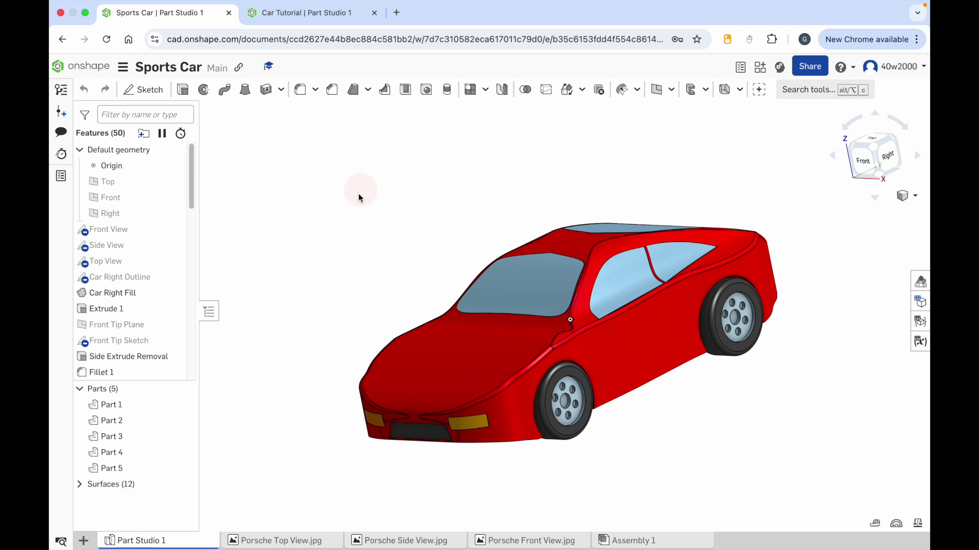
# - Review the Porsche top, side and front view reference images in the finished Sports Car document
pyautogui.click(283, 542)
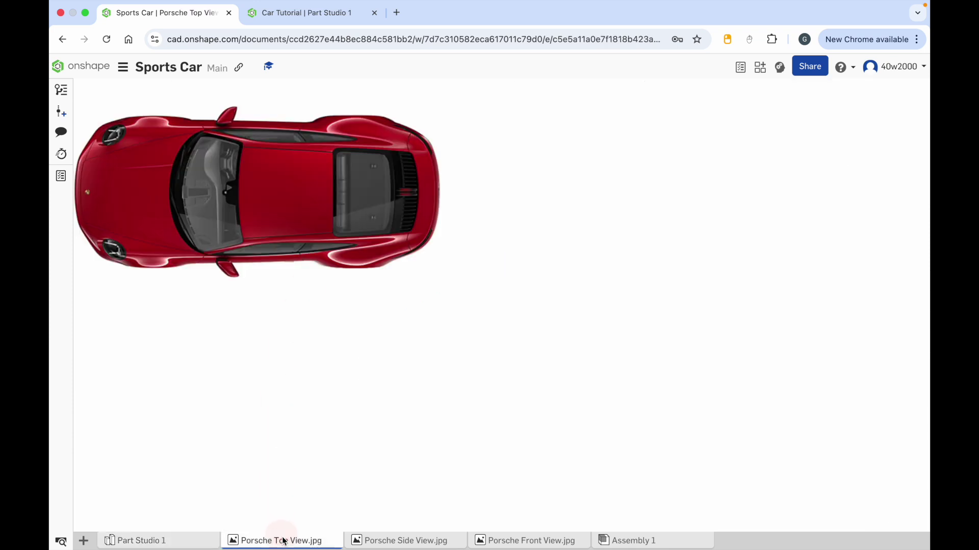
pyautogui.click(405, 542)
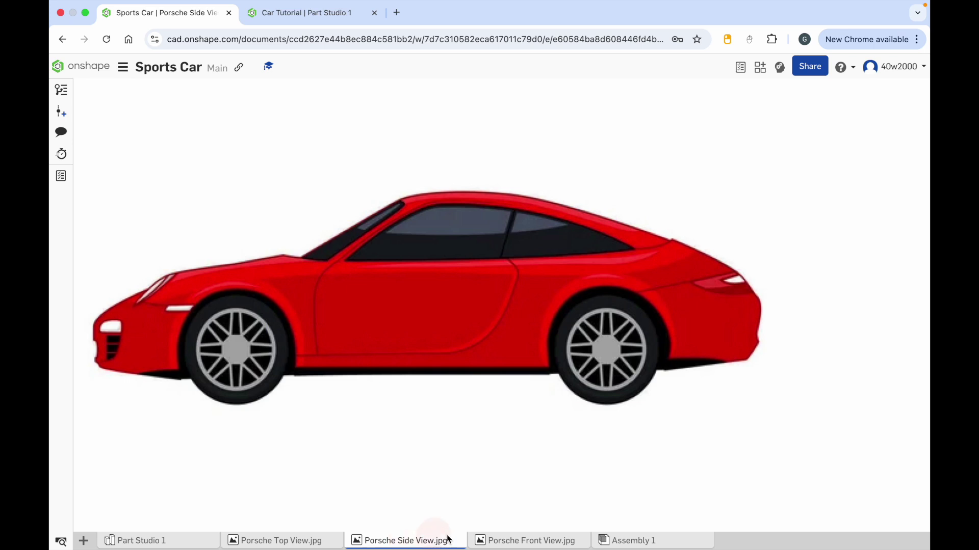
pyautogui.click(541, 541)
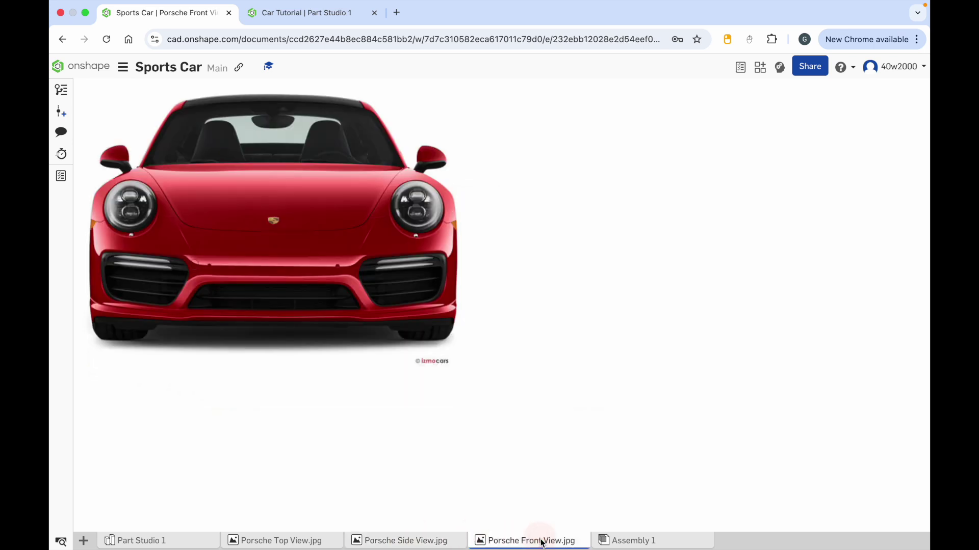
pyautogui.click(193, 543)
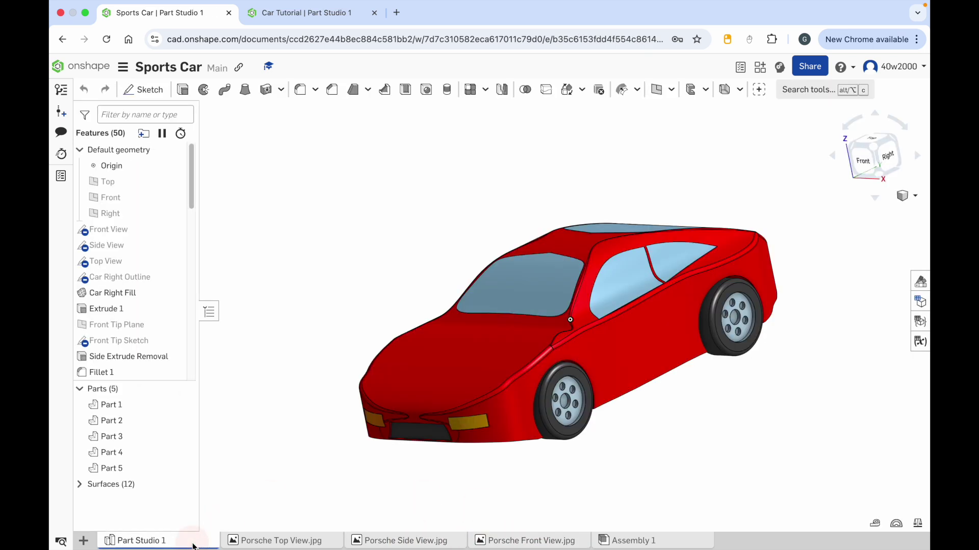
# - Switch to the Car Tutorial document and start a new sketch on the Right plane
pyautogui.click(308, 19)
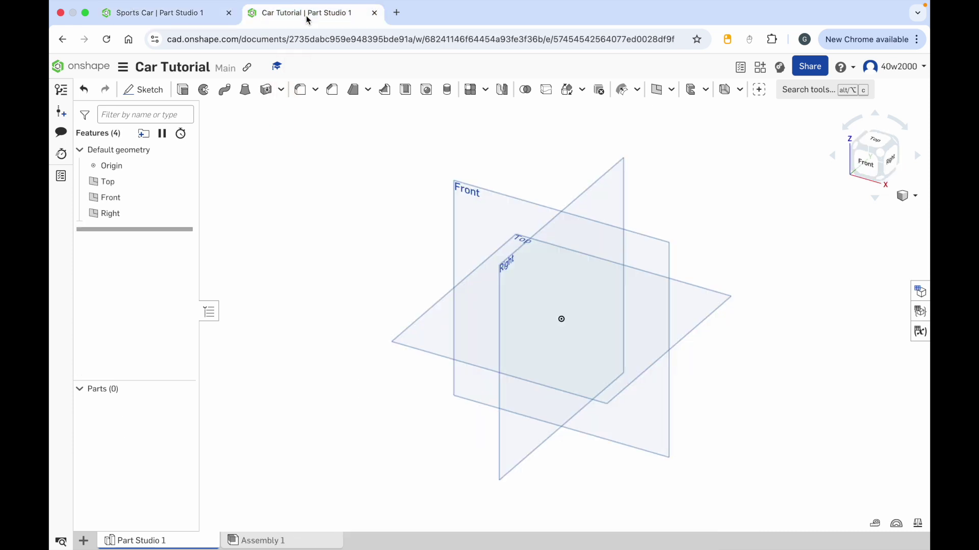
pyautogui.click(143, 90)
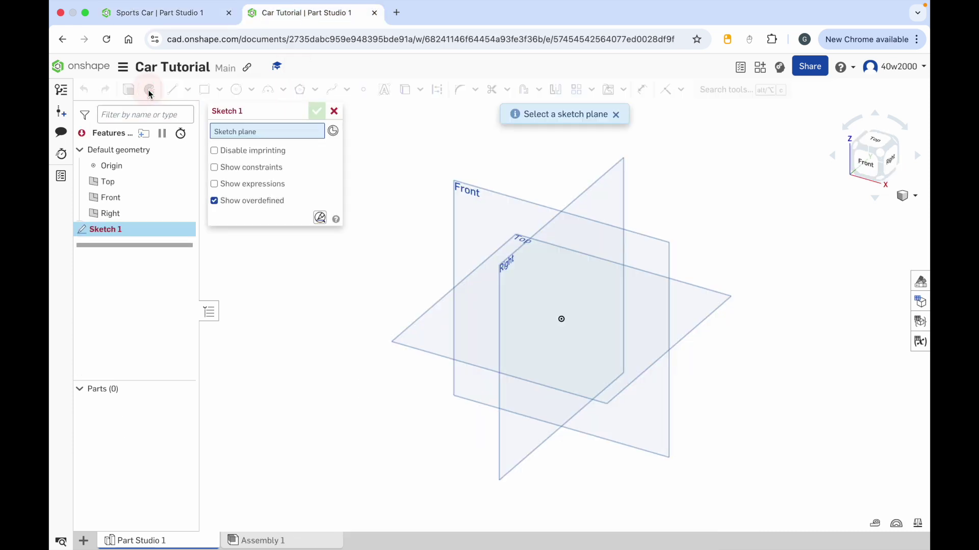
pyautogui.click(598, 181)
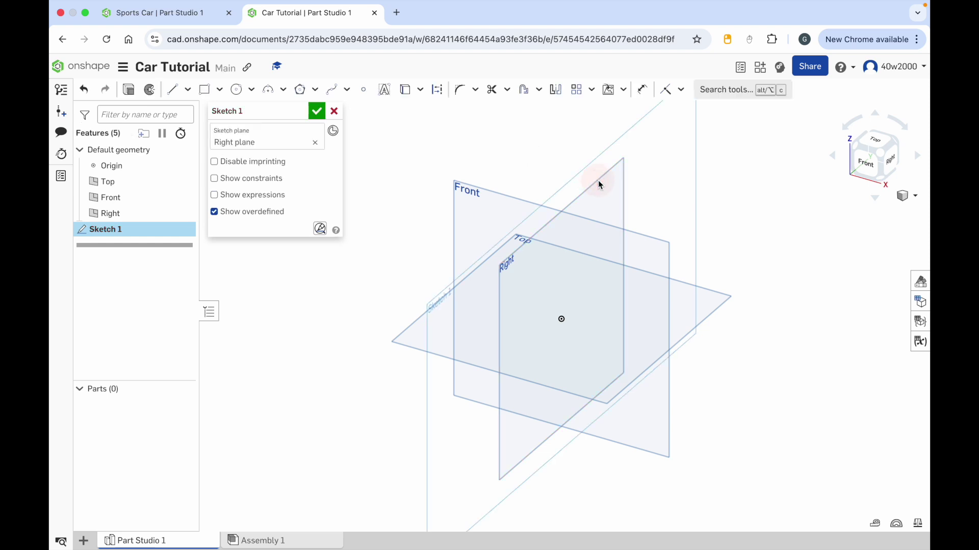
# - Import Porsche Front View.jpg, Porsche Side View.jpg and Porsche Top View.jpg from Downloads for image insertion and clear the upload notifications
pyautogui.click(624, 90)
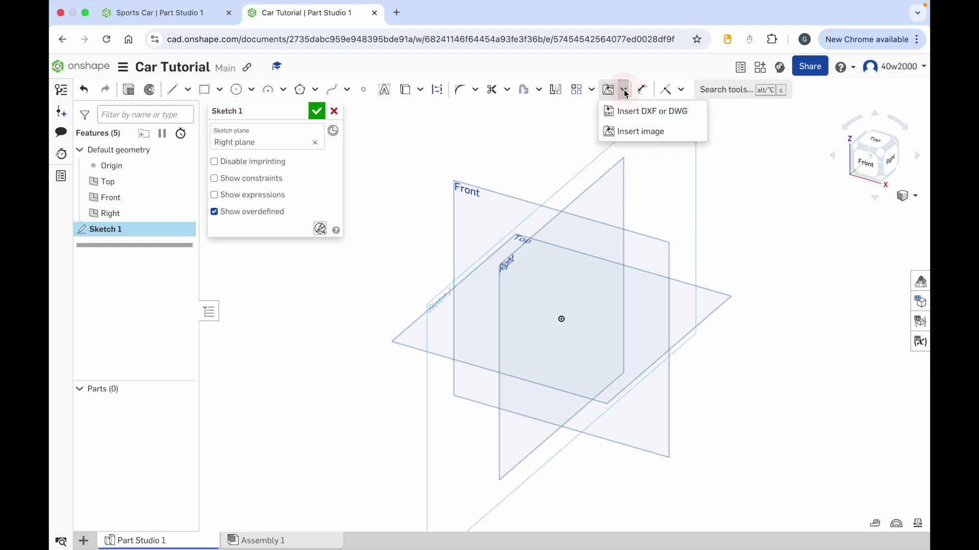
pyautogui.click(630, 134)
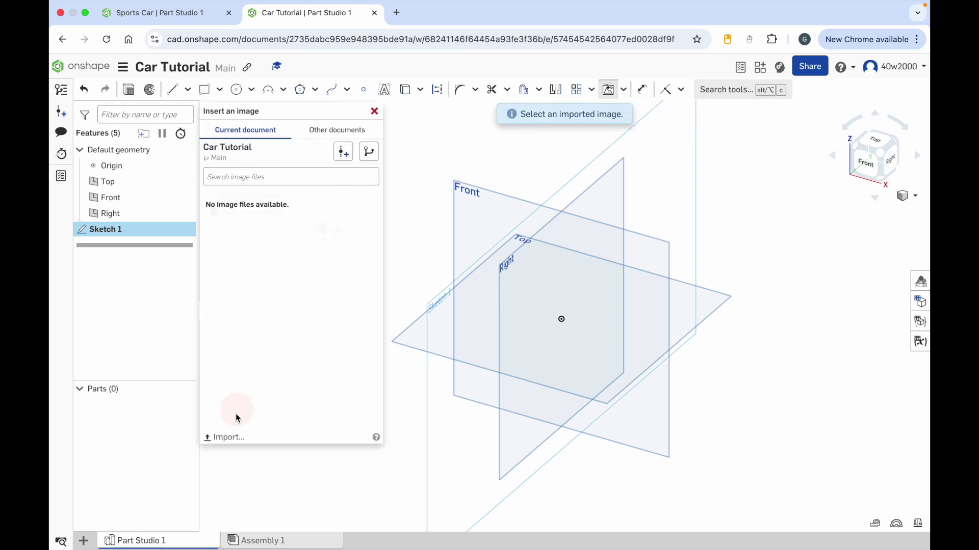
pyautogui.click(228, 439)
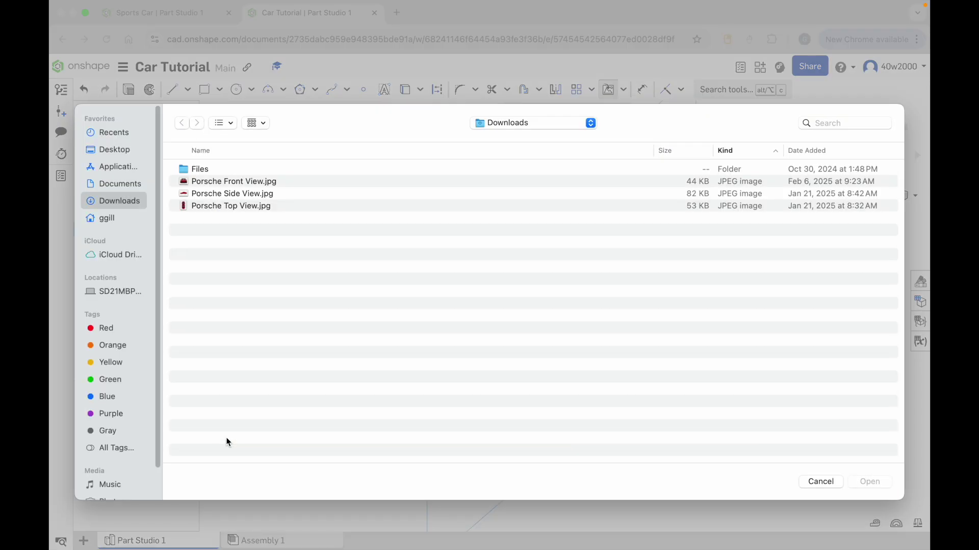
pyautogui.click(229, 185)
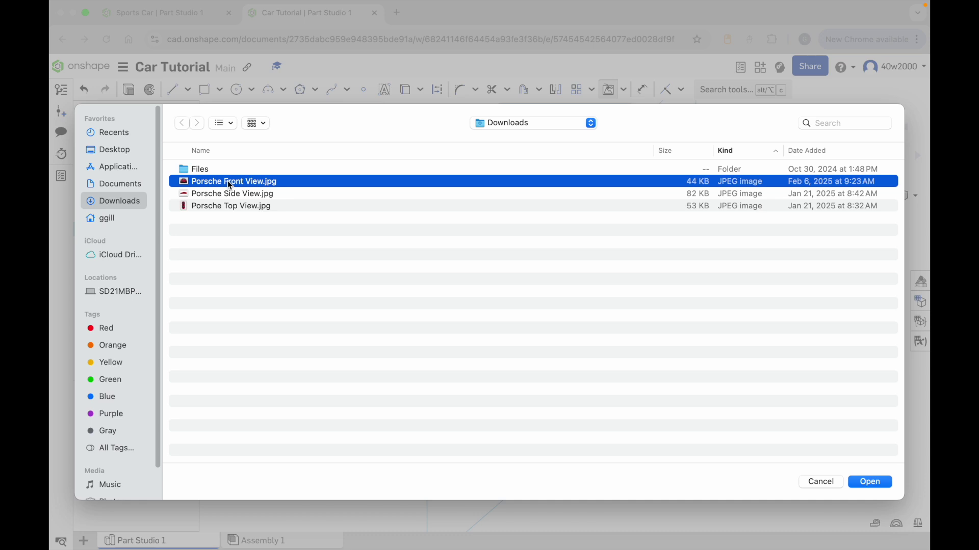
pyautogui.keyDown('shift'); pyautogui.click(228, 207); pyautogui.keyUp('shift')
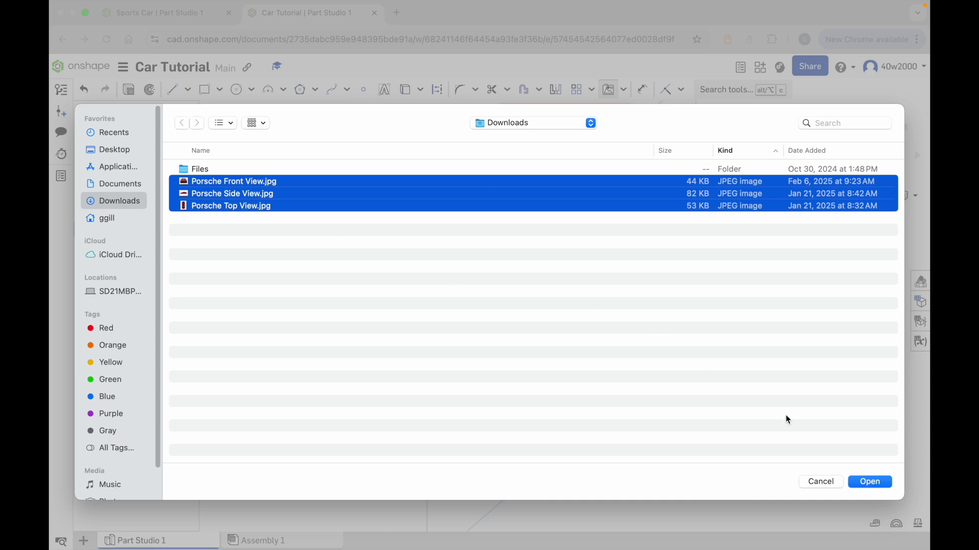
pyautogui.click(872, 484)
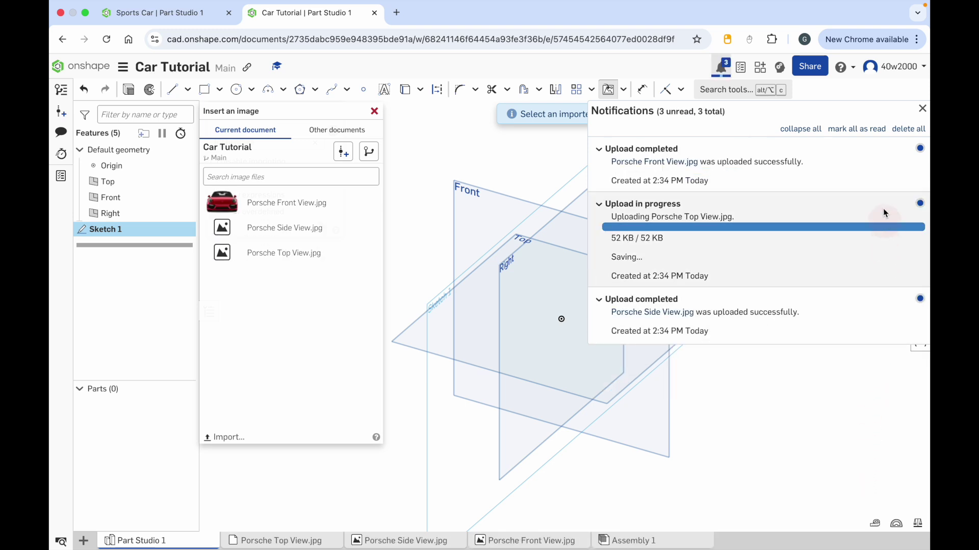
pyautogui.click(907, 130)
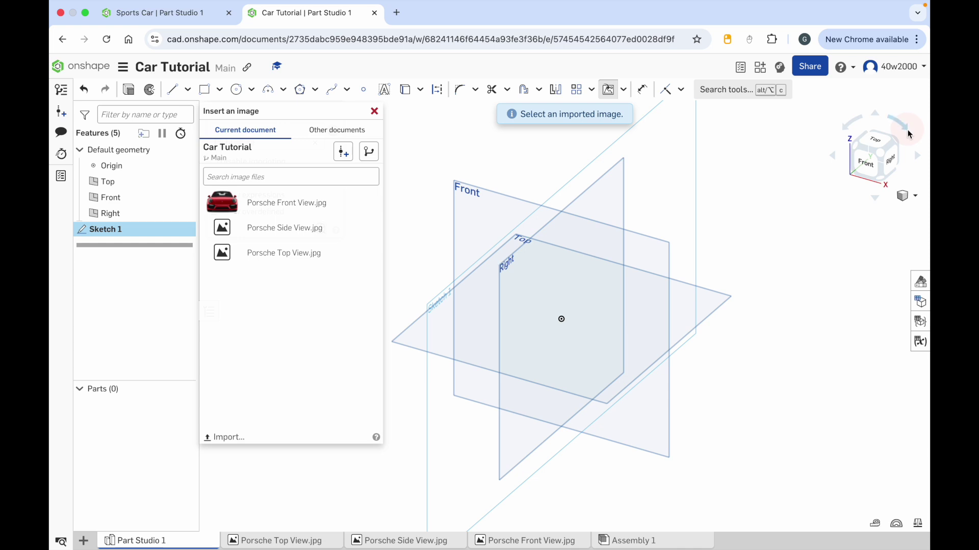
# - Insert Porsche Side View.jpg into the Right plane sketch and move it so the car body is roughly centred on the origin
pyautogui.moveTo(347, 224); pyautogui.dragTo(282, 235)
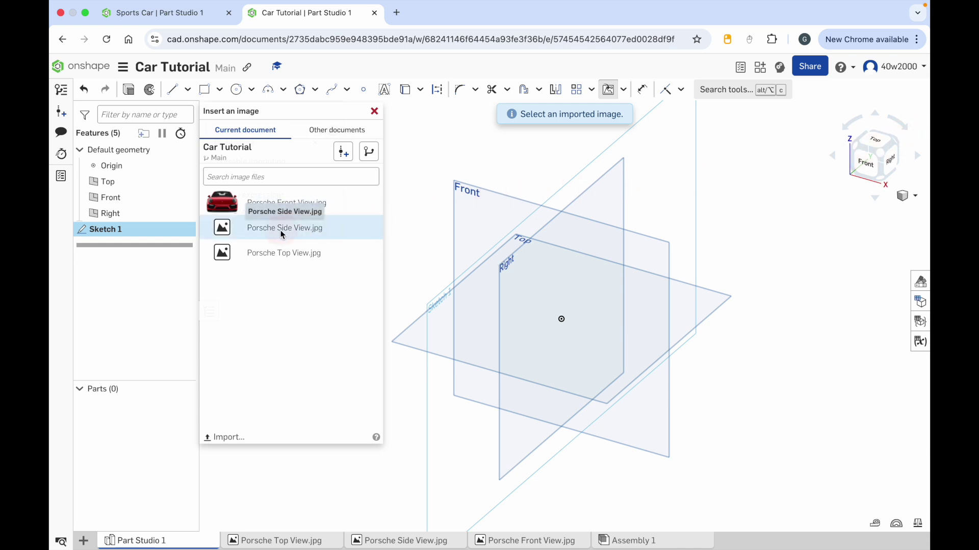
pyautogui.click(281, 232)
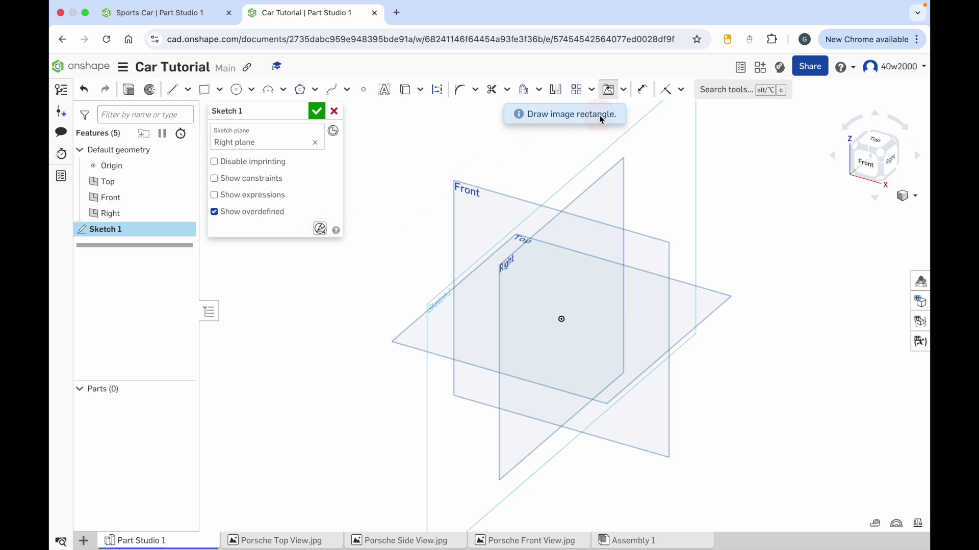
pyautogui.click(893, 163)
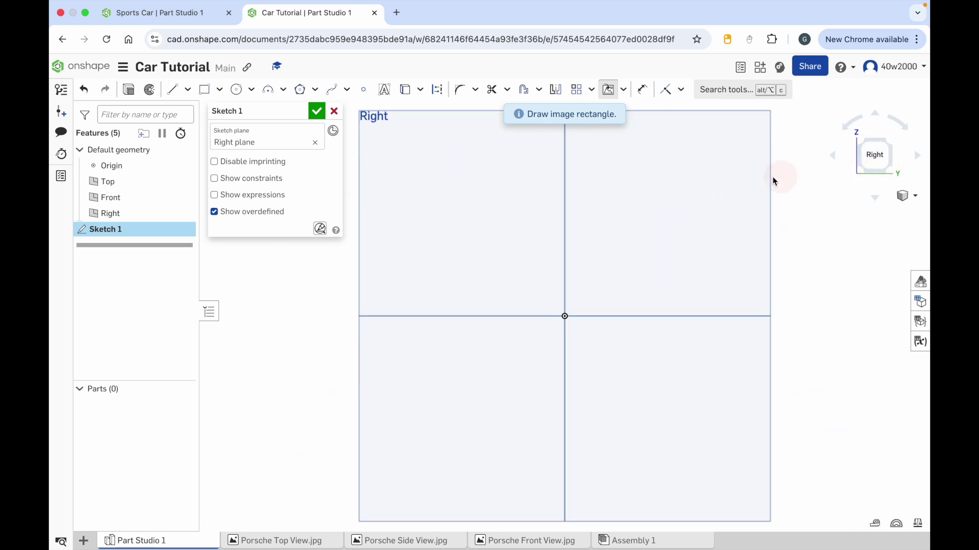
pyautogui.click(359, 111)
pyautogui.click(394, 133)
pyautogui.moveTo(400, 144); pyautogui.dragTo(861, 440)
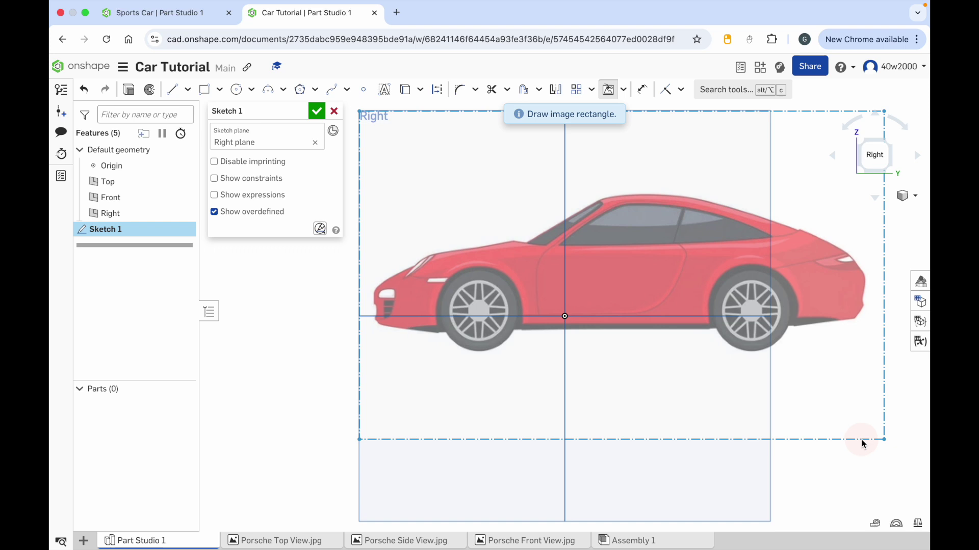
pyautogui.moveTo(862, 440); pyautogui.dragTo(863, 439)
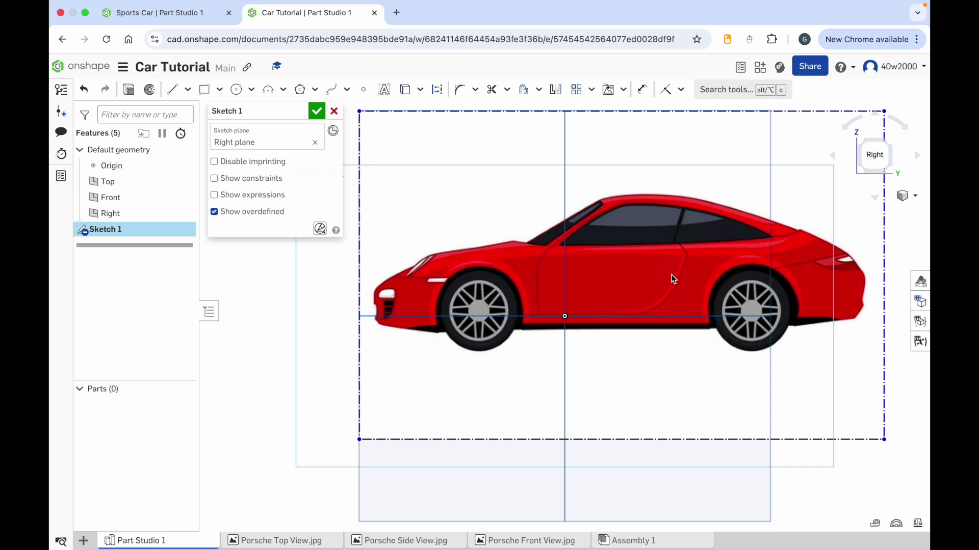
pyautogui.moveTo(670, 275); pyautogui.dragTo(603, 318)
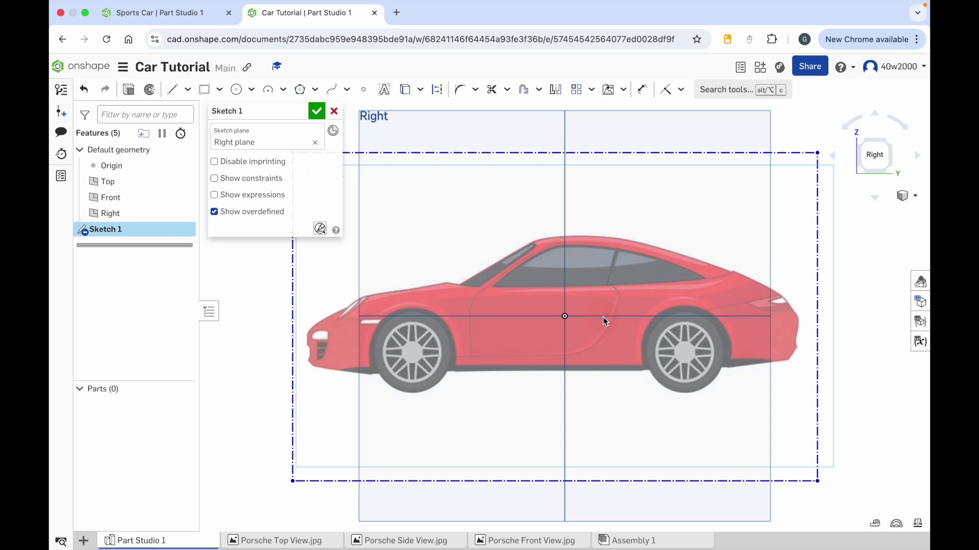
pyautogui.moveTo(604, 317); pyautogui.dragTo(604, 317)
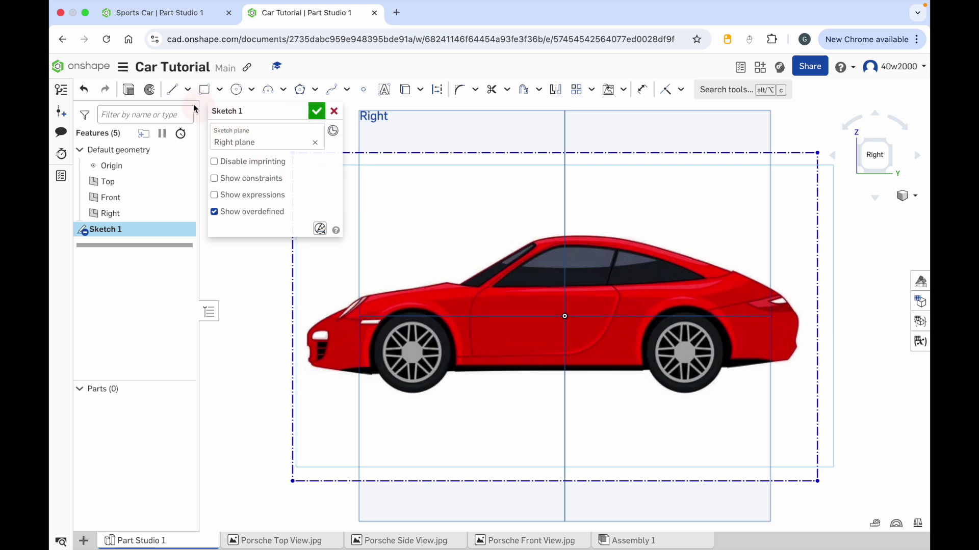
# - Draw a horizontal construction line from the highest point of the car's roof to beyond the rear bumper
pyautogui.click(173, 93)
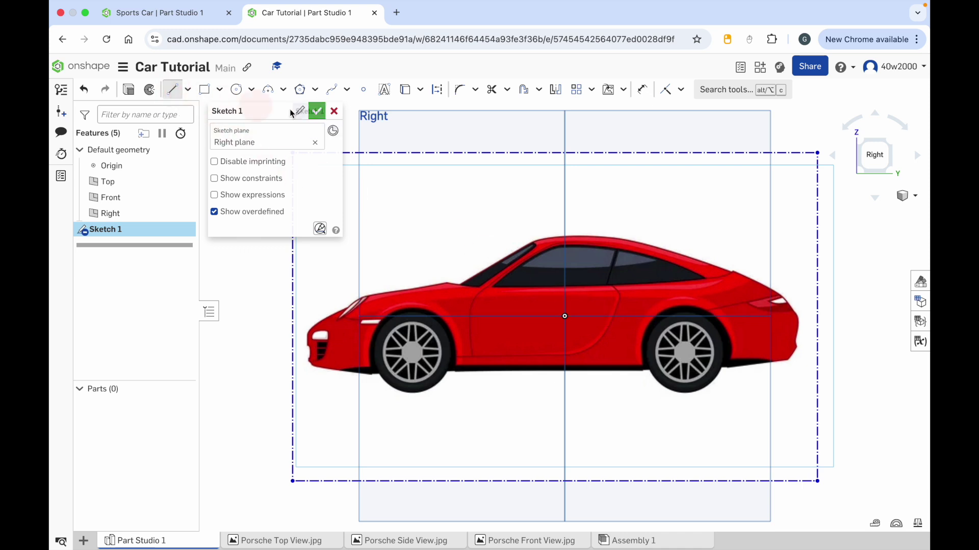
pyautogui.click(438, 92)
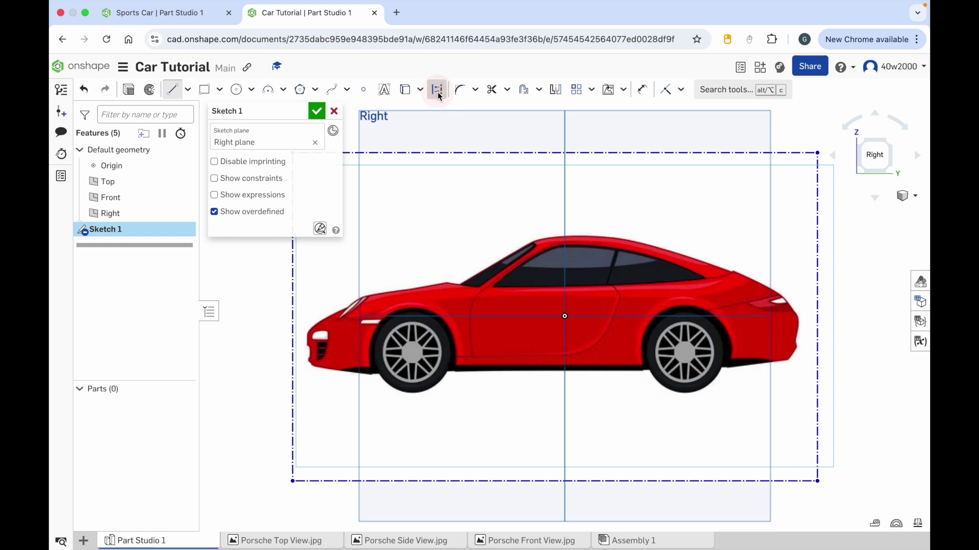
pyautogui.click(574, 230)
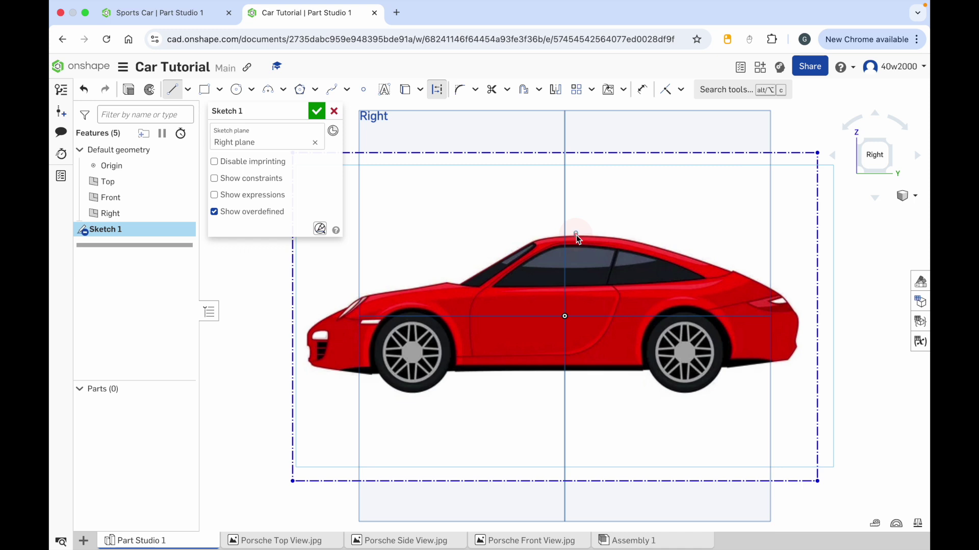
pyautogui.click(838, 235)
pyautogui.moveTo(838, 237); pyautogui.dragTo(861, 308)
pyautogui.press('Escape')
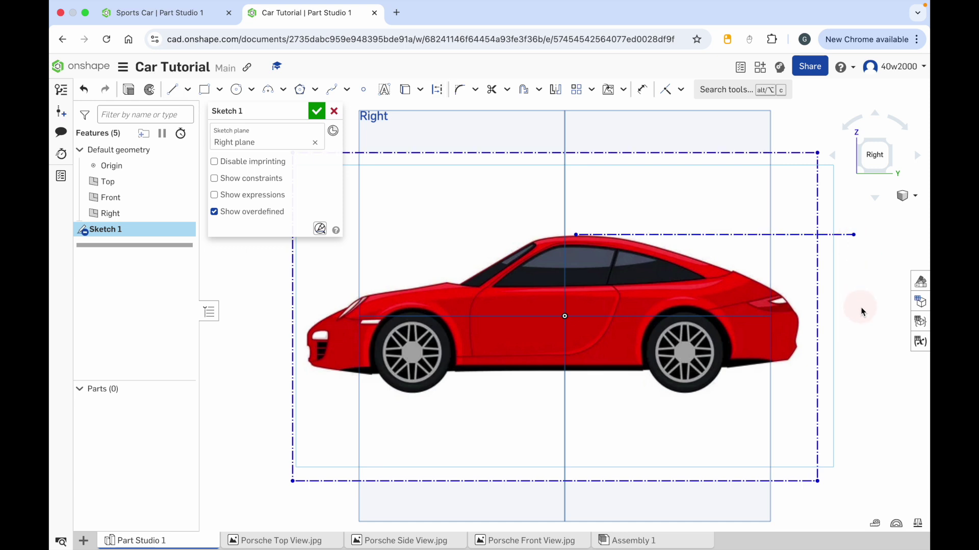
# - Draw a horizontal construction line from the bottom of the rear wheel to beyond the rear bumper
pyautogui.click(173, 90)
pyautogui.click(438, 95)
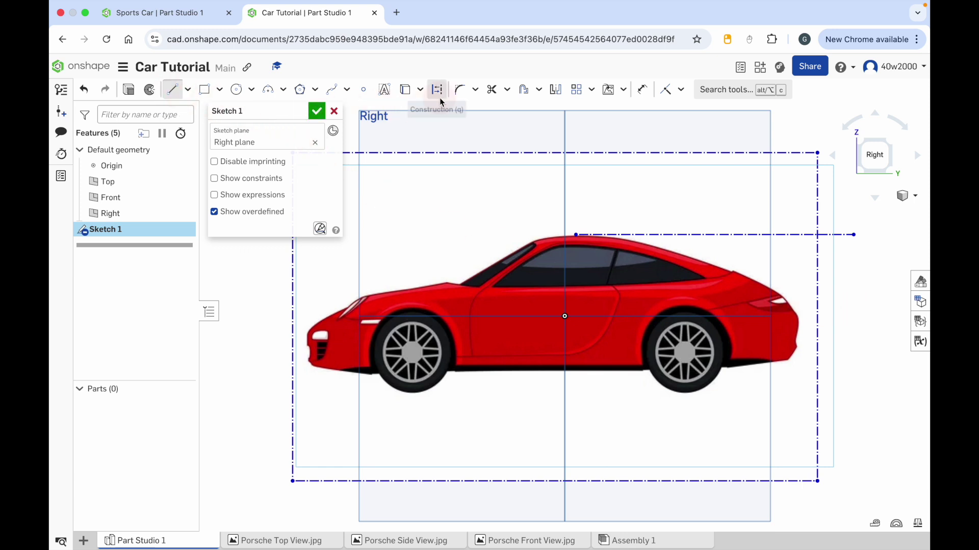
pyautogui.click(684, 402)
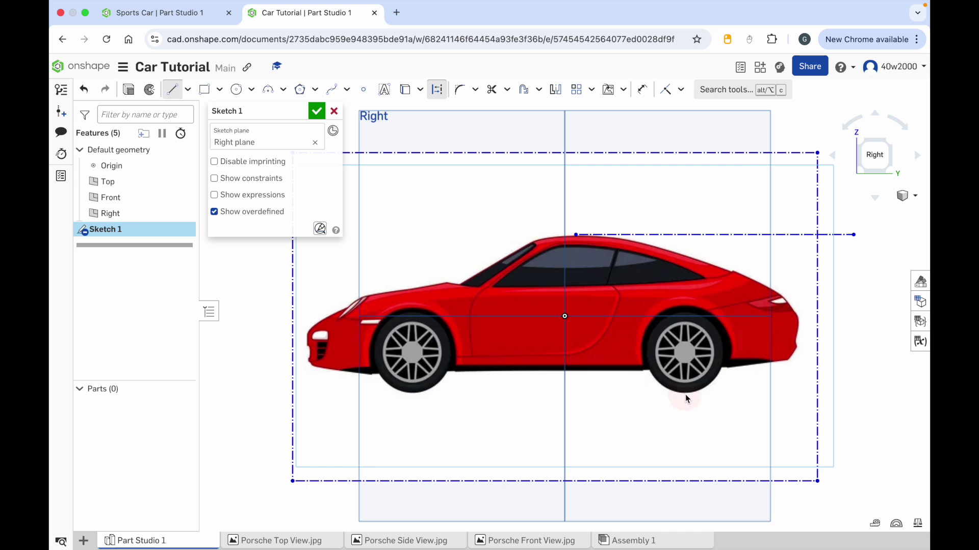
pyautogui.click(685, 394)
pyautogui.moveTo(685, 395); pyautogui.dragTo(868, 359)
pyautogui.press('Escape')
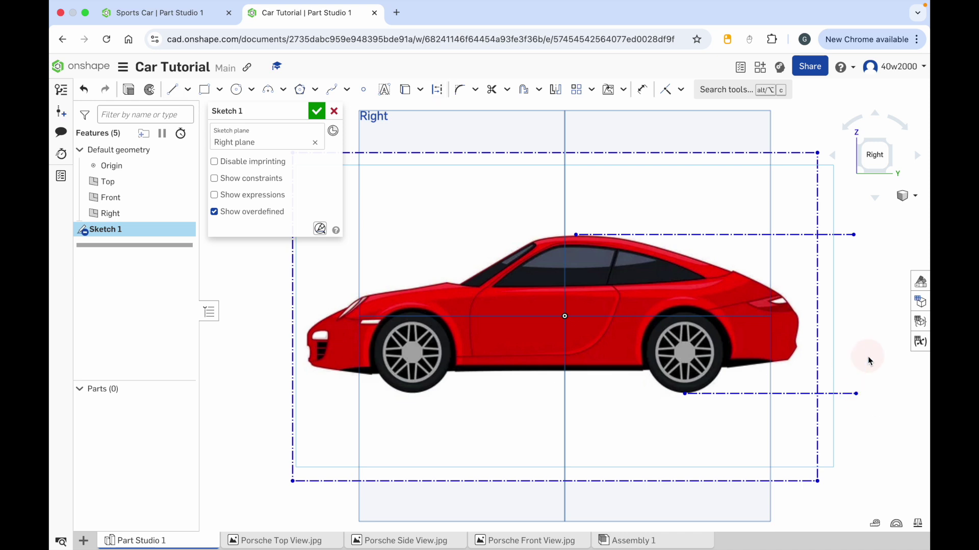
# - Dimension the vertical distance between the rear ends of the roof and wheel construction lines as 5.8 cm
pyautogui.click(641, 90)
pyautogui.click(854, 236)
pyautogui.click(855, 394)
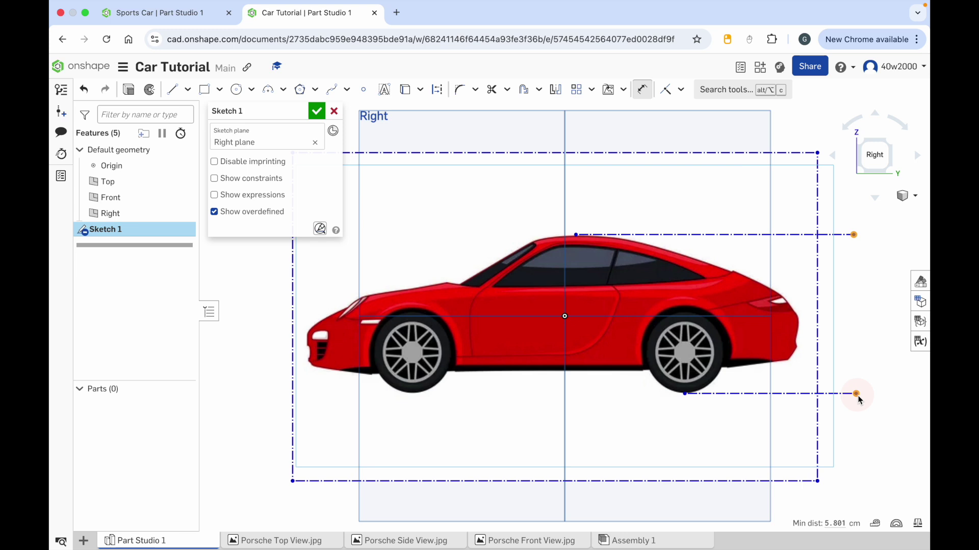
pyautogui.click(878, 313)
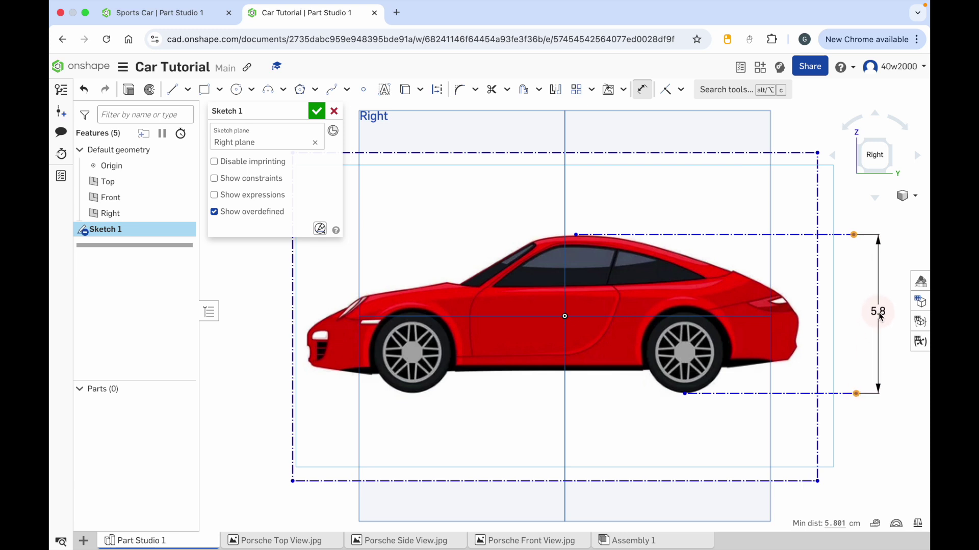
pyautogui.click(878, 318)
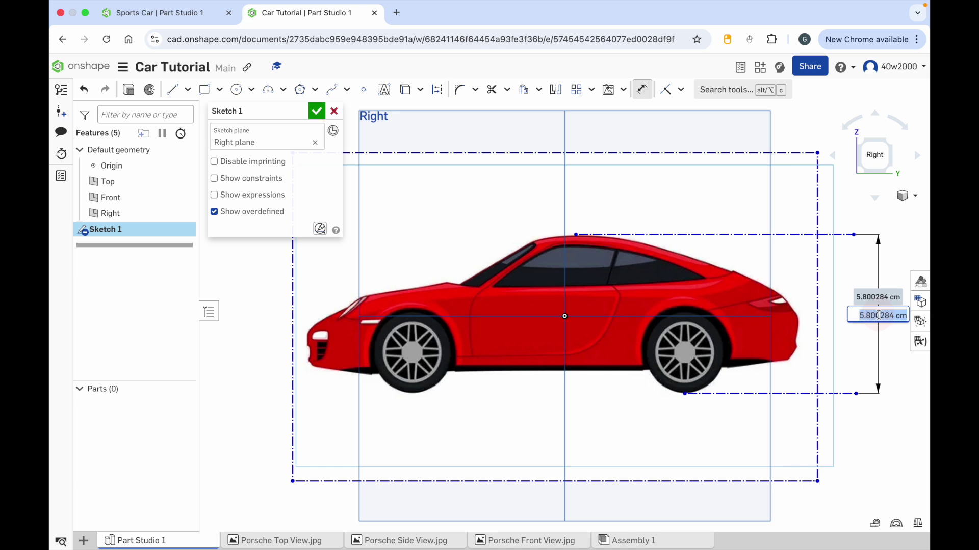
pyautogui.write('5.8')
pyautogui.press('Return')
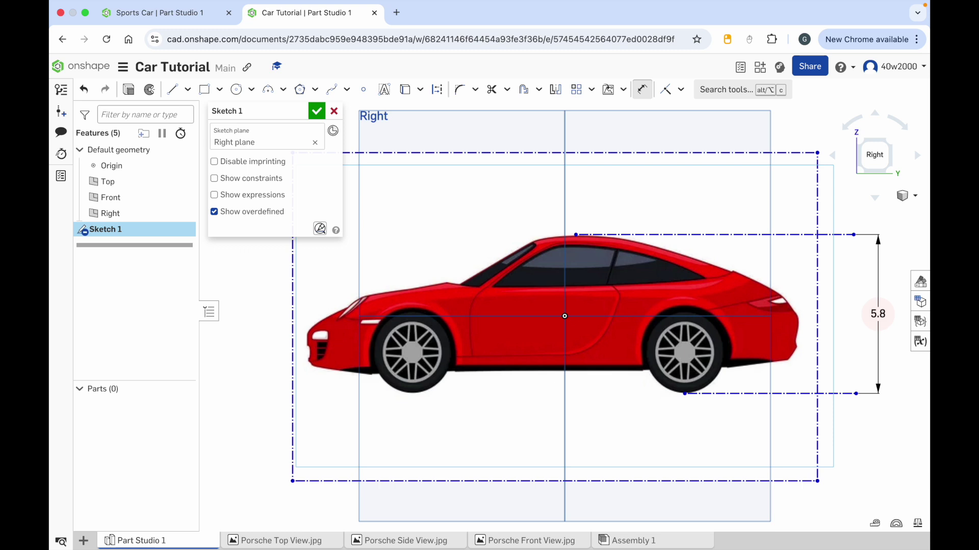
# - Draw a vertical construction line about 3.5 cm long from the tip of the front bumper down past the wheels
pyautogui.click(177, 94)
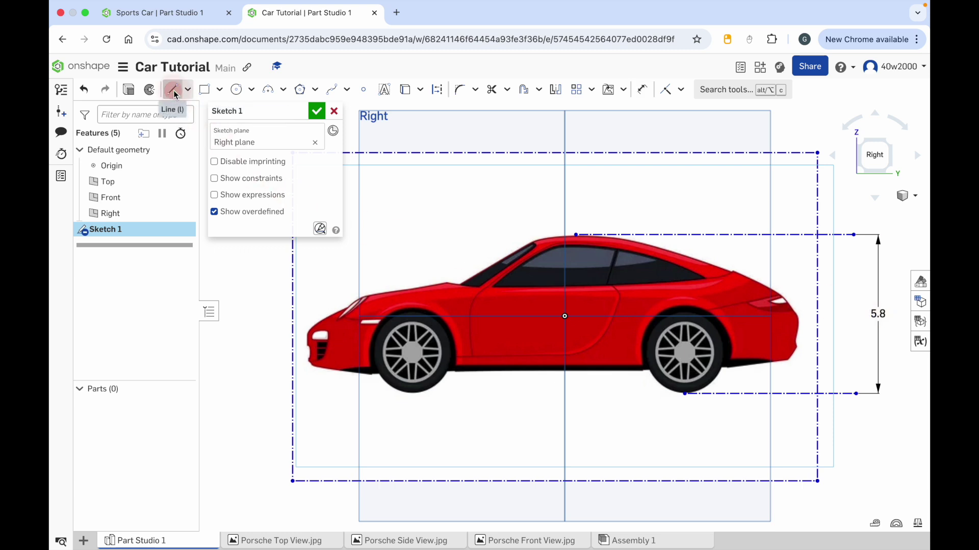
pyautogui.click(438, 93)
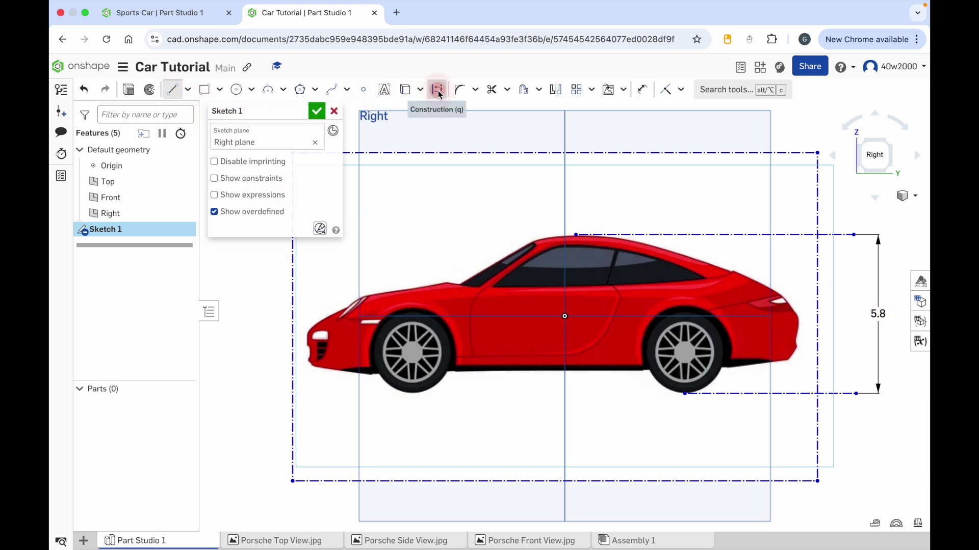
pyautogui.click(309, 336)
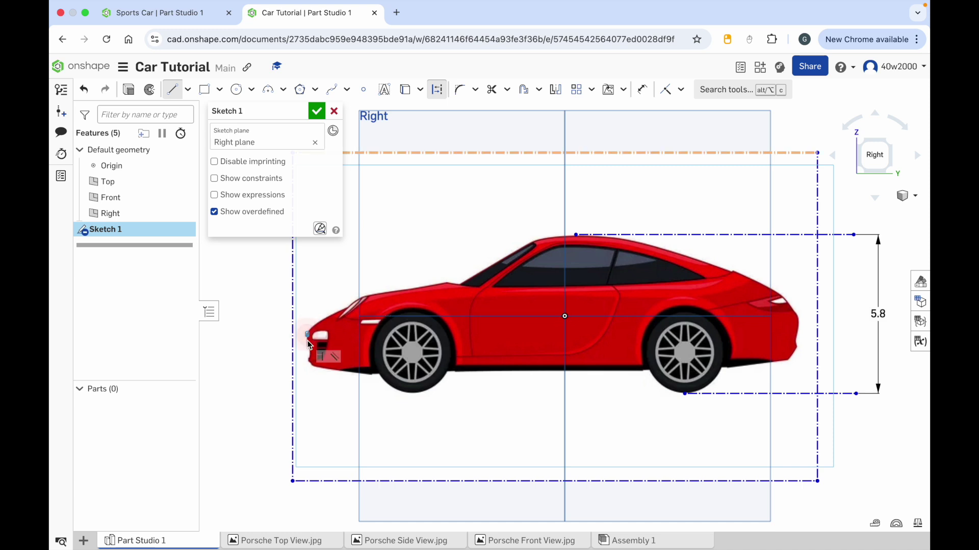
pyautogui.click(308, 432)
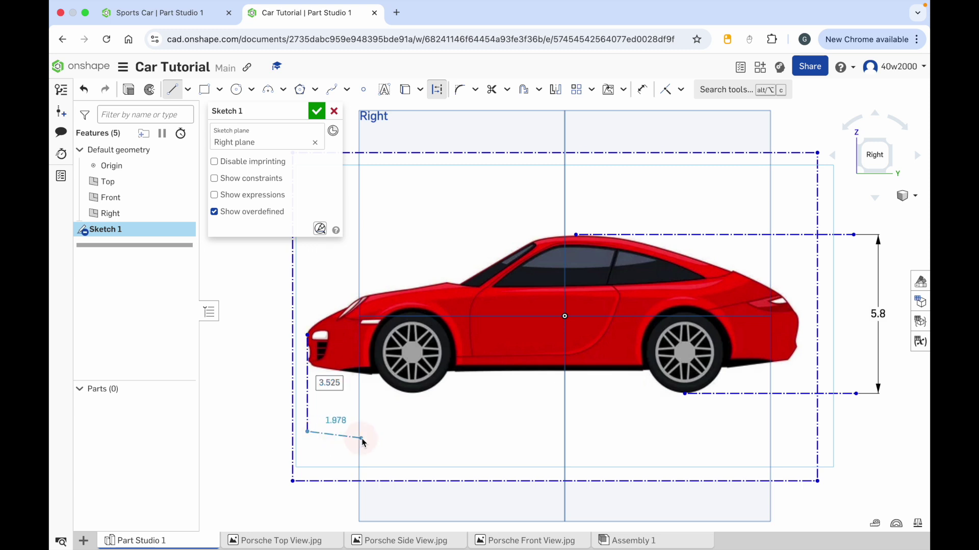
pyautogui.press('Escape')
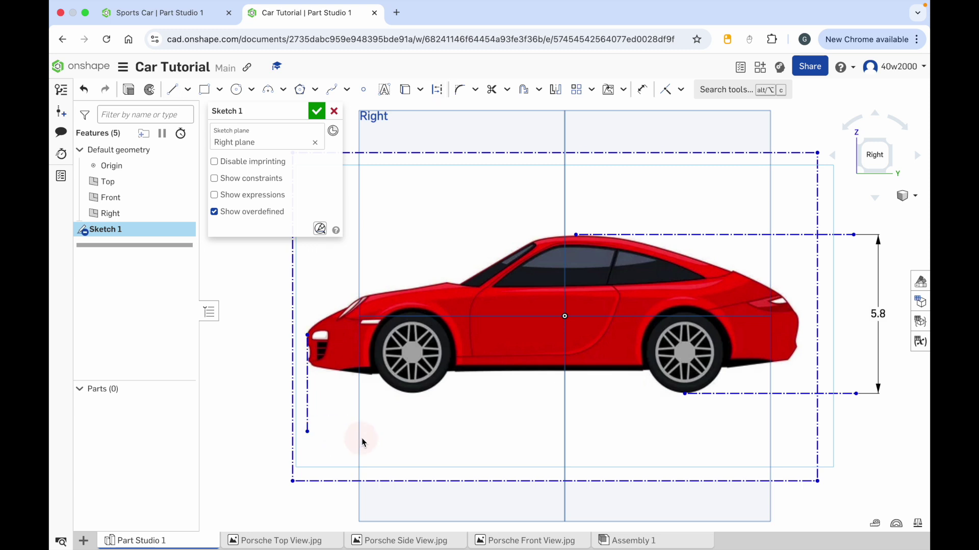
# - Draw a vertical construction line about 4.5 cm long from the rearmost point of the rear bumper down past the wheels
pyautogui.click(173, 95)
pyautogui.click(437, 91)
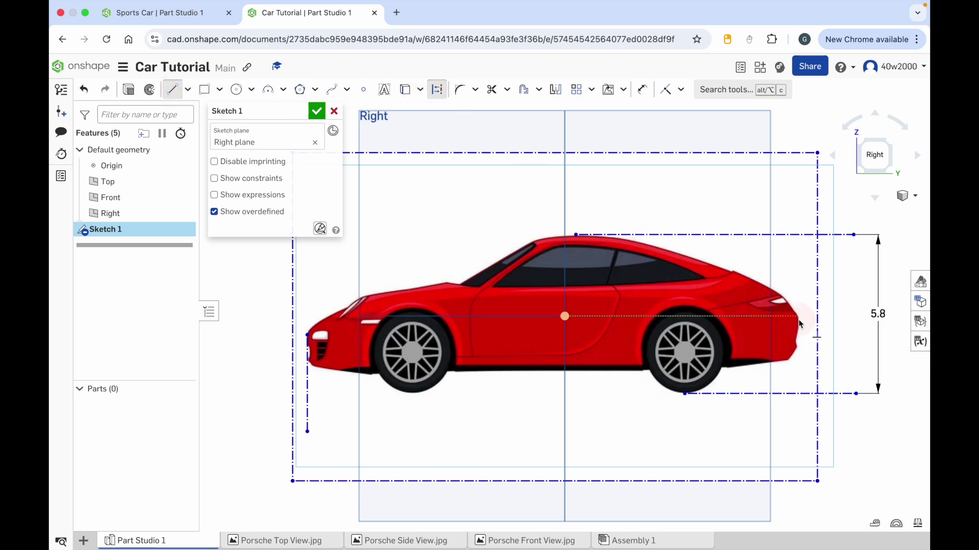
pyautogui.moveTo(800, 366); pyautogui.dragTo(800, 442)
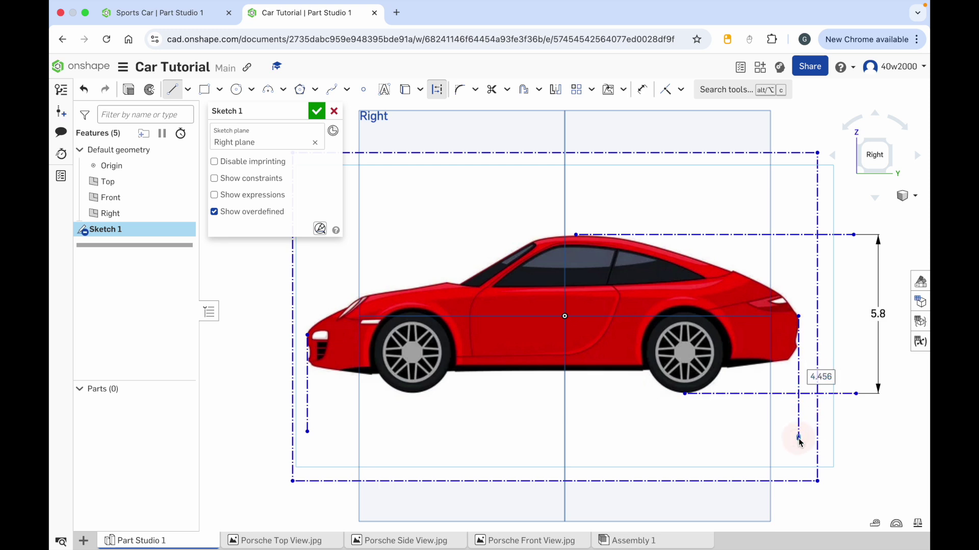
pyautogui.press('Escape')
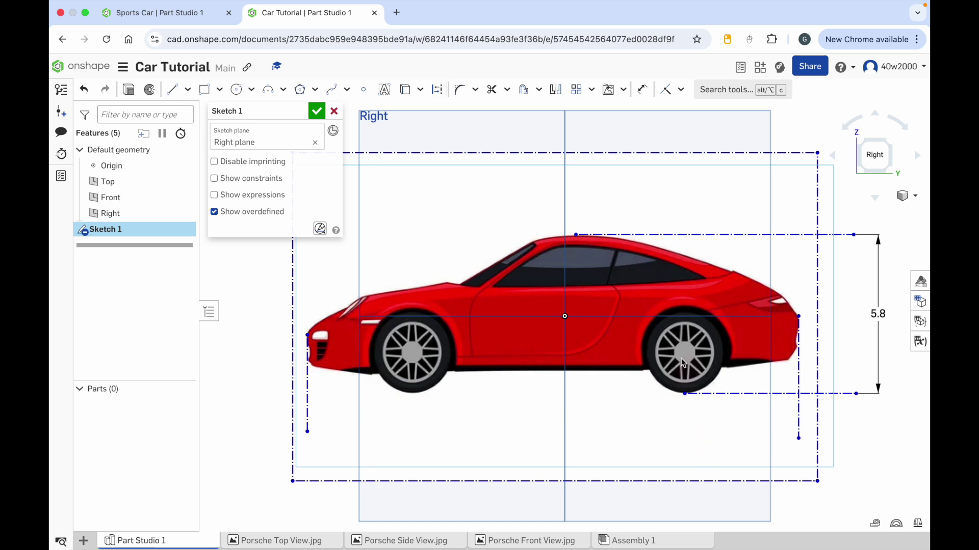
# - Dimension the horizontal distance between the lower ends of the front and rear bumper construction lines, accepting the proposed value
pyautogui.click(642, 89)
pyautogui.click(351, 429)
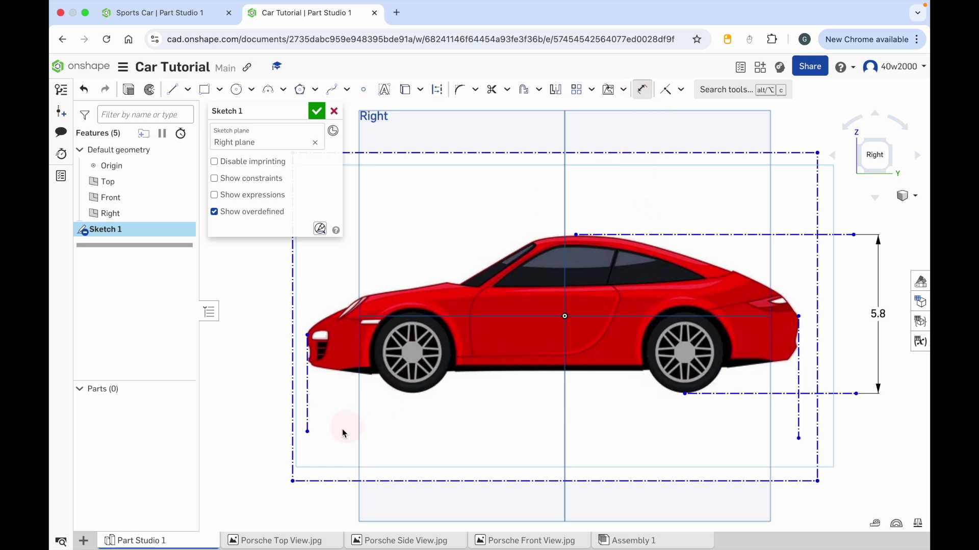
pyautogui.click(308, 432)
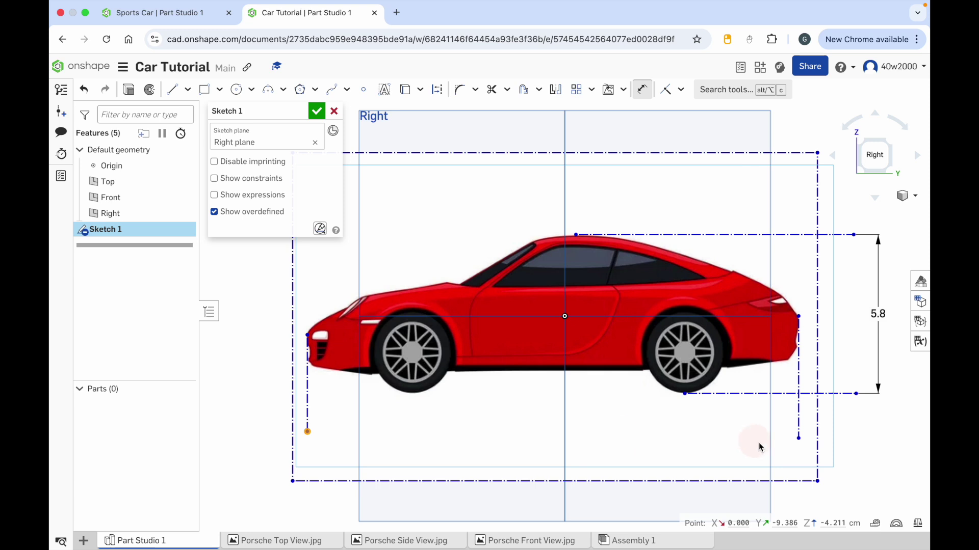
pyautogui.click(798, 439)
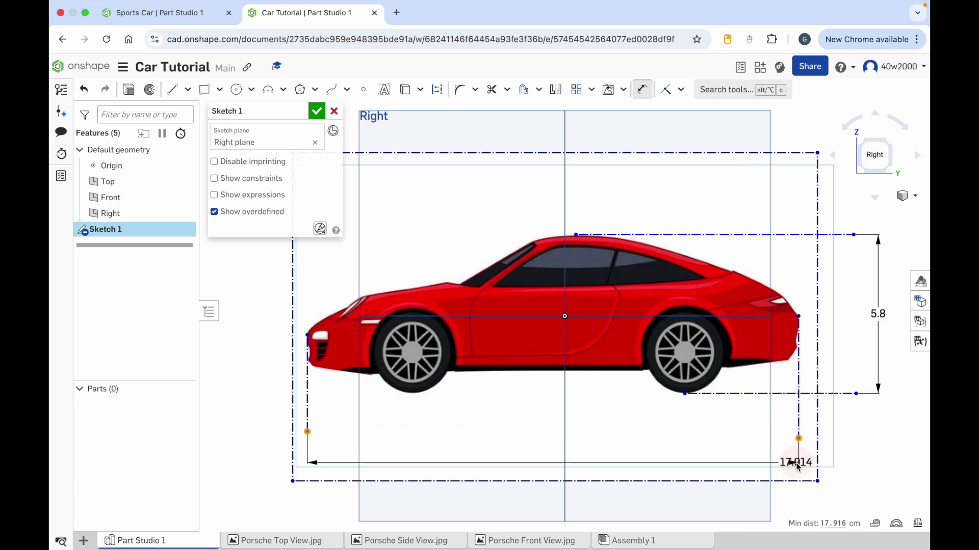
pyautogui.click(565, 470)
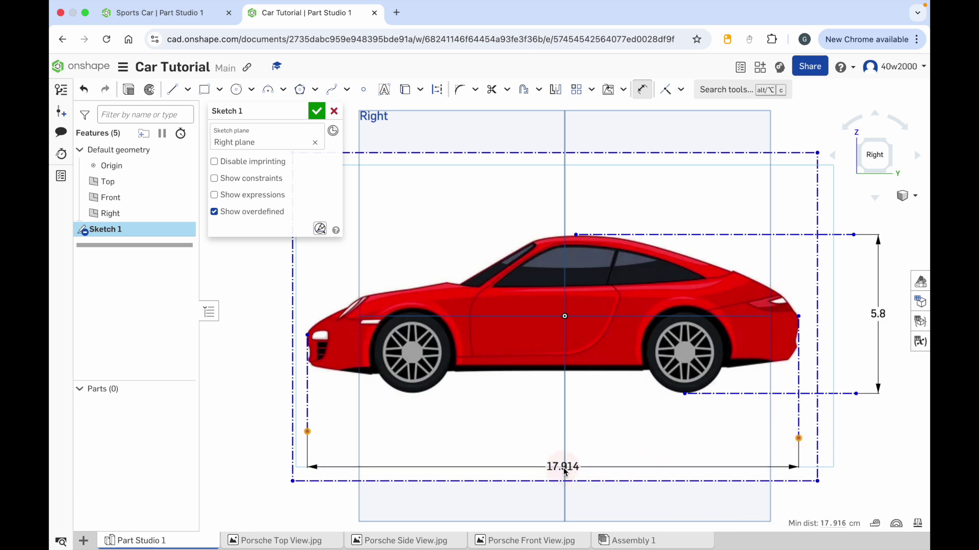
pyautogui.doubleClick(563, 469)
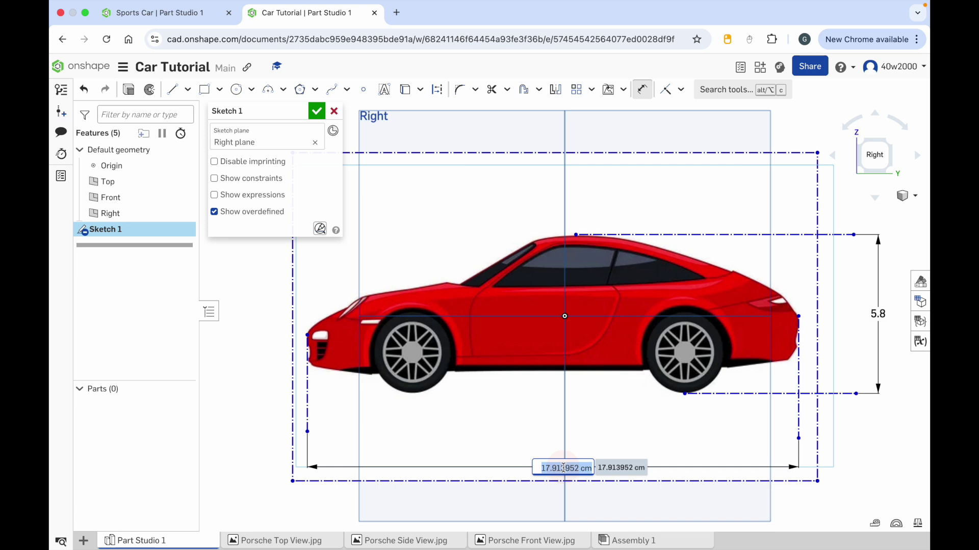
pyautogui.press('Return')
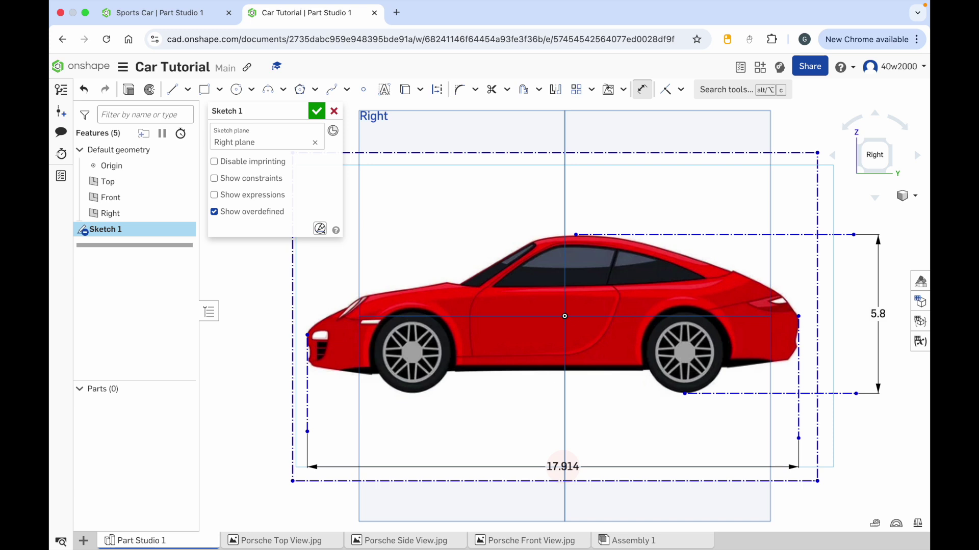
# - Rename the sketch as Car Side View and finish it
pyautogui.click(299, 112)
pyautogui.write('CarS')
pyautogui.press('BackSpace')
pyautogui.write('Side View')
pyautogui.click(317, 111)
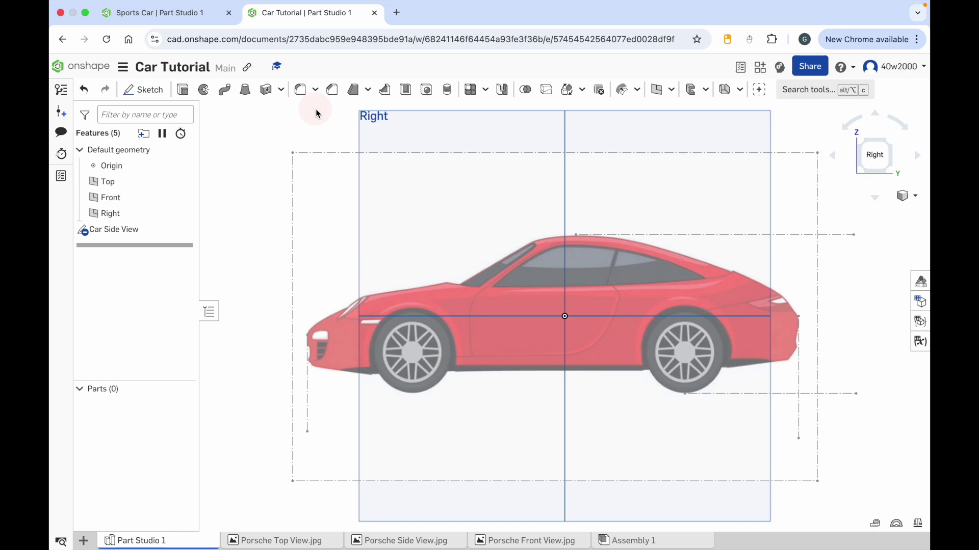
# - Start a new sketch on the Front plane, viewed from the front
pyautogui.press('Left')
pyautogui.press('Left')
pyautogui.press('Left')
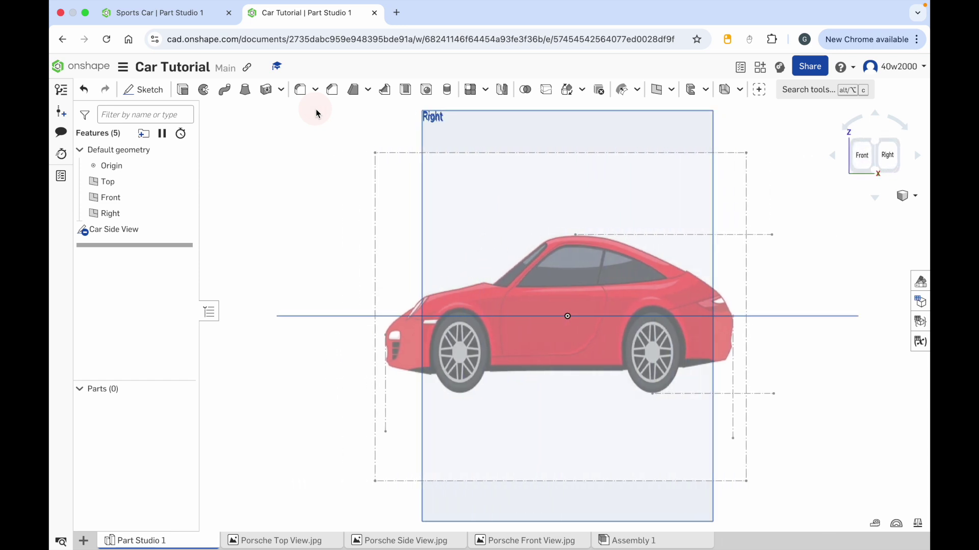
pyautogui.click(863, 157)
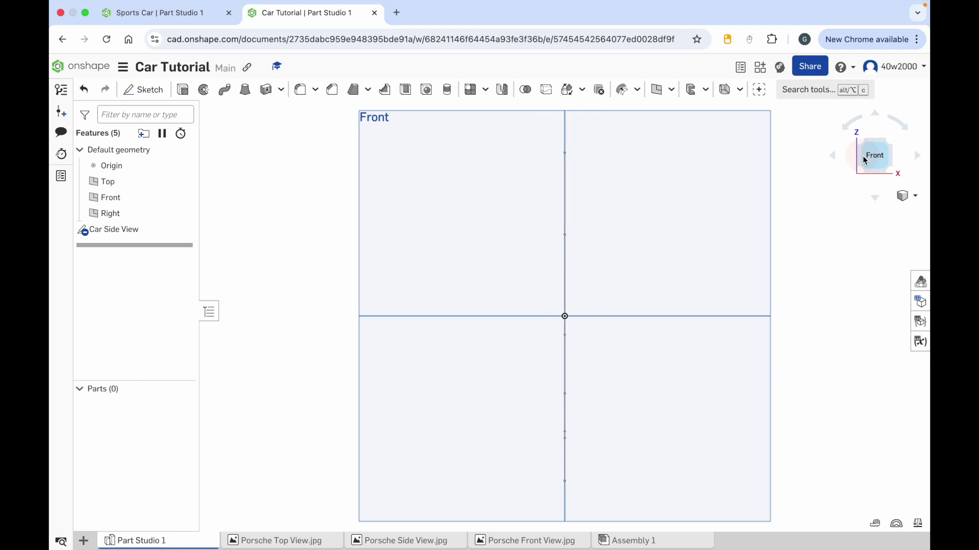
pyautogui.click(147, 90)
pyautogui.click(360, 132)
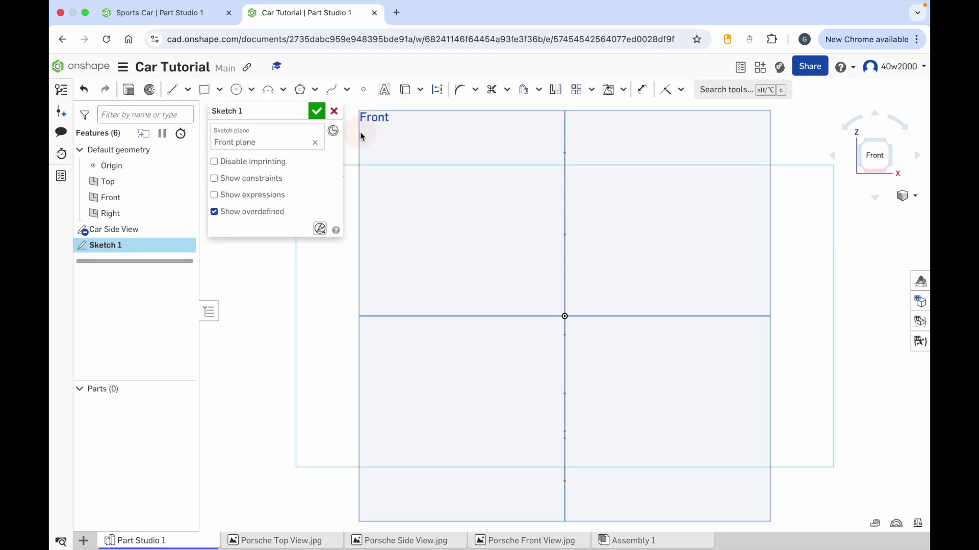
# - Insert Porsche Front View.jpg across the width of the Front plane and move it so the hood badge sits on the origin
pyautogui.click(623, 90)
pyautogui.click(629, 132)
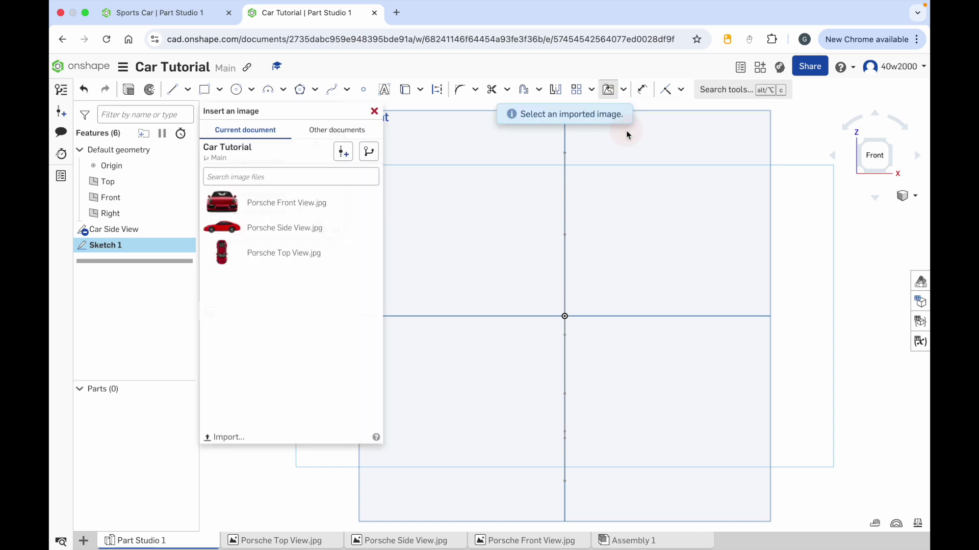
pyautogui.click(304, 203)
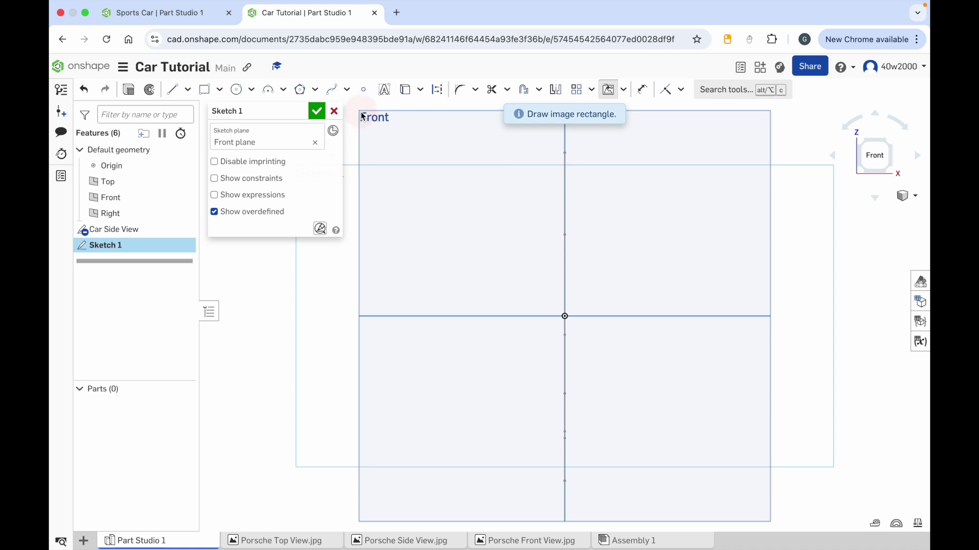
pyautogui.moveTo(361, 113)
pyautogui.mouseDown()
pyautogui.moveTo(568, 289)
pyautogui.moveTo(771, 406)
pyautogui.mouseUp()
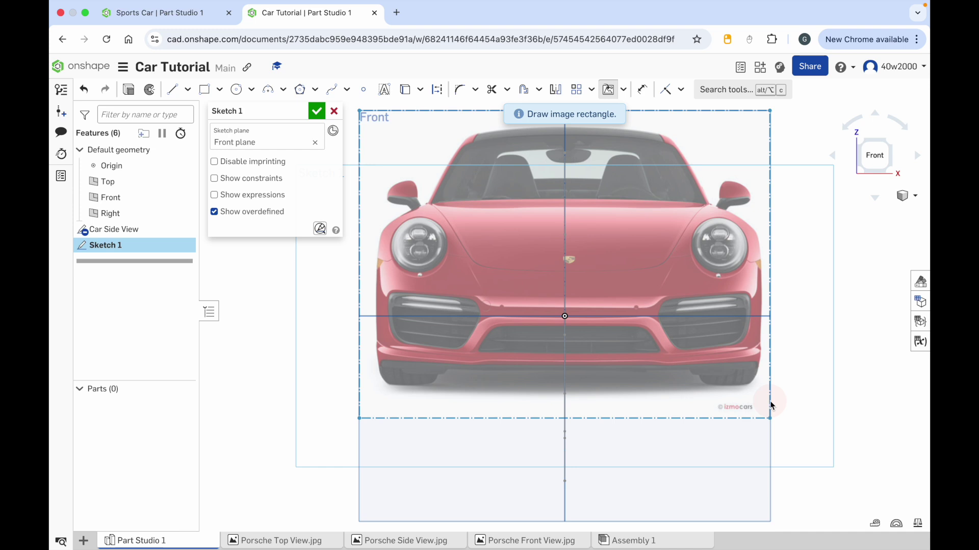
pyautogui.moveTo(771, 406); pyautogui.dragTo(771, 406)
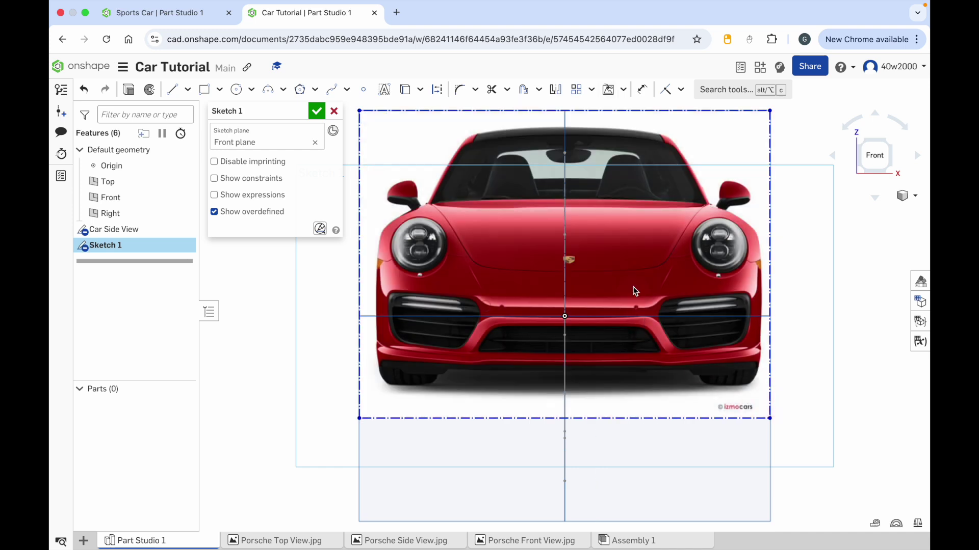
pyautogui.moveTo(630, 249); pyautogui.dragTo(622, 304)
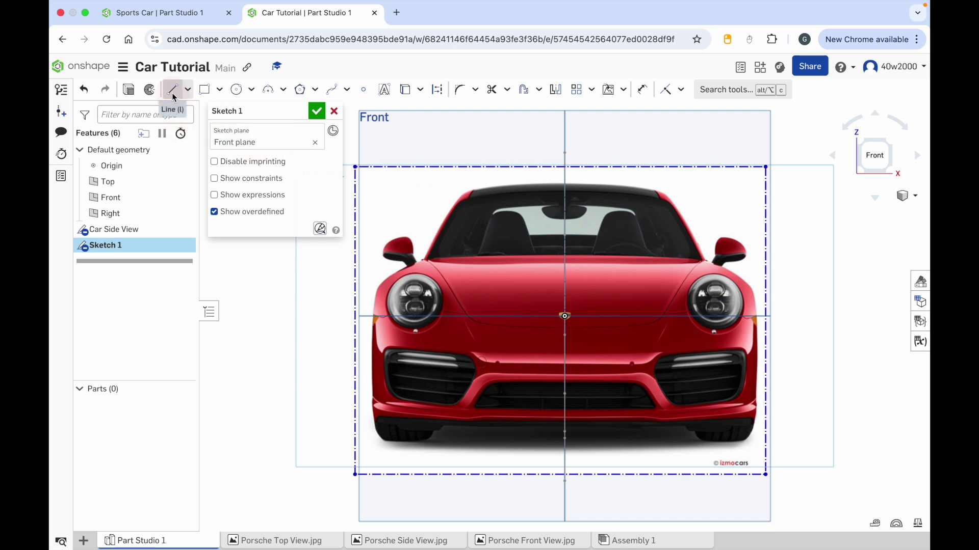
# - Draw a horizontal construction line about 8.7 cm long from the top centre of the roof to beyond the image's edge
pyautogui.click(438, 91)
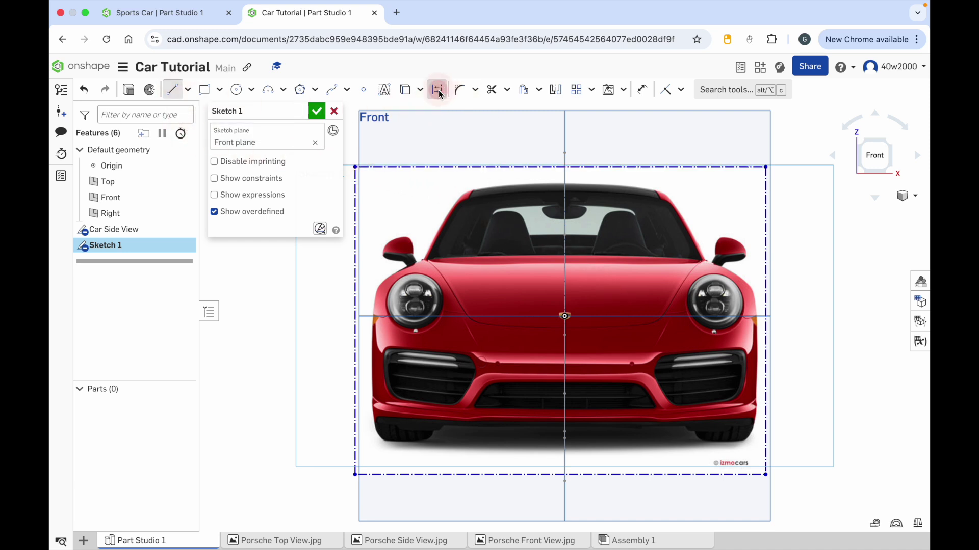
pyautogui.click(565, 183)
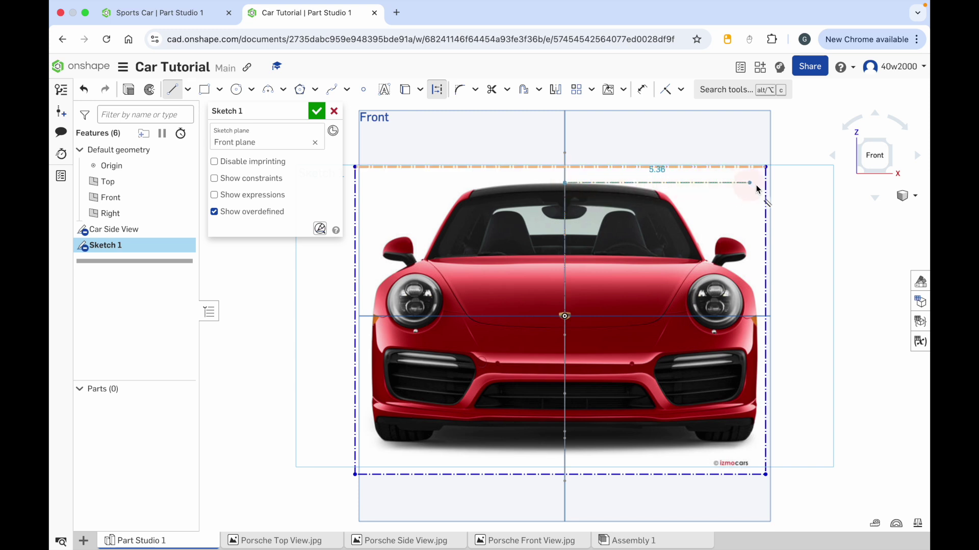
pyautogui.click(803, 184)
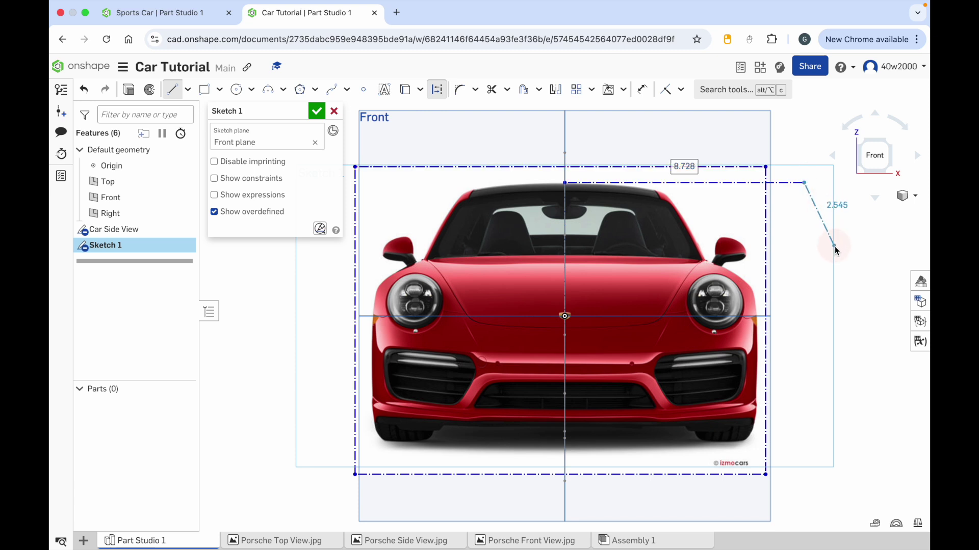
pyautogui.press('Escape')
# - Draw a horizontal construction line about 2.9 cm long from the bottom of the tyre beside the watermark to beyond the image's edge
pyautogui.click(172, 89)
pyautogui.click(437, 90)
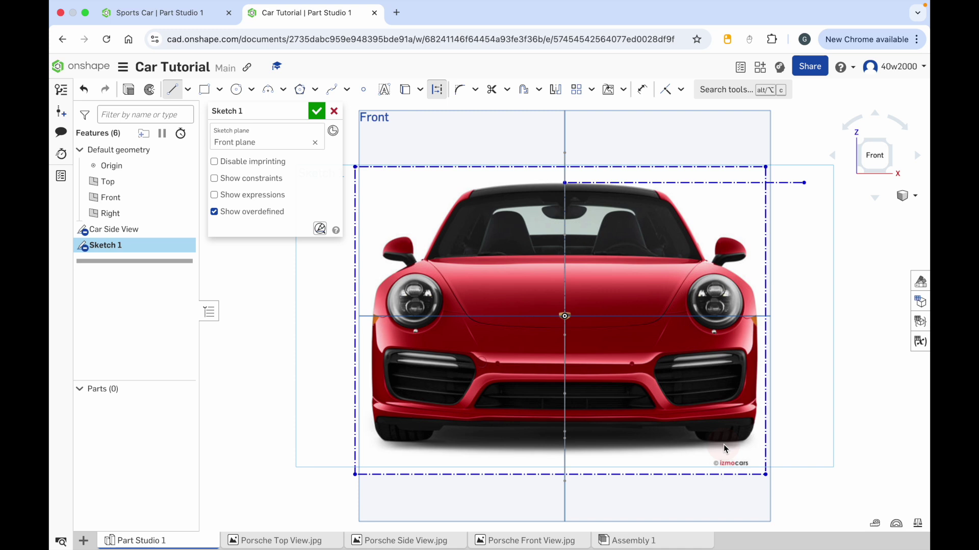
pyautogui.moveTo(724, 445); pyautogui.dragTo(802, 445)
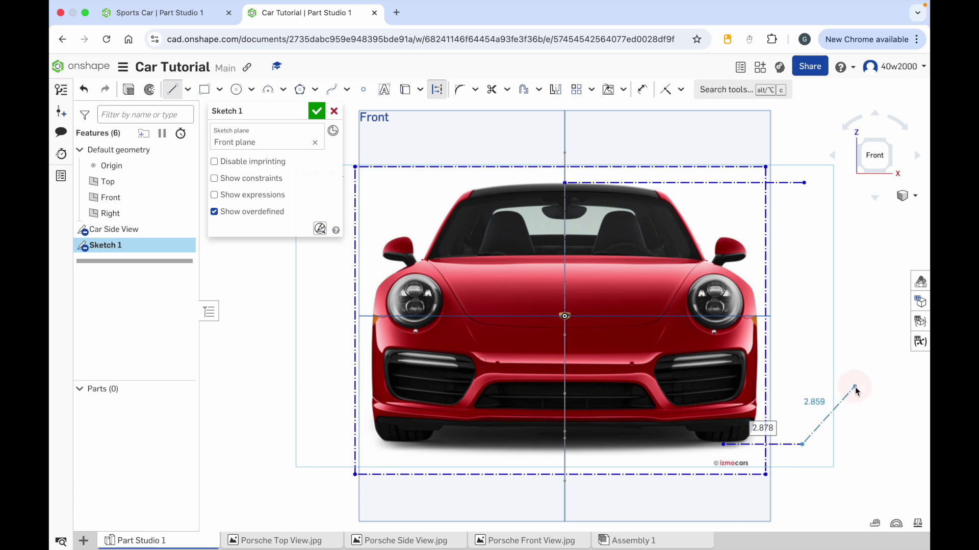
pyautogui.press('Escape')
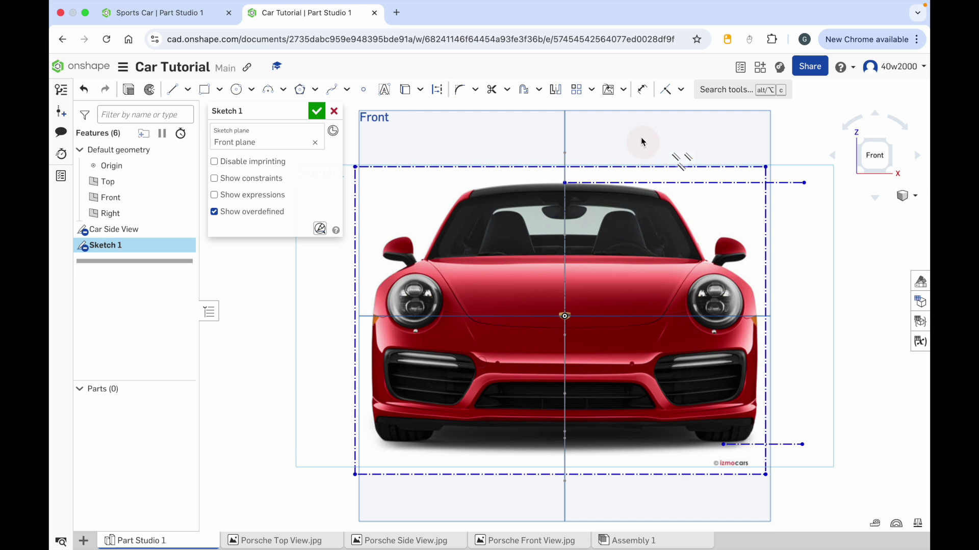
# - Dimension the vertical distance between the outer ends of the roof and tyre construction lines as 5.800284 cm
pyautogui.click(642, 91)
pyautogui.click(803, 182)
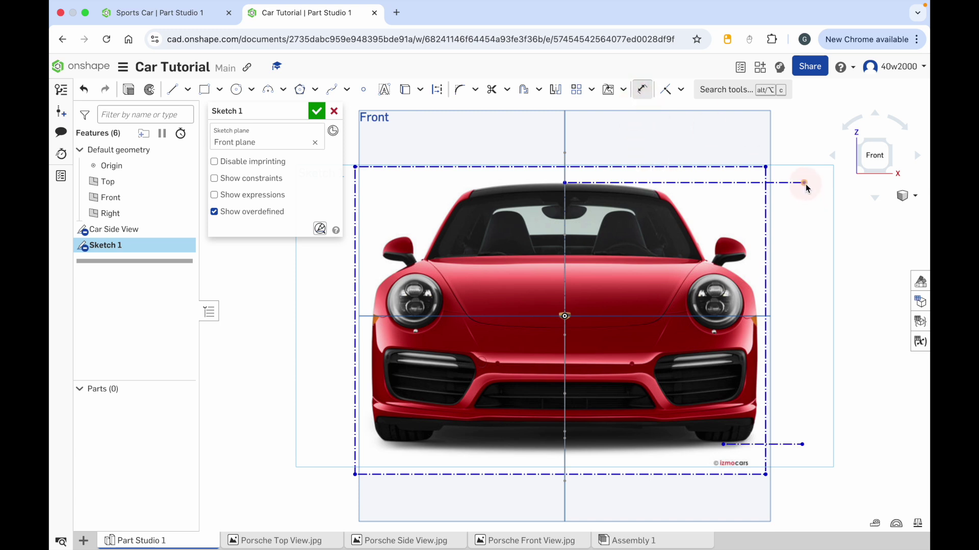
pyautogui.click(801, 444)
pyautogui.click(827, 316)
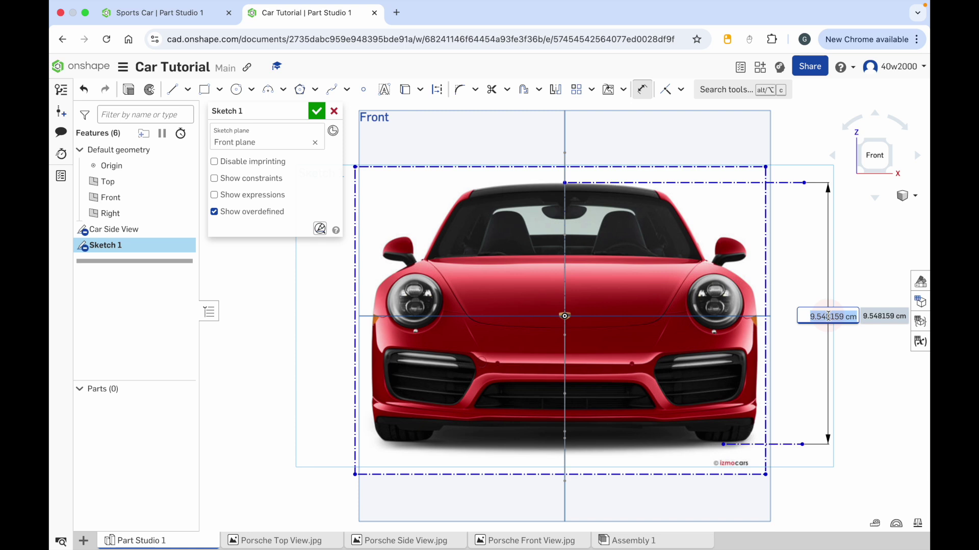
pyautogui.write('5.800284 cm')
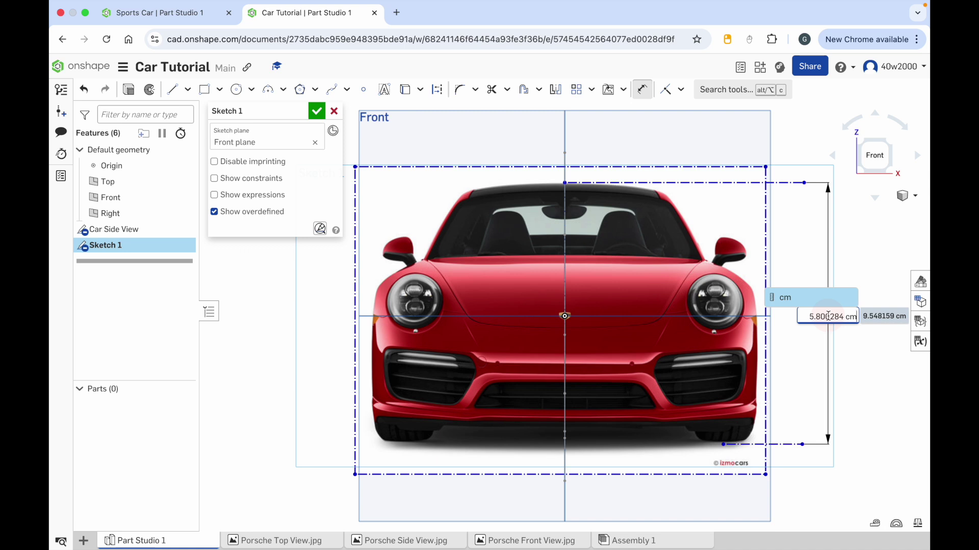
pyautogui.press('Return')
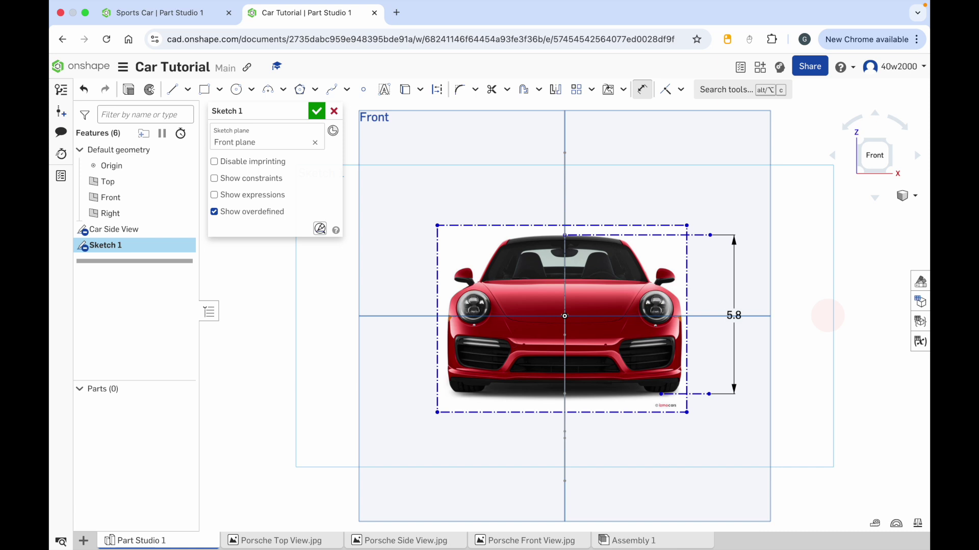
# - Rename the front sketch as Car Front View
pyautogui.click(299, 111)
pyautogui.write('Car F')
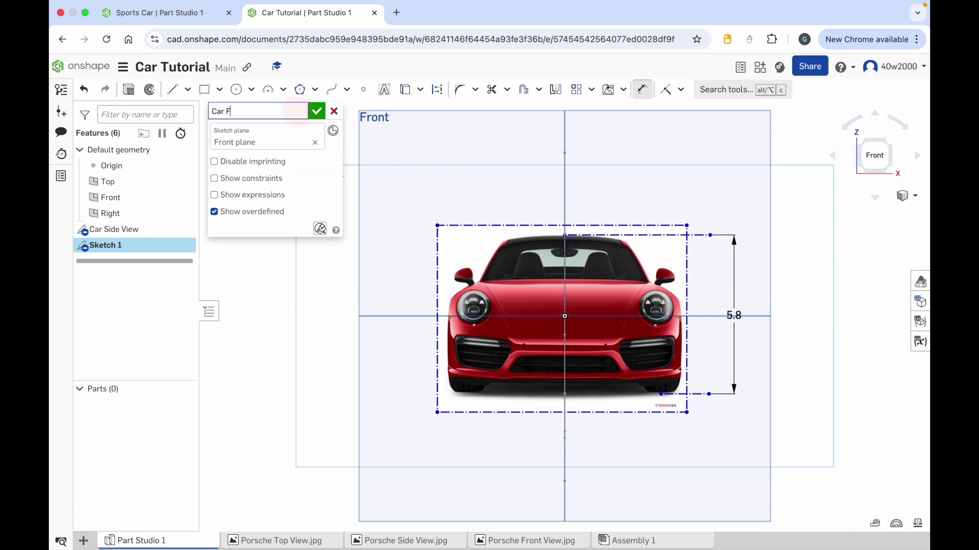
pyautogui.write('rint View')
pyautogui.press('Delete')
pyautogui.write('o')
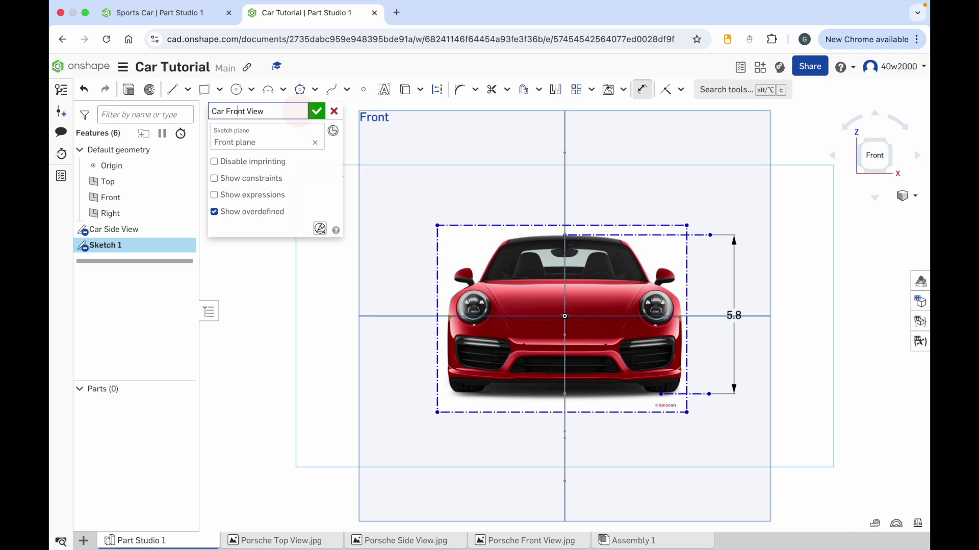
# - Accept the finished Car Front View sketch
pyautogui.click(316, 112)
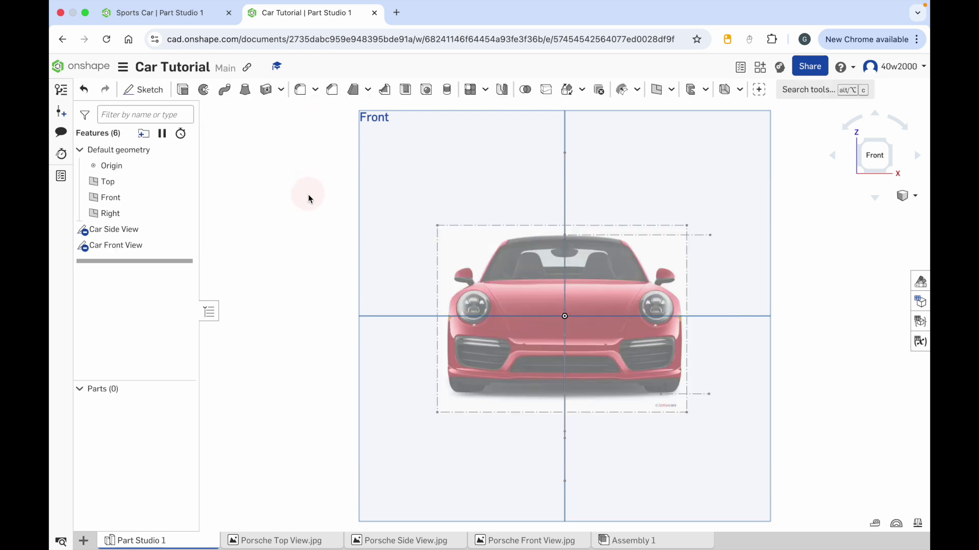
# - Examine from several angles how the front and side reference images line up with each other
pyautogui.hotkey('shift', '4')
pyautogui.hotkey('shift', '1')
pyautogui.press('Left')
pyautogui.press('Left')
pyautogui.press('Left')
pyautogui.press('Left')
pyautogui.press('Right')
pyautogui.press('Right')
pyautogui.press('Left')
pyautogui.press('Left')
pyautogui.press('Right')
pyautogui.press('Right')
pyautogui.press('Left')
pyautogui.press('Right')
pyautogui.press('Left')
pyautogui.press('Left')
pyautogui.press('Left')
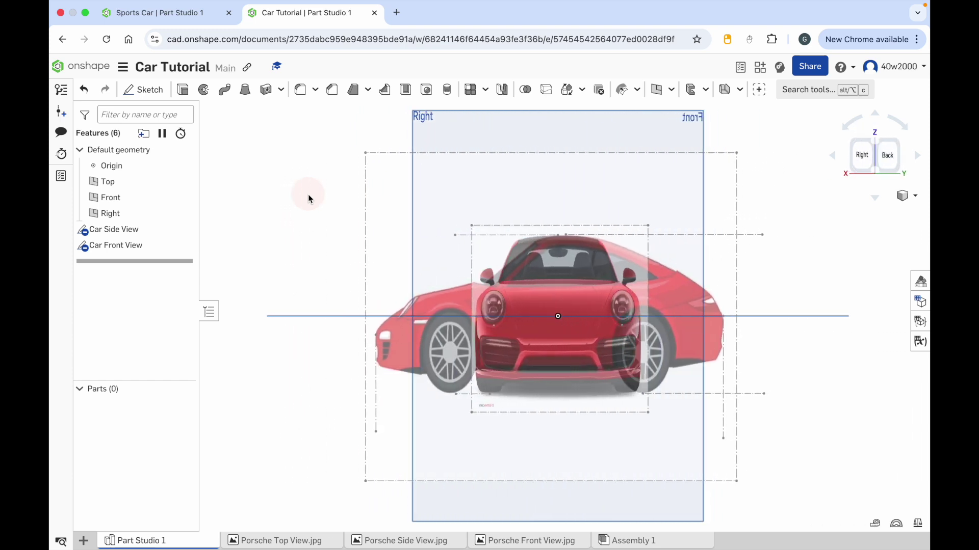
pyautogui.press('Left')
pyautogui.press('Left')
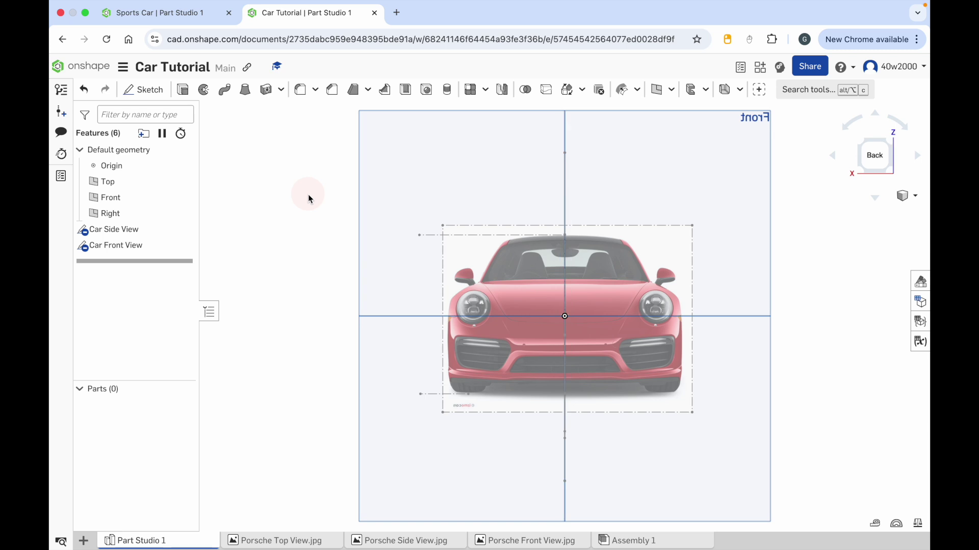
pyautogui.press('Left')
pyautogui.press('Left')
pyautogui.press('Left')
pyautogui.press('Left')
# - Start a new sketch on the Top plane
pyautogui.click(888, 161)
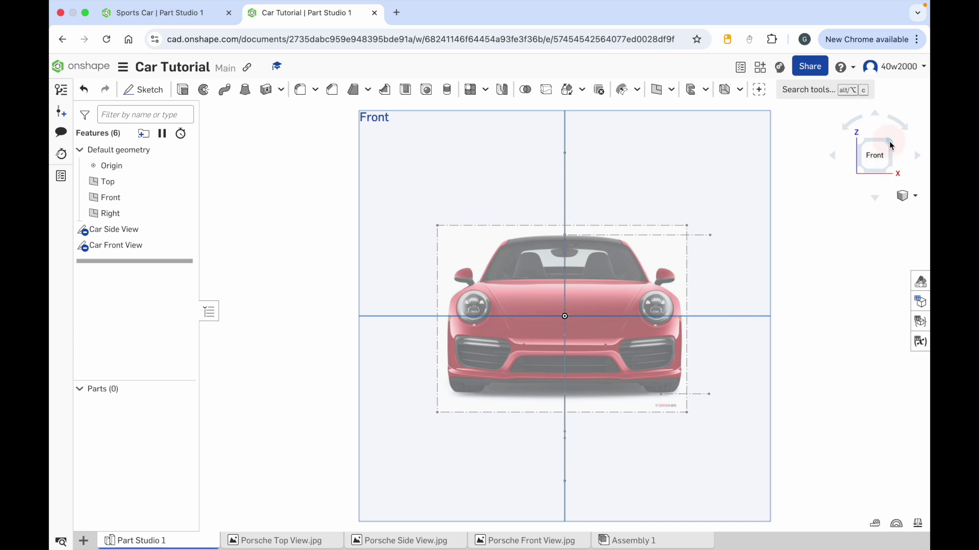
pyautogui.click(891, 147)
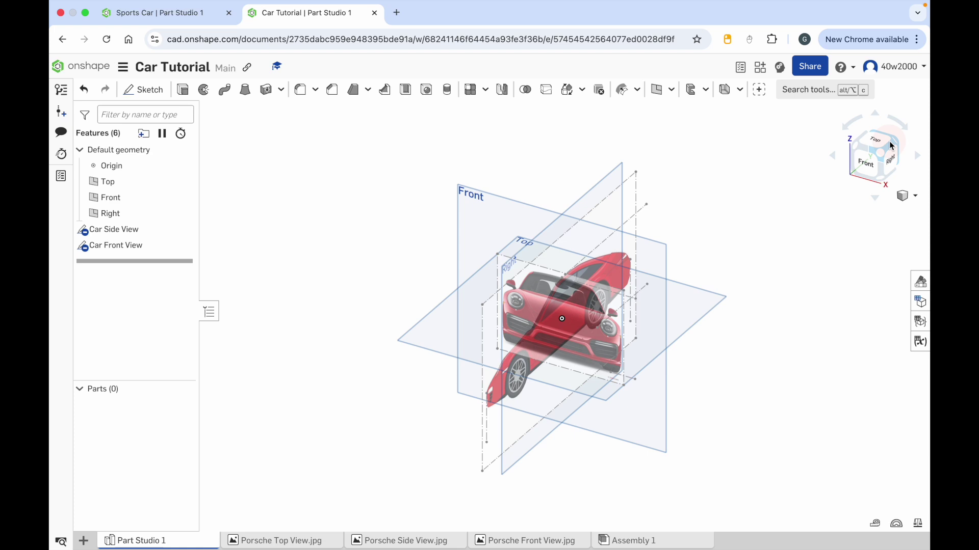
pyautogui.click(143, 90)
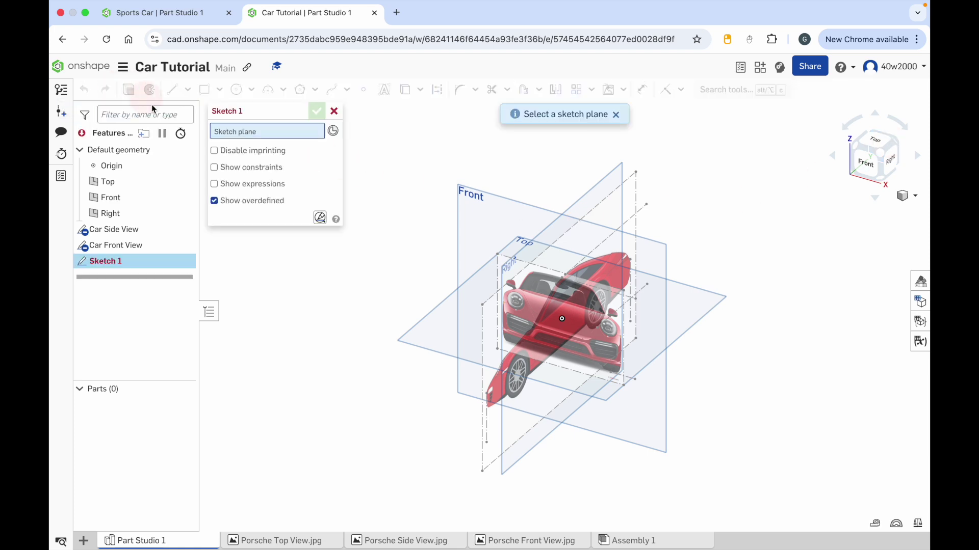
pyautogui.click(411, 328)
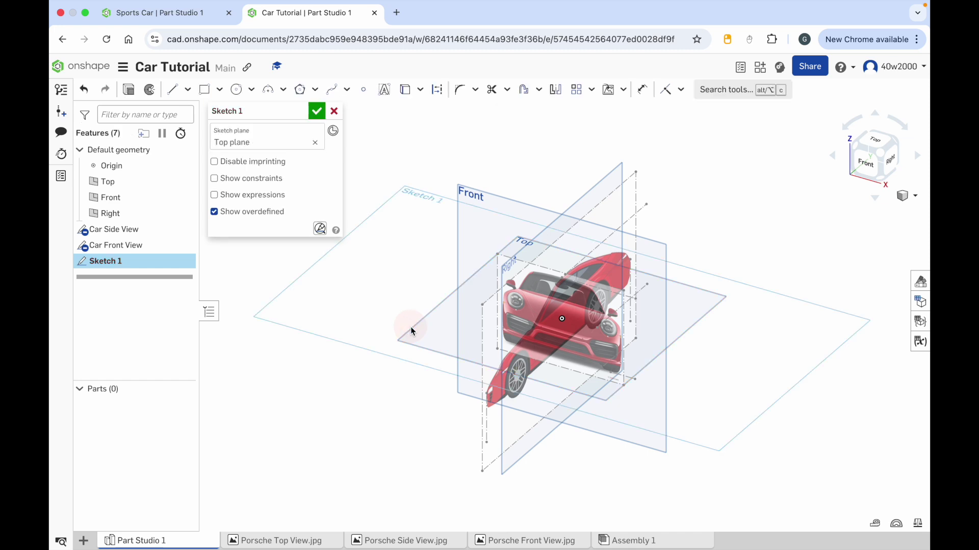
# - Insert Porsche Top View.jpg from the Top plane's upper-left corner and move it so the car is centred on the vertical axis
pyautogui.click(624, 90)
pyautogui.click(631, 132)
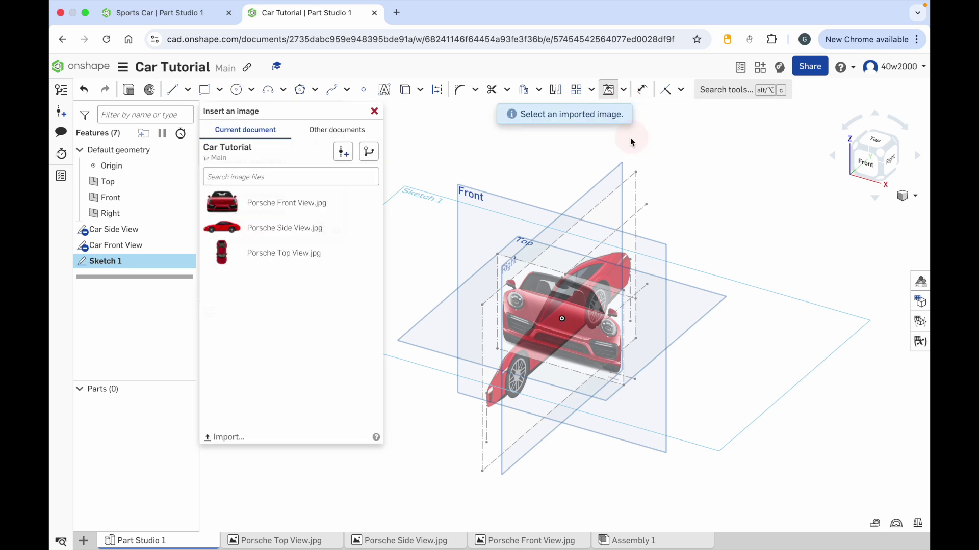
pyautogui.click(280, 258)
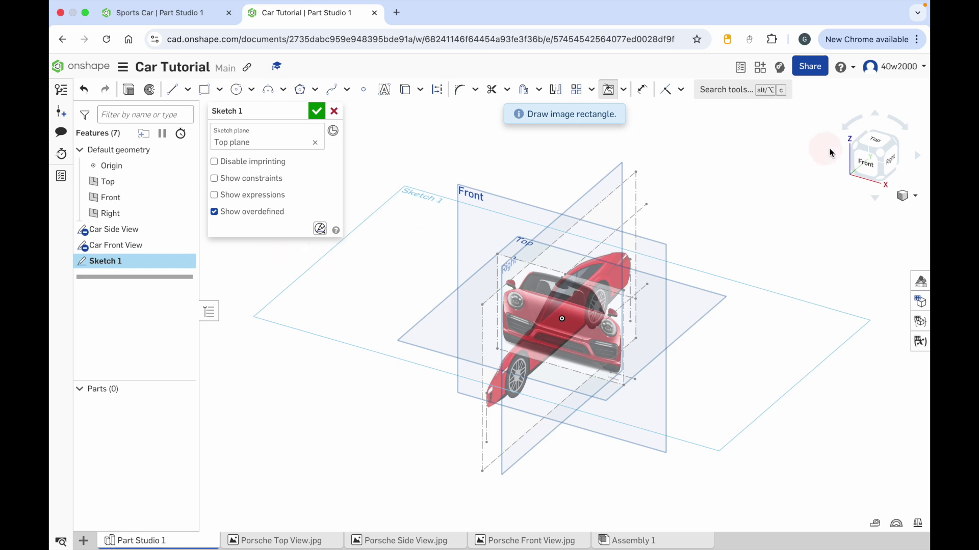
pyautogui.click(877, 145)
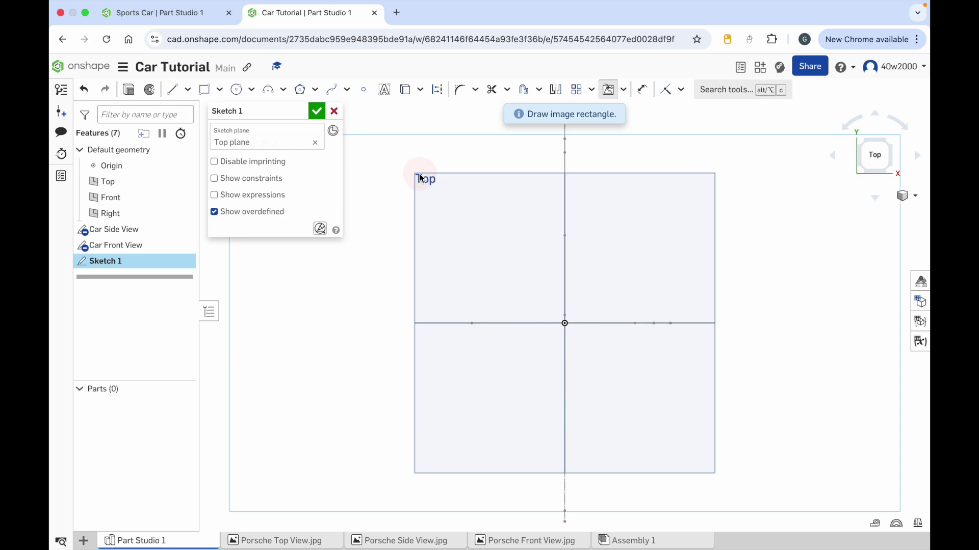
pyautogui.moveTo(415, 175)
pyautogui.mouseDown()
pyautogui.moveTo(460, 234)
pyautogui.moveTo(659, 309)
pyautogui.moveTo(619, 256)
pyautogui.mouseUp()
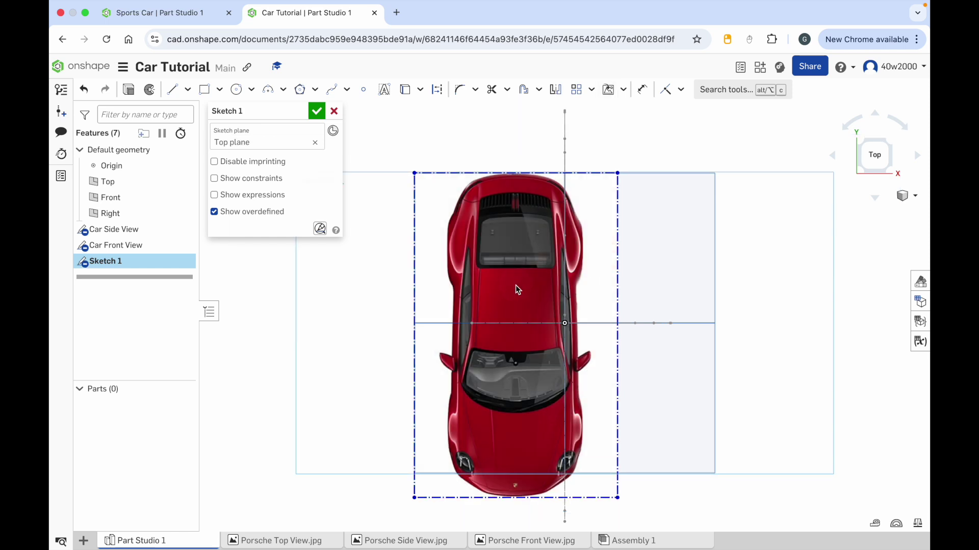
pyautogui.moveTo(516, 286); pyautogui.dragTo(565, 284)
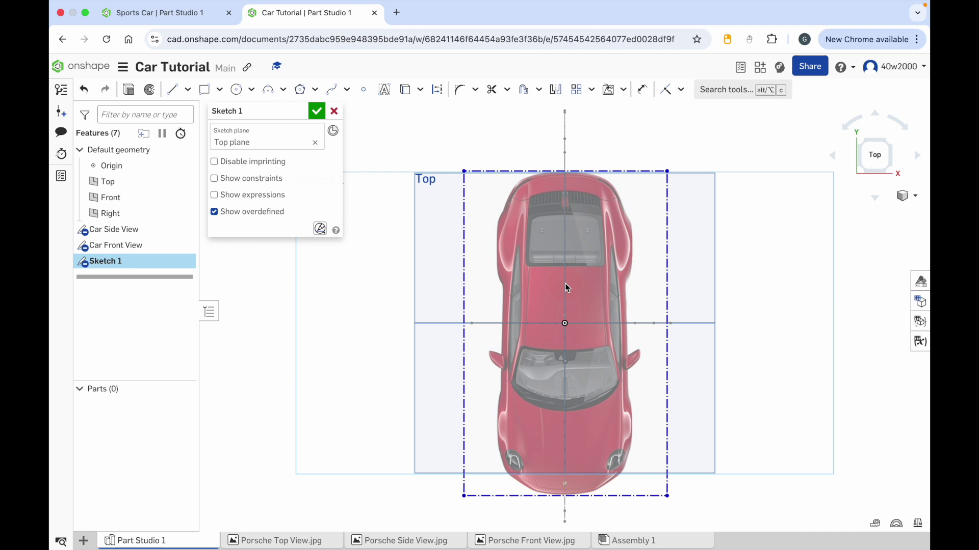
pyautogui.moveTo(565, 283); pyautogui.dragTo(564, 283)
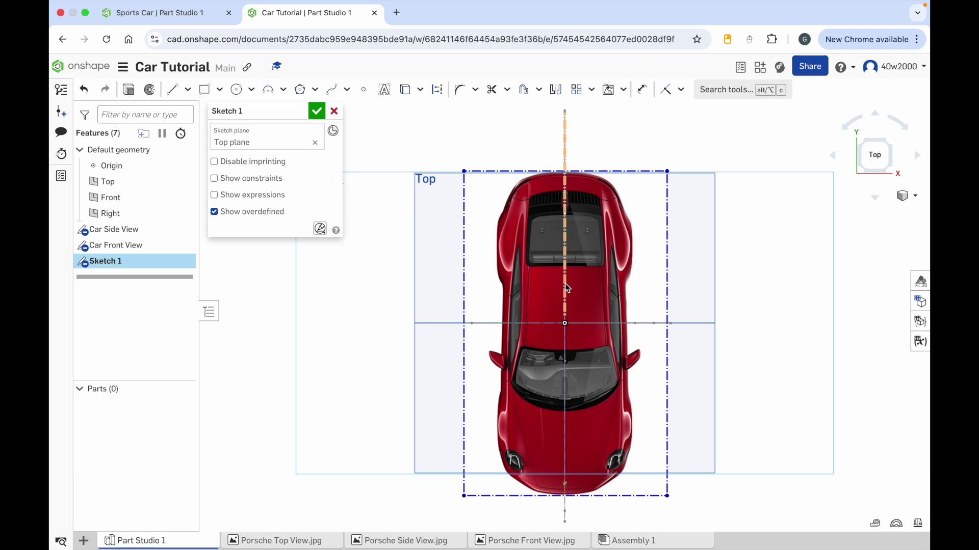
# - Draw a horizontal construction line about 7.8 cm long from the centre of the car's rear end to beyond the image's edge
pyautogui.click(174, 92)
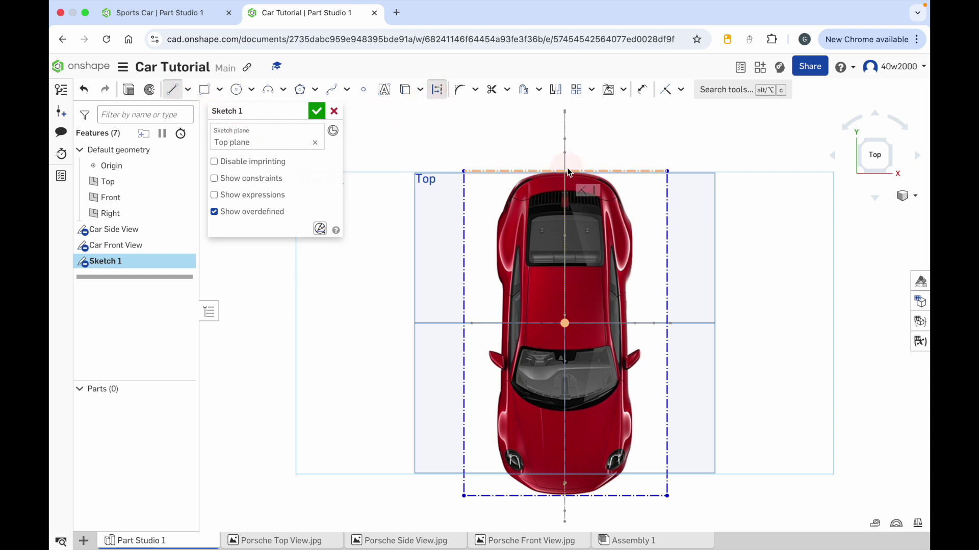
pyautogui.scroll(5, 569, 173)
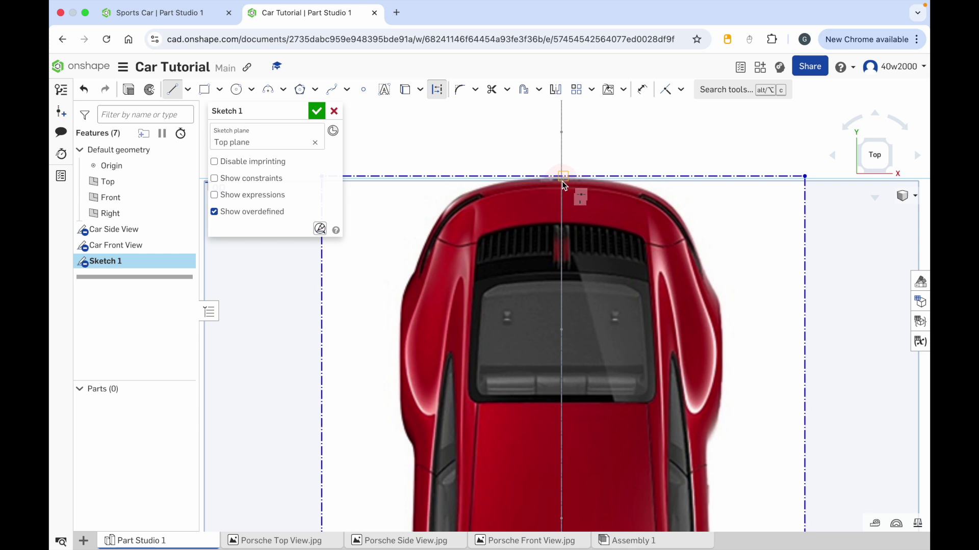
pyautogui.click(561, 180)
pyautogui.scroll(-3, 560, 179)
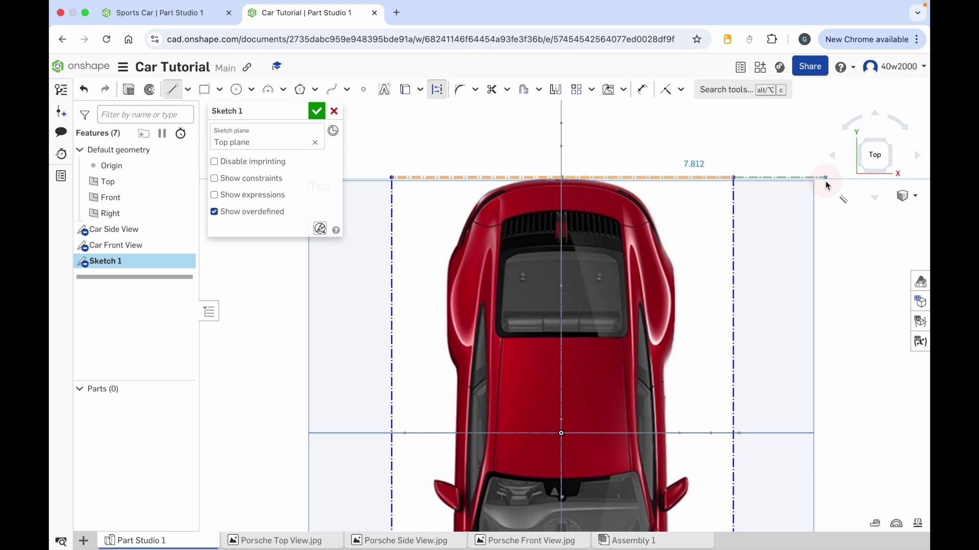
pyautogui.click(824, 178)
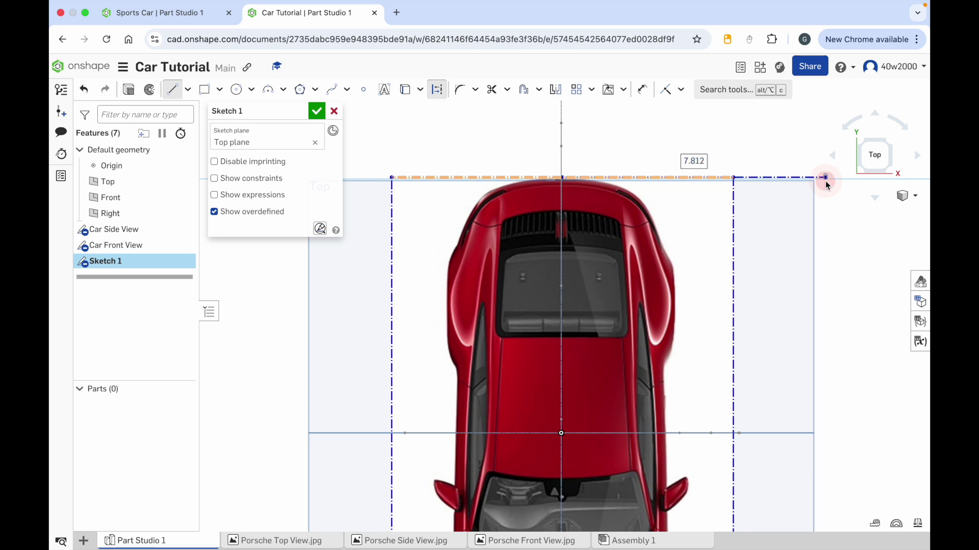
pyautogui.scroll(-1, 768, 243)
pyautogui.scroll(-4, 768, 243)
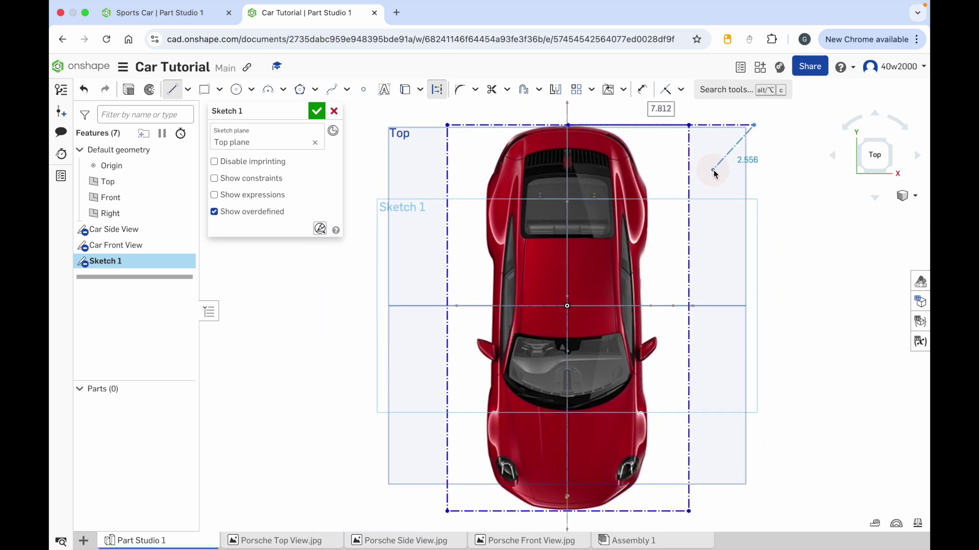
pyautogui.press('Escape')
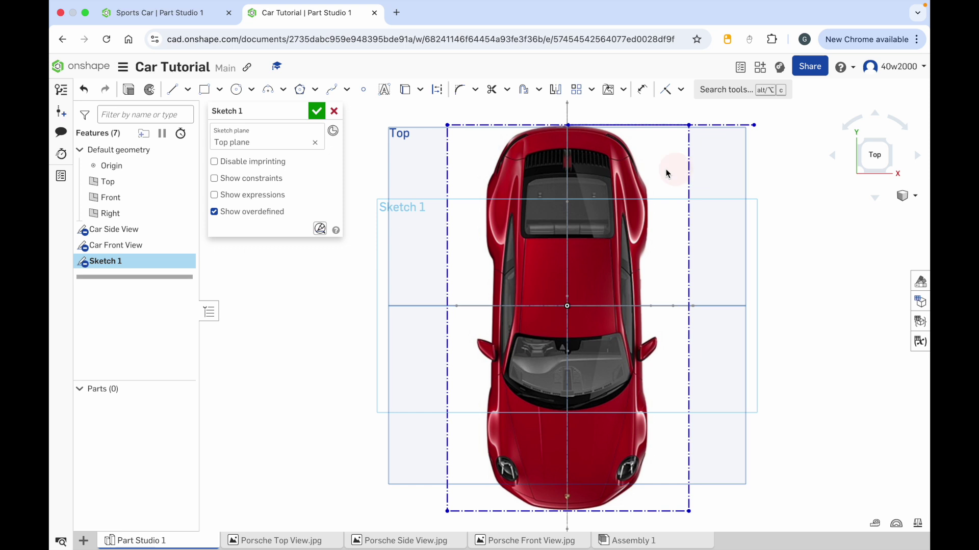
# - Draw a horizontal construction line about 7.75 cm long from the centre of the car's nose to beyond the image's edge
pyautogui.click(172, 90)
pyautogui.click(437, 89)
pyautogui.scroll(2, 559, 510)
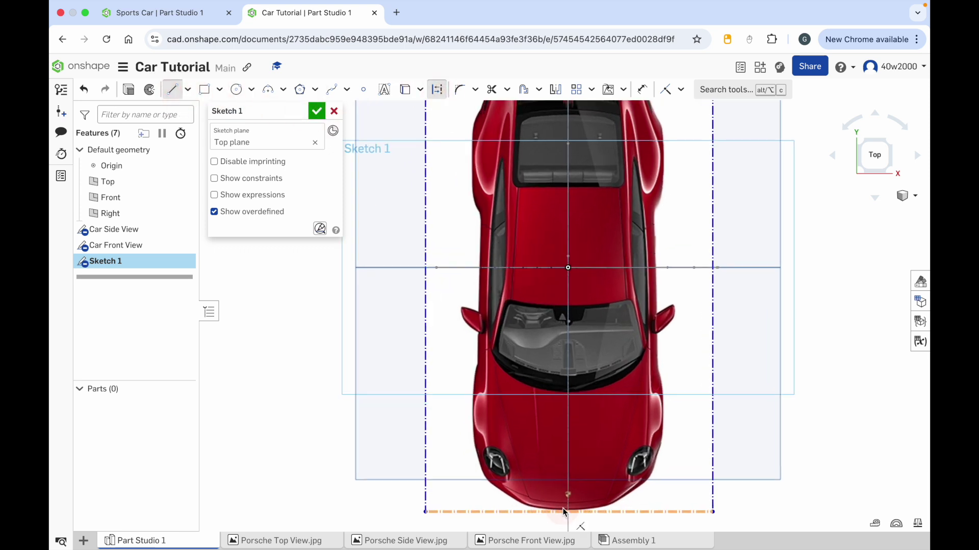
pyautogui.click(567, 511)
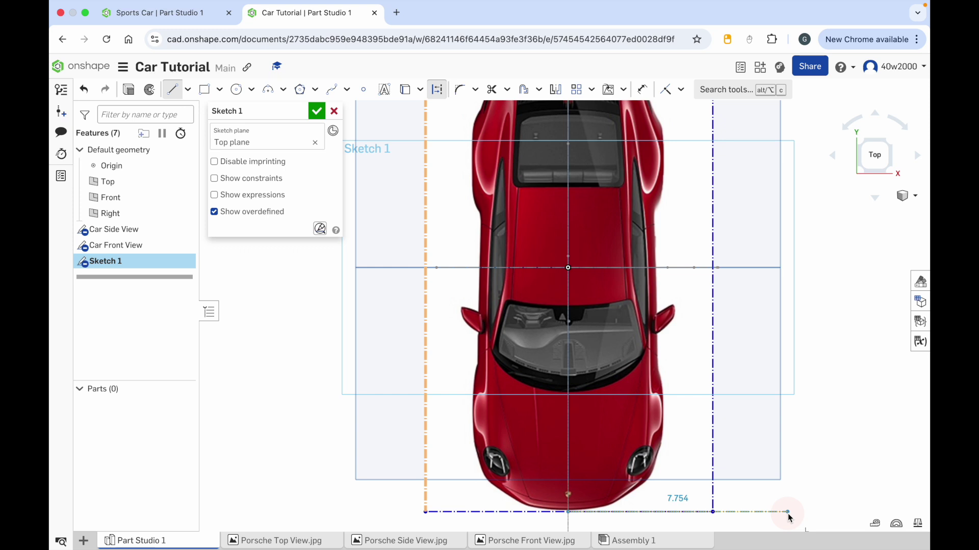
pyautogui.click(787, 512)
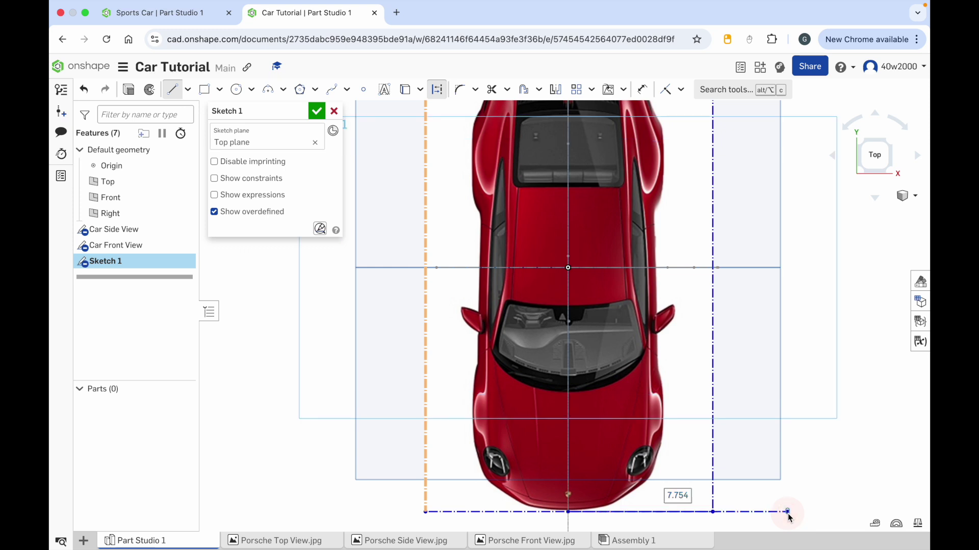
pyautogui.press('Escape')
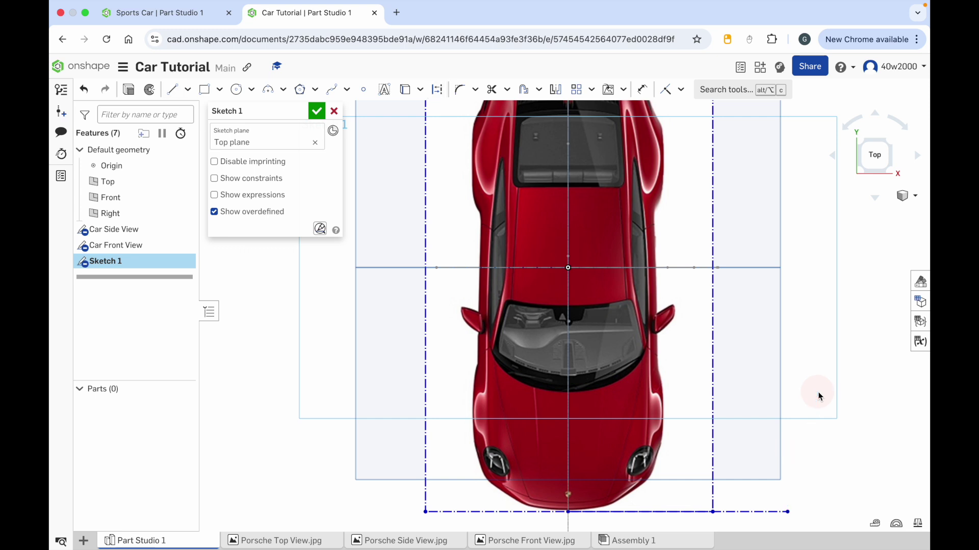
pyautogui.scroll(-2, 796, 375)
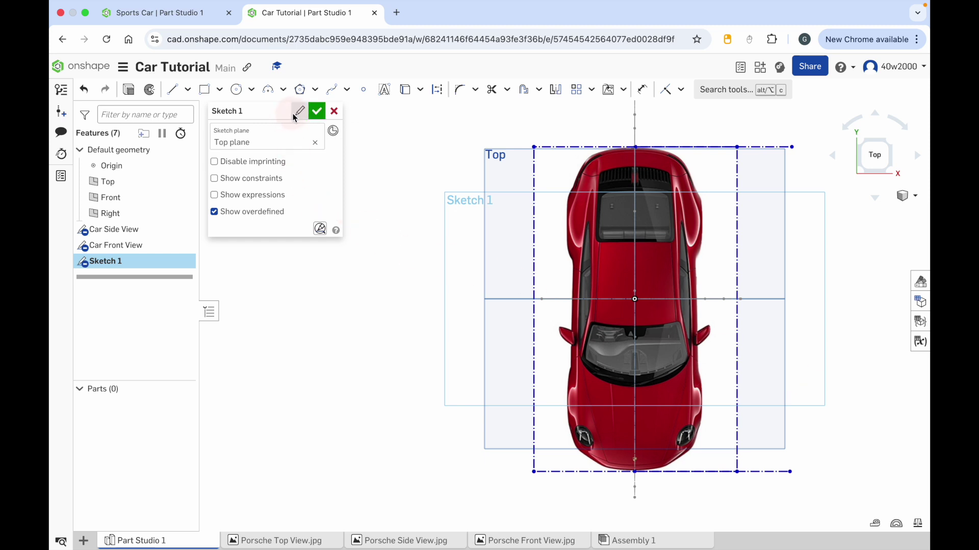
# - Rename the top sketch as Car Top View and accept it
pyautogui.click(300, 112)
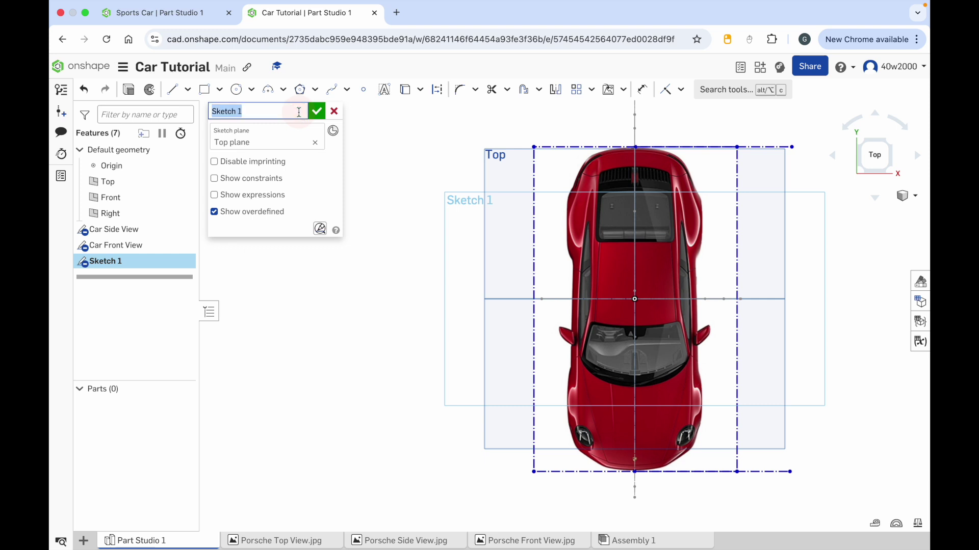
pyautogui.write('Cat')
pyautogui.write('r Top View')
pyautogui.click(317, 112)
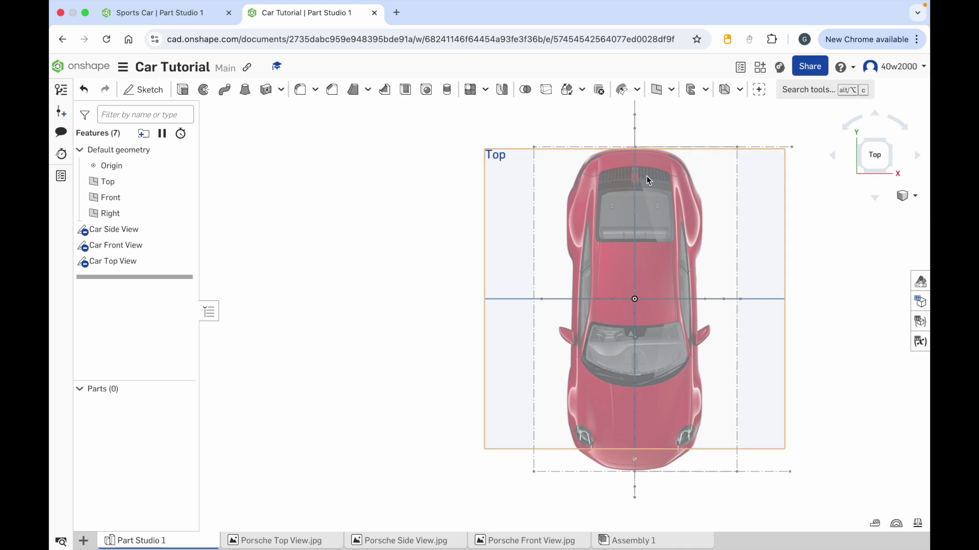
# - Copy the value of the overall car length dimension from the Car Side View sketch and close that sketch
pyautogui.click(892, 174)
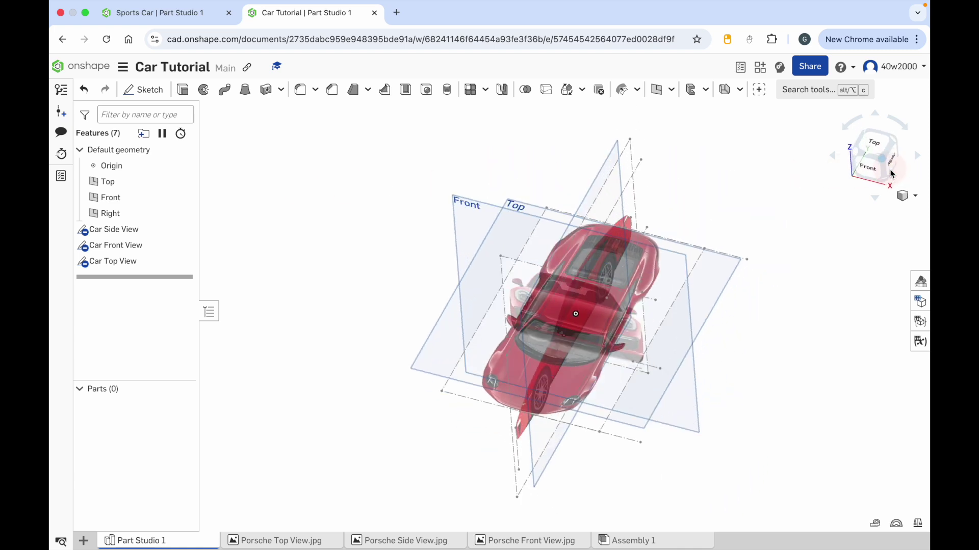
pyautogui.doubleClick(130, 230)
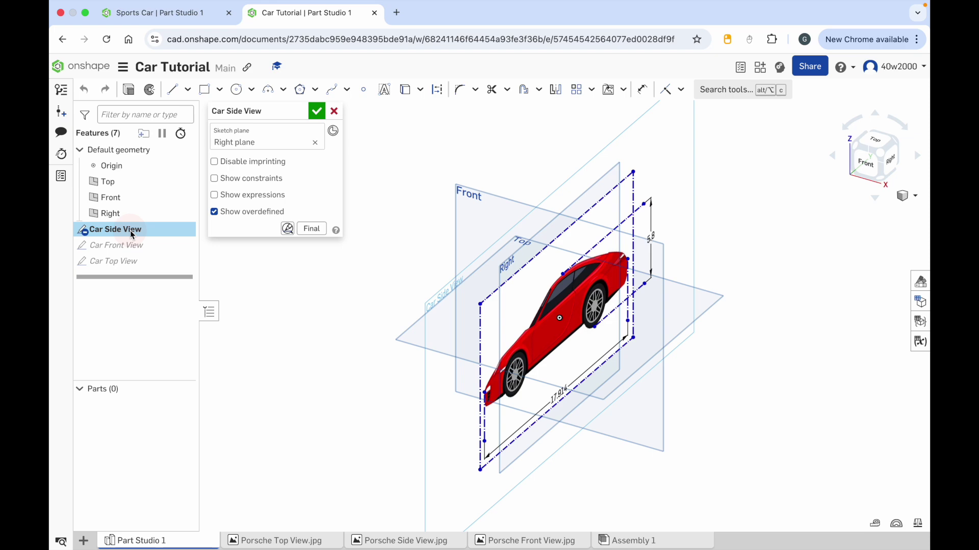
pyautogui.click(893, 162)
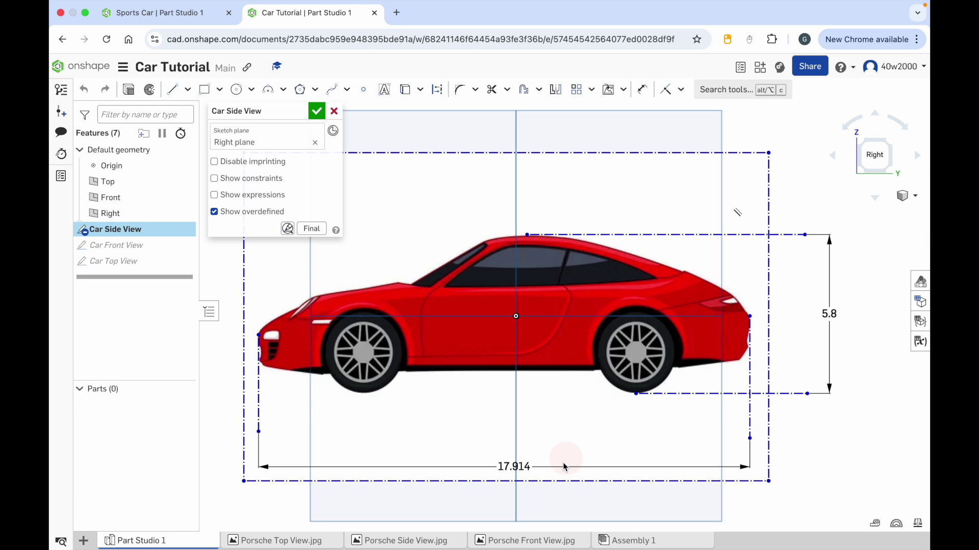
pyautogui.doubleClick(514, 468)
pyautogui.hotkey('ctrl', 'c')
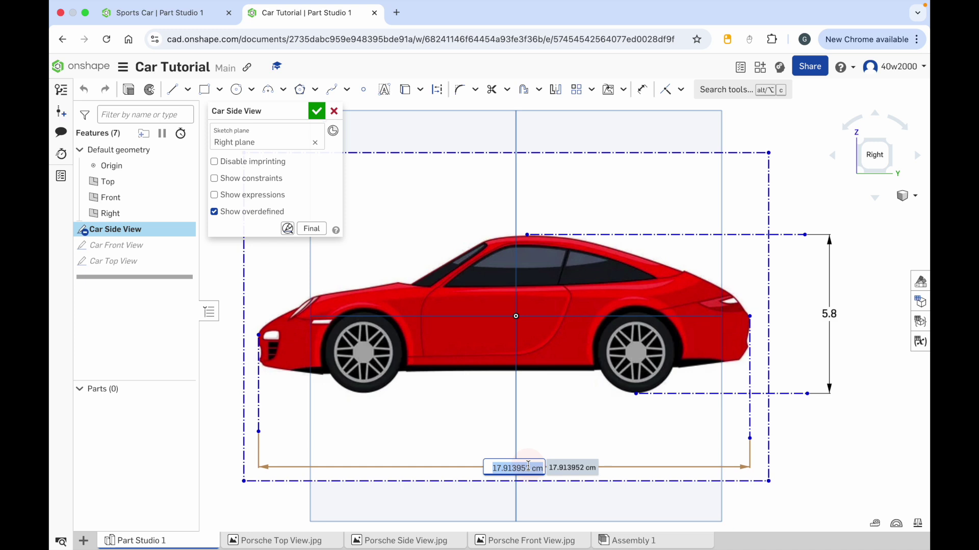
pyautogui.click(317, 116)
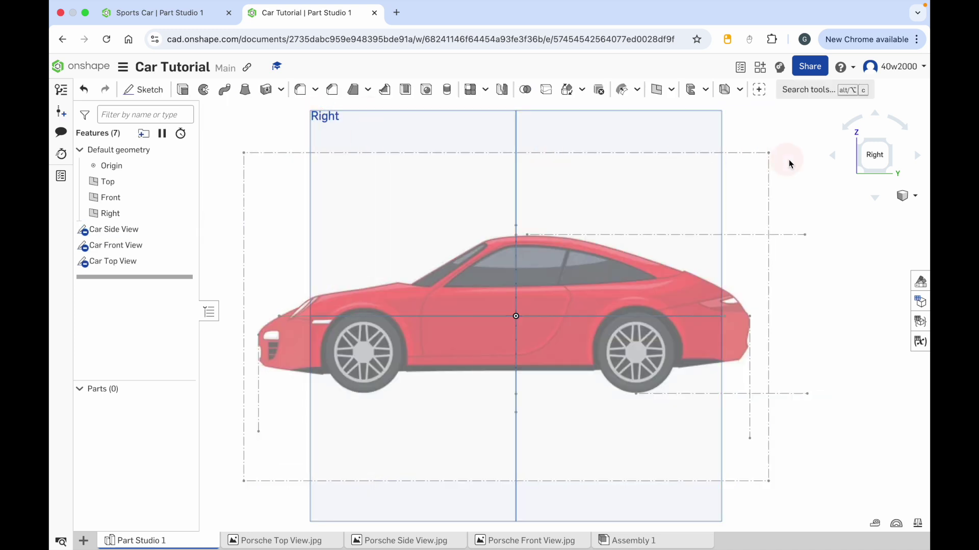
# - In the Car Top View sketch, dimension the distance between the outer ends of the rear and nose construction lines
pyautogui.click(864, 142)
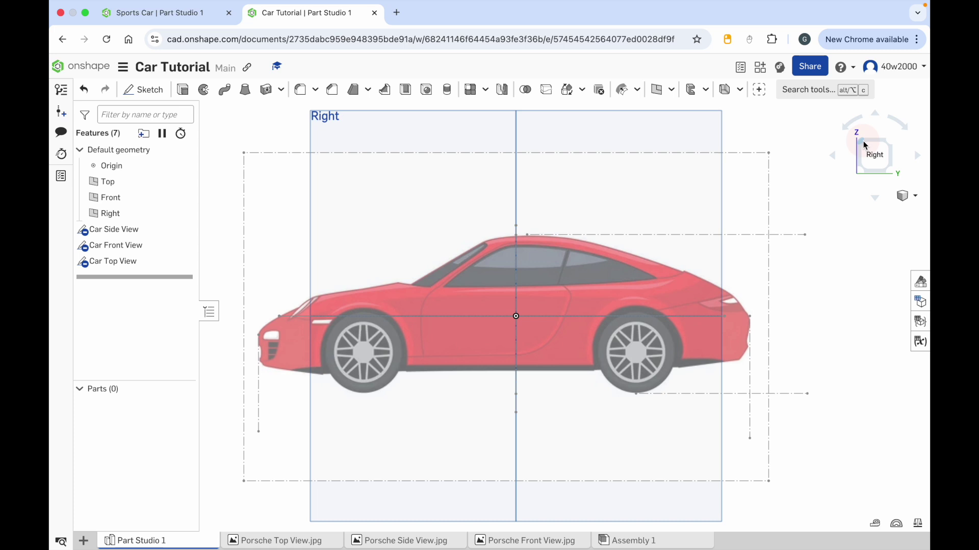
pyautogui.click(879, 144)
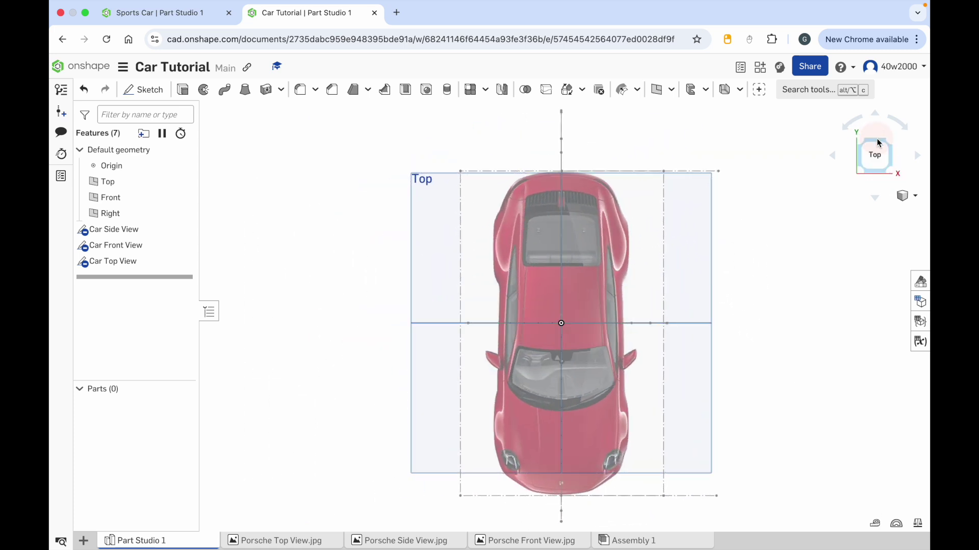
pyautogui.click(116, 262)
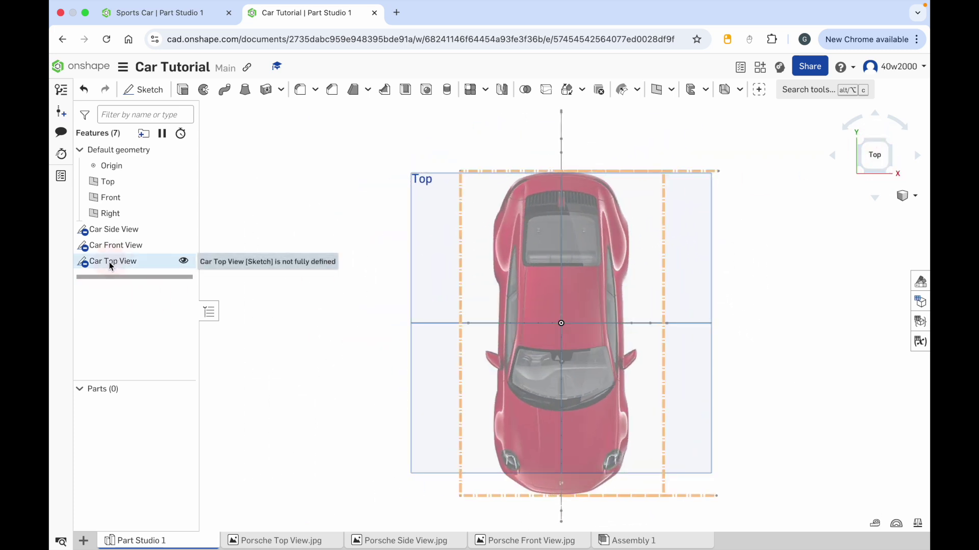
pyautogui.doubleClick(111, 263)
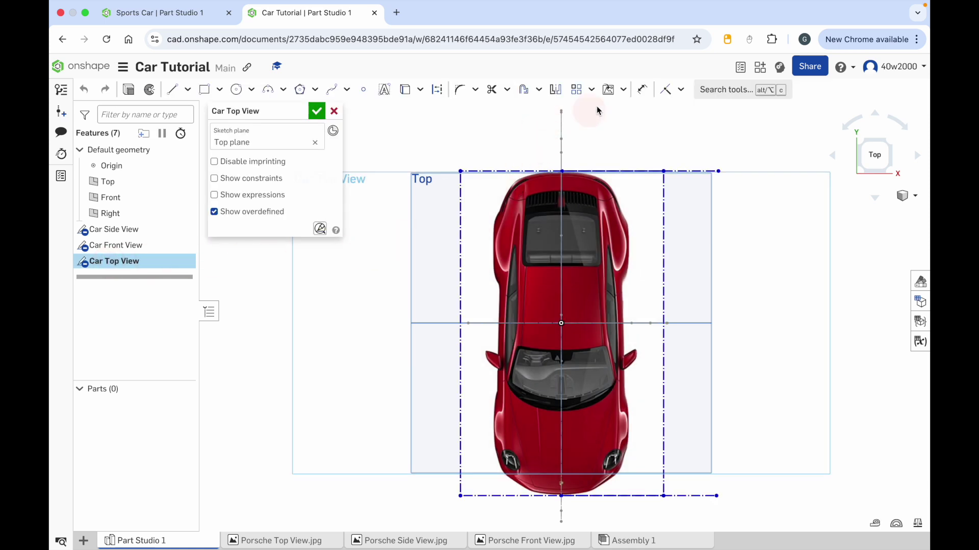
pyautogui.click(642, 89)
pyautogui.click(718, 171)
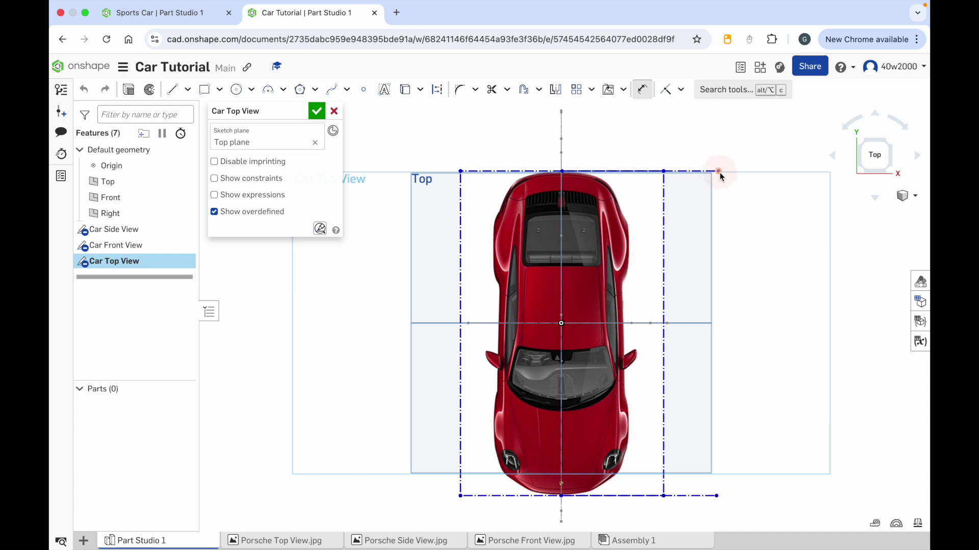
pyautogui.click(716, 496)
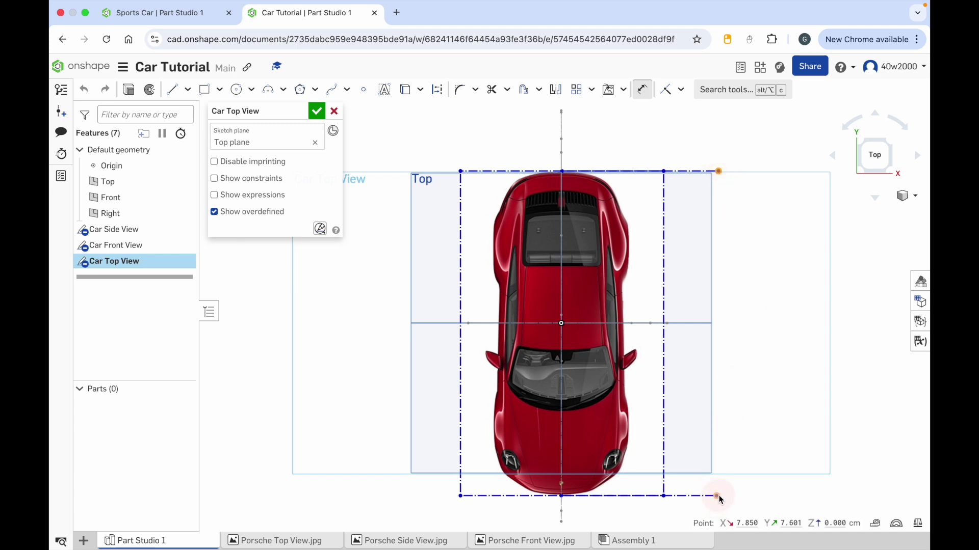
pyautogui.click(761, 330)
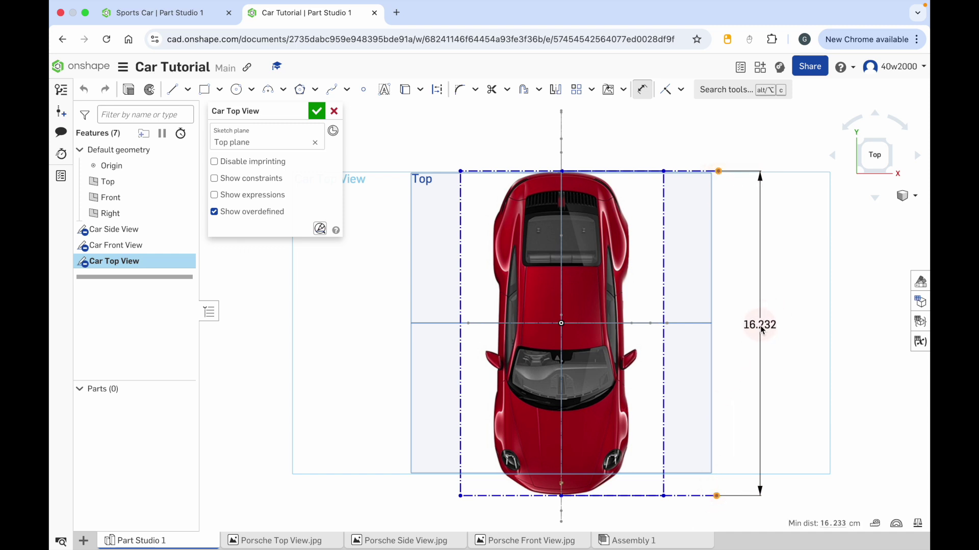
# - Set the top view's overall length dimension to the value copied from the side view, 17.914 cm, and accept the sketch
pyautogui.click(762, 327)
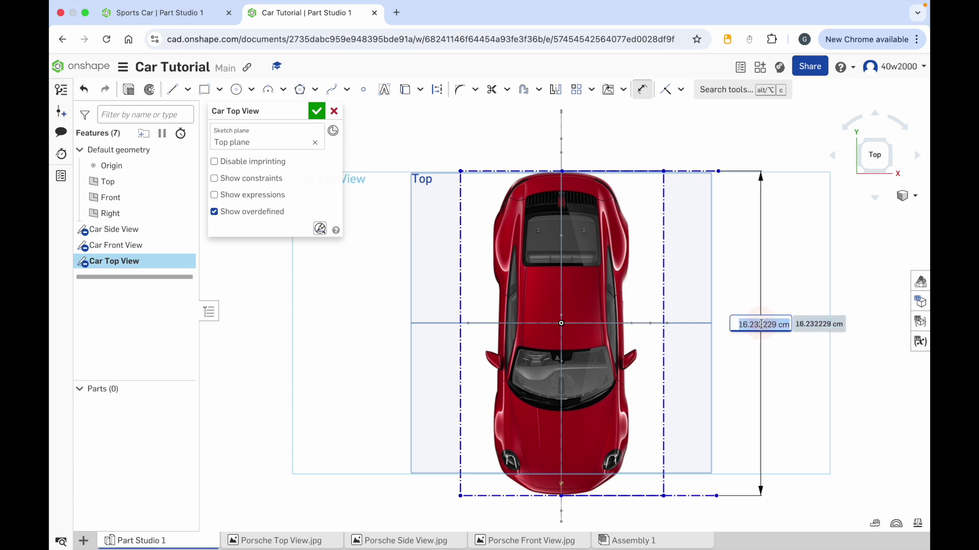
pyautogui.hotkey('ctrl', 'v')
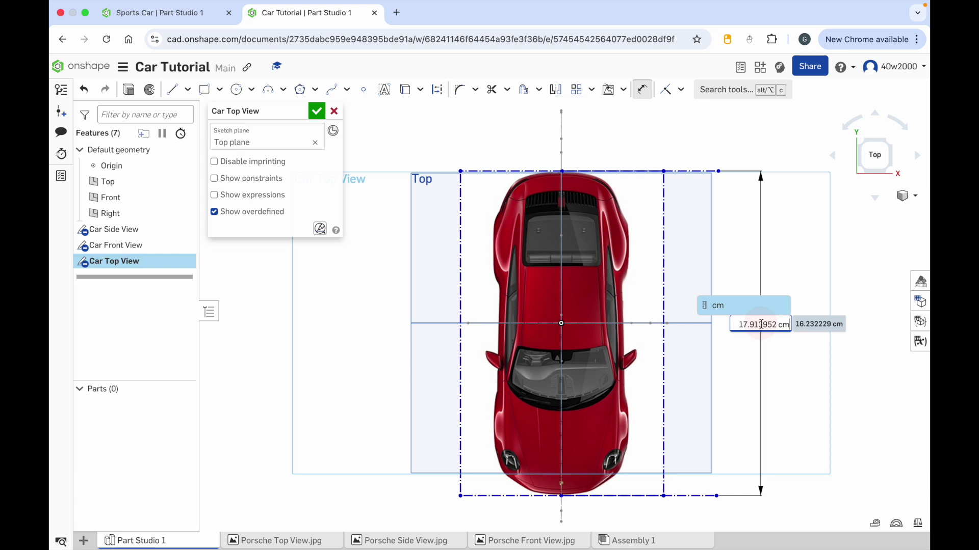
pyautogui.press('Return')
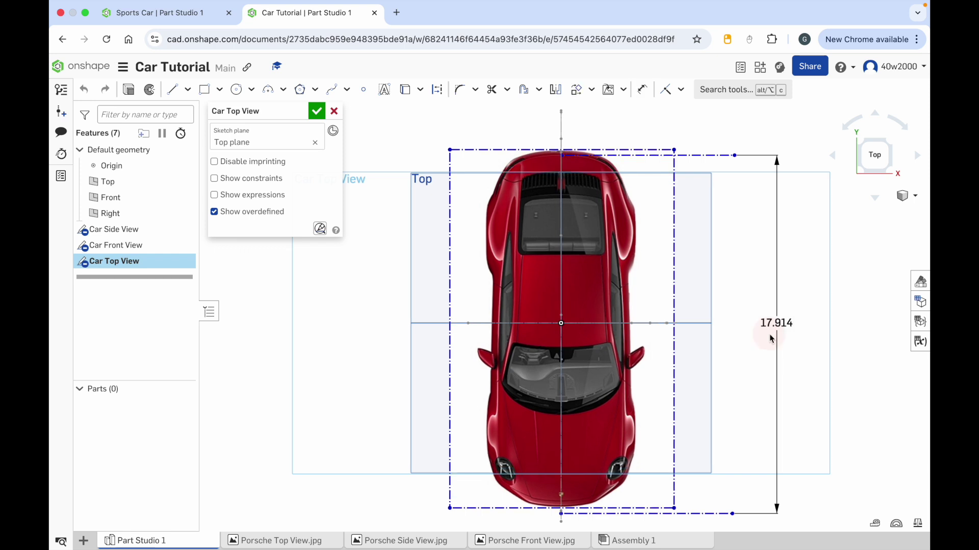
pyautogui.click(369, 191)
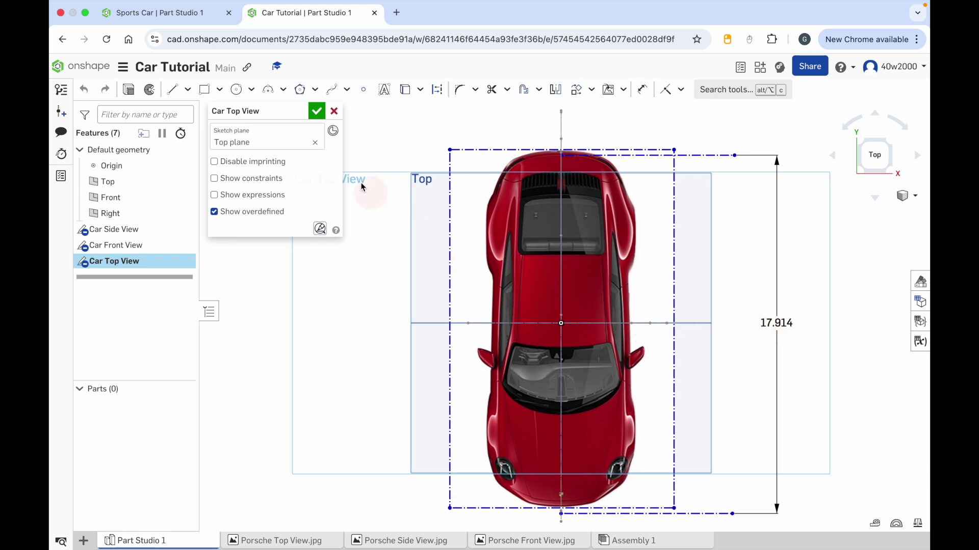
pyautogui.click(317, 112)
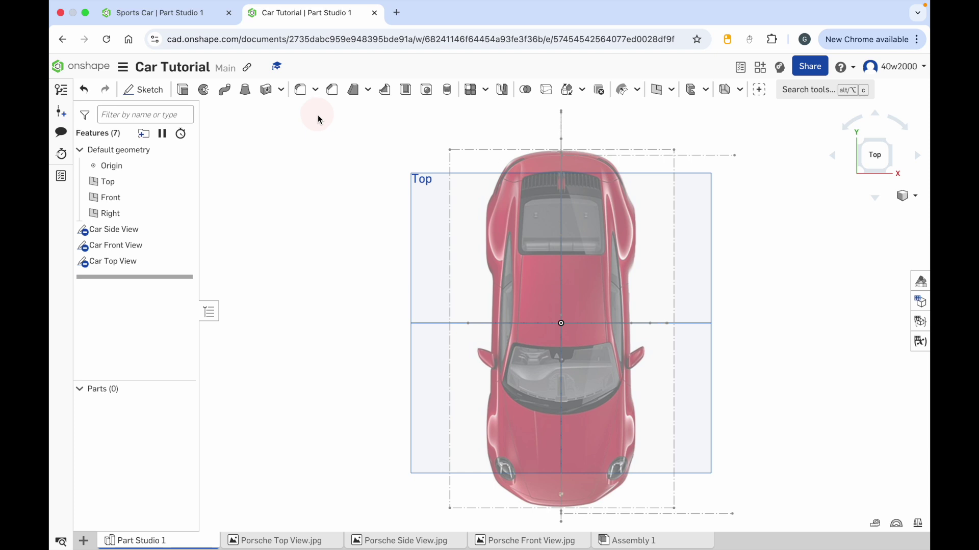
# - Examine in 3D how the side view and top view images line up at the car's rear end
pyautogui.click(822, 169)
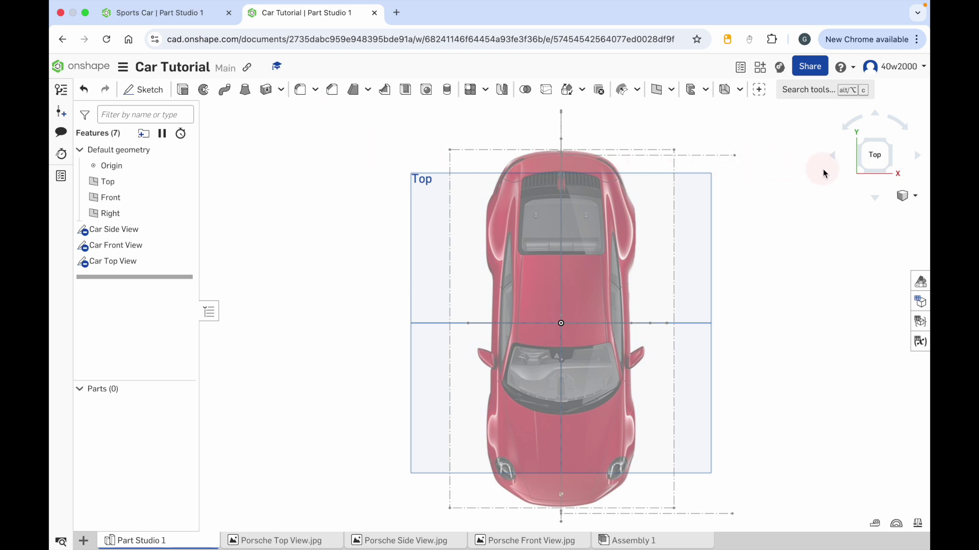
pyautogui.click(860, 171)
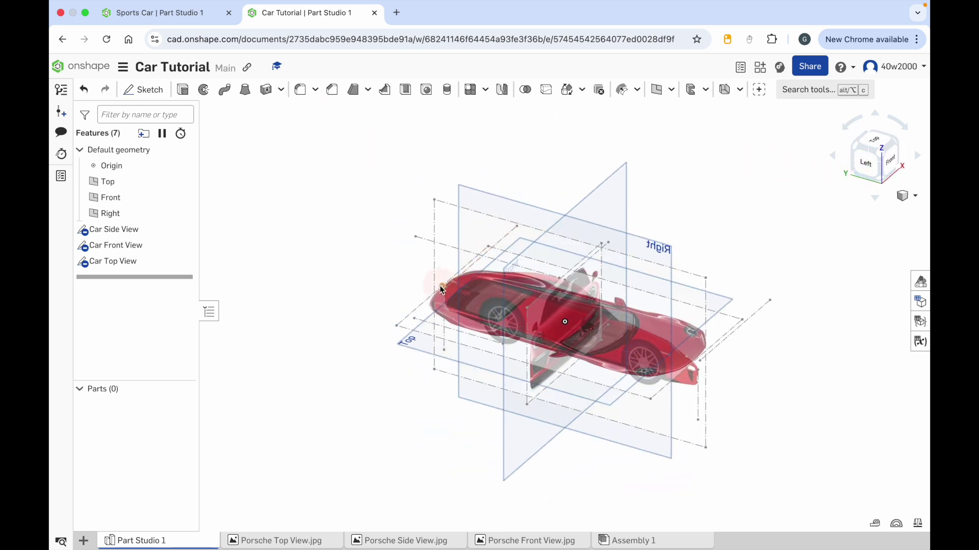
pyautogui.scroll(-10, 443, 288)
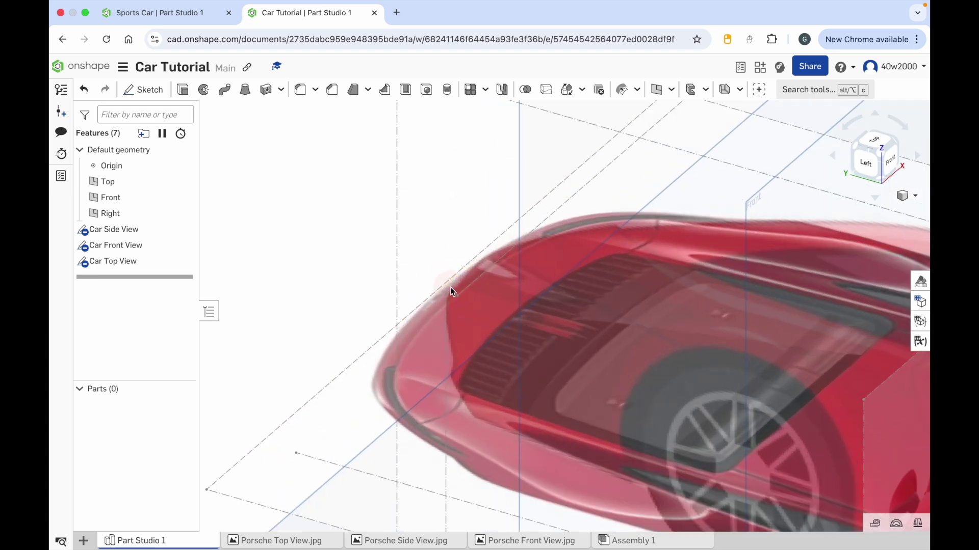
pyautogui.scroll(-3, 451, 288)
pyautogui.moveTo(484, 271)
pyautogui.mouseDown(button='right')
pyautogui.moveTo(502, 300)
pyautogui.moveTo(491, 316)
pyautogui.moveTo(491, 293)
pyautogui.moveTo(502, 305)
pyautogui.moveTo(490, 289)
pyautogui.mouseUp(button='right')
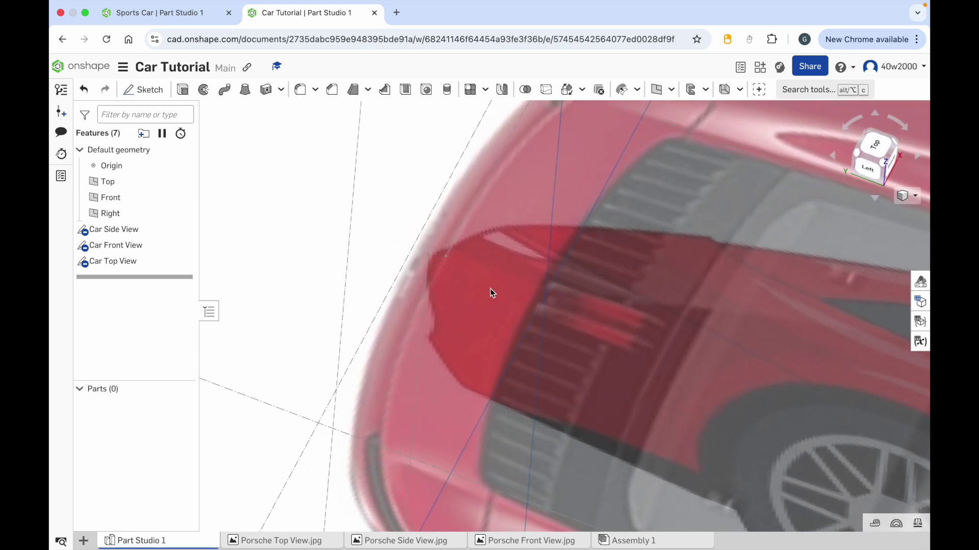
# - Reopen the Car Top View sketch and try shifting the image rectangle 1.41 cm toward the car's rear with the Transform tool
pyautogui.click(877, 149)
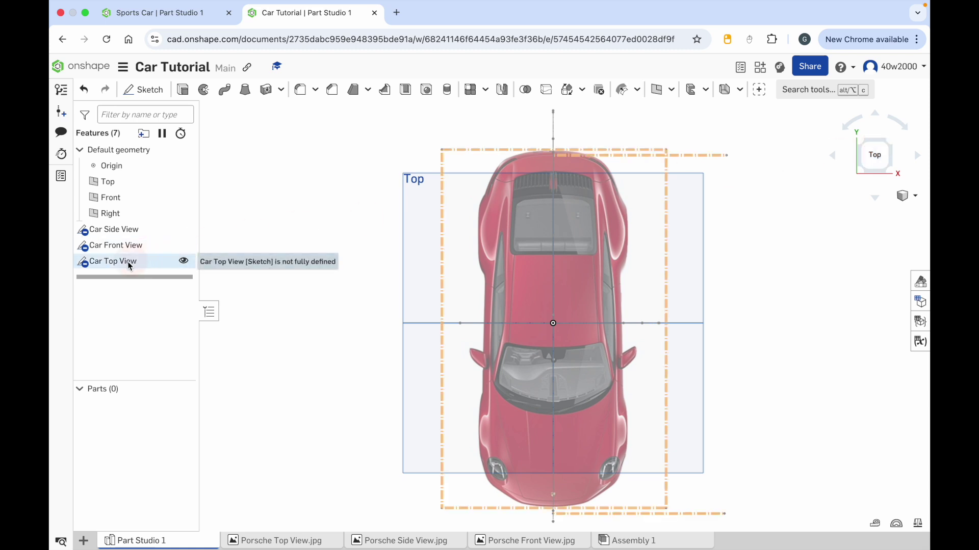
pyautogui.doubleClick(106, 261)
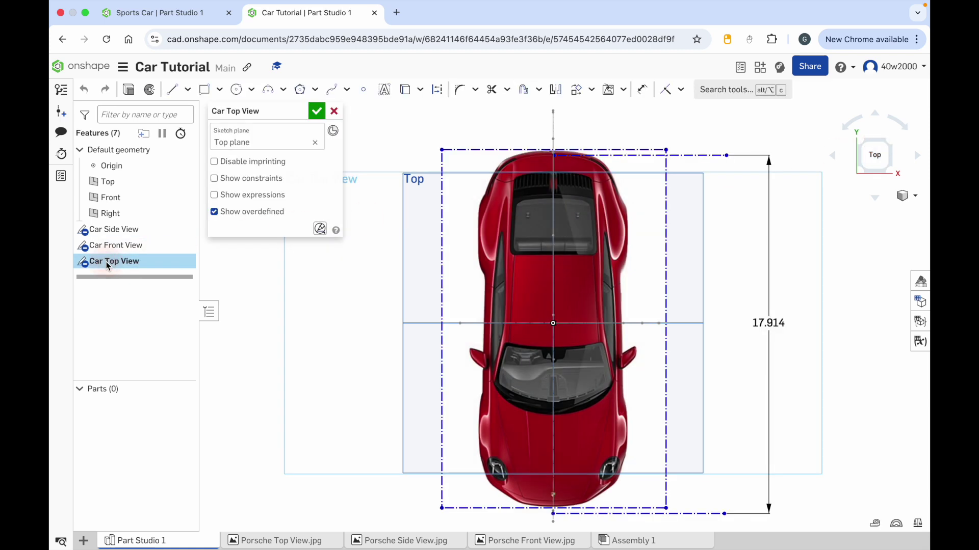
pyautogui.moveTo(421, 137)
pyautogui.mouseDown()
pyautogui.moveTo(485, 252)
pyautogui.moveTo(692, 524)
pyautogui.mouseUp()
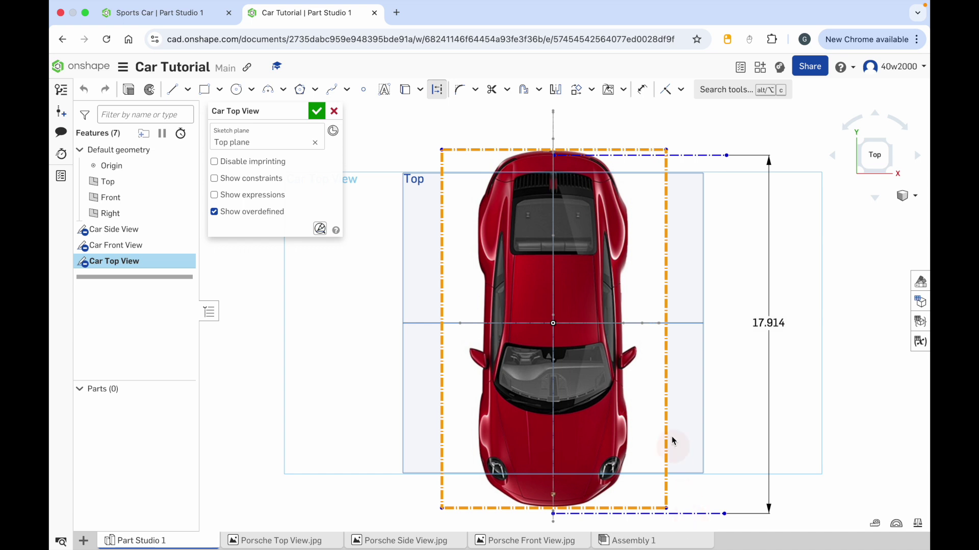
pyautogui.click(591, 90)
pyautogui.click(604, 152)
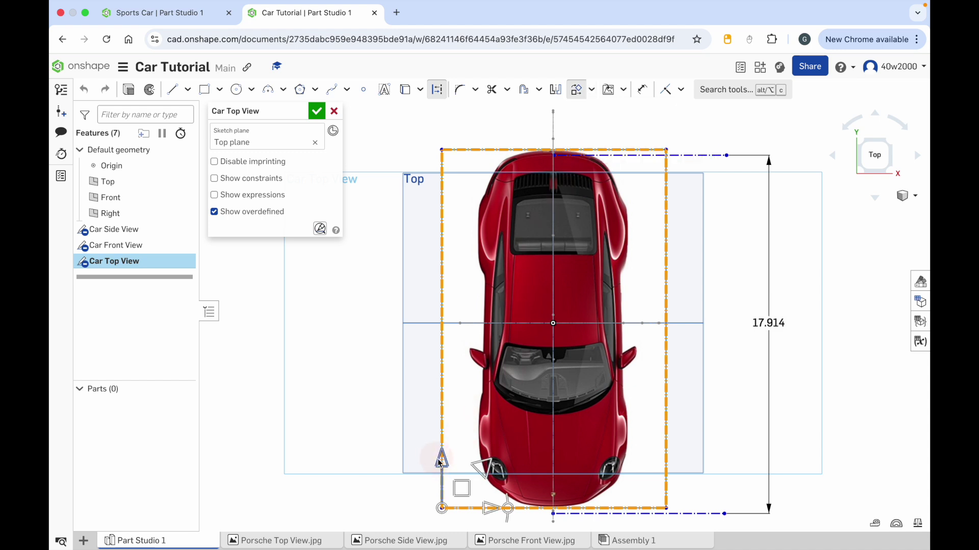
pyautogui.moveTo(444, 462); pyautogui.dragTo(445, 449)
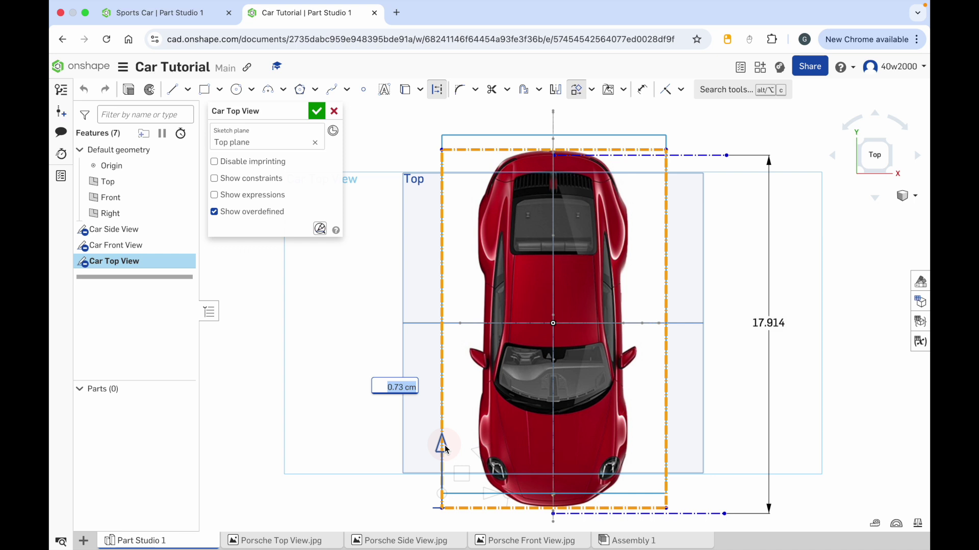
pyautogui.moveTo(445, 449)
pyautogui.mouseDown()
pyautogui.moveTo(446, 435)
pyautogui.moveTo(457, 459)
pyautogui.moveTo(460, 443)
pyautogui.mouseUp()
pyautogui.moveTo(461, 452); pyautogui.dragTo(464, 437)
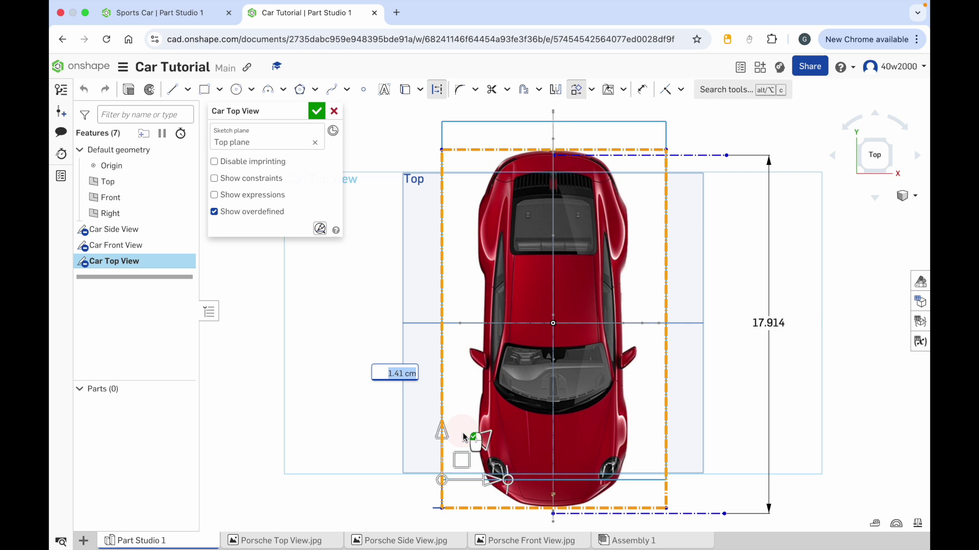
# - Move the top view image back to a 0 cm offset, finish the transform and accept the sketch
pyautogui.moveTo(442, 438); pyautogui.dragTo(442, 480)
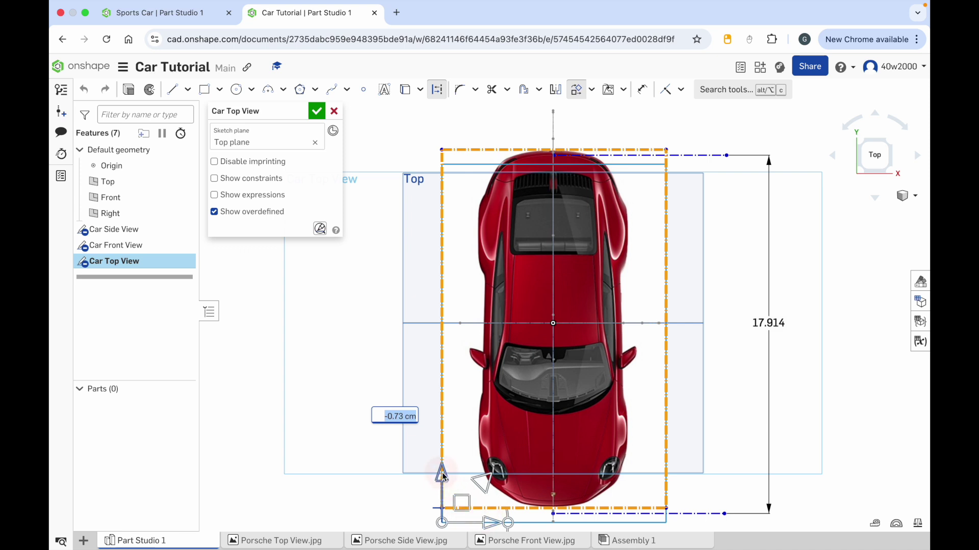
pyautogui.moveTo(444, 475); pyautogui.dragTo(446, 462)
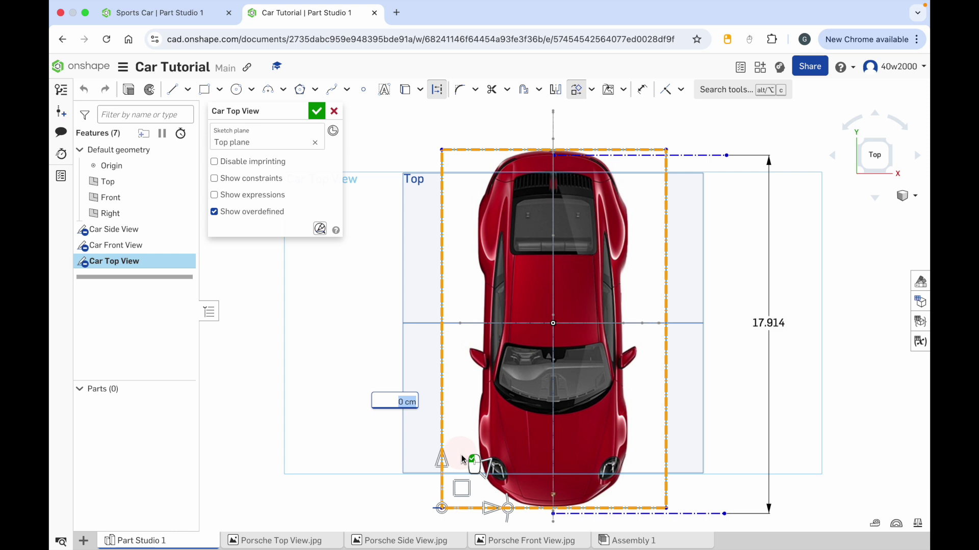
pyautogui.click(460, 455)
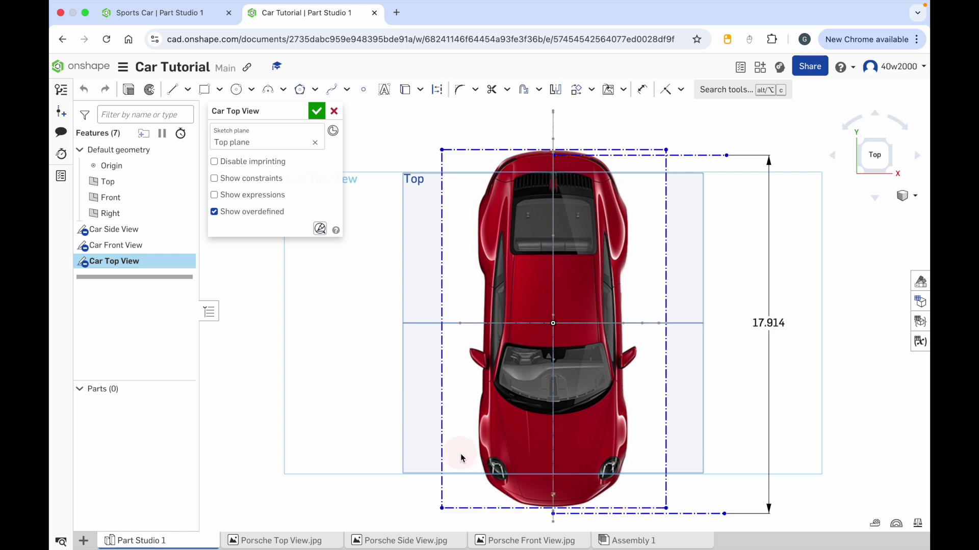
pyautogui.click(318, 112)
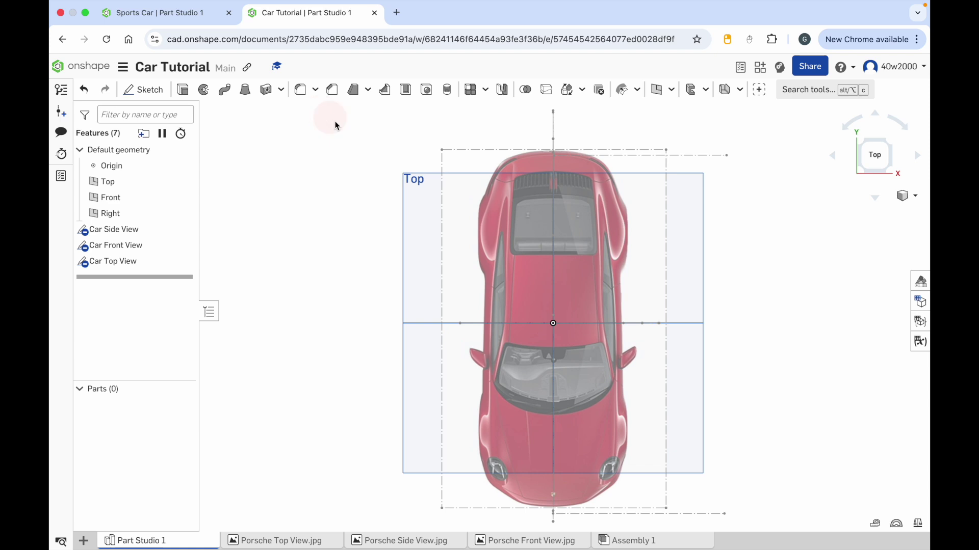
# - Start a new sketch on the Right plane, facing the side view image
pyautogui.moveTo(826, 243); pyautogui.dragTo(806, 238, button='right')
pyautogui.click(893, 157)
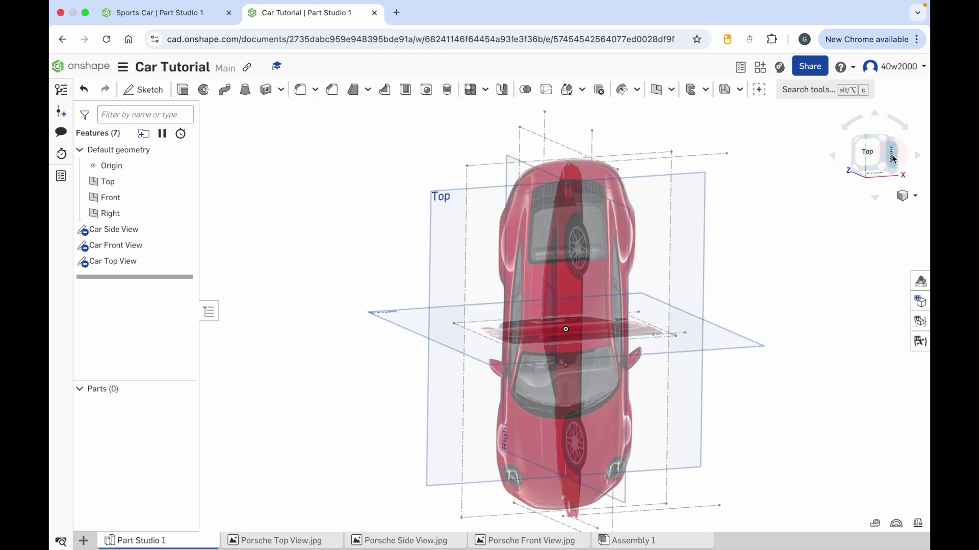
pyautogui.click(893, 158)
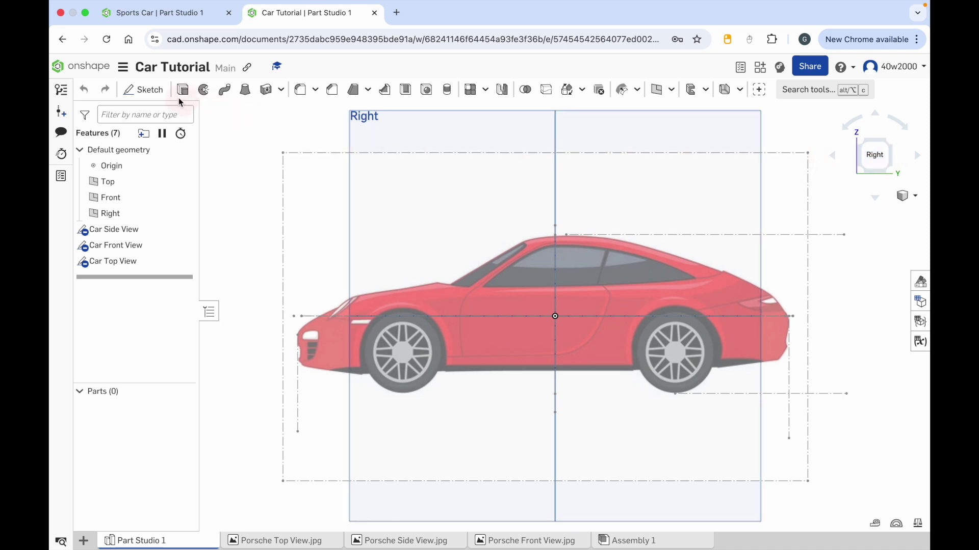
pyautogui.click(144, 90)
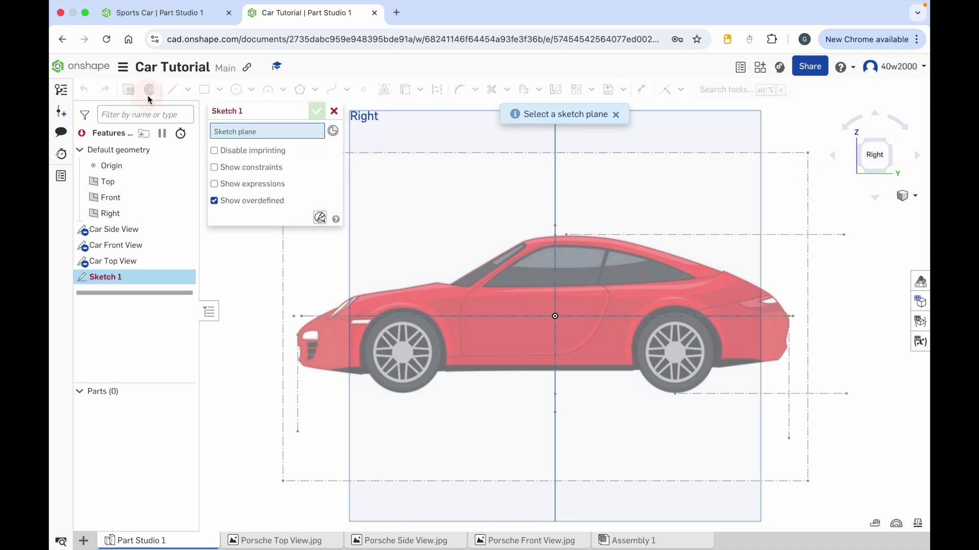
pyautogui.click(377, 118)
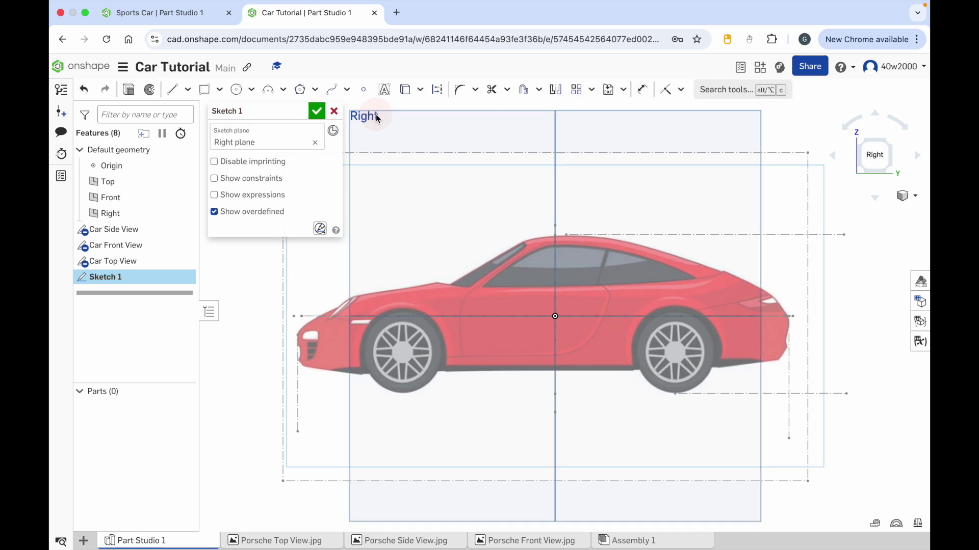
# - Begin a spline at the lower nose and trace the bonnet and windscreen outline up to the front edge of the roof
pyautogui.click(331, 92)
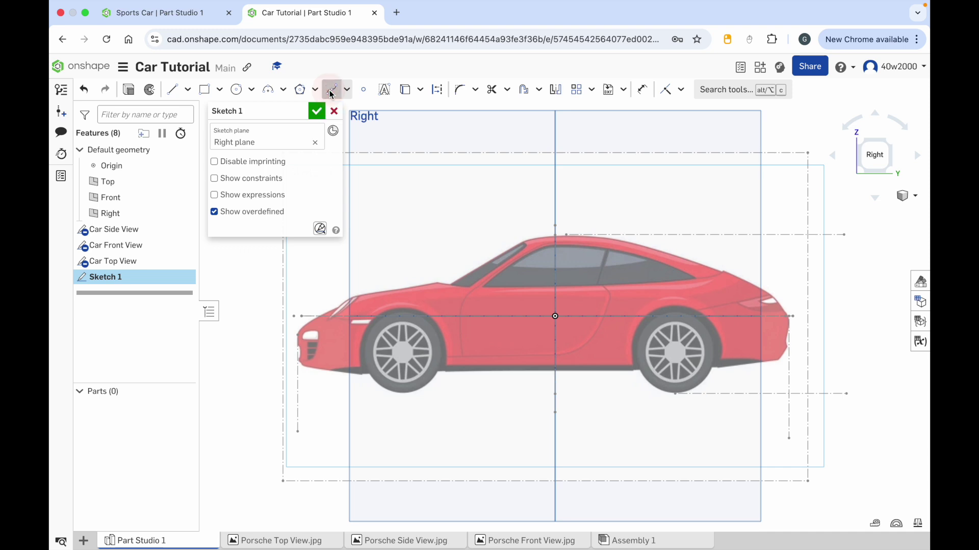
pyautogui.click(315, 290)
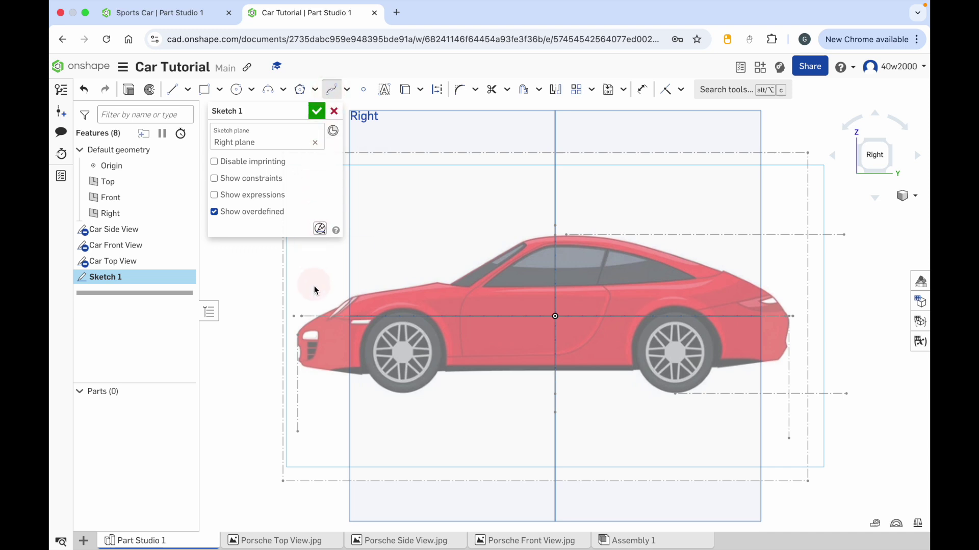
pyautogui.click(297, 363)
pyautogui.click(299, 341)
pyautogui.click(303, 326)
pyautogui.click(341, 305)
pyautogui.click(438, 283)
pyautogui.click(452, 284)
pyautogui.click(523, 243)
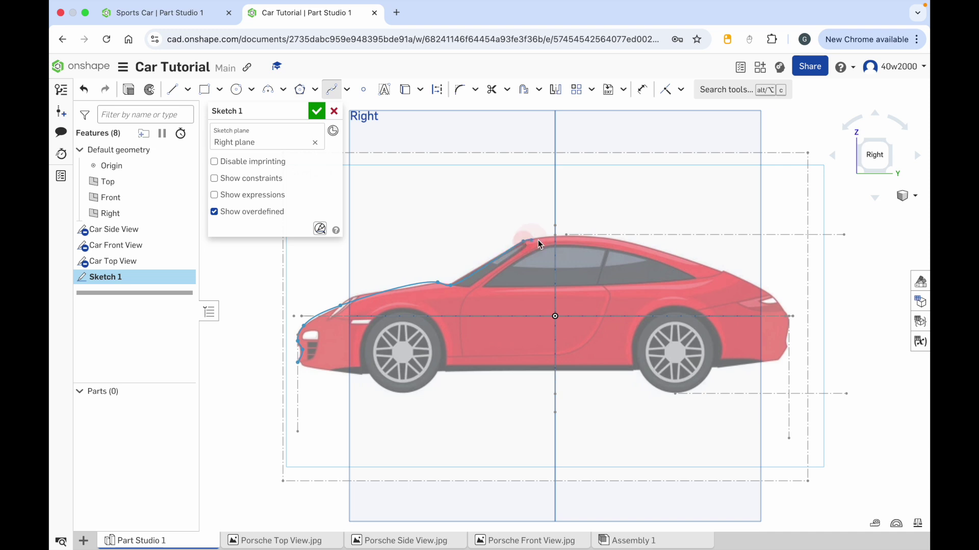
# - Continue the spline over the roof, along the rear slope and around the rear bumper to its lower edge, and finish it there
pyautogui.click(723, 271)
pyautogui.click(771, 294)
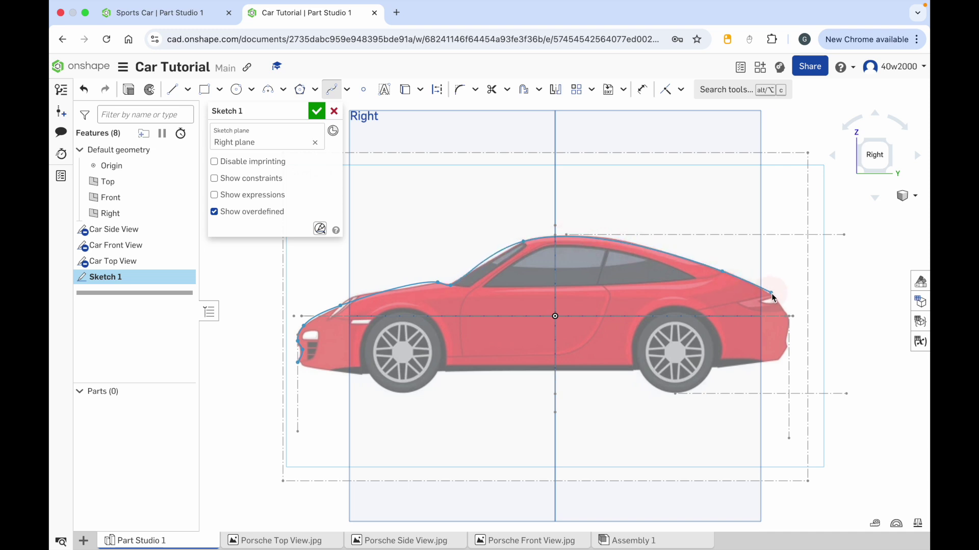
pyautogui.click(780, 305)
pyautogui.click(789, 318)
pyautogui.click(789, 330)
pyautogui.click(785, 342)
pyautogui.click(789, 346)
pyautogui.click(784, 352)
pyautogui.click(850, 355)
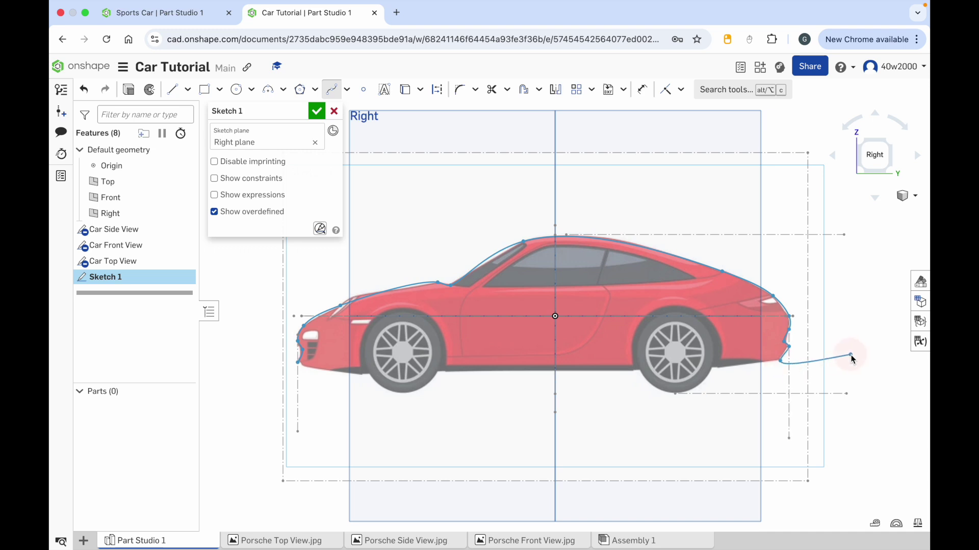
pyautogui.press('Escape')
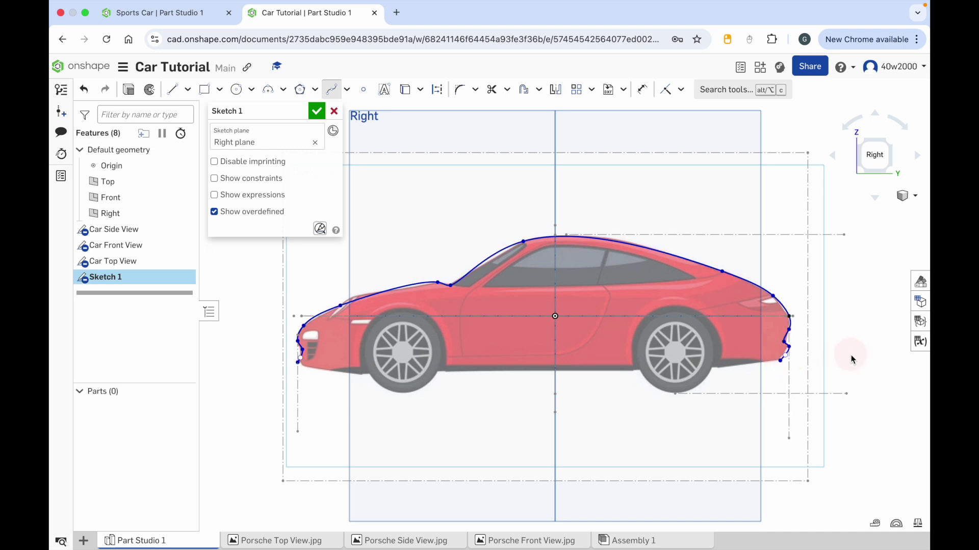
pyautogui.press('Escape')
# - Draw underside lines from the spline's ends toward the wheels, about 2.38 cm at the front and about 2.29 cm at the rear
pyautogui.click(175, 90)
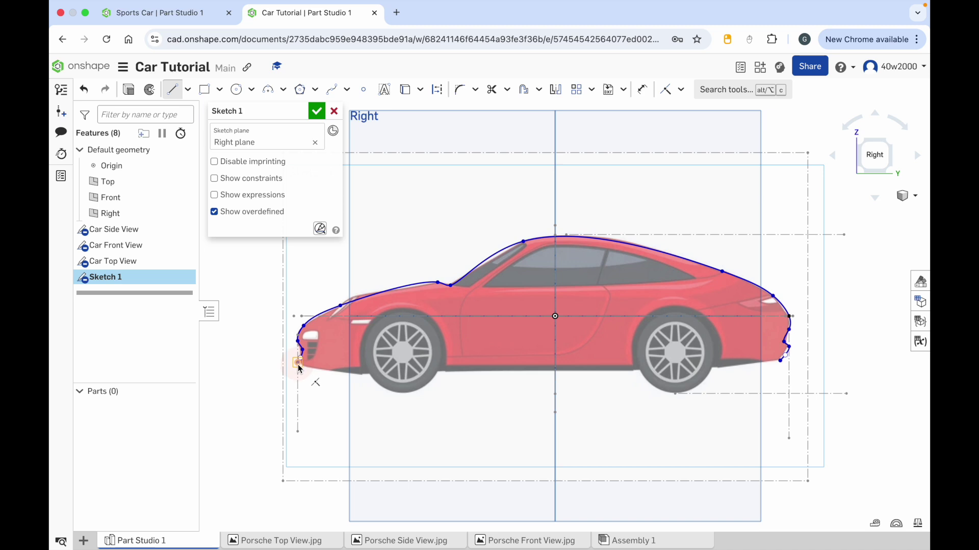
pyautogui.click(362, 376)
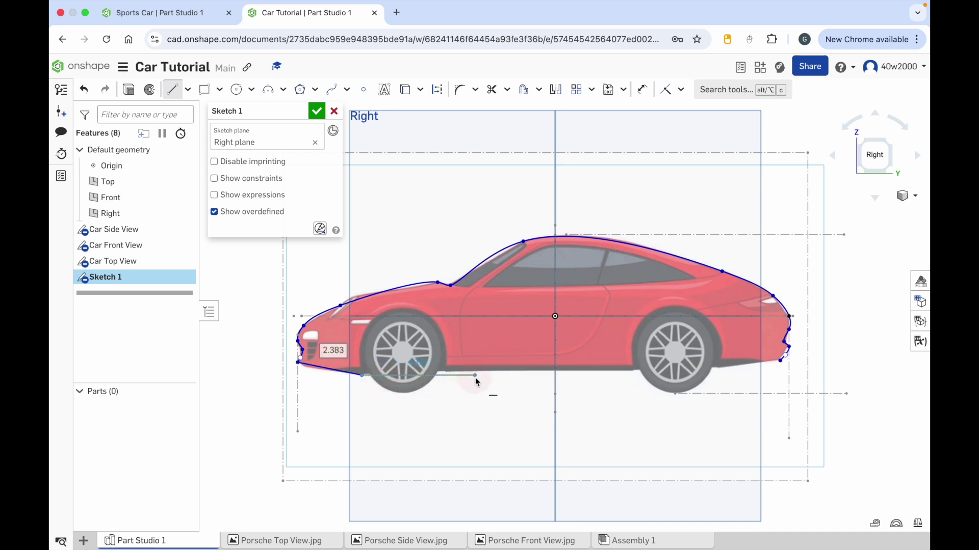
pyautogui.press('Escape')
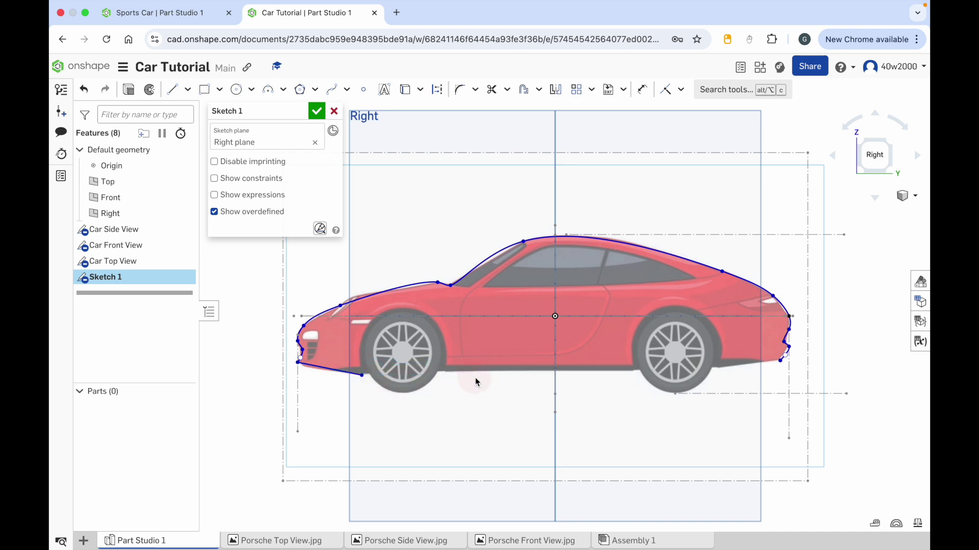
pyautogui.click(172, 89)
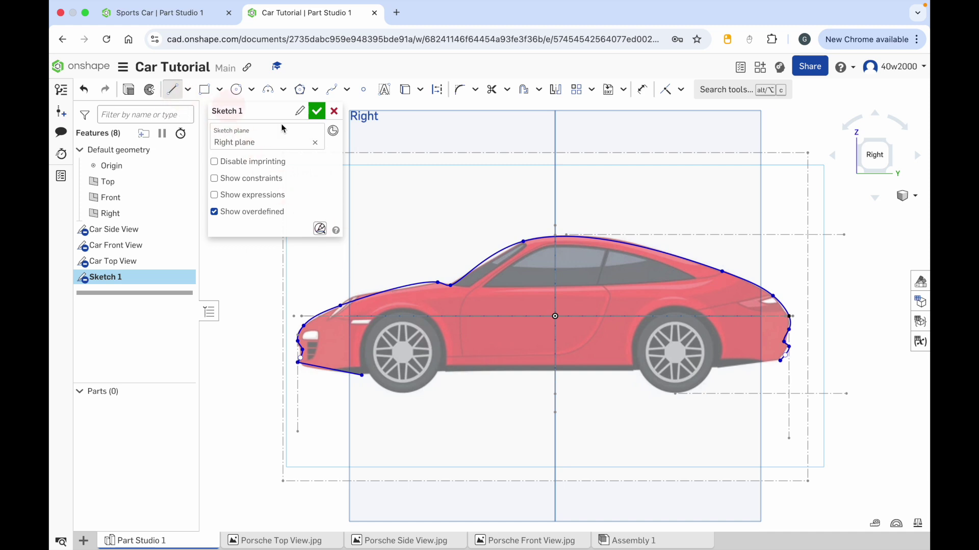
pyautogui.click(780, 362)
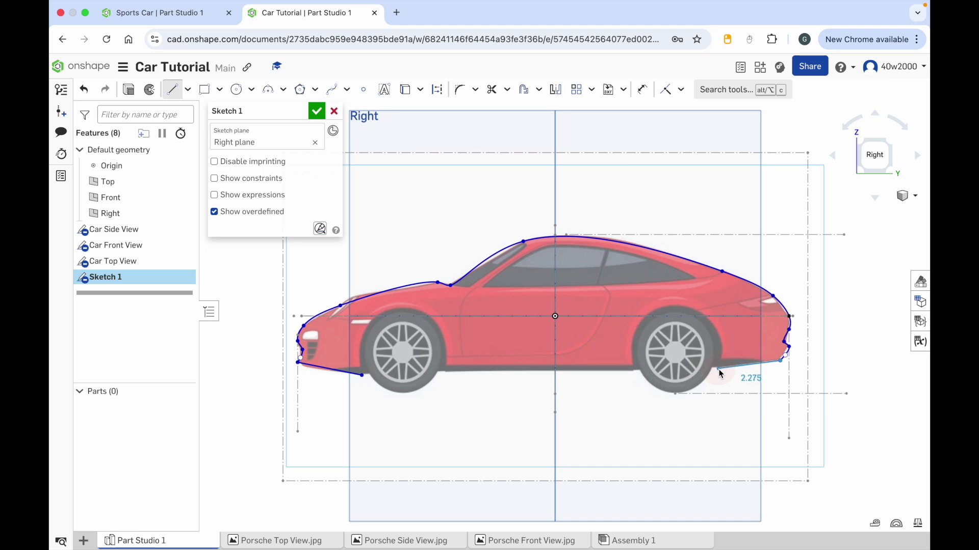
pyautogui.click(717, 369)
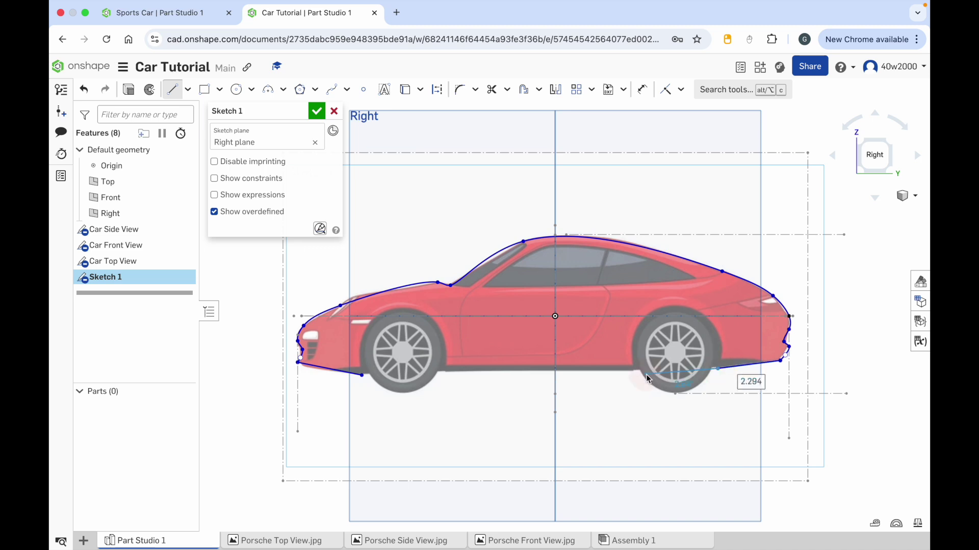
pyautogui.press('Escape')
# - Draw a horizontal sill line about 6.94 cm long between the front and rear wheels
pyautogui.click(172, 89)
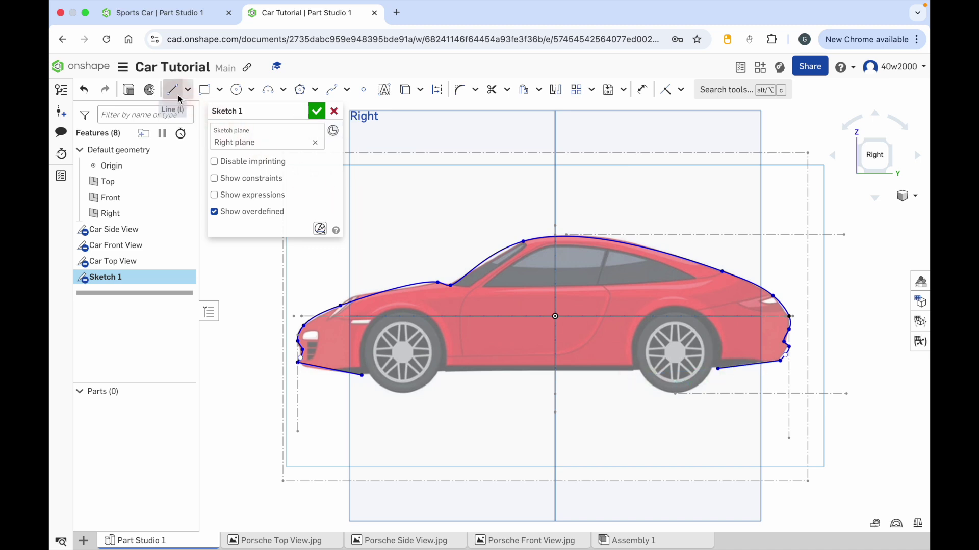
pyautogui.click(444, 372)
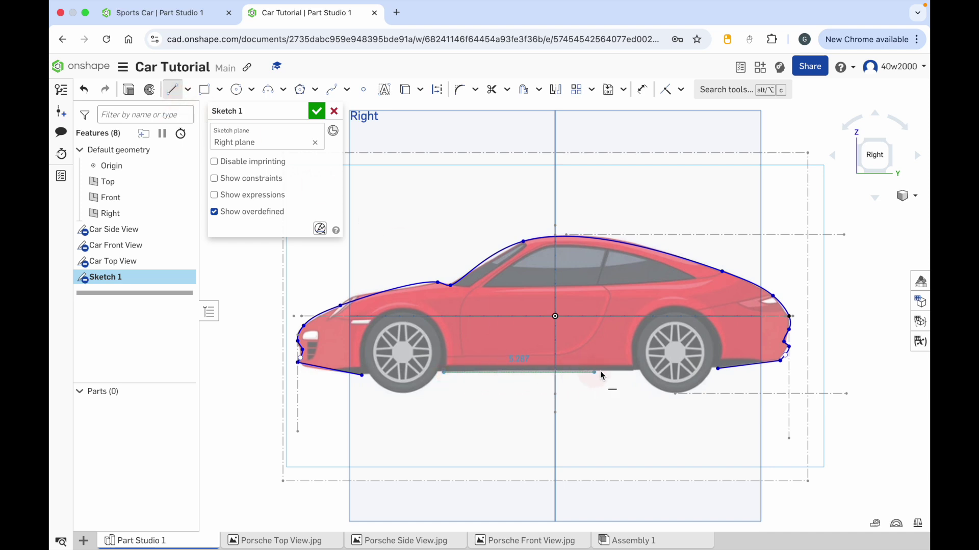
pyautogui.click(634, 372)
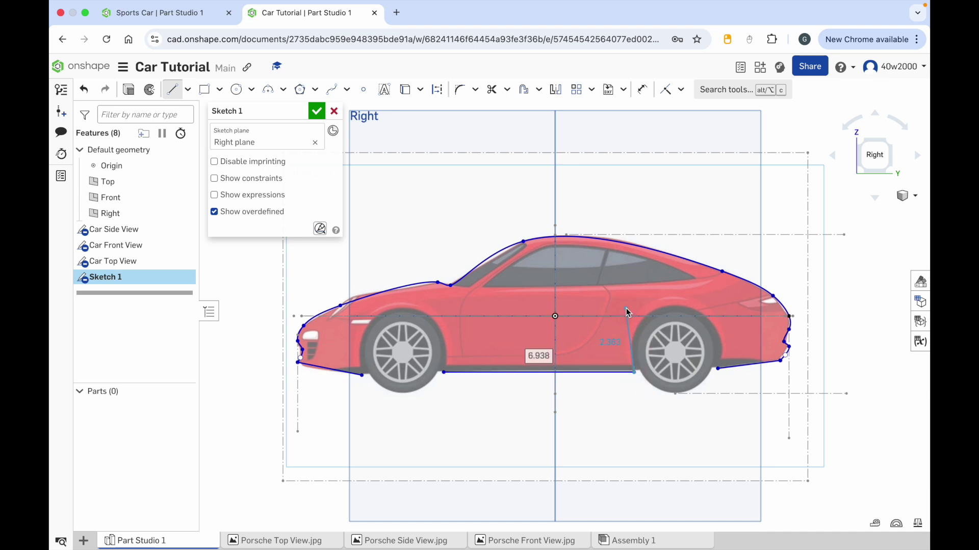
pyautogui.press('Escape')
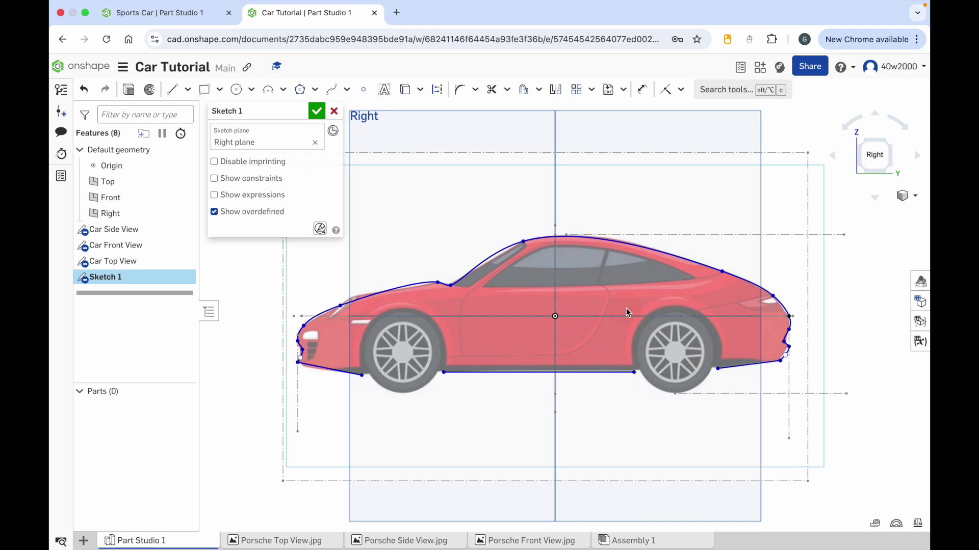
# - Draw a 3 point arc of about 1.67 cm radius over the front wheel, joining the front underside line to the sill line
pyautogui.click(282, 90)
pyautogui.click(316, 120)
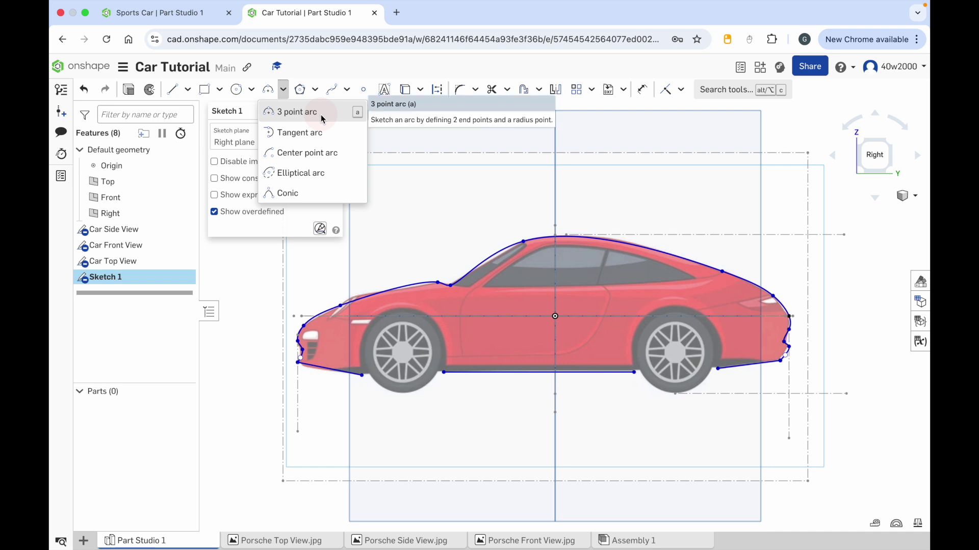
pyautogui.click(320, 113)
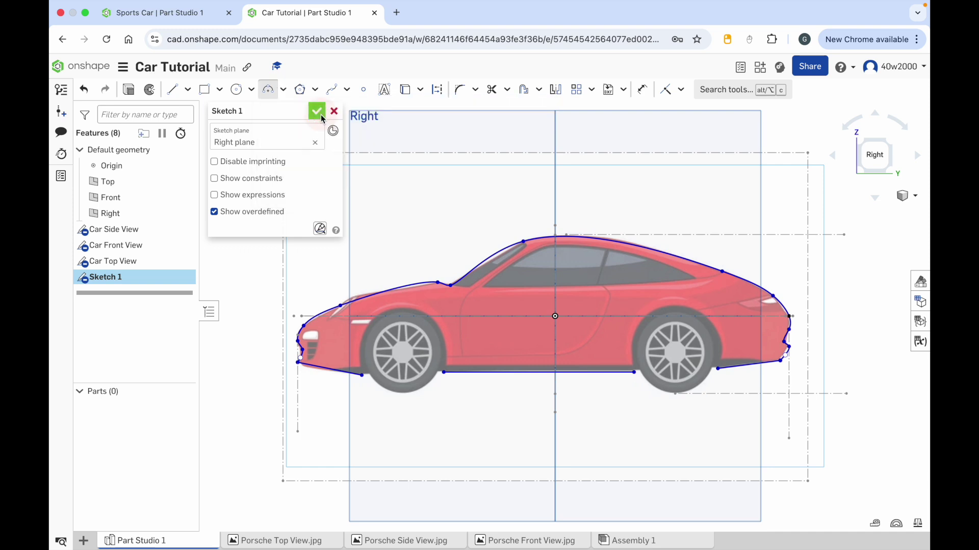
pyautogui.click(362, 378)
pyautogui.click(443, 373)
pyautogui.click(405, 312)
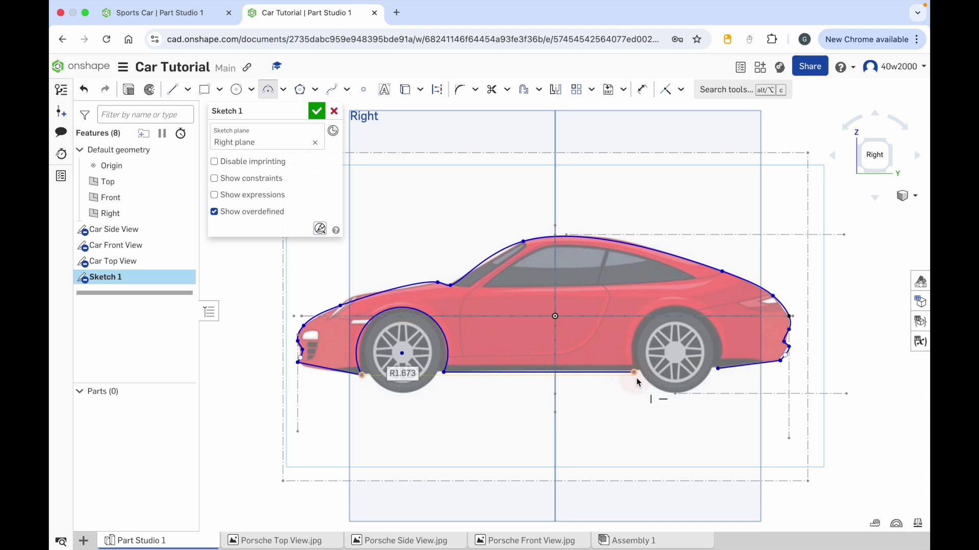
# - Draw a 3 point arc of about 1.68 cm radius over the rear wheel, joining the sill line to the rear underside line
pyautogui.click(634, 374)
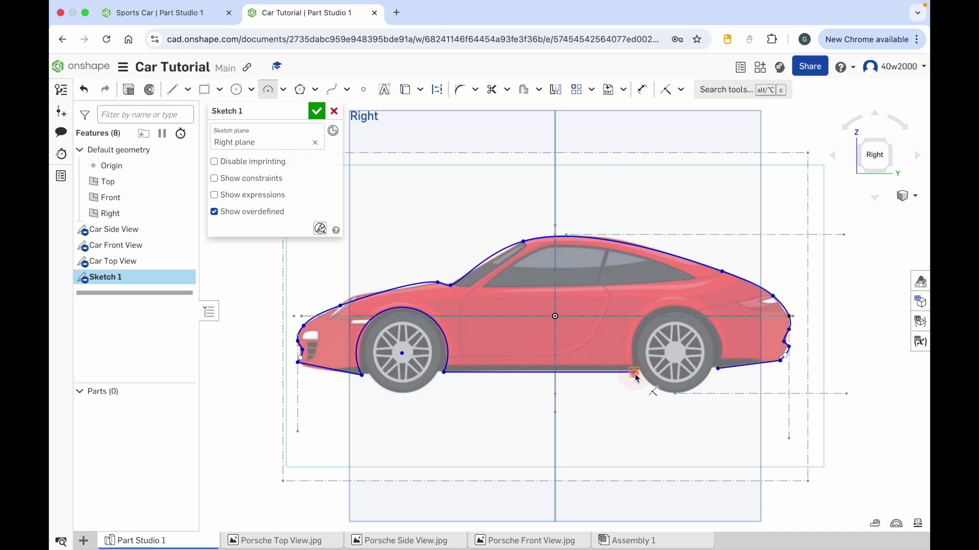
pyautogui.click(719, 370)
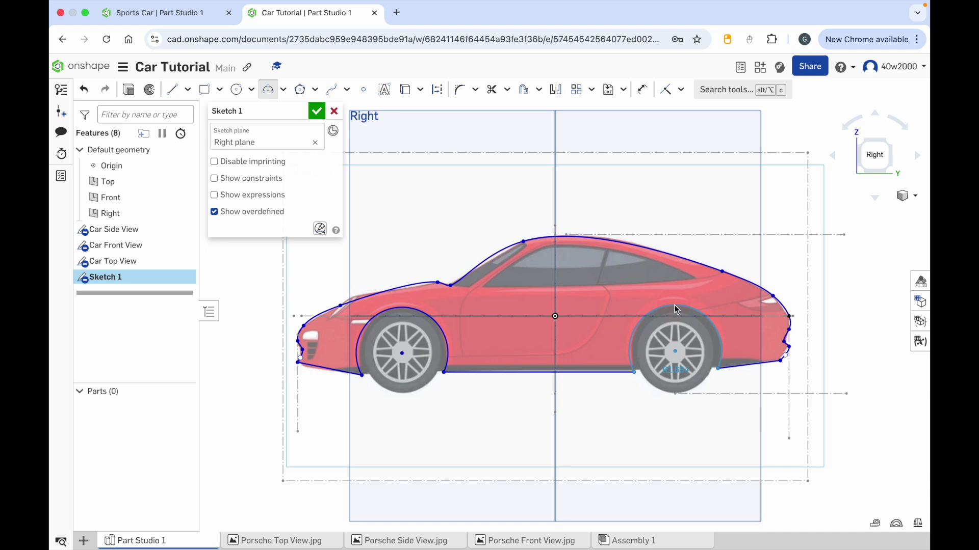
pyautogui.click(675, 309)
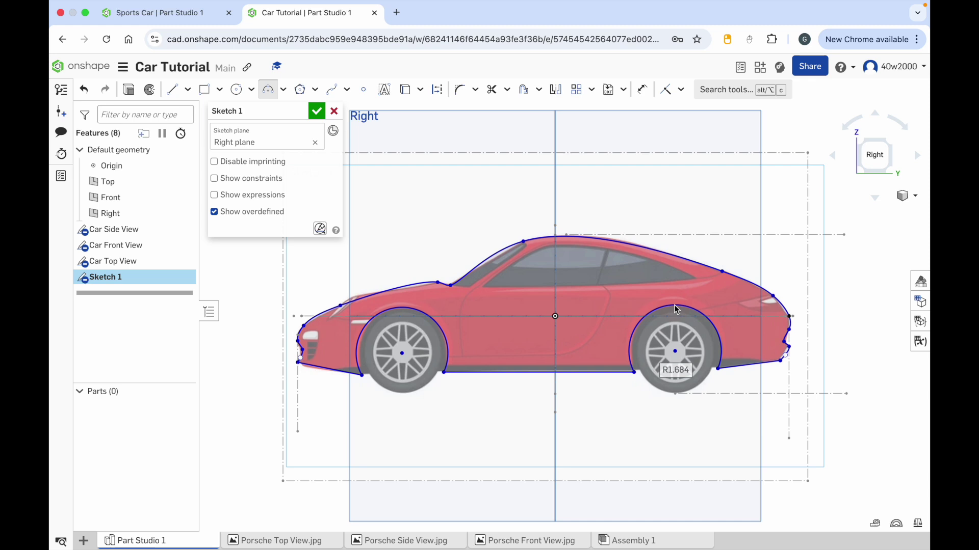
# - Rename the sketch as Car Side Outline and accept it
pyautogui.click(300, 112)
pyautogui.write('Ca')
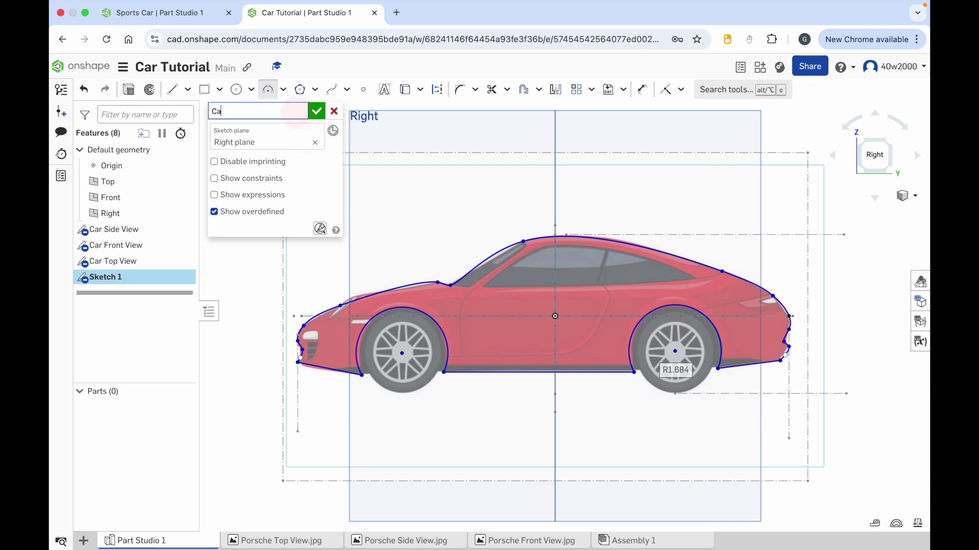
pyautogui.write('r Side Outline')
pyautogui.click(316, 111)
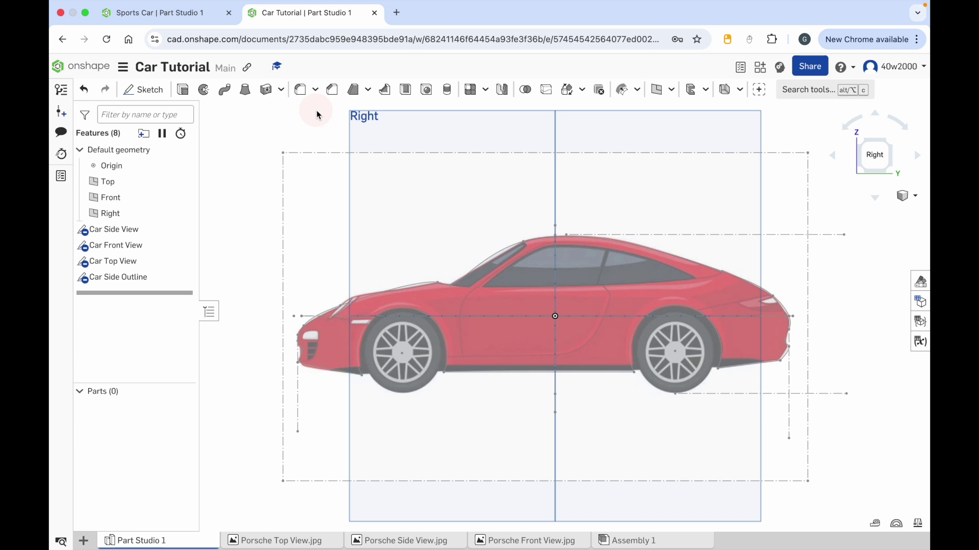
# - Reopen the Car Side Outline sketch, shift the spline point at the roof's front edge rearward to refit the windscreen curve, and accept
pyautogui.doubleClick(120, 276)
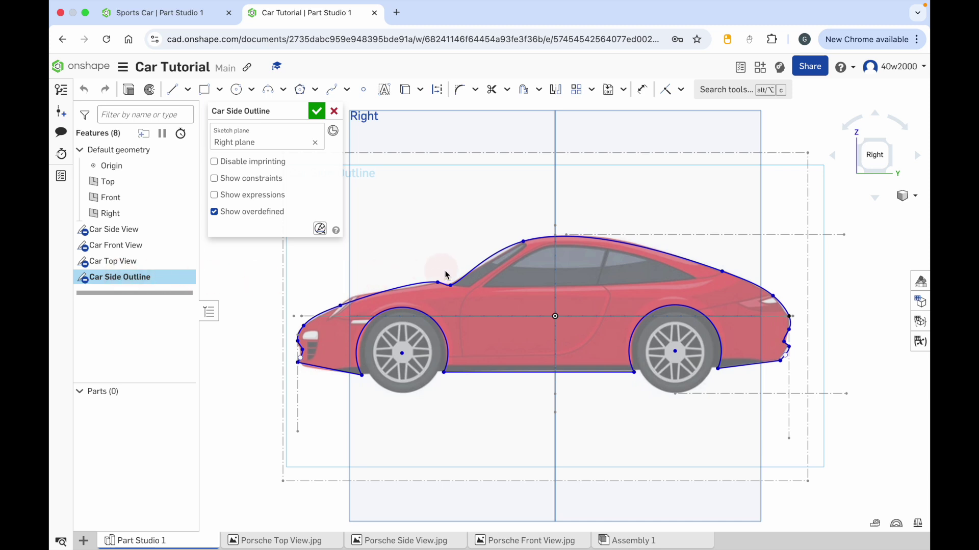
pyautogui.moveTo(523, 245); pyautogui.dragTo(547, 239)
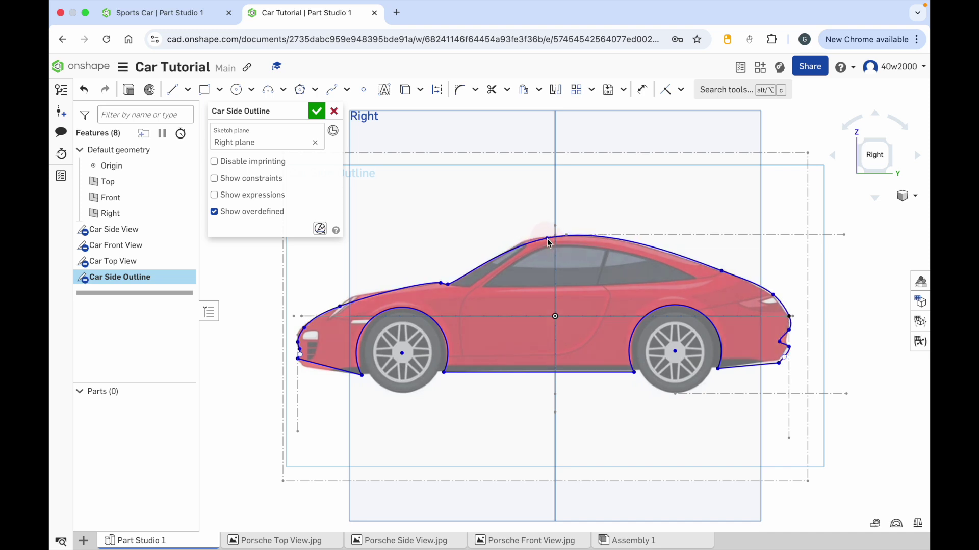
pyautogui.click(318, 111)
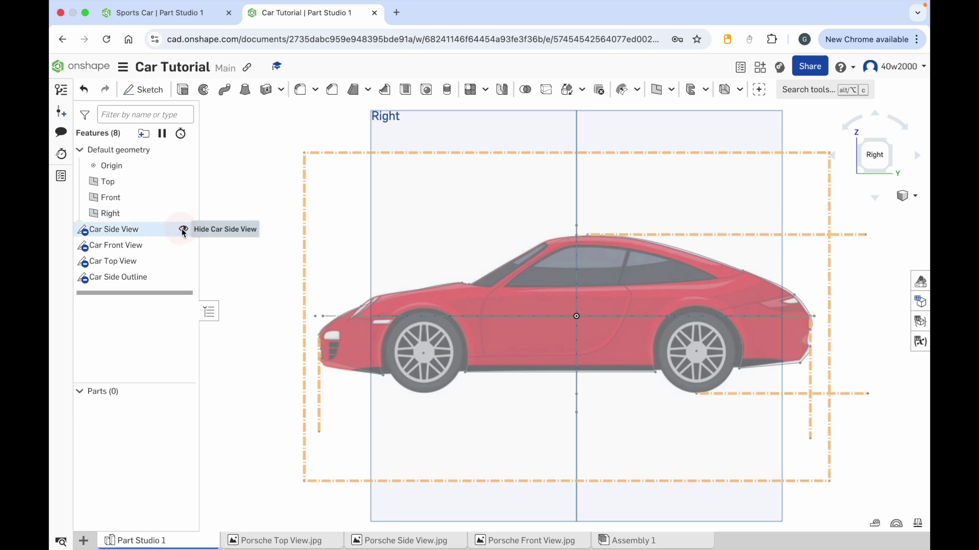
# - Hide the Car Side View sketch and extrude the Car Side Outline face 4.26 cm to the car's side edge in the front view image
pyautogui.click(183, 231)
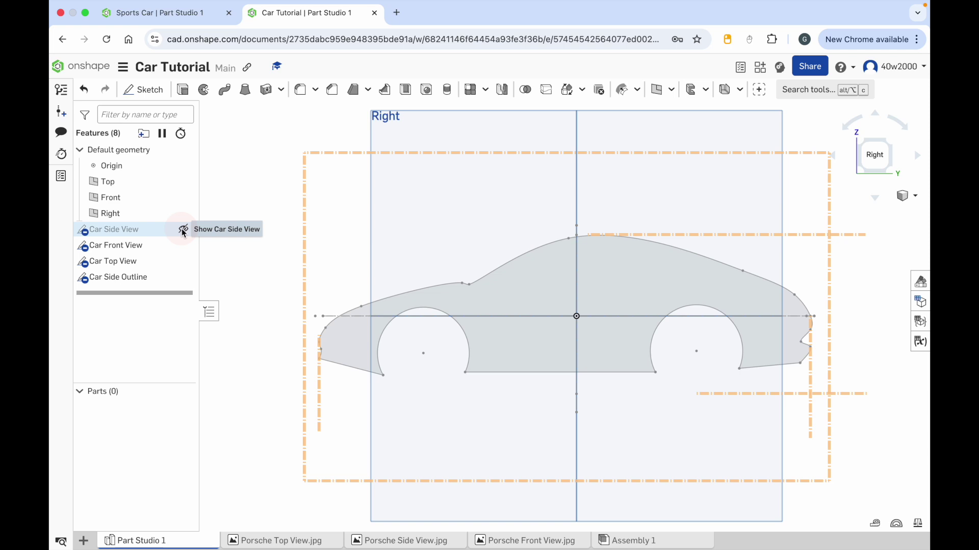
pyautogui.click(862, 143)
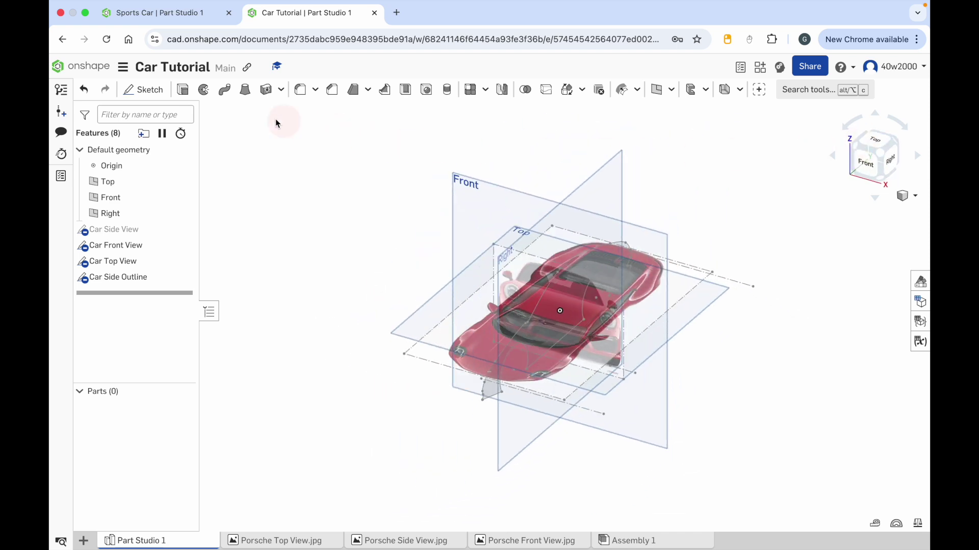
pyautogui.click(182, 90)
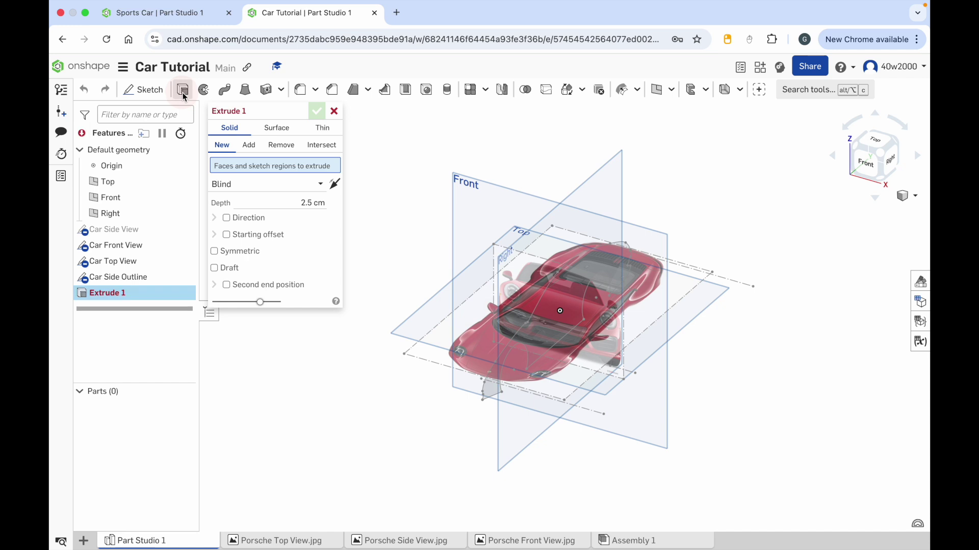
pyautogui.click(552, 297)
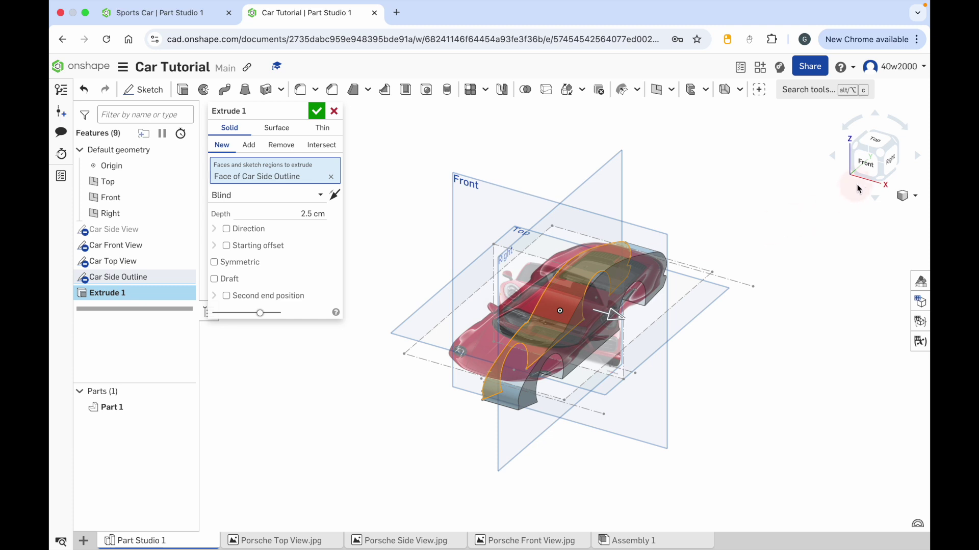
pyautogui.click(866, 170)
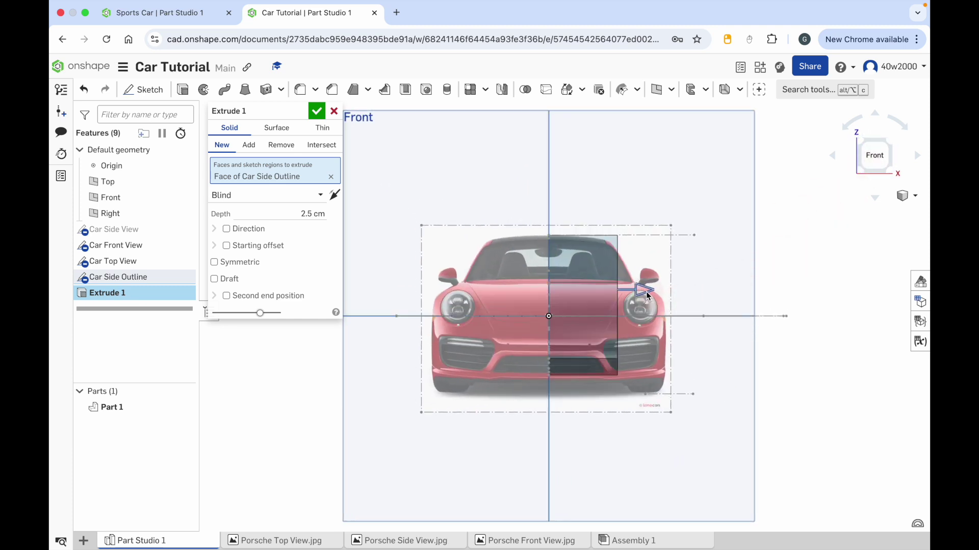
pyautogui.moveTo(648, 295); pyautogui.dragTo(696, 295)
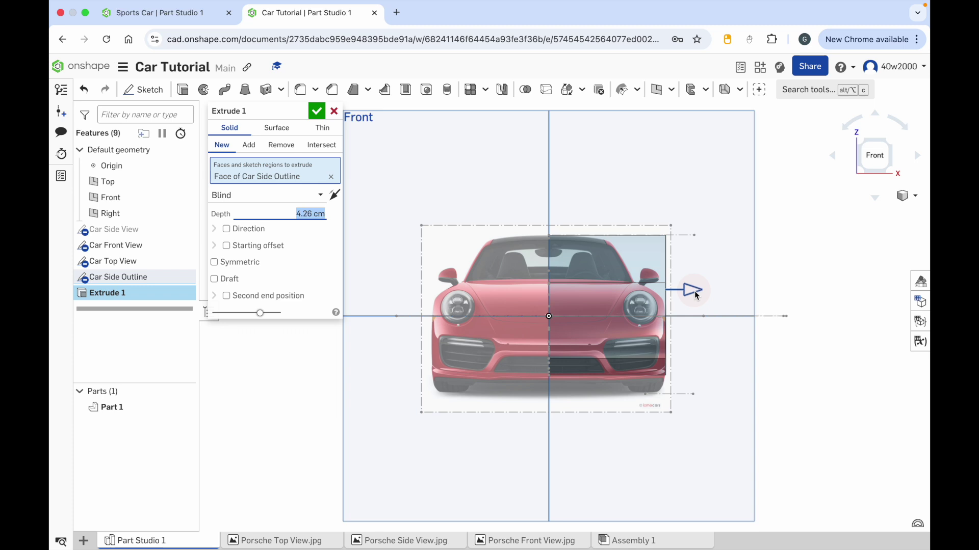
pyautogui.moveTo(697, 296); pyautogui.dragTo(696, 296)
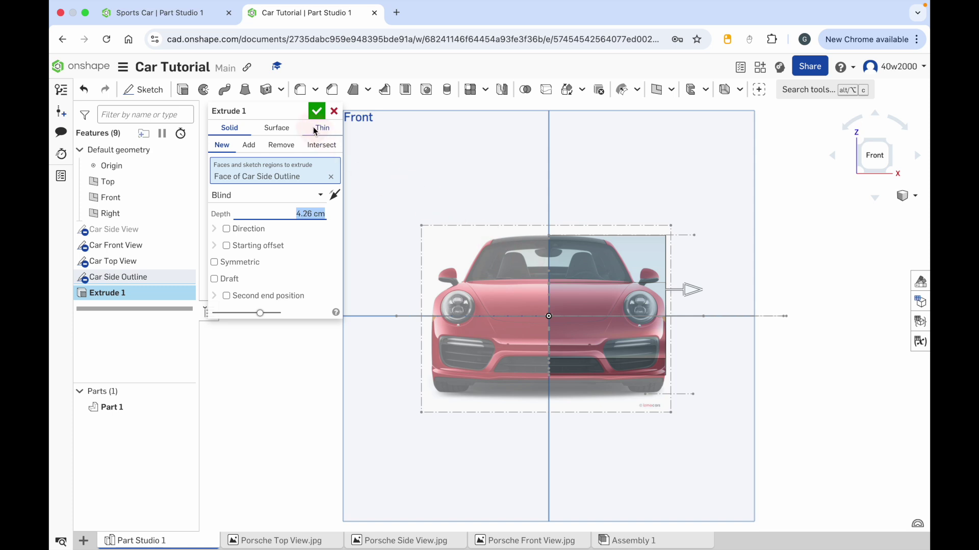
# - Rename the extrusion as Car Side Extrude and accept it
pyautogui.click(300, 112)
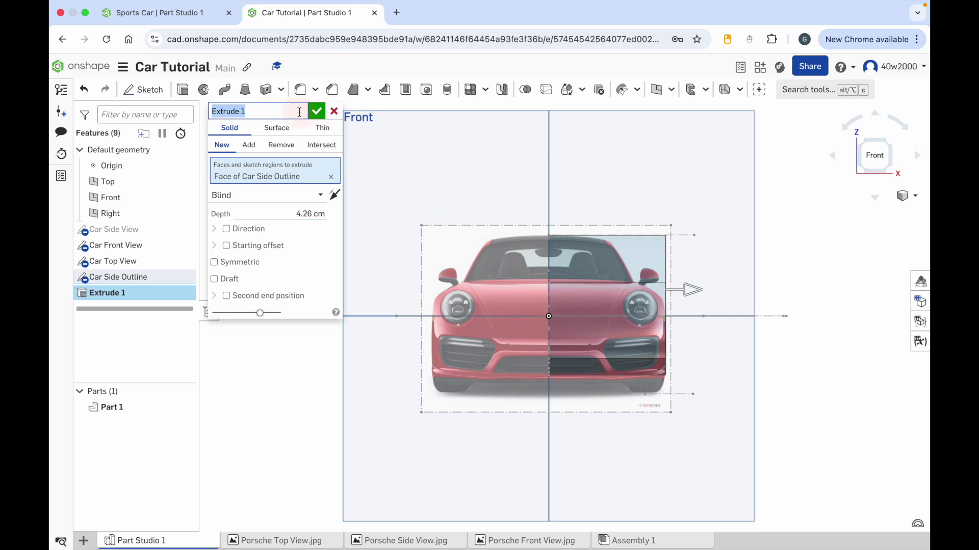
pyautogui.write('Car Side Extrude')
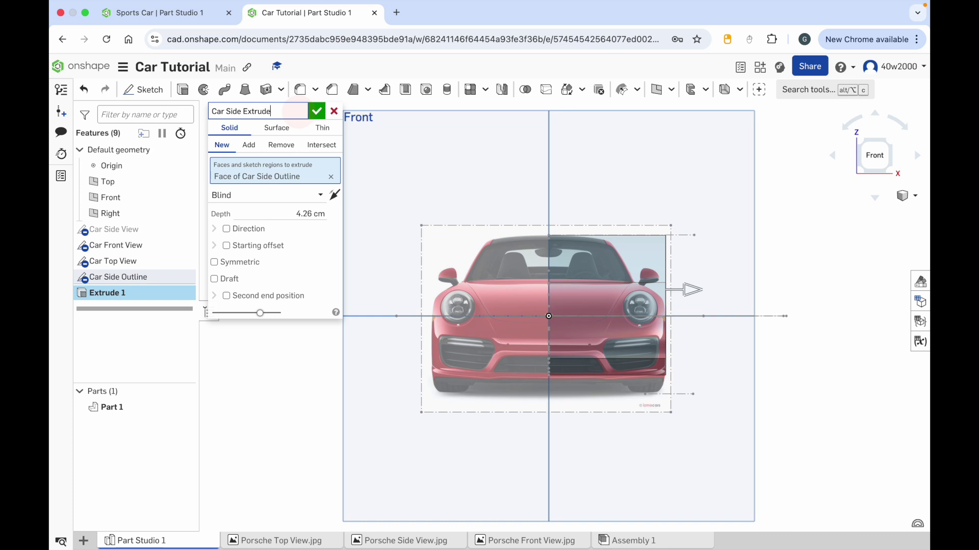
pyautogui.click(317, 113)
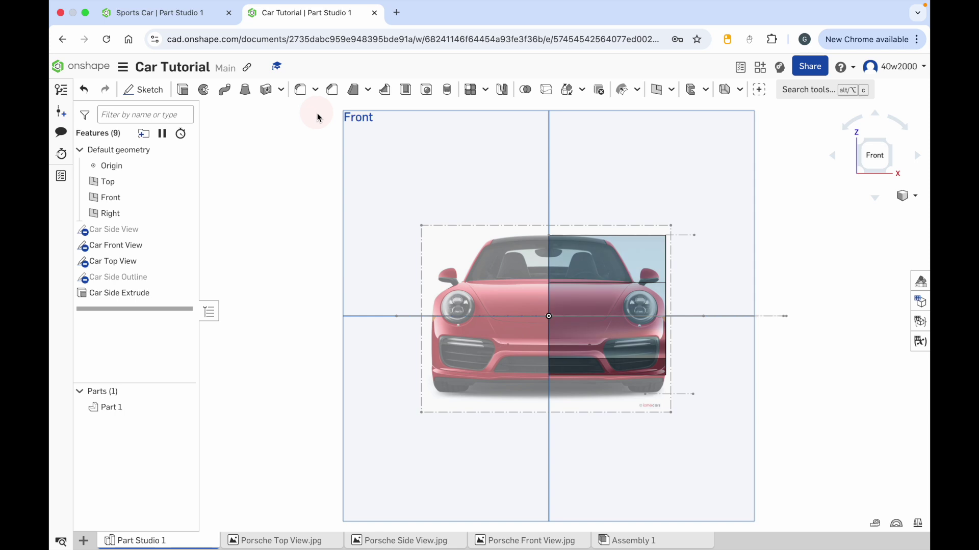
pyautogui.press('Left')
pyautogui.press('Left')
pyautogui.press('Left')
pyautogui.press('Left')
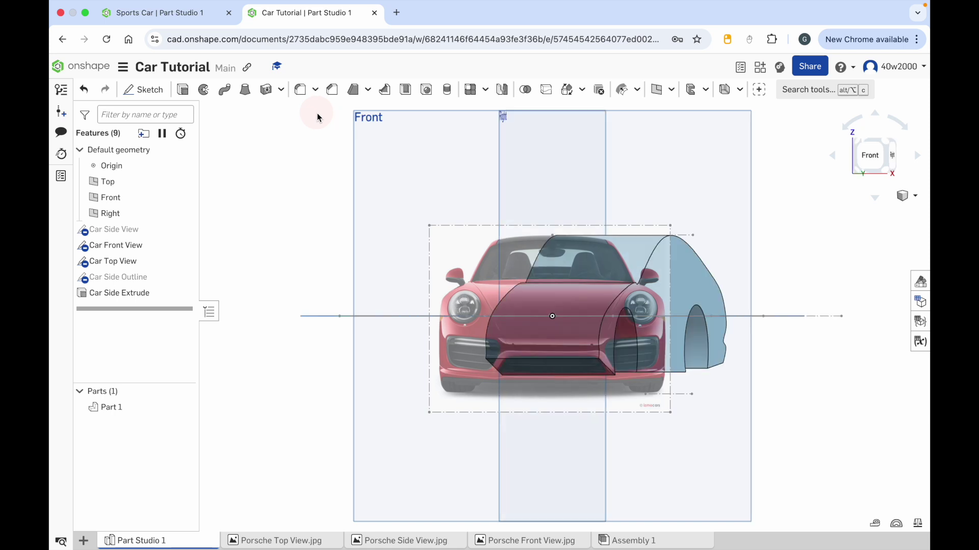
# - Inspect the extruded half body from the side and front against the front view image
pyautogui.press('Left')
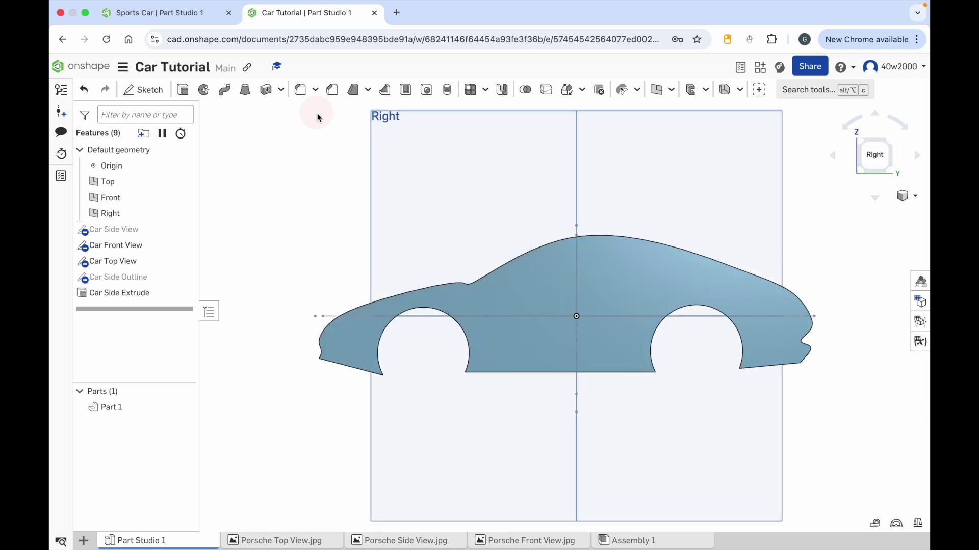
pyautogui.press('Right')
pyautogui.press('Right')
pyautogui.press('Right')
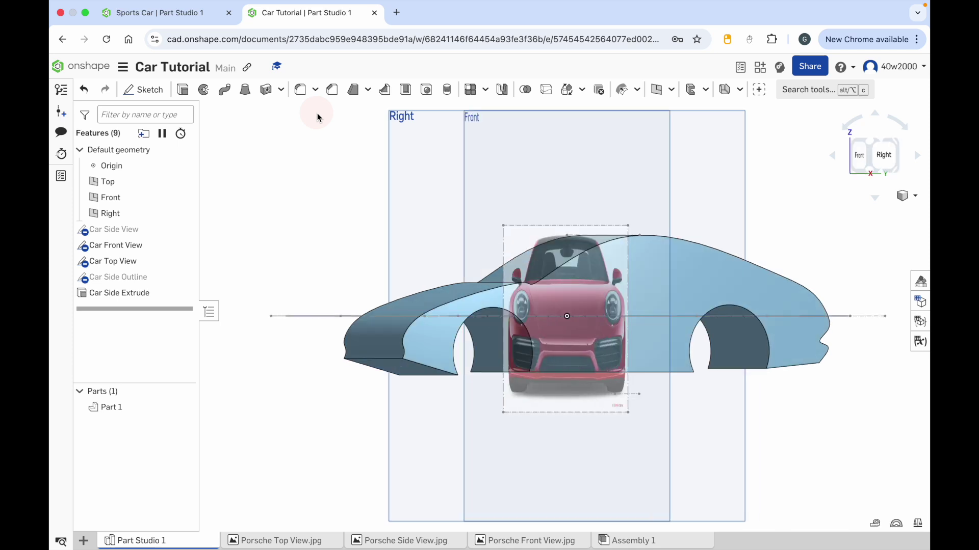
pyautogui.press('Right')
pyautogui.press('Right')
pyautogui.press('Right')
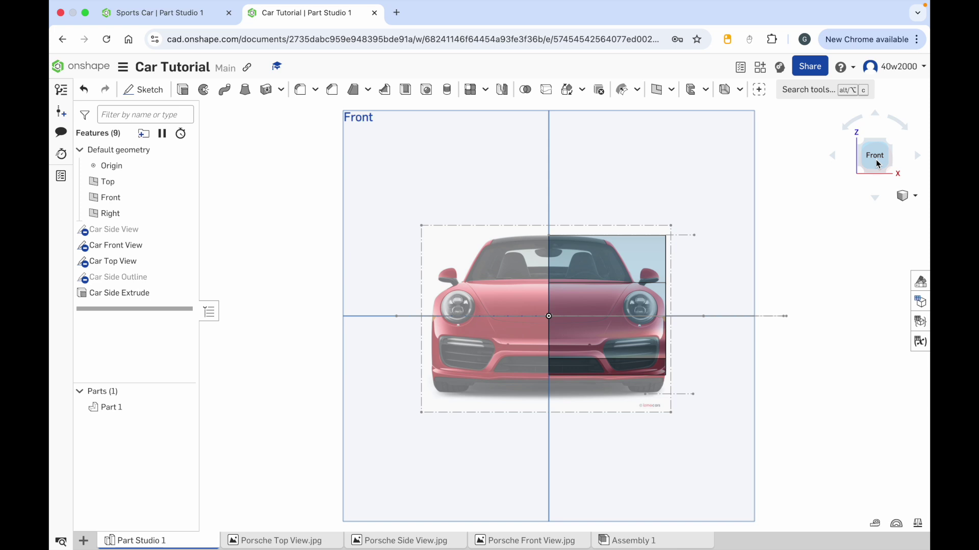
# - Create a plane offset 9.48 cm from the Front plane, just ahead of the car's nose
pyautogui.click(657, 90)
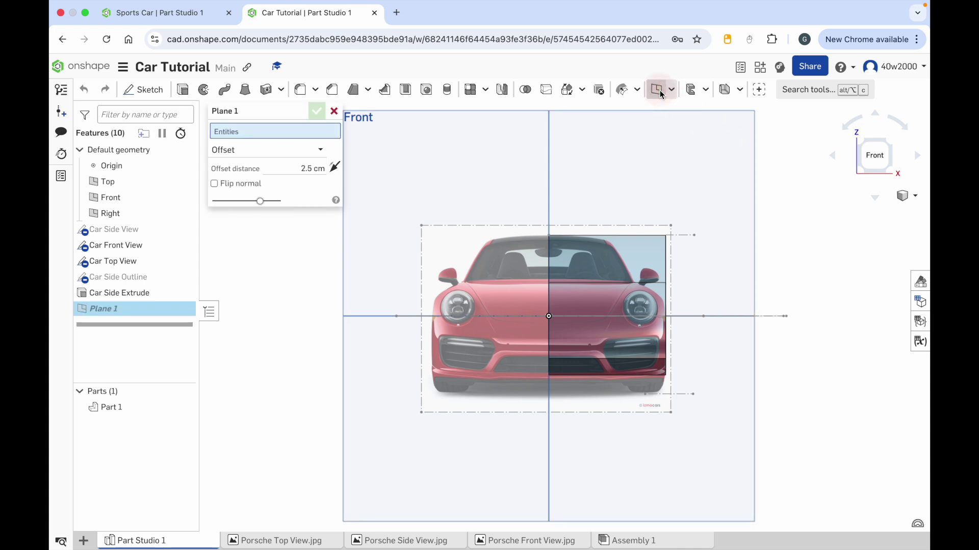
pyautogui.click(698, 116)
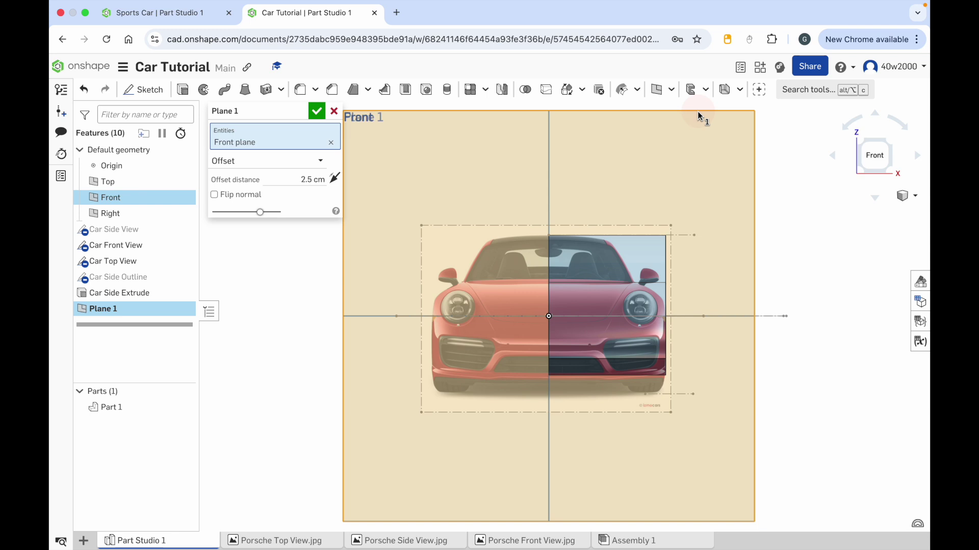
pyautogui.click(889, 142)
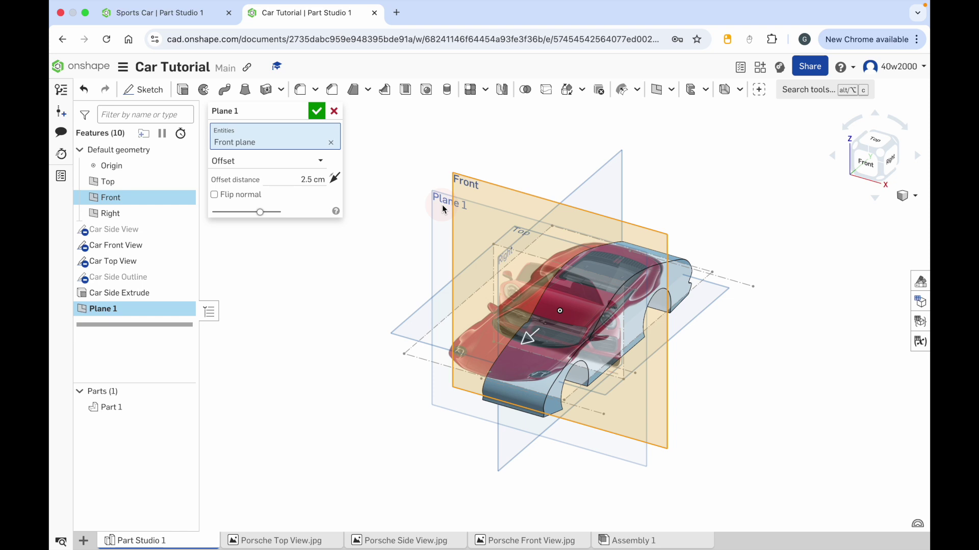
pyautogui.click(895, 166)
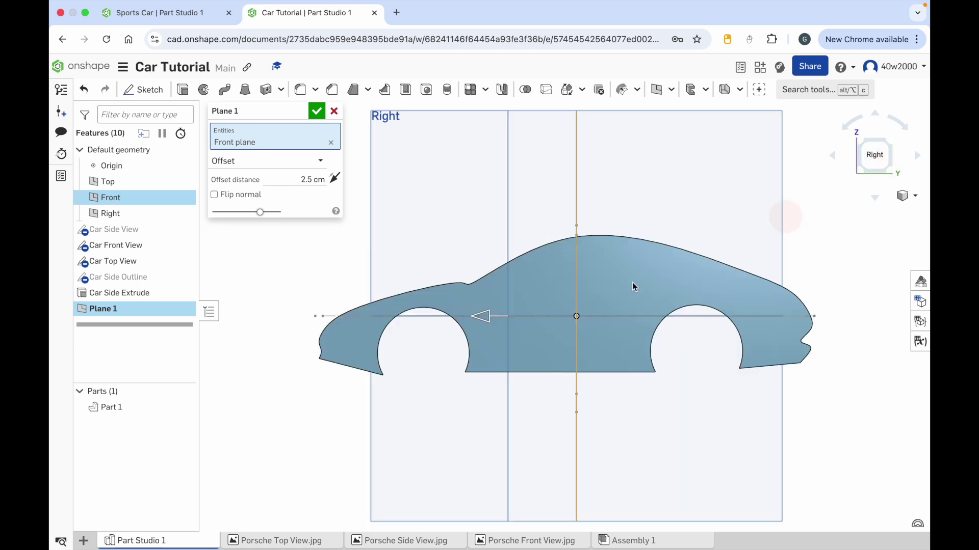
pyautogui.moveTo(472, 317); pyautogui.dragTo(286, 325)
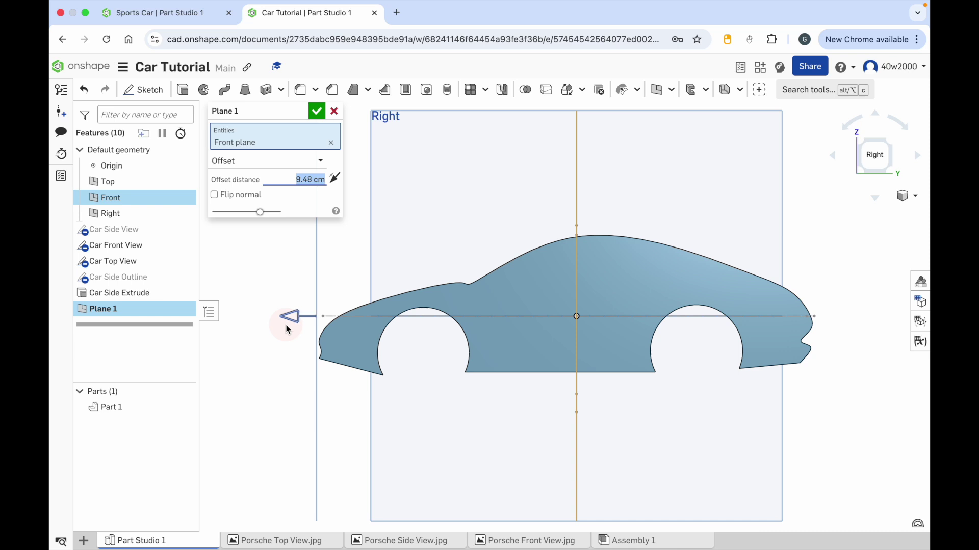
# - Rename the offset plane as Car Front Plane and accept it
pyautogui.click(296, 108)
pyautogui.write('Car Front Plane')
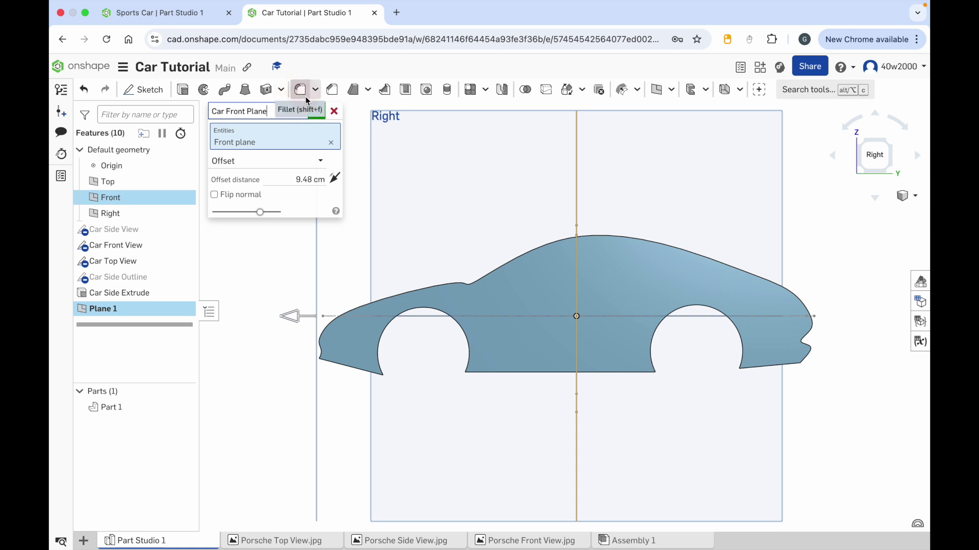
pyautogui.click(316, 110)
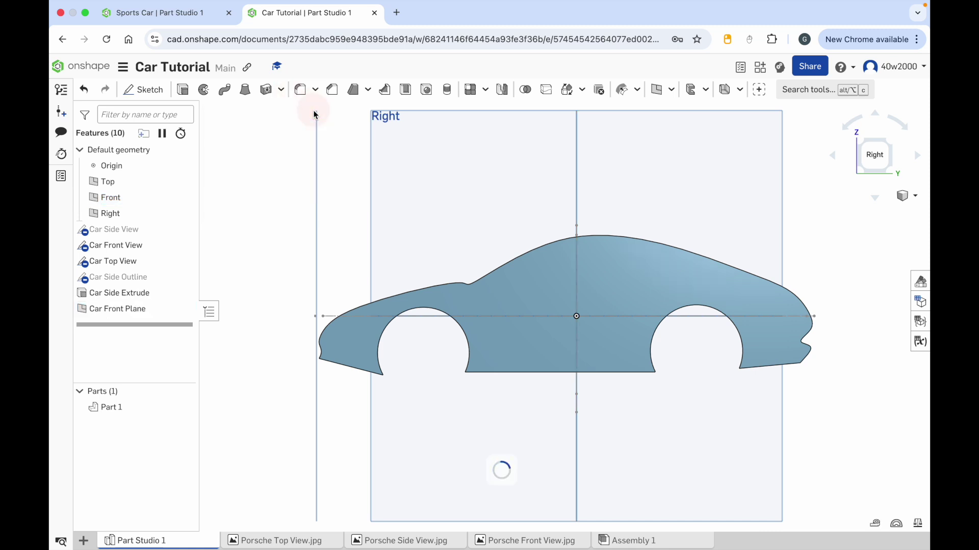
# - Start a new sketch on Car Front Plane, viewed from the front
pyautogui.click(652, 134)
pyautogui.click(831, 155)
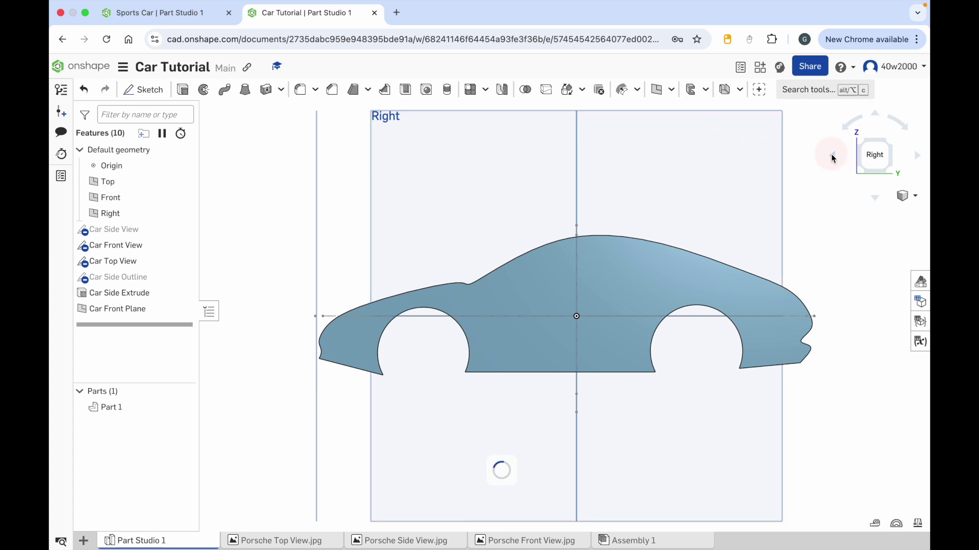
pyautogui.click(918, 156)
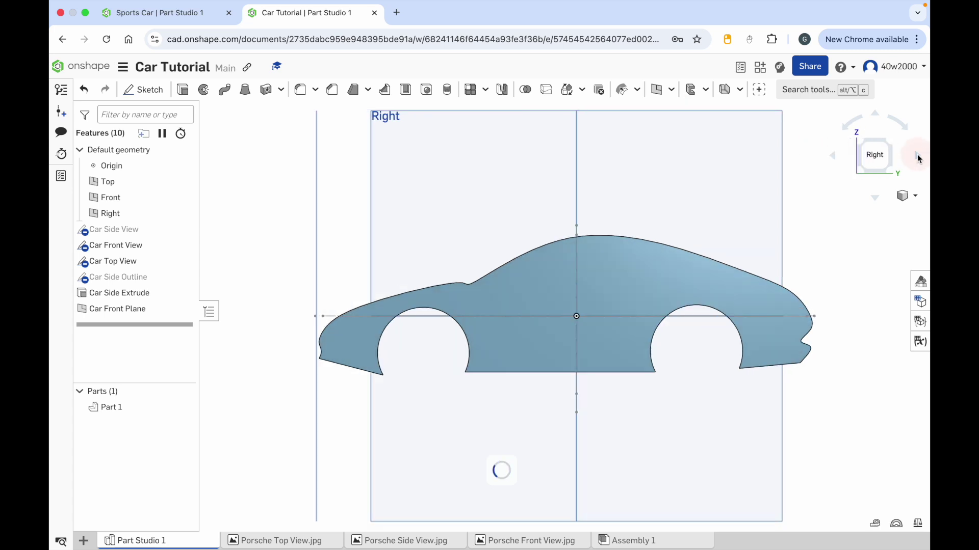
pyautogui.click(918, 156)
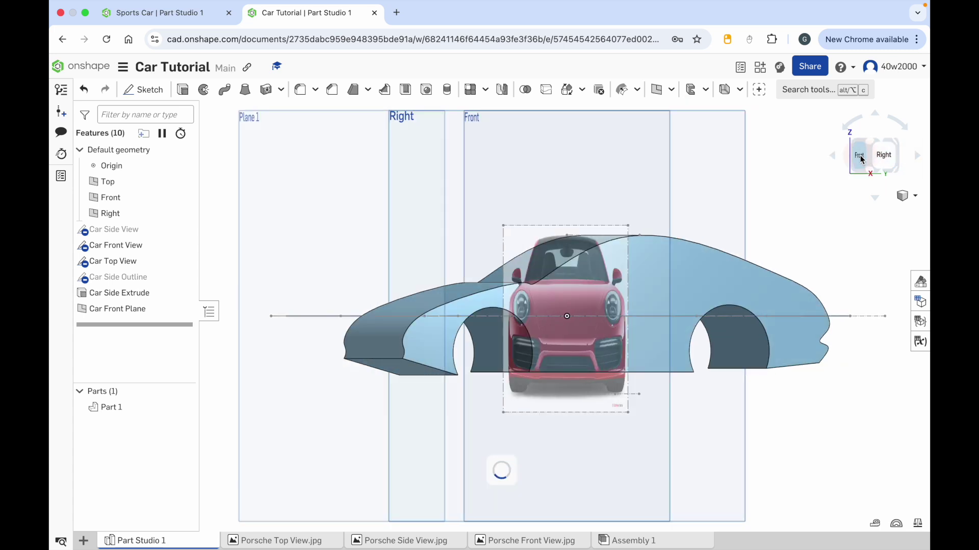
pyautogui.click(861, 157)
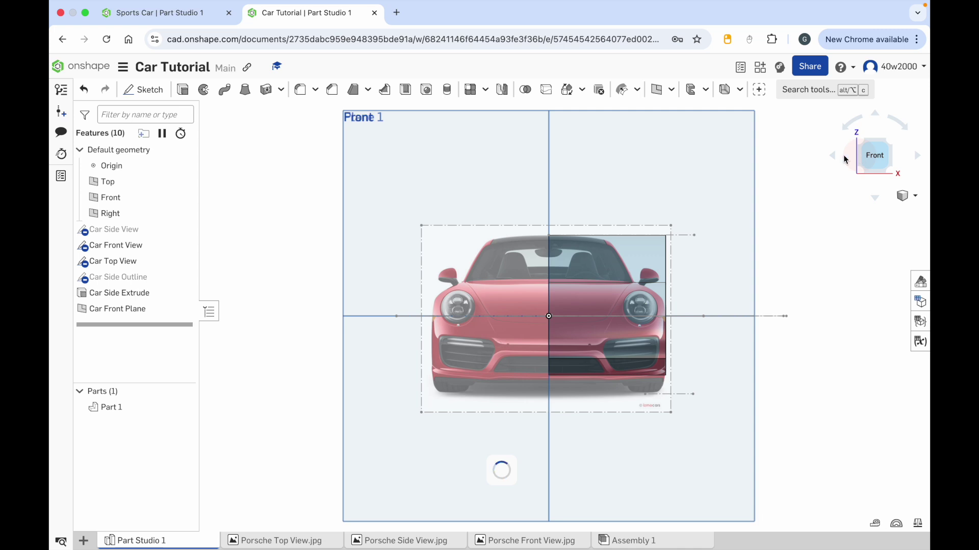
pyautogui.click(143, 90)
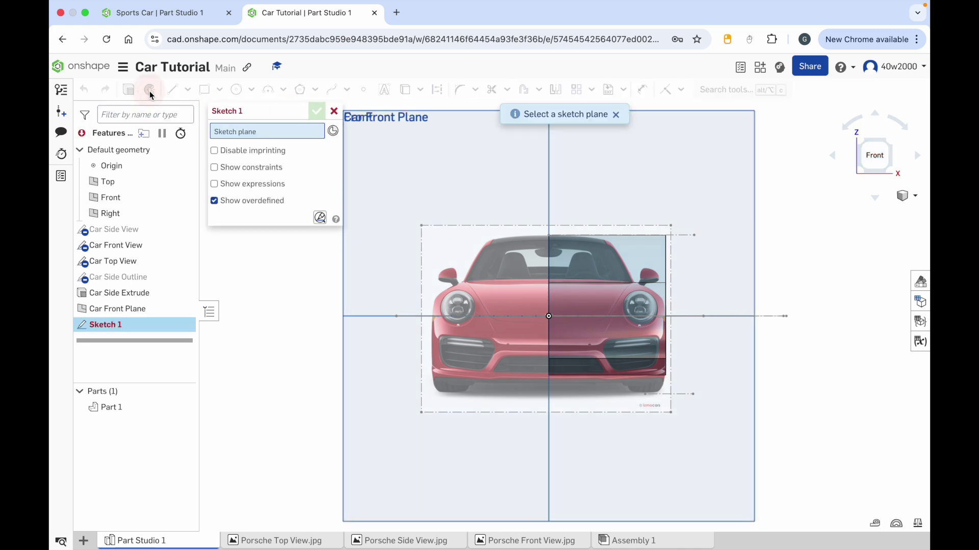
pyautogui.click(754, 164)
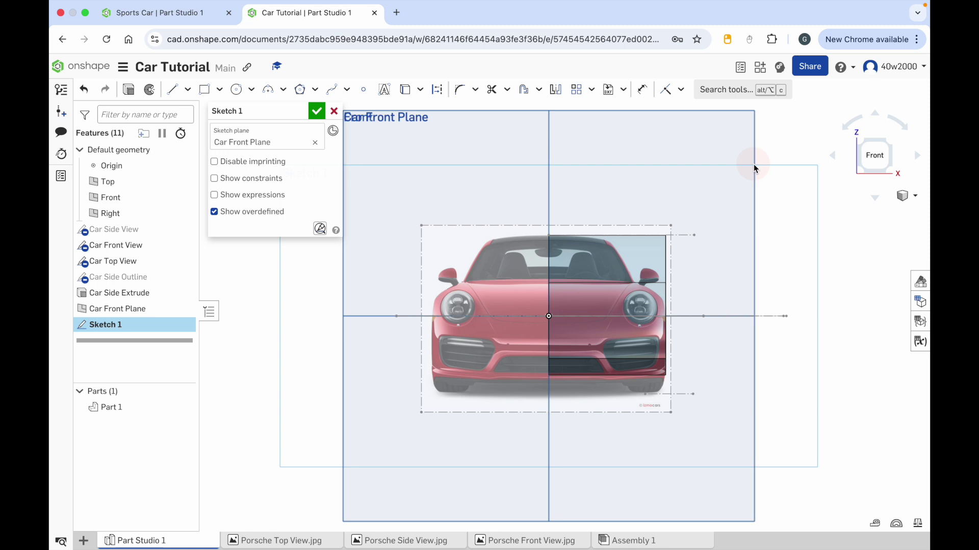
# - Trace half of the car's front outline with a spline from the roof's centre, around the window and fender, to the underside's centre
pyautogui.click(333, 91)
pyautogui.scroll(4, 550, 238)
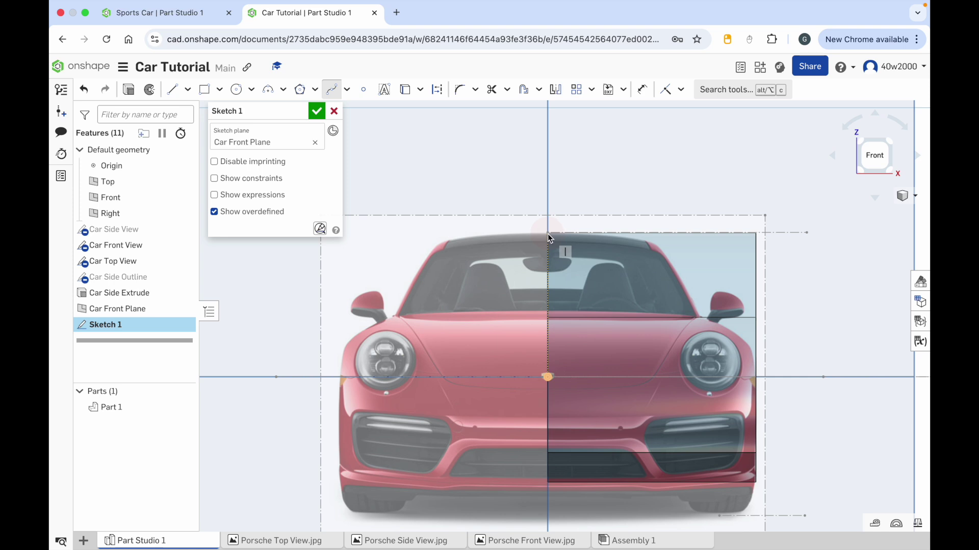
pyautogui.click(549, 237)
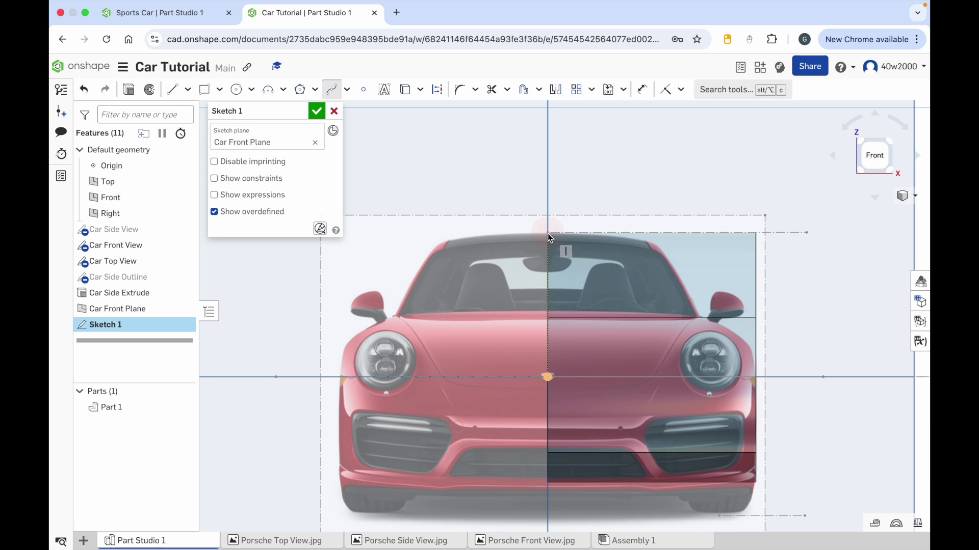
pyautogui.click(631, 239)
pyautogui.click(654, 243)
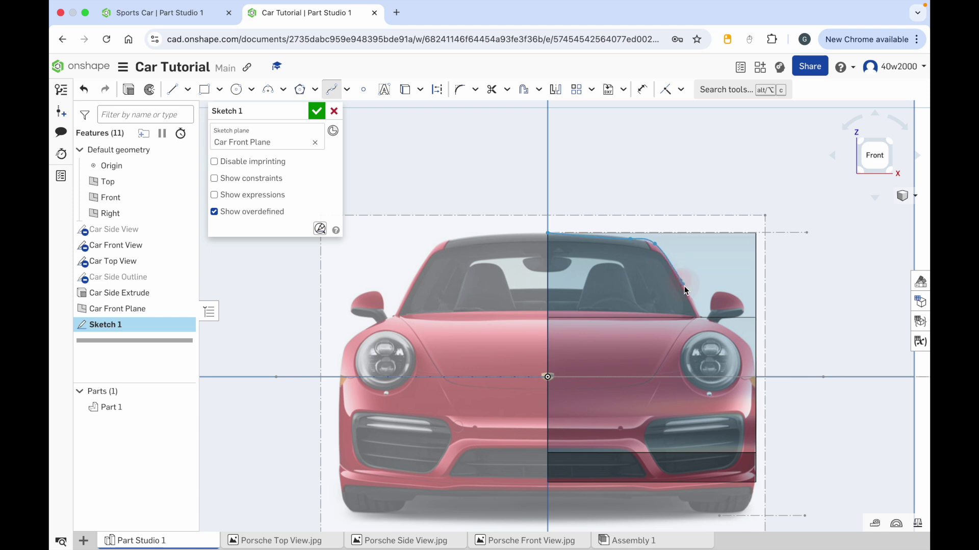
pyautogui.click(698, 314)
pyautogui.click(748, 344)
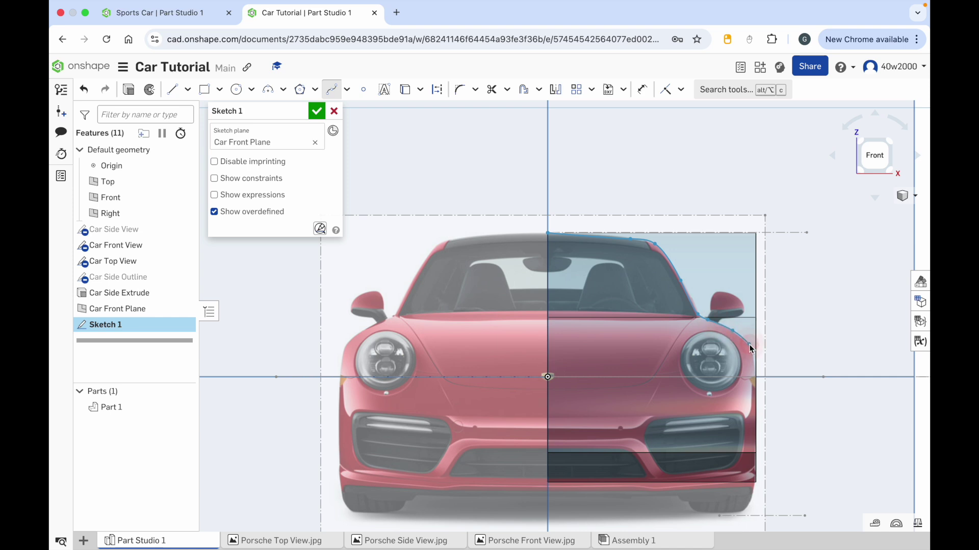
pyautogui.click(757, 378)
pyautogui.click(757, 409)
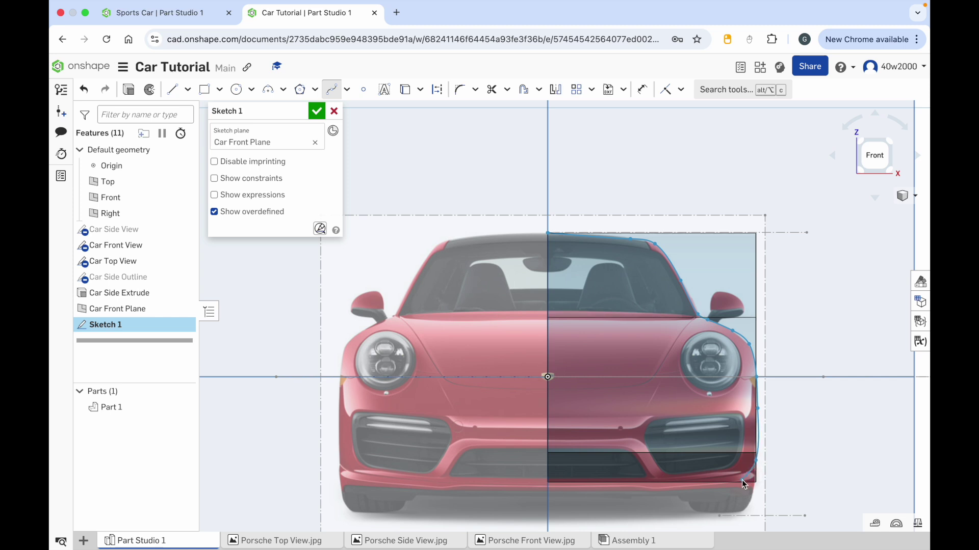
pyautogui.click(735, 479)
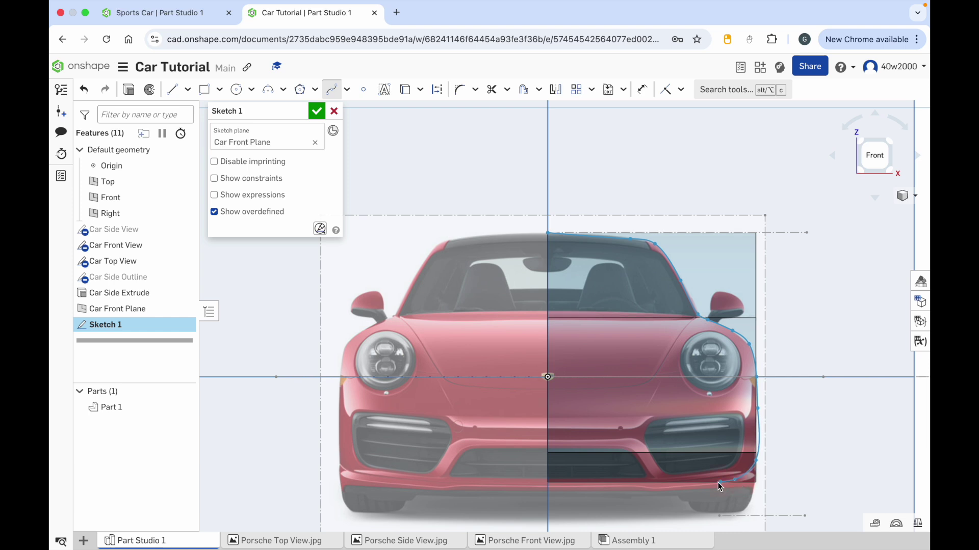
pyautogui.click(657, 482)
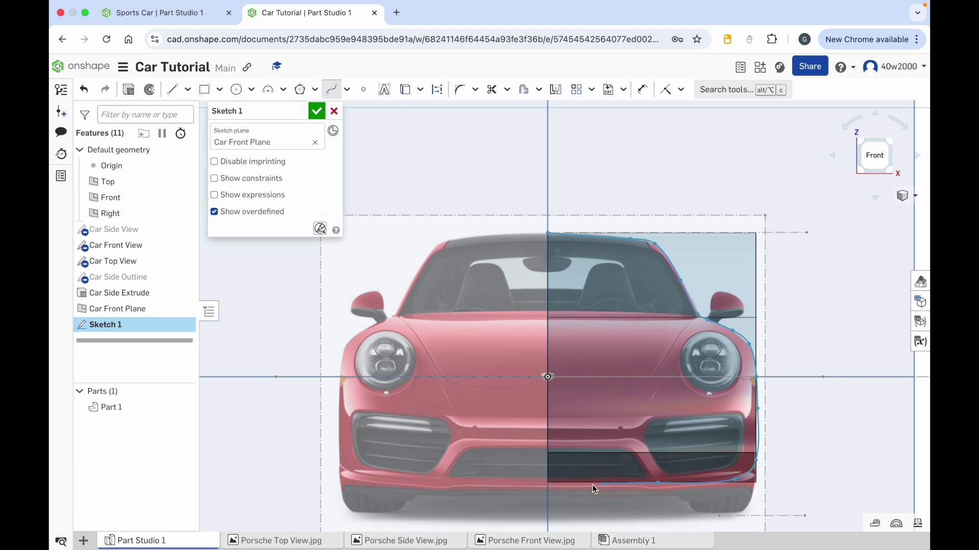
pyautogui.click(547, 484)
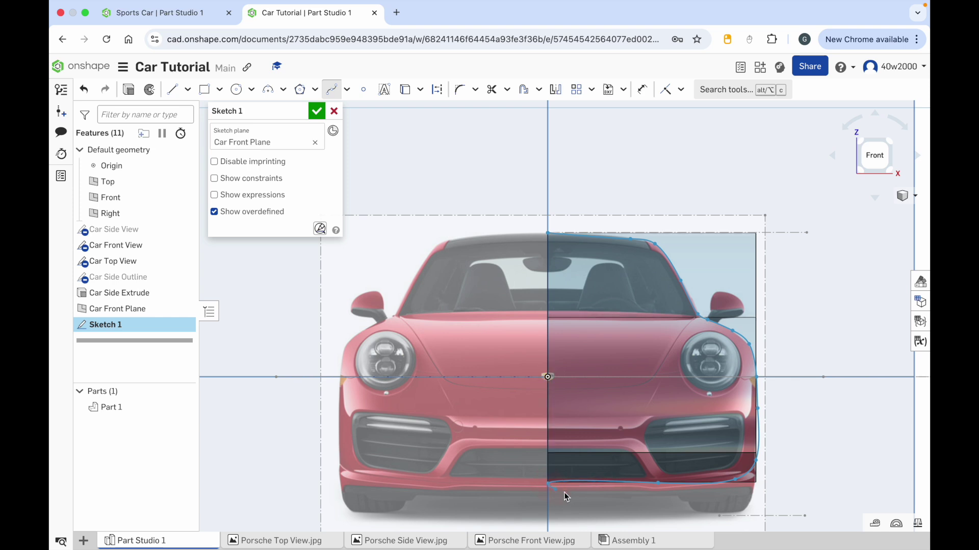
pyautogui.press('Return')
pyautogui.press('Escape')
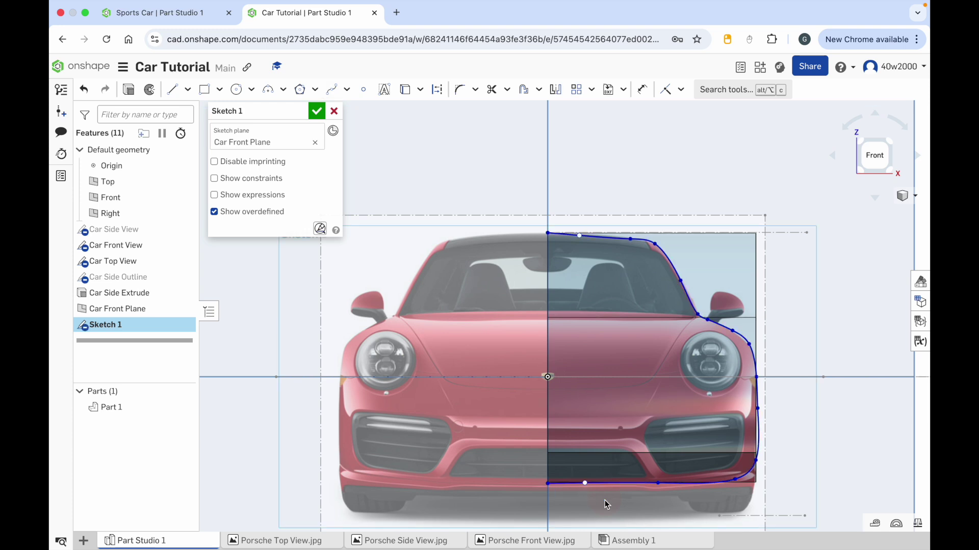
# - Draw a line frame outside the outline, about 6.36 cm wide and 9.26 cm tall, joining both spline ends along the centre line
pyautogui.click(172, 89)
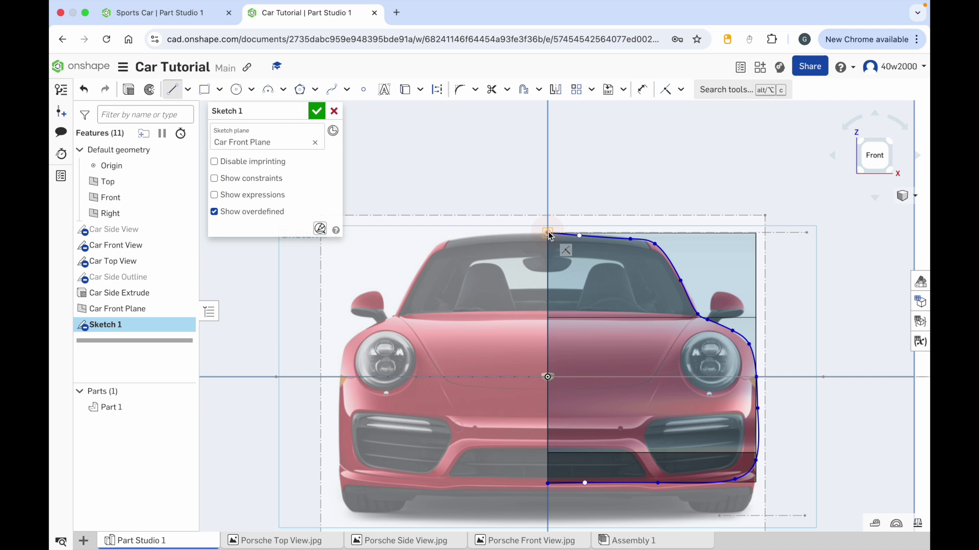
pyautogui.scroll(-3, 548, 236)
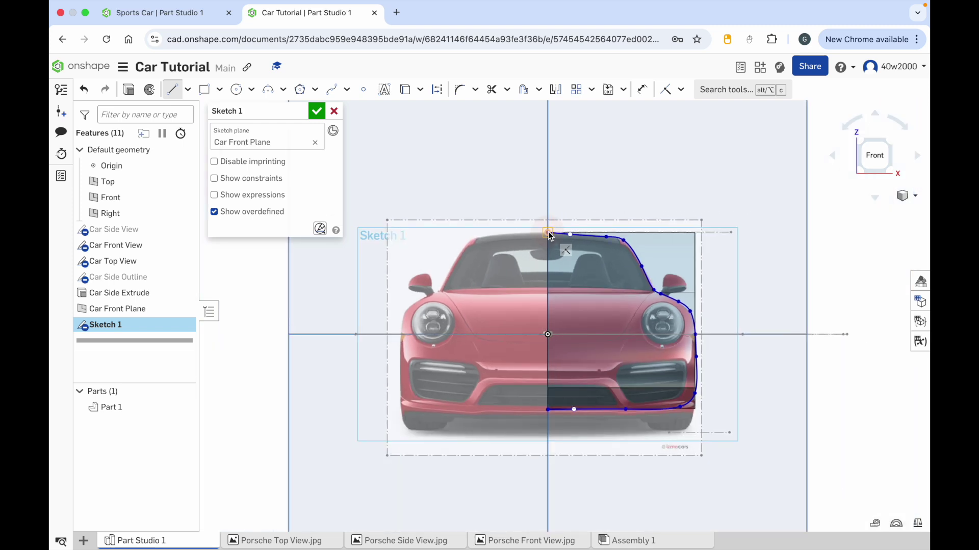
pyautogui.click(548, 234)
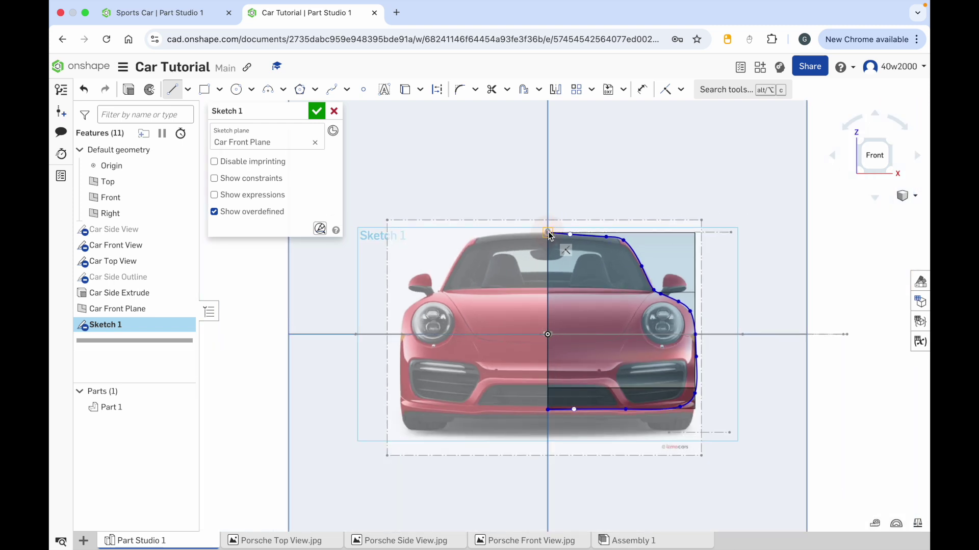
pyautogui.click(548, 155)
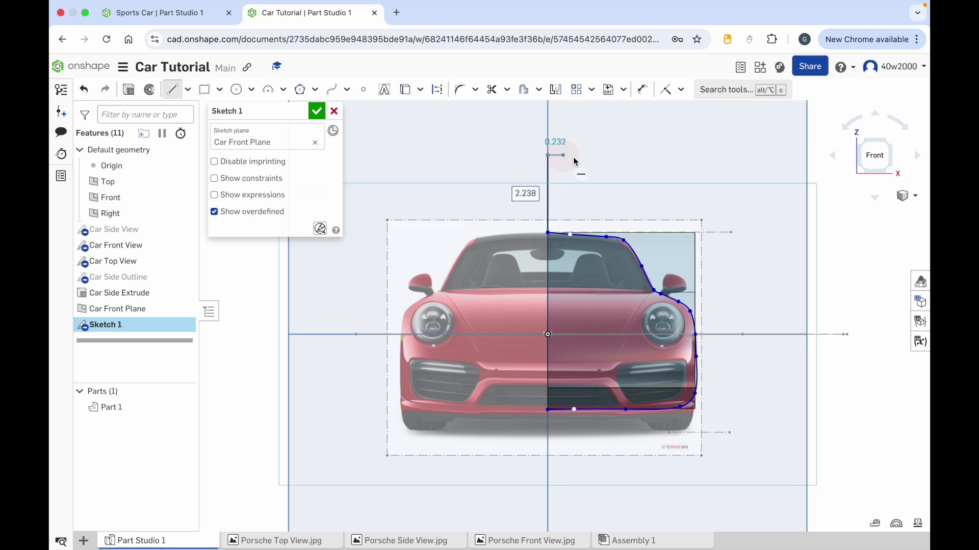
pyautogui.click(767, 155)
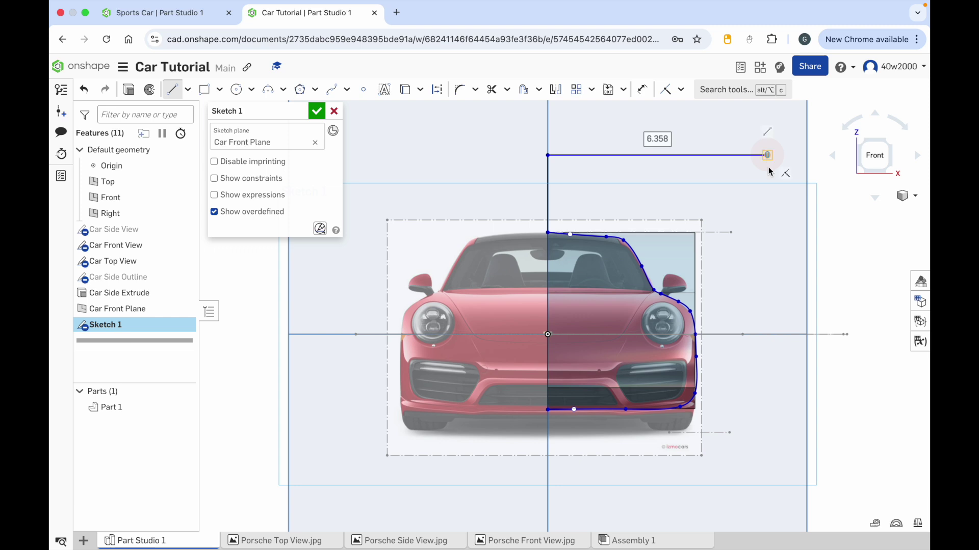
pyautogui.click(768, 476)
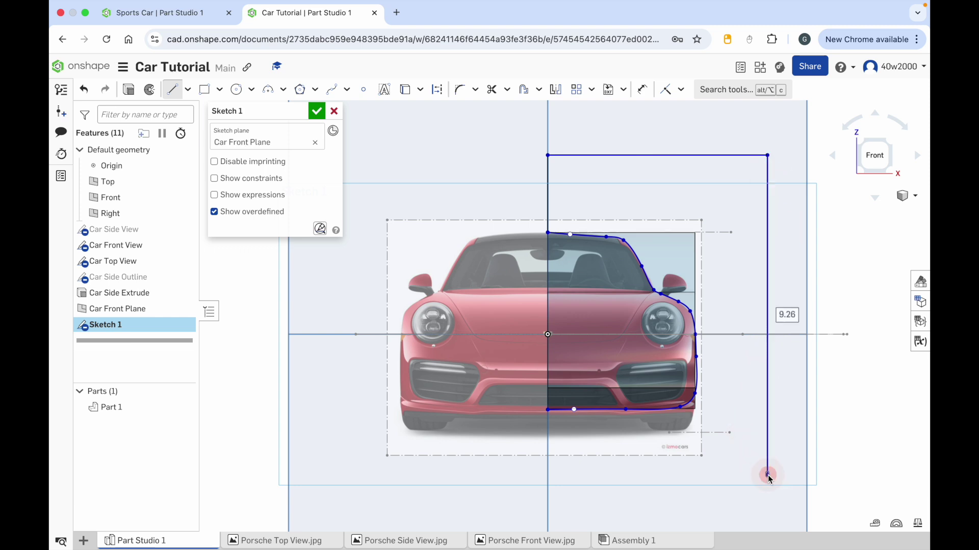
pyautogui.click(549, 478)
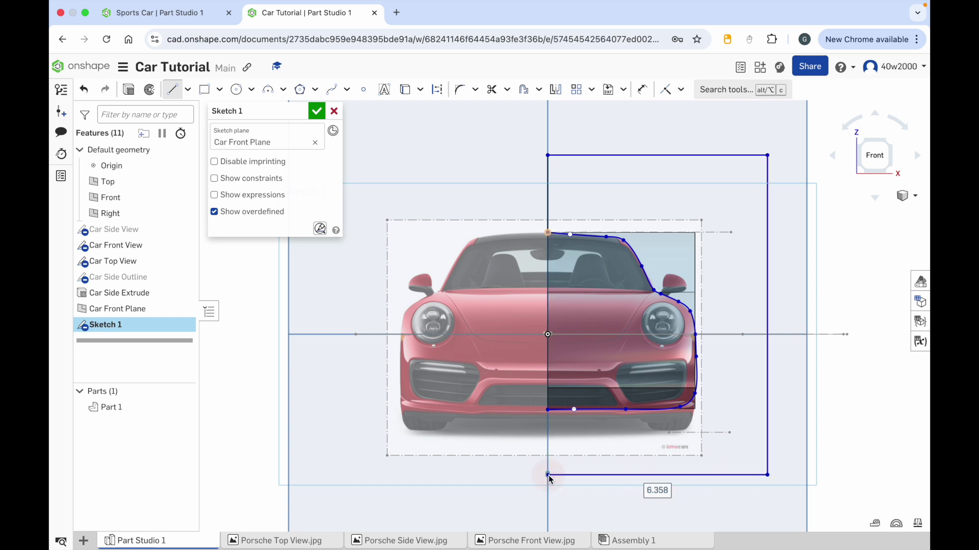
pyautogui.click(548, 411)
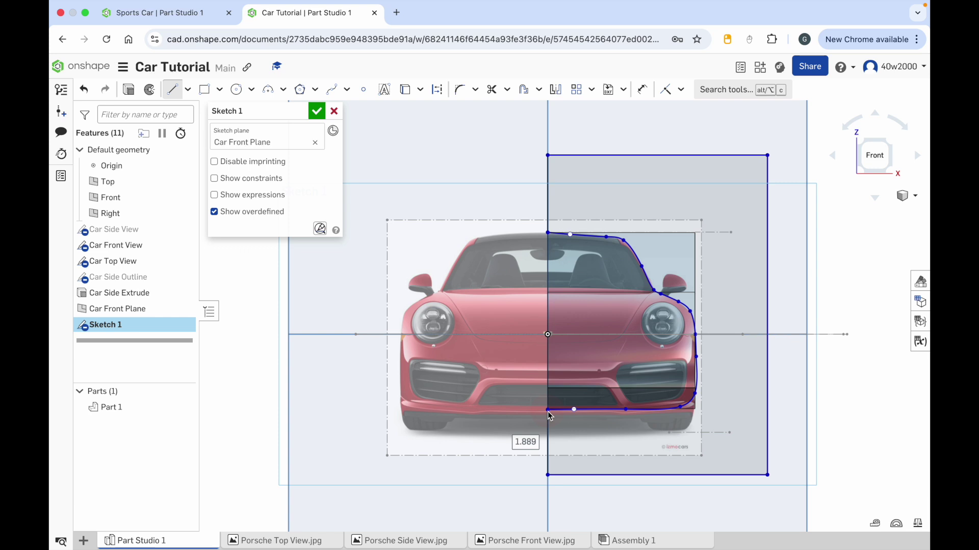
pyautogui.press('Escape')
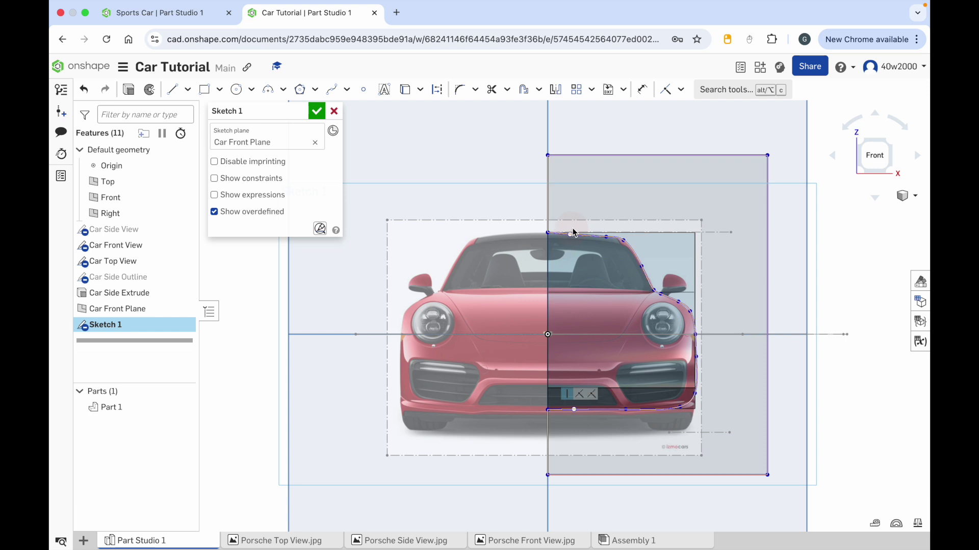
# - Examine how closely the spline follows the front reference image around the roof, fender and underside
pyautogui.scroll(3, 572, 264)
pyautogui.moveTo(570, 237); pyautogui.dragTo(572, 235)
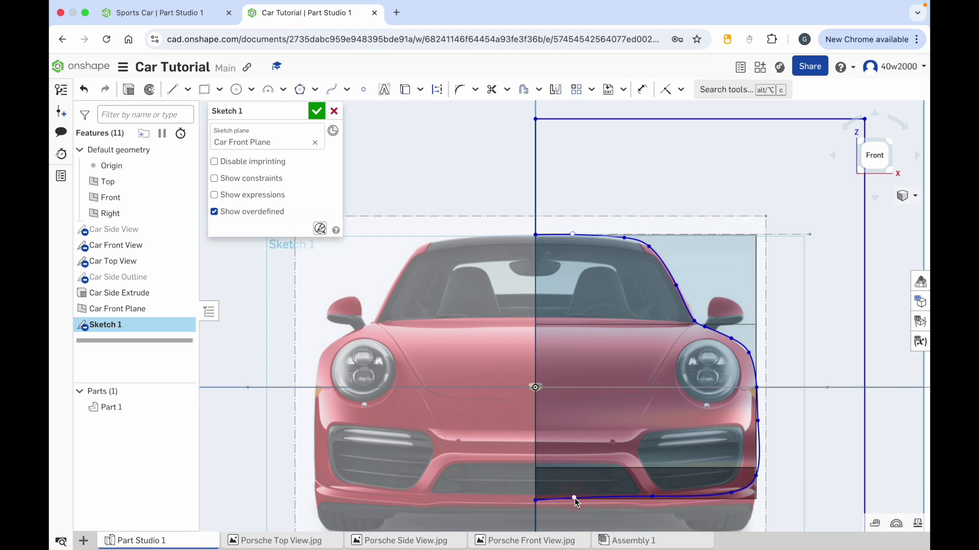
pyautogui.scroll(3, 654, 497)
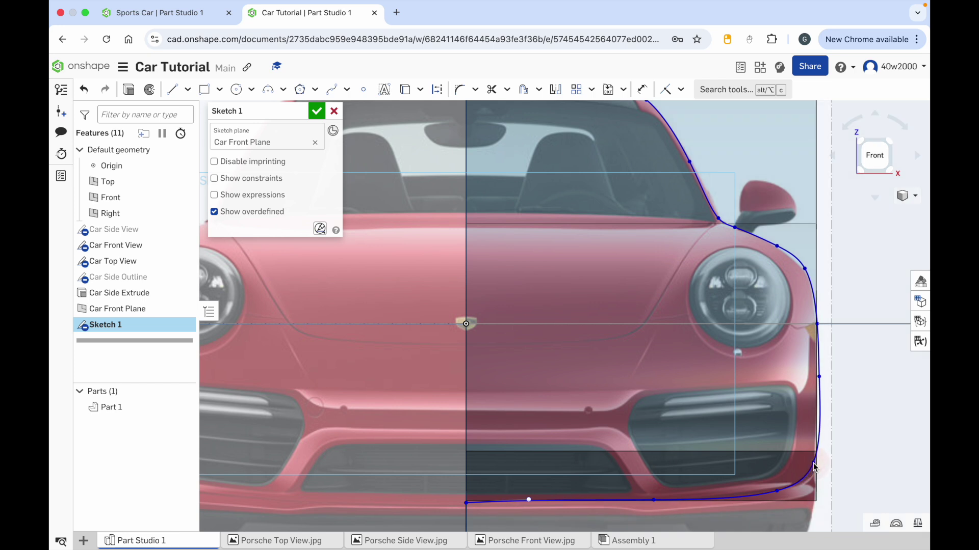
pyautogui.click(803, 482)
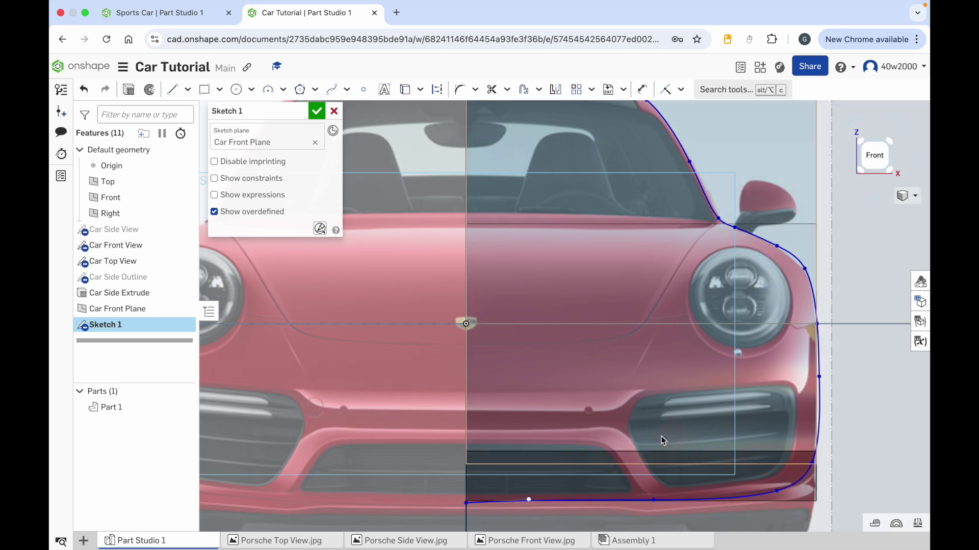
pyautogui.press('f')
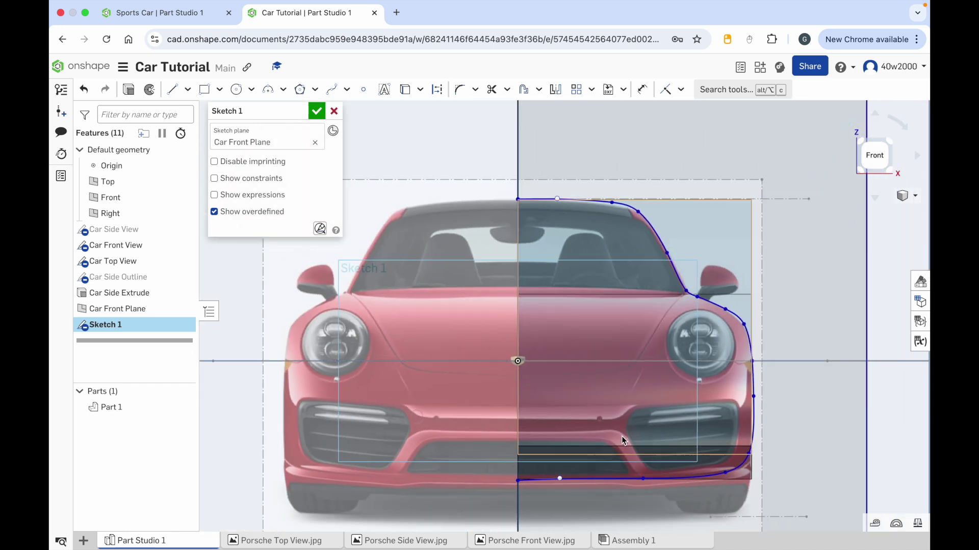
pyautogui.press('Escape')
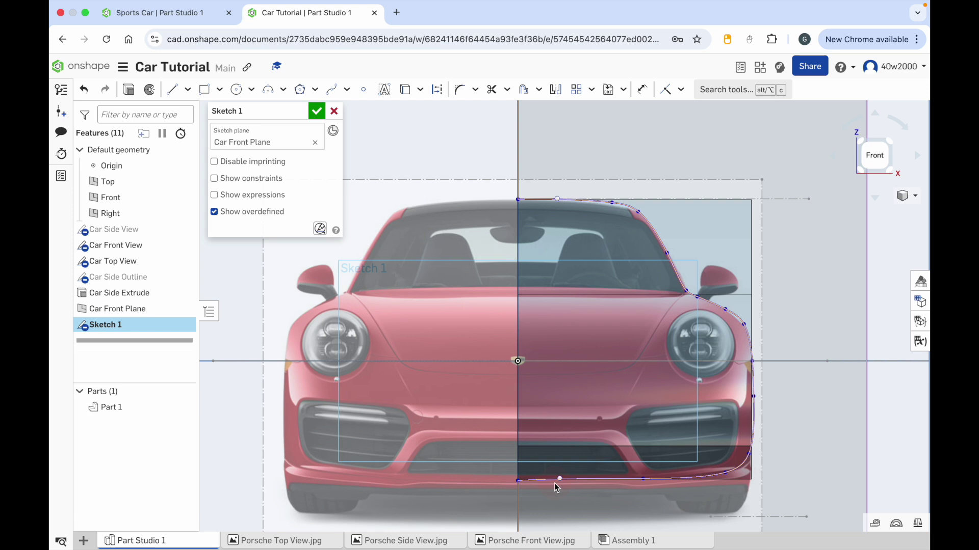
pyautogui.press('Escape')
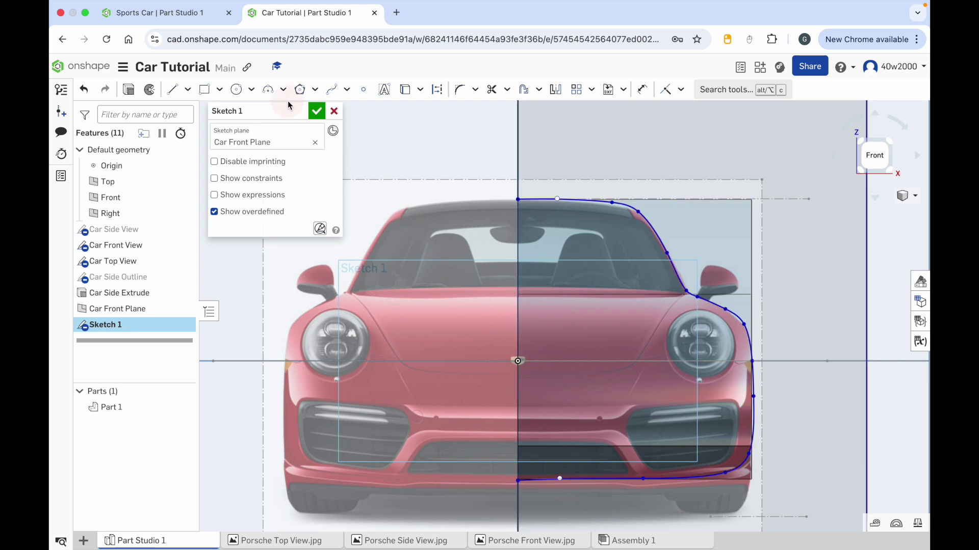
# - Rename the front sketch as Car Front Outline and accept it
pyautogui.click(300, 111)
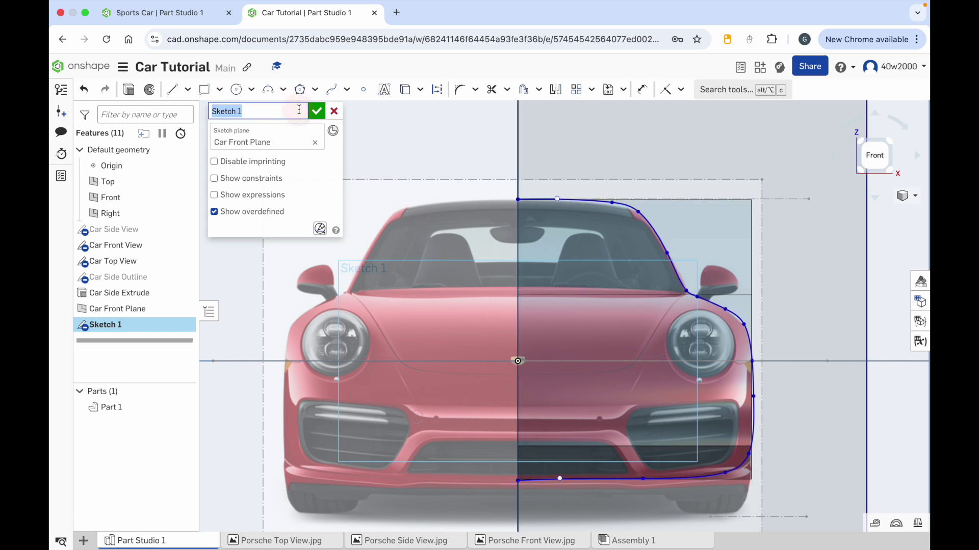
pyautogui.write('Car Front Outline')
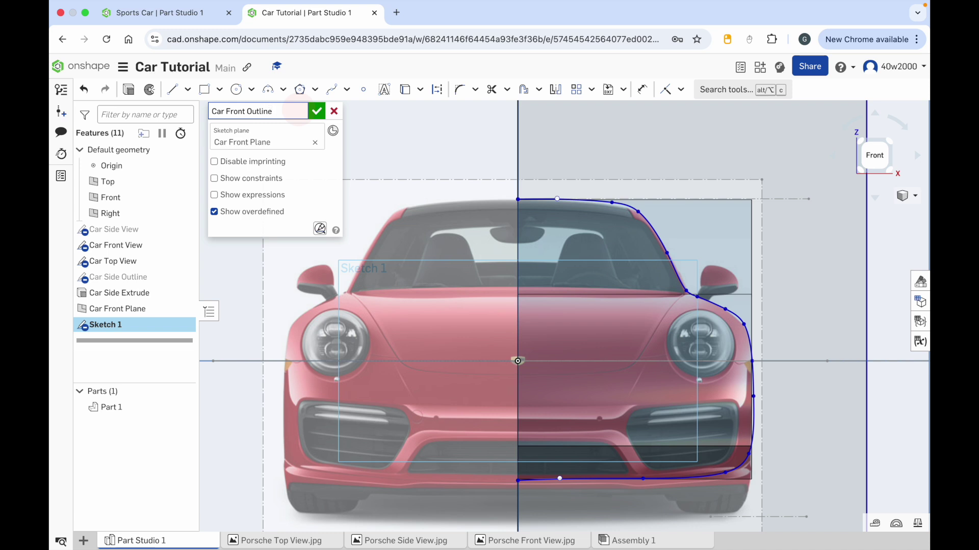
pyautogui.click(317, 111)
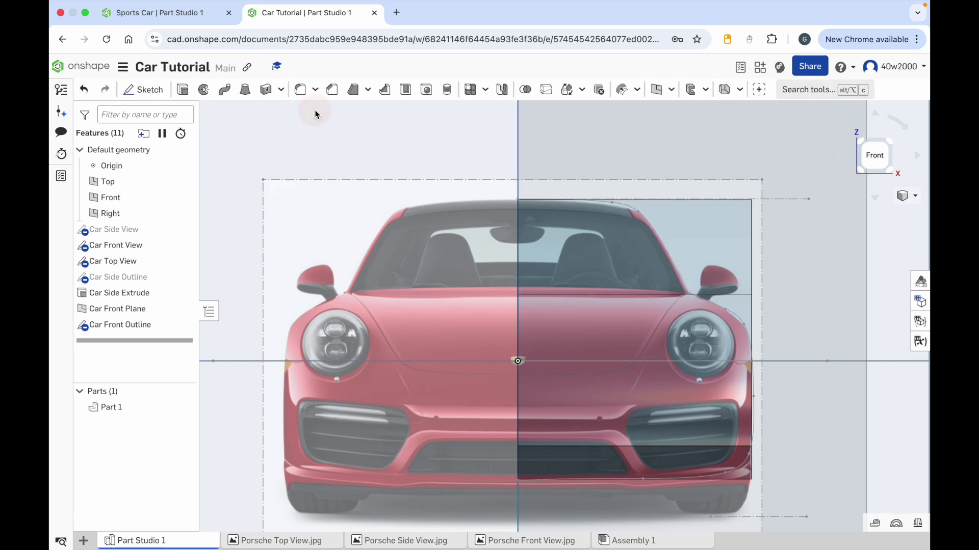
# - Start an extrusion of the Car Front Outline region lying between the spline and the outer frame
pyautogui.click(890, 142)
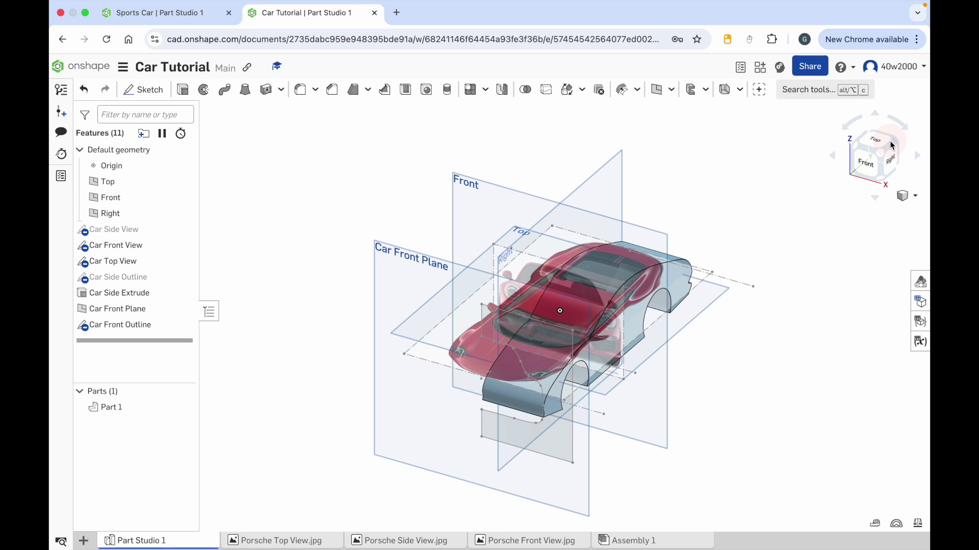
pyautogui.click(726, 283)
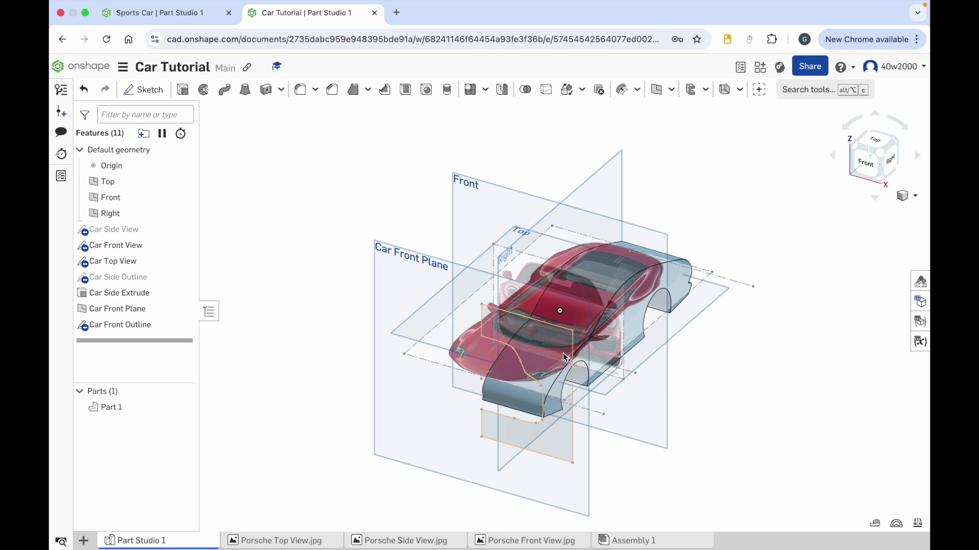
pyautogui.click(249, 146)
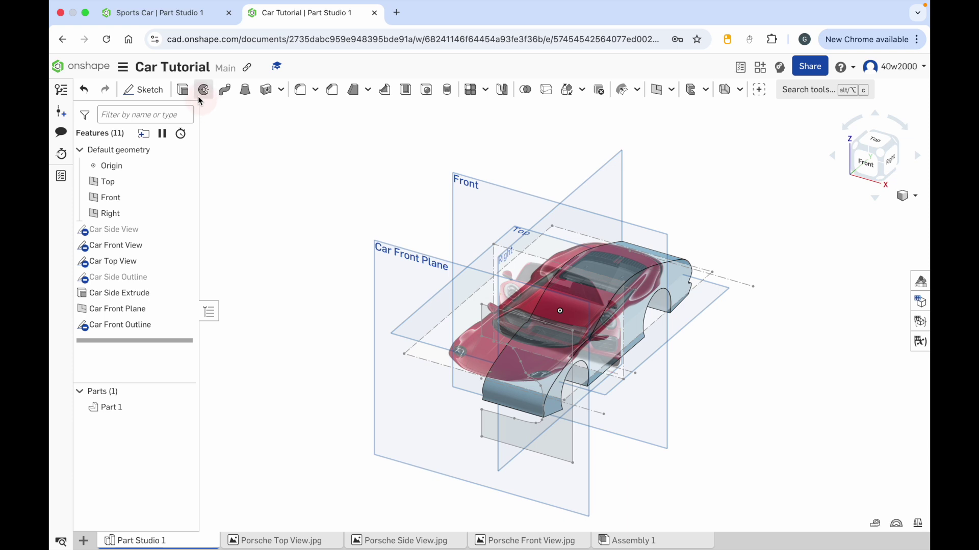
pyautogui.click(183, 90)
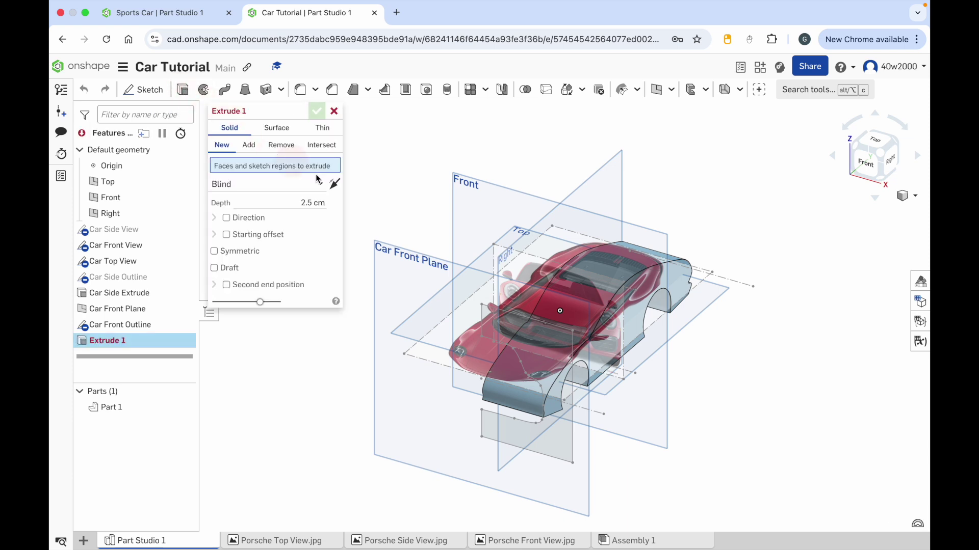
pyautogui.click(551, 349)
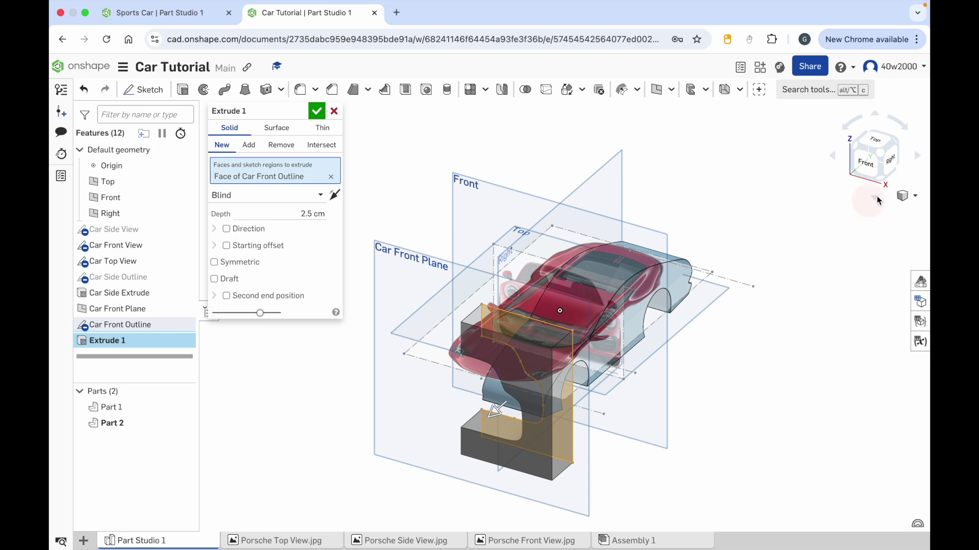
# - Reverse the extrusion back through the whole car body to a depth of about 19.1 cm and set it to remove material
pyautogui.click(892, 163)
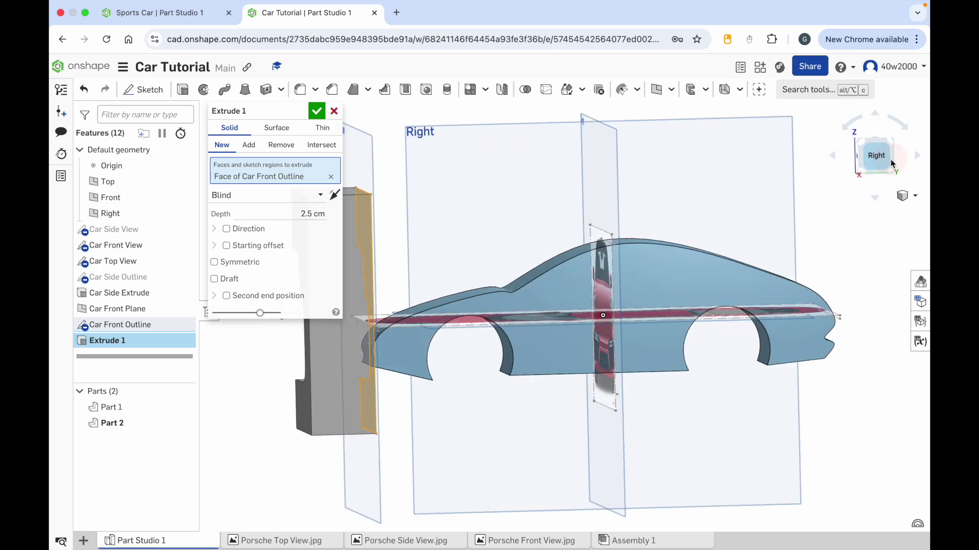
pyautogui.scroll(-1, 589, 285)
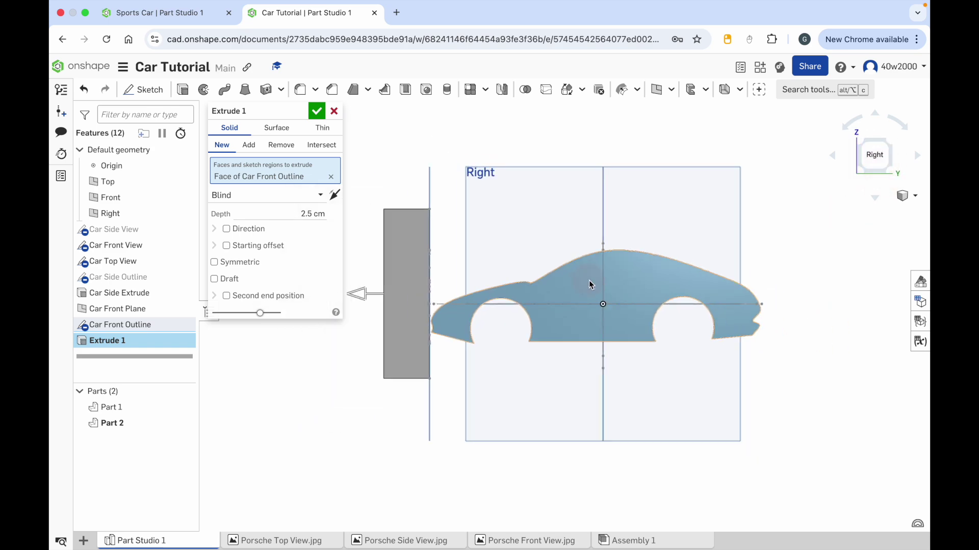
pyautogui.click(354, 294)
pyautogui.moveTo(508, 295)
pyautogui.mouseDown()
pyautogui.moveTo(759, 298)
pyautogui.moveTo(749, 297)
pyautogui.mouseUp()
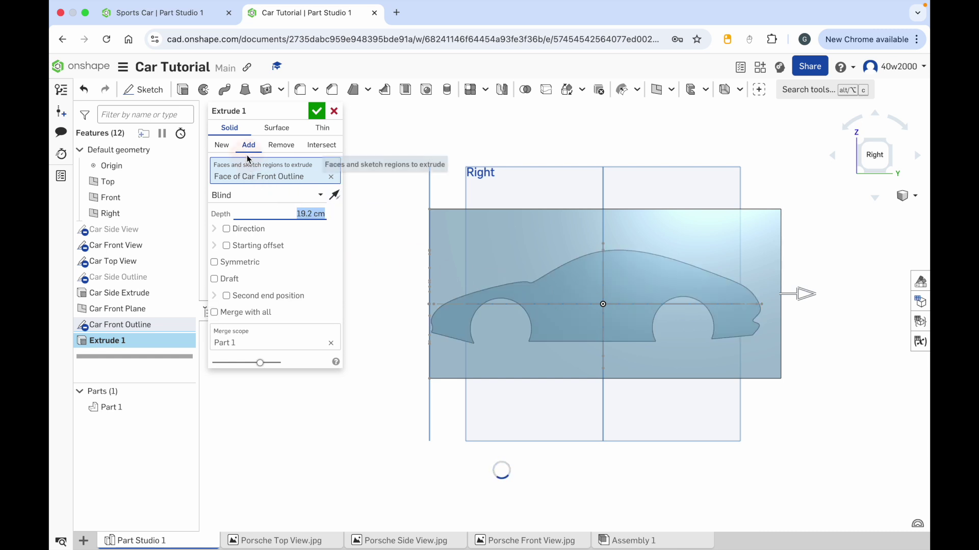
pyautogui.click(232, 129)
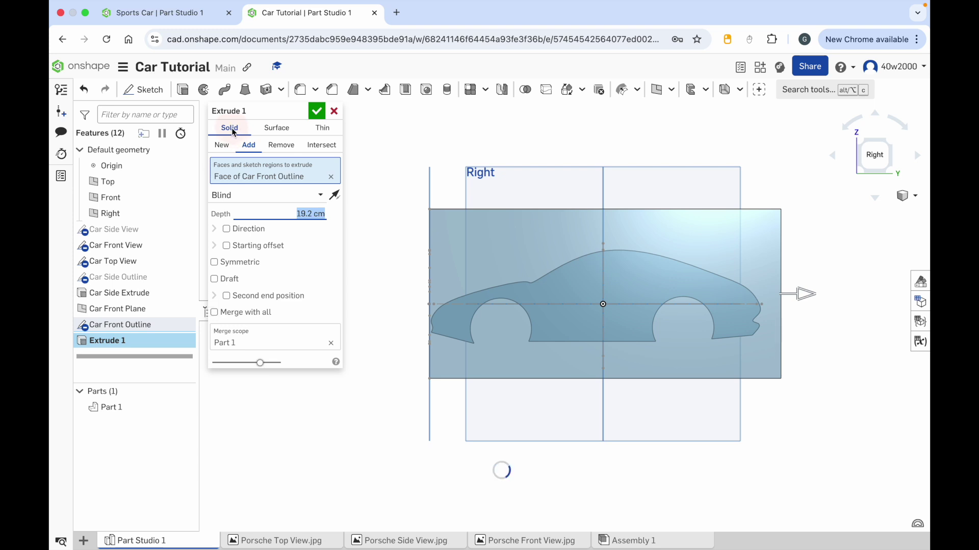
pyautogui.click(282, 145)
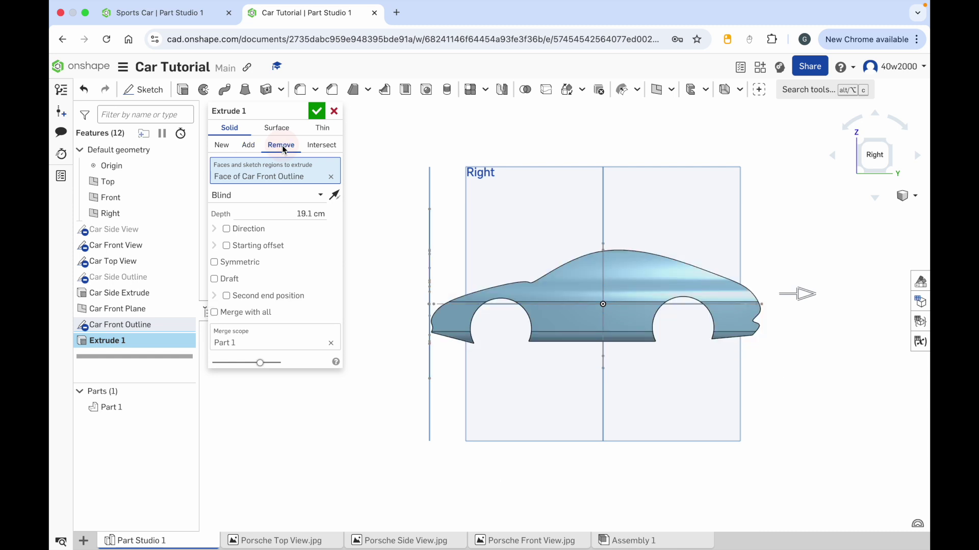
pyautogui.click(234, 128)
pyautogui.click(278, 147)
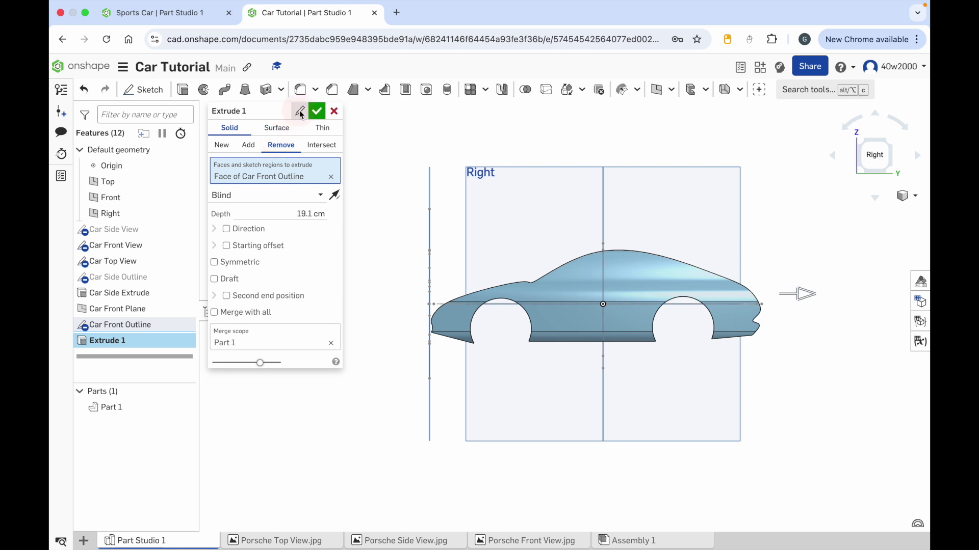
# - Rename the cutting extrusion as Car Front Extrude and accept it
pyautogui.click(299, 110)
pyautogui.write('Car')
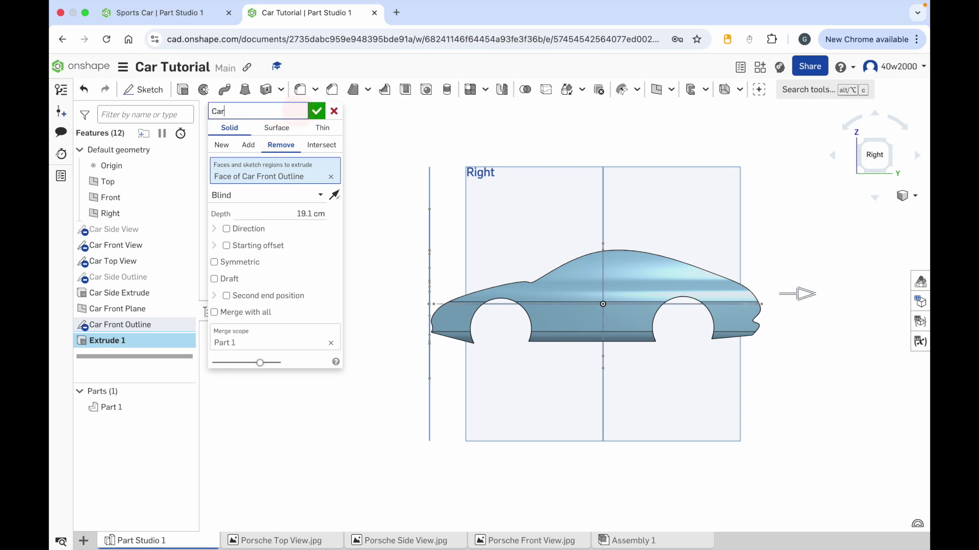
pyautogui.write(' Front Extrude')
pyautogui.click(316, 112)
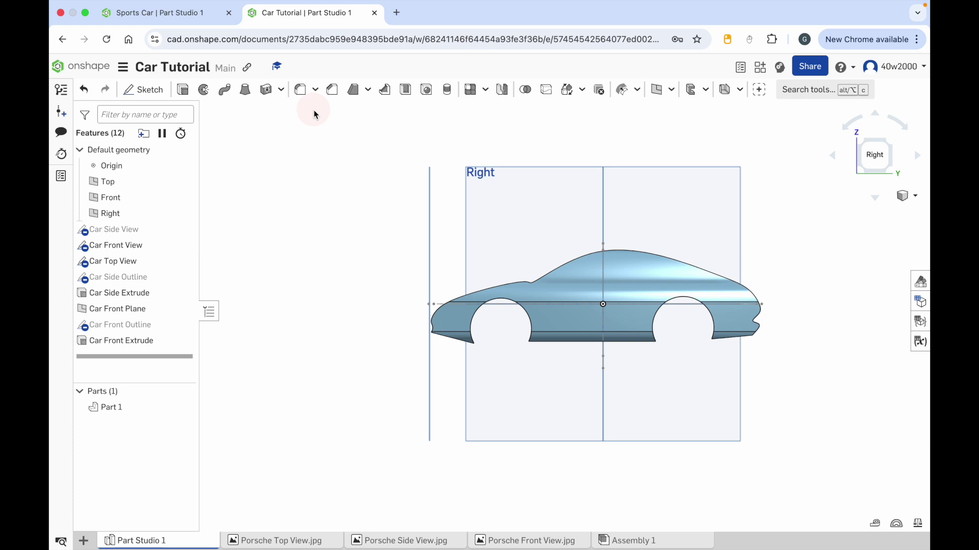
# - Examine the trimmed half body from the side, rear and front against the front reference image
pyautogui.press('Left')
pyautogui.press('Left')
pyautogui.press('Left')
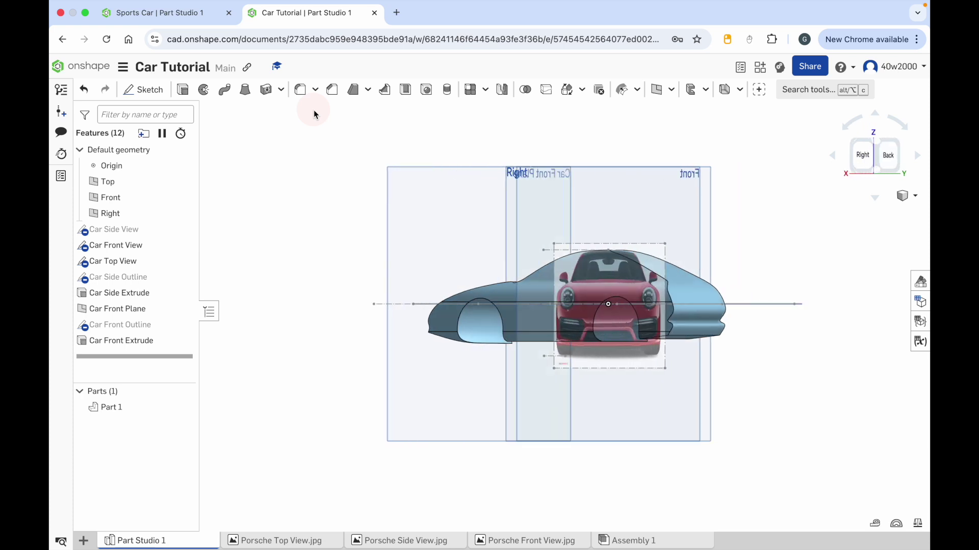
pyautogui.press('Right')
pyautogui.press('Right')
pyautogui.press('Right')
pyautogui.press('Right')
pyautogui.press('Right')
pyautogui.press('Right')
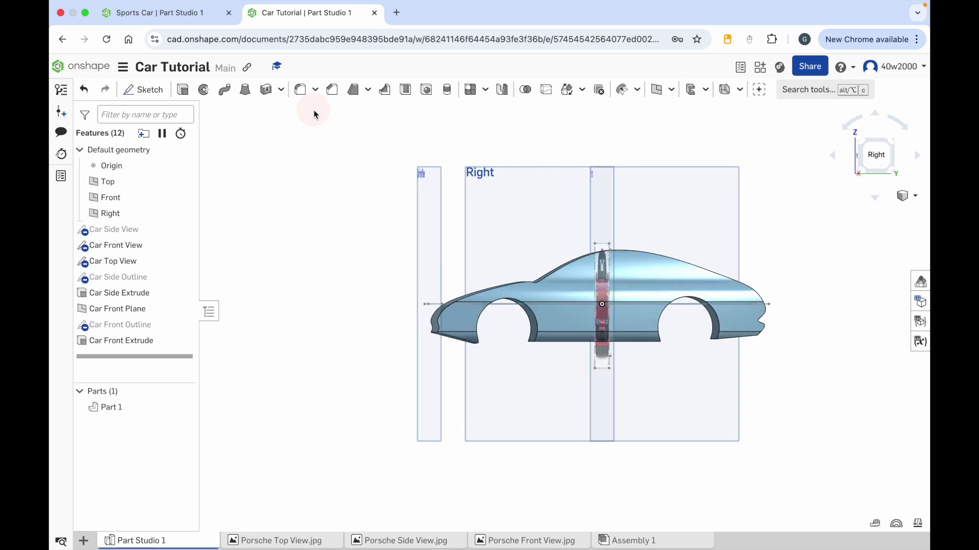
pyautogui.press('Right')
pyautogui.press('Right')
pyautogui.press('Right')
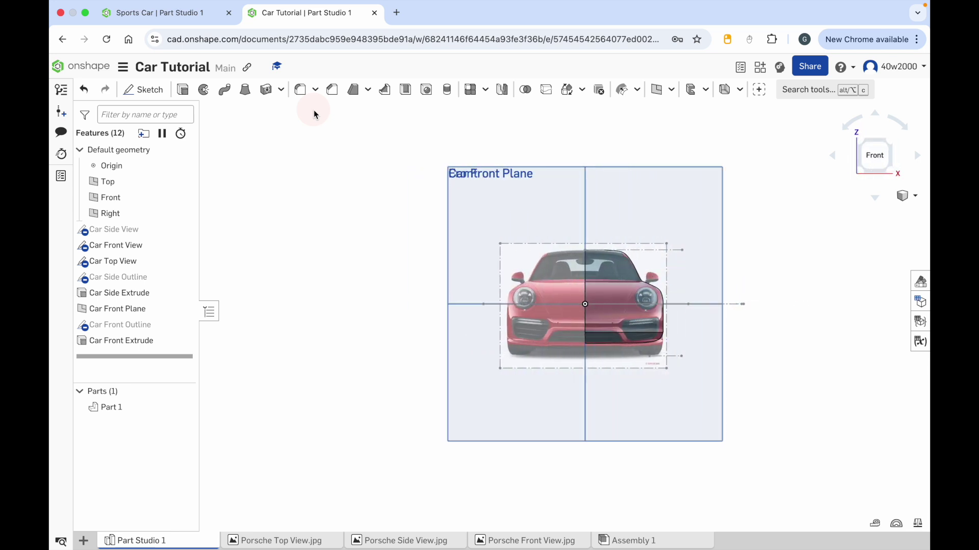
pyautogui.press('Left')
pyautogui.press('Left')
pyautogui.press('Left')
pyautogui.press('Right')
pyautogui.press('Right')
pyautogui.press('Right')
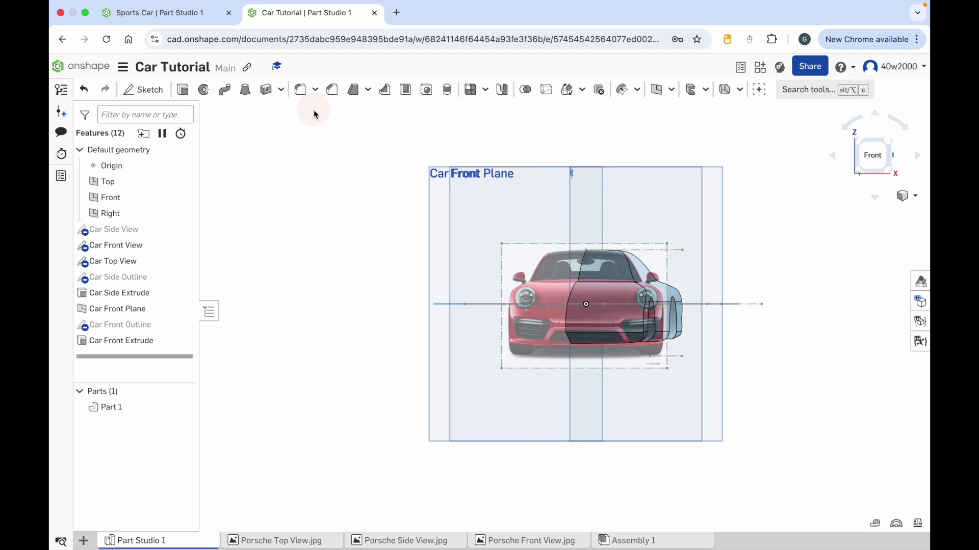
pyautogui.press('Left')
pyautogui.press('Right')
pyautogui.press('Right')
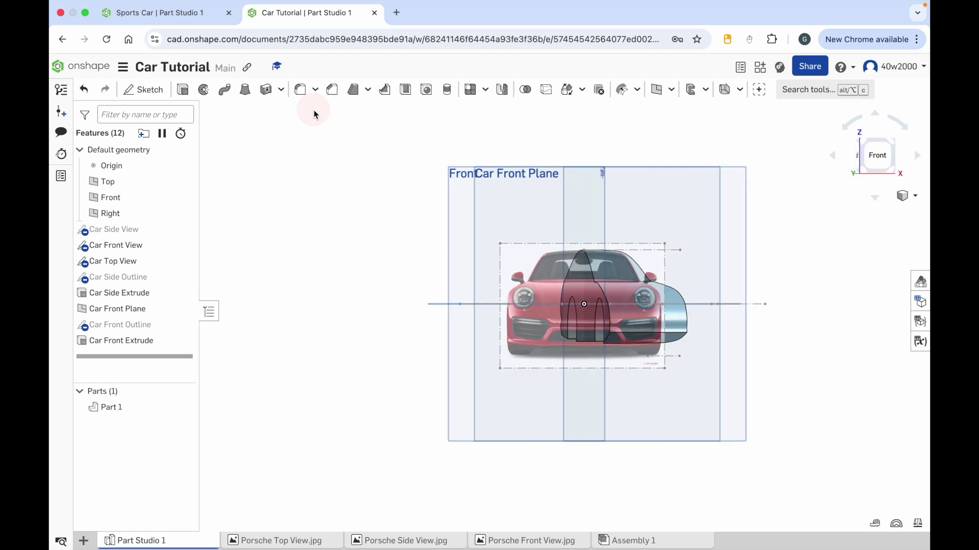
pyautogui.press('Left')
pyautogui.press('Left')
pyautogui.press('Right')
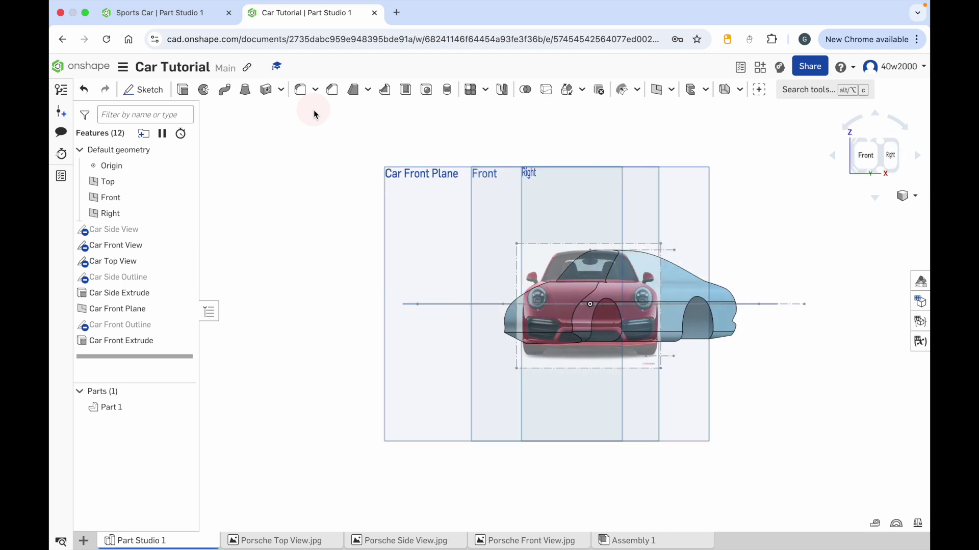
pyautogui.press('Right')
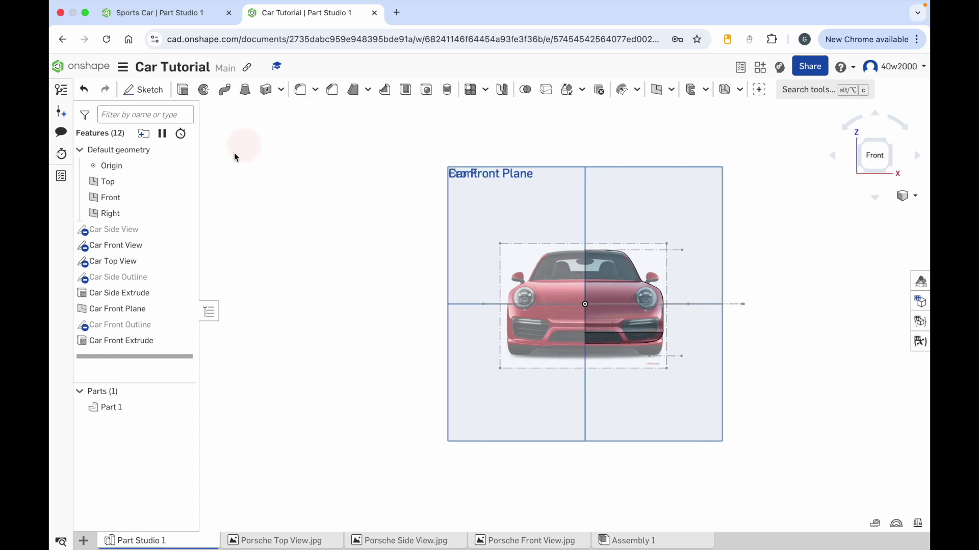
# - Hide the Car Front View image sketch and inspect the trimmed half body from an angled front view
pyautogui.click(184, 245)
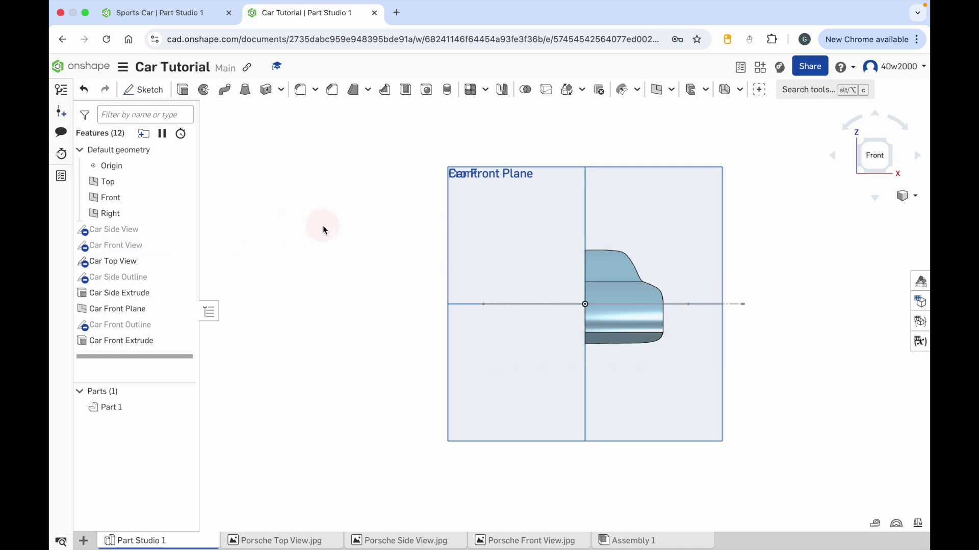
pyautogui.press('Left')
pyautogui.press('Right')
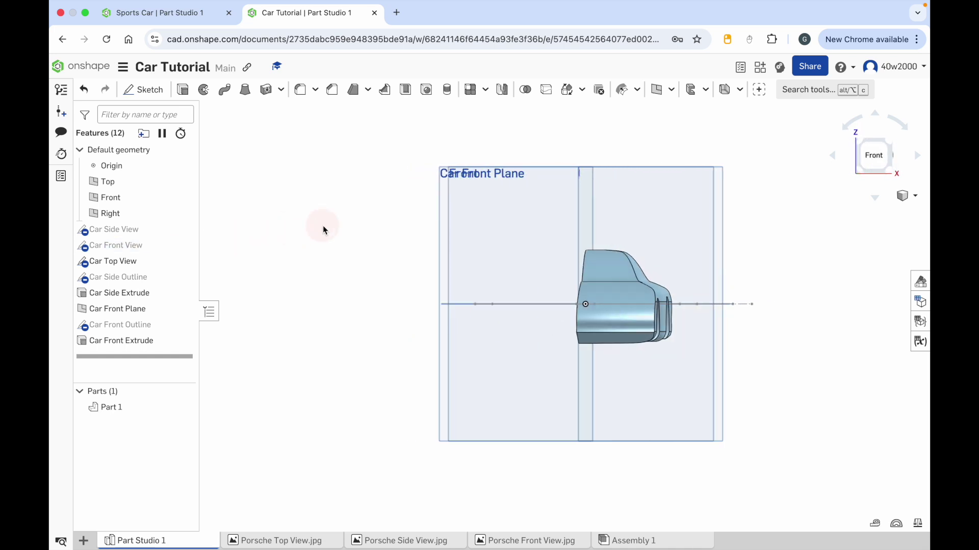
pyautogui.press('Left')
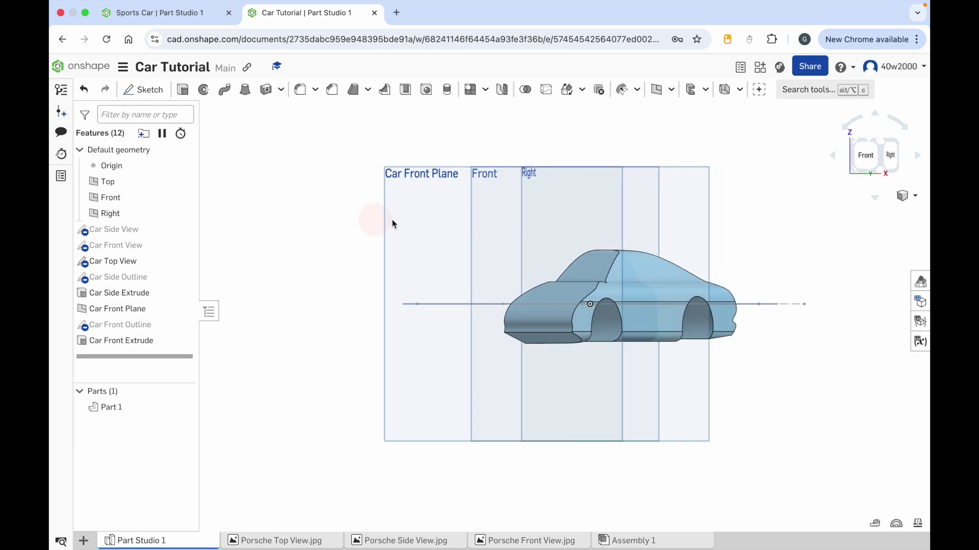
# - Compare the half body with the top reference image by viewing it from the side, at an angle and from above
pyautogui.click(889, 159)
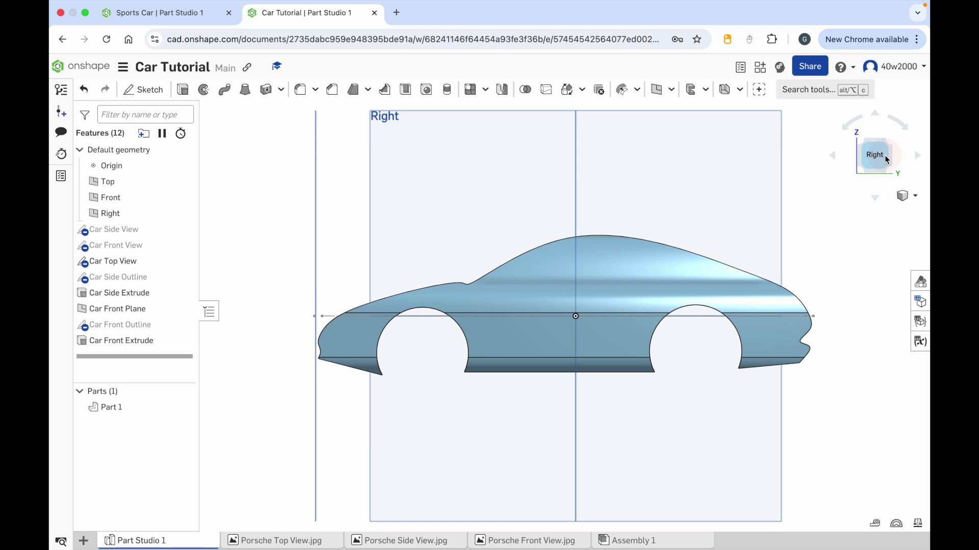
pyautogui.click(861, 143)
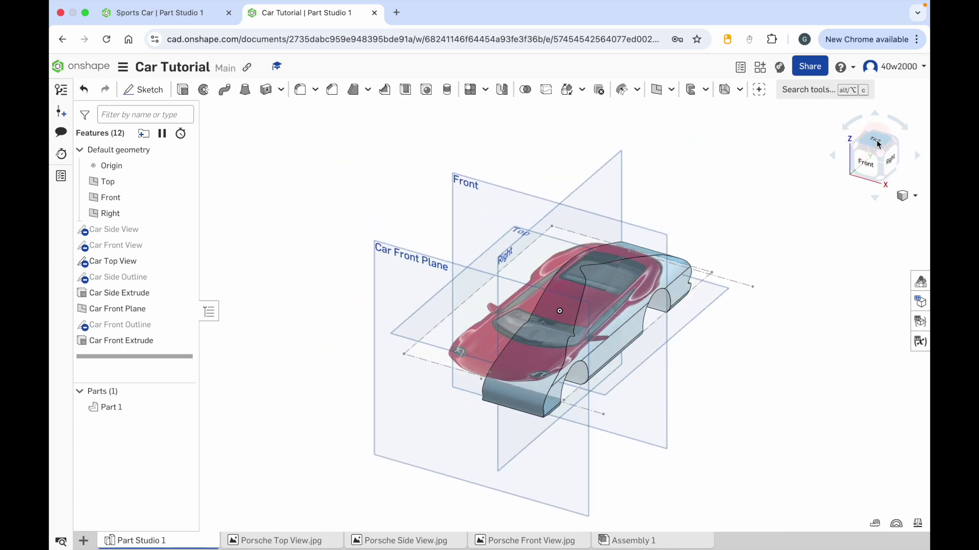
pyautogui.click(878, 145)
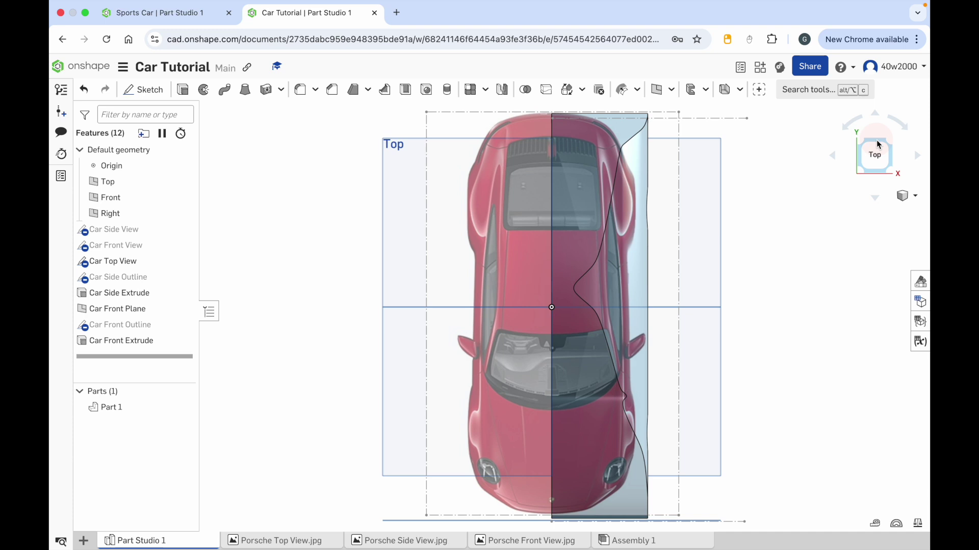
# - Start a sketch on the Top plane and trace a spline from the rear centreline around the rear corner and along the car's side
pyautogui.click(143, 89)
pyautogui.click(386, 157)
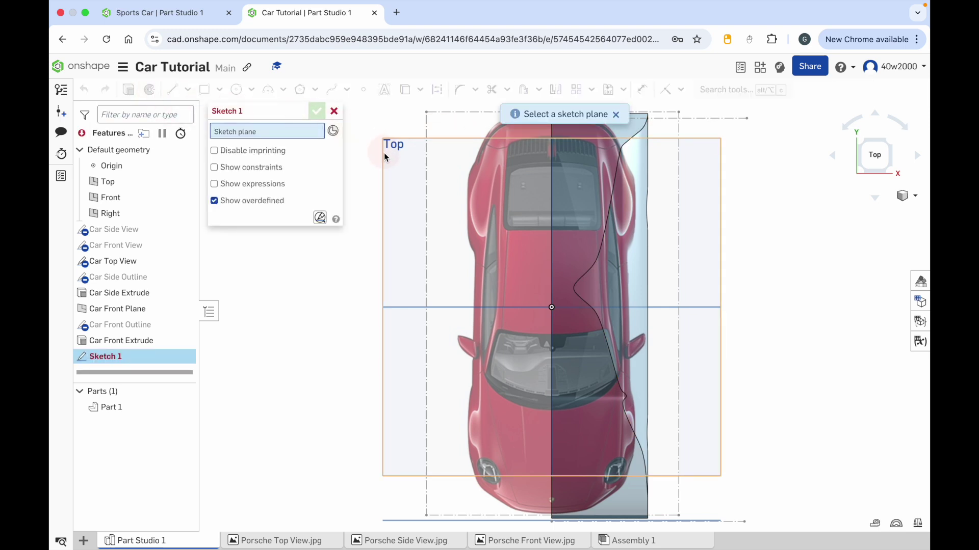
pyautogui.click(385, 157)
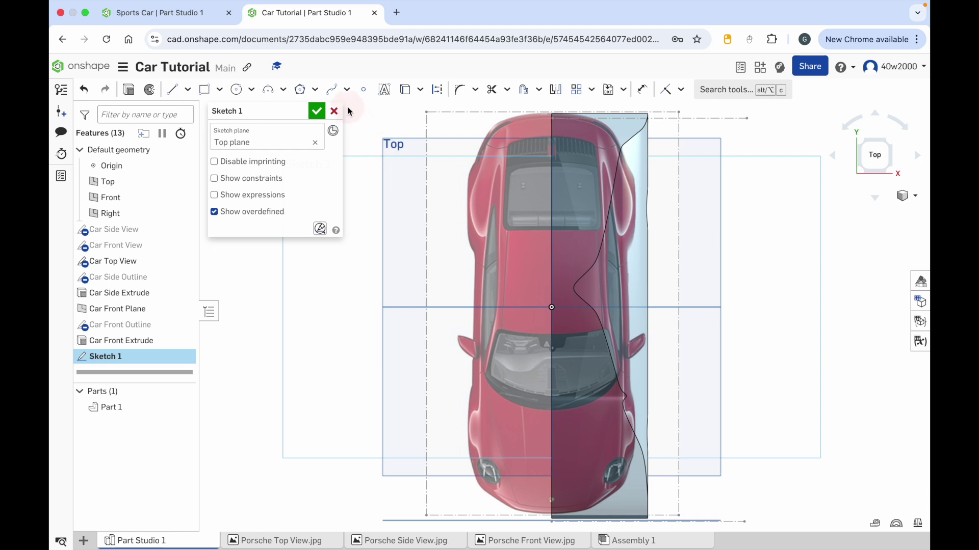
pyautogui.click(333, 91)
pyautogui.scroll(-3, 554, 116)
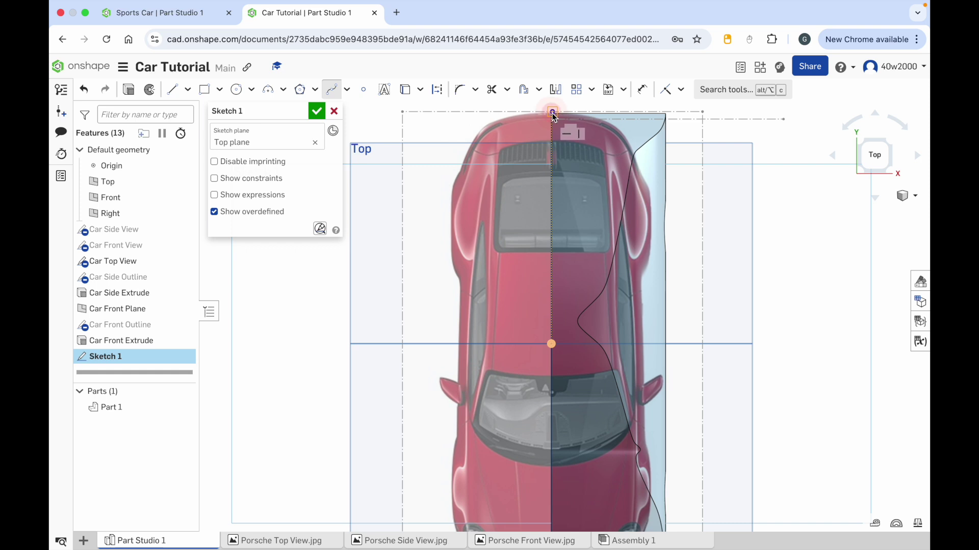
pyautogui.click(611, 125)
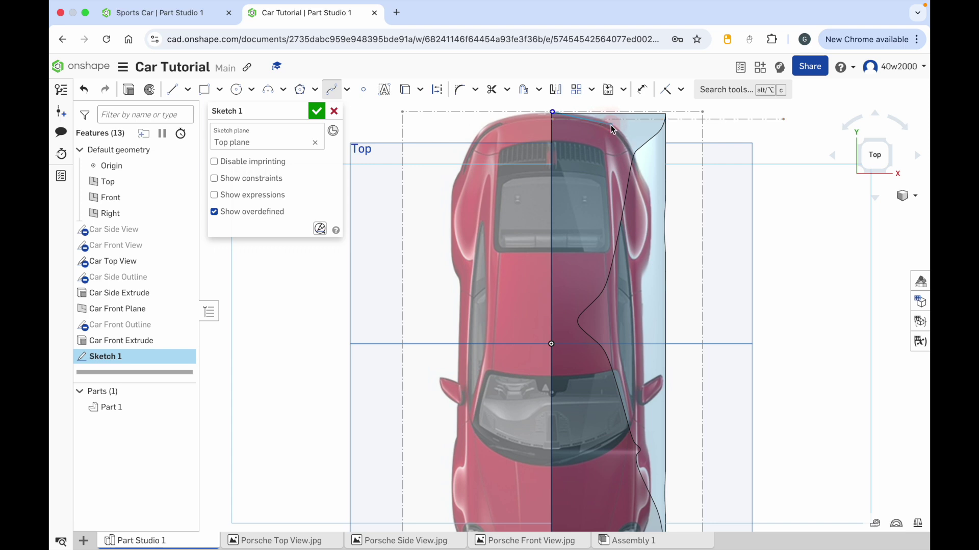
pyautogui.click(641, 174)
pyautogui.click(652, 253)
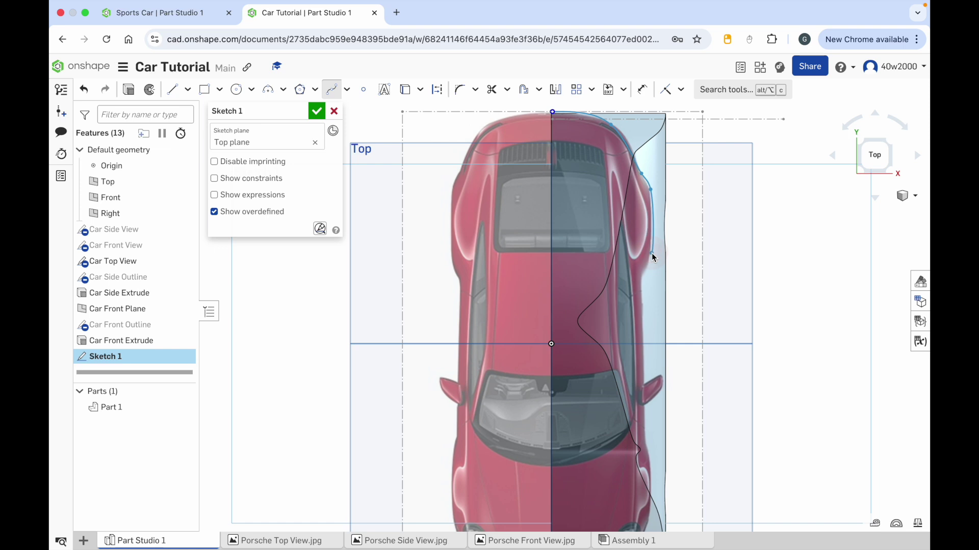
pyautogui.click(641, 278)
pyautogui.click(644, 355)
# - Continue the spline past the front fender and headlight, ending it at the body's front corner on the centreline
pyautogui.moveTo(652, 464); pyautogui.dragTo(690, 298, button='middle')
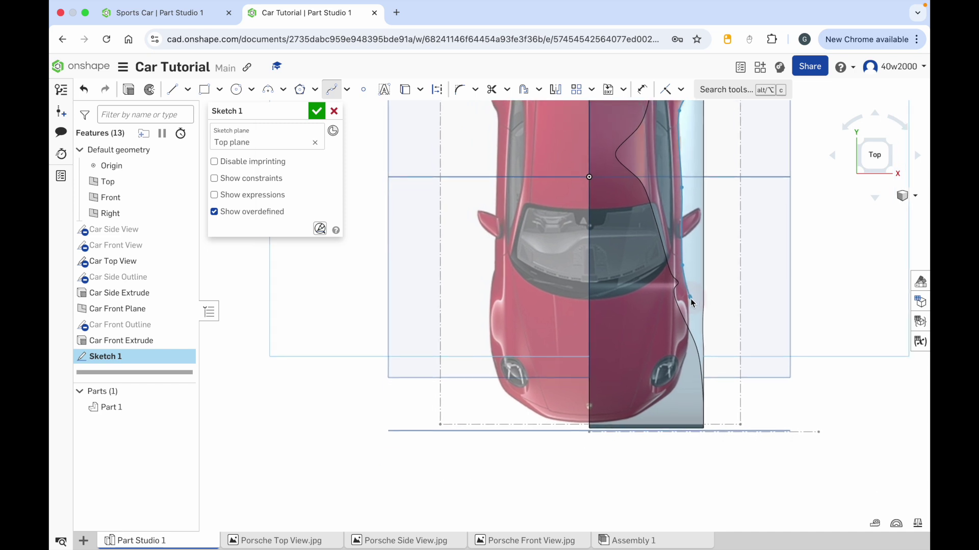
pyautogui.click(688, 355)
pyautogui.click(677, 385)
pyautogui.click(651, 409)
pyautogui.click(631, 424)
pyautogui.scroll(6, 594, 434)
pyautogui.moveTo(597, 433); pyautogui.dragTo(598, 447)
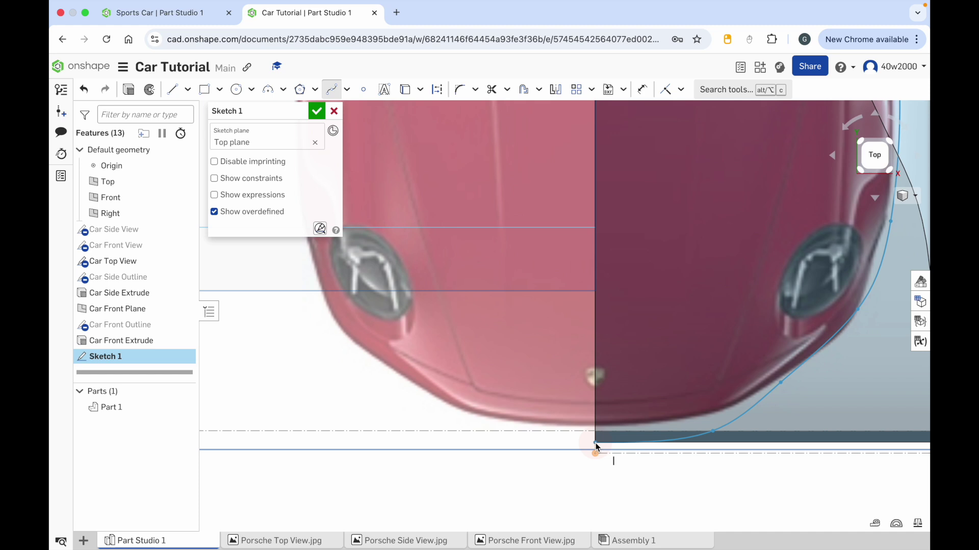
pyautogui.scroll(5, 596, 447)
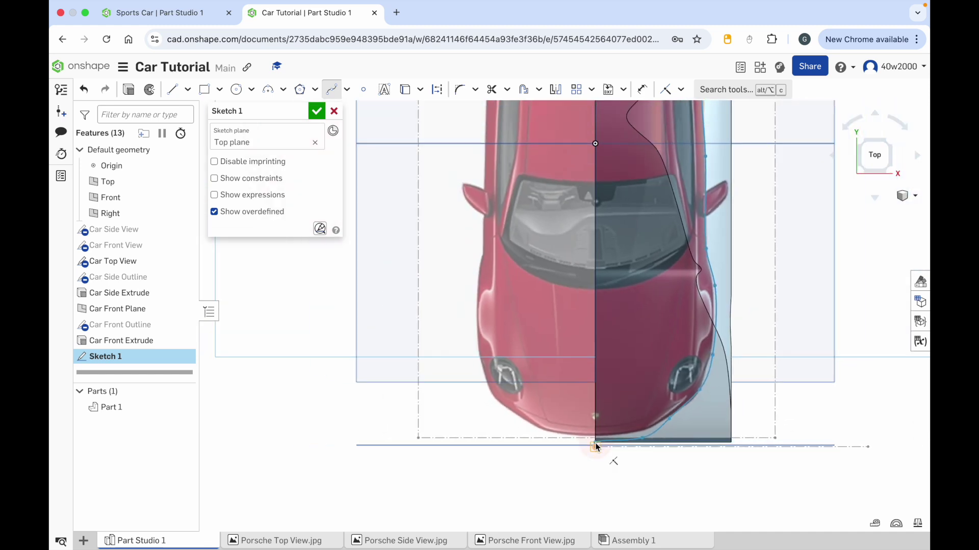
pyautogui.scroll(2, 596, 447)
pyautogui.click(596, 444)
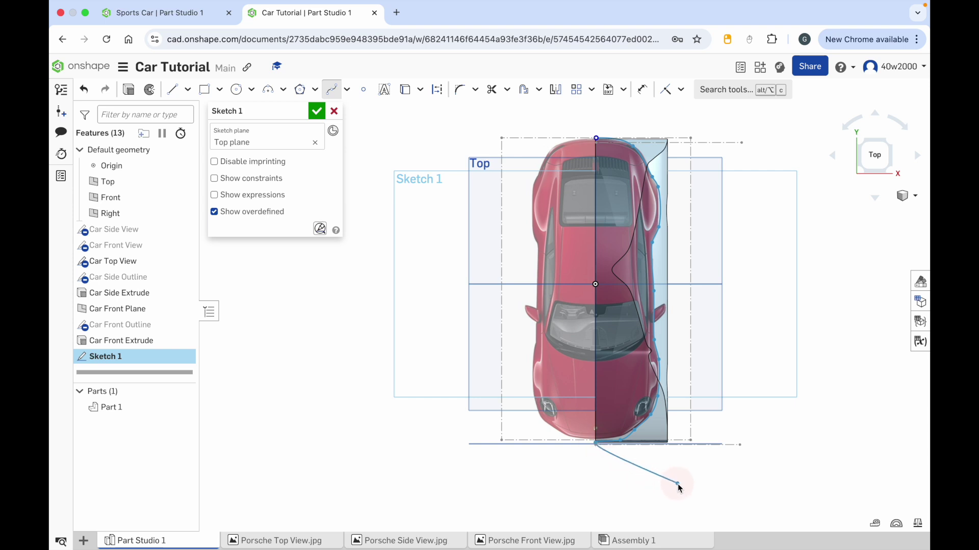
pyautogui.press('Escape')
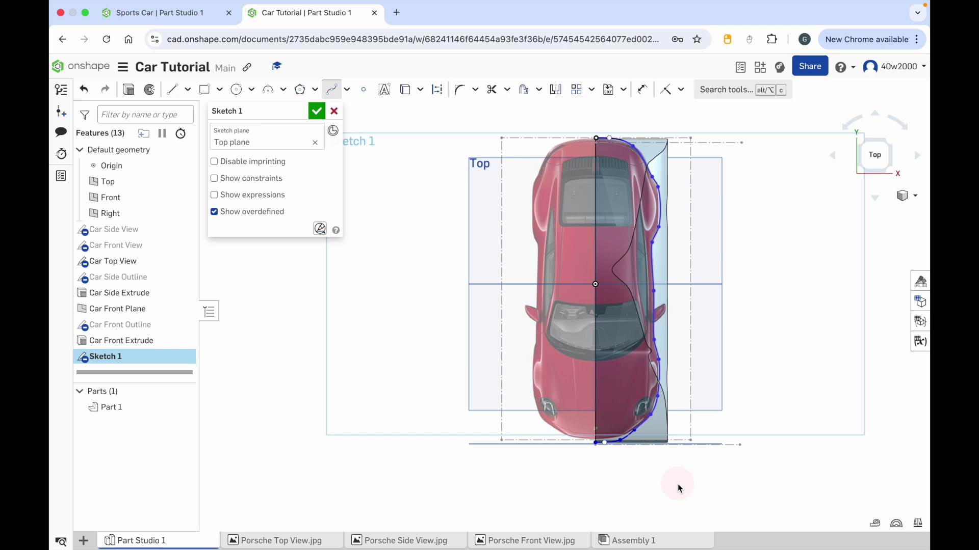
pyautogui.press('Escape')
# - Close the outline outside the car with lines from the spline's rear end, about 3.96 cm back, 12.2 cm across and 24.65 cm forward, returning to its front end
pyautogui.moveTo(753, 306)
pyautogui.mouseDown(button='middle')
pyautogui.moveTo(772, 267)
pyautogui.moveTo(726, 349)
pyautogui.mouseUp(button='middle')
pyautogui.scroll(-1, 726, 349)
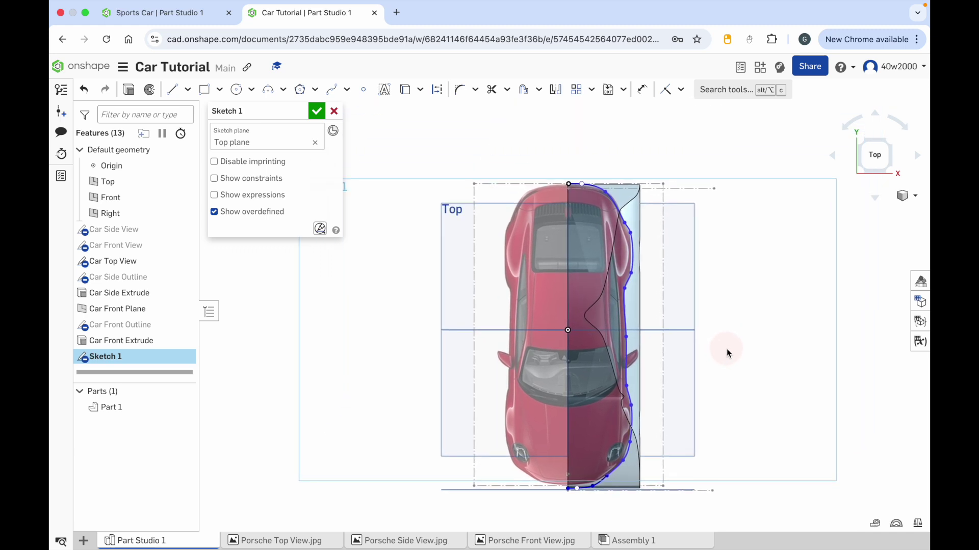
pyautogui.scroll(1, 725, 351)
pyautogui.scroll(-1, 726, 351)
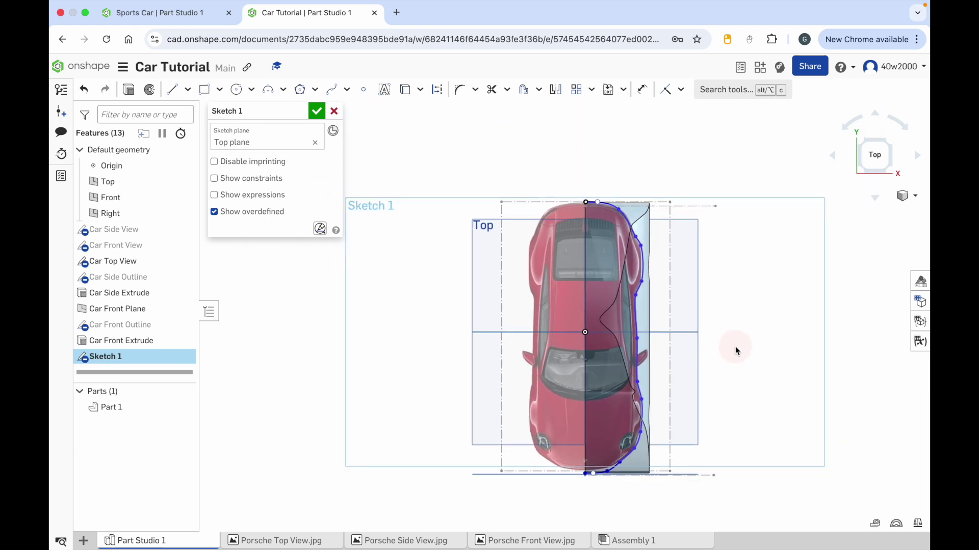
pyautogui.click(173, 90)
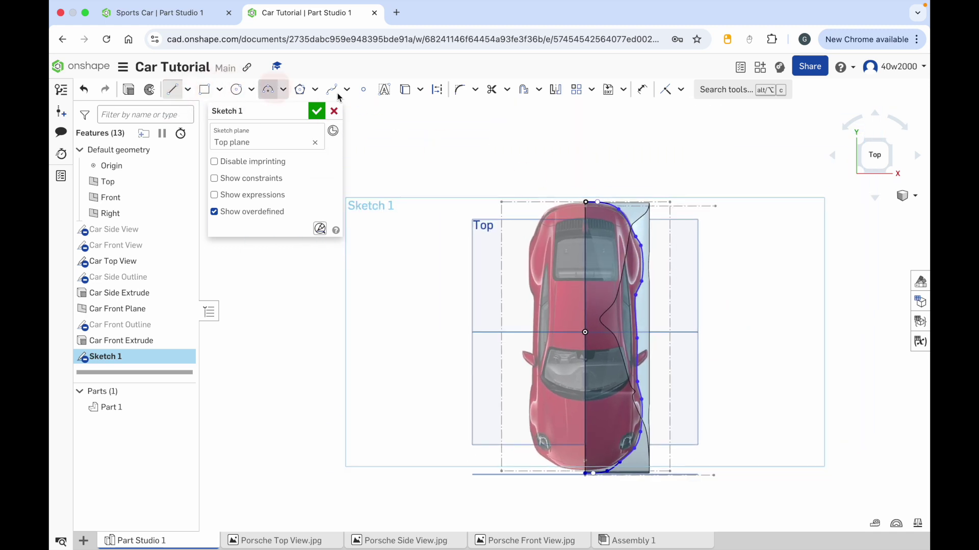
pyautogui.click(586, 203)
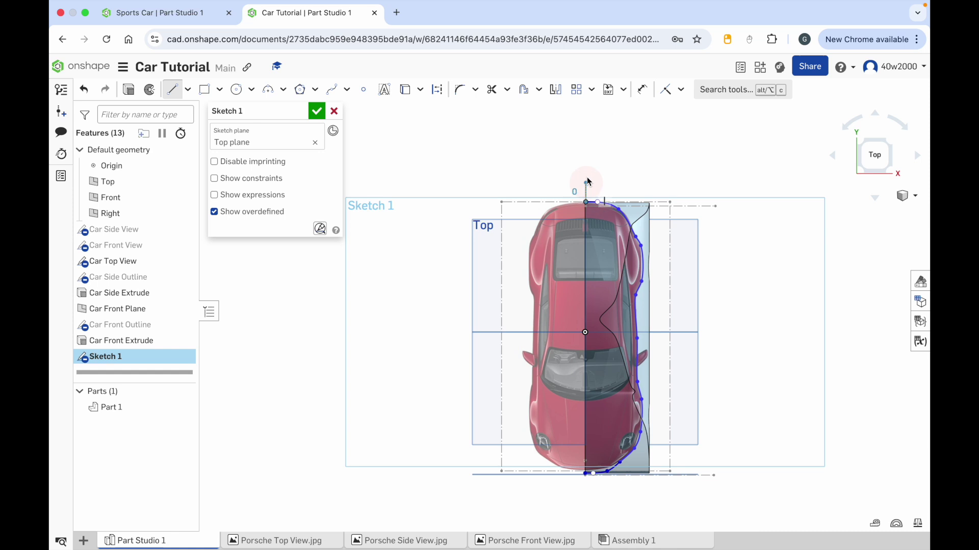
pyautogui.click(586, 143)
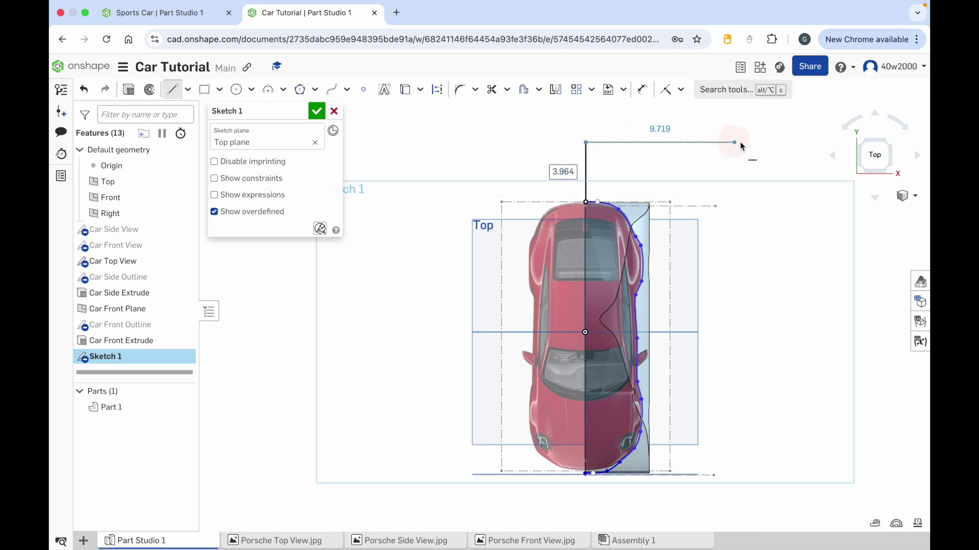
pyautogui.click(769, 143)
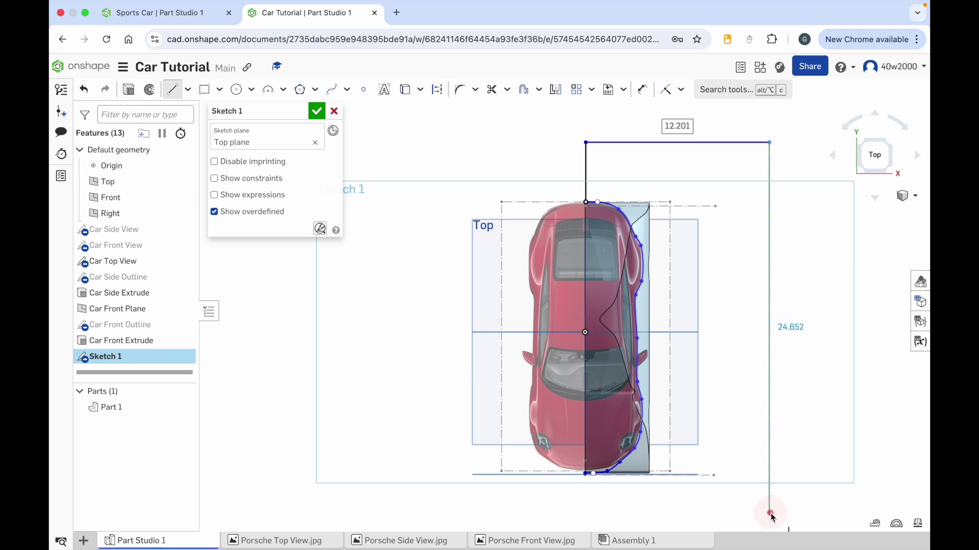
pyautogui.click(769, 513)
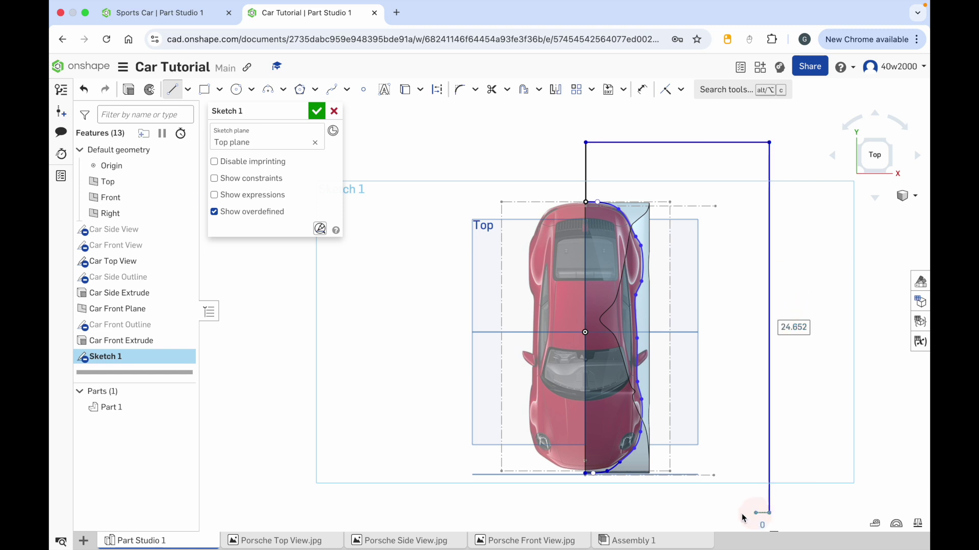
pyautogui.click(586, 513)
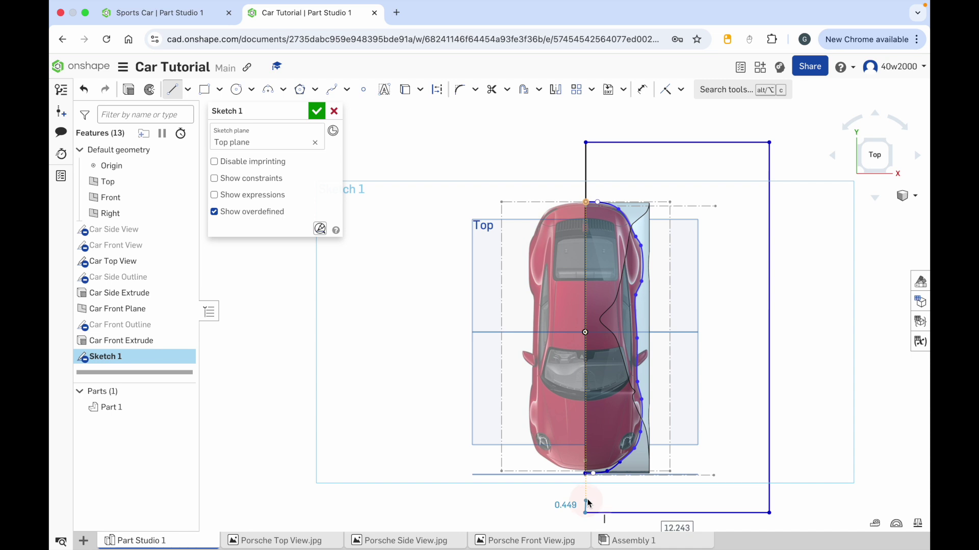
pyautogui.scroll(6, 586, 479)
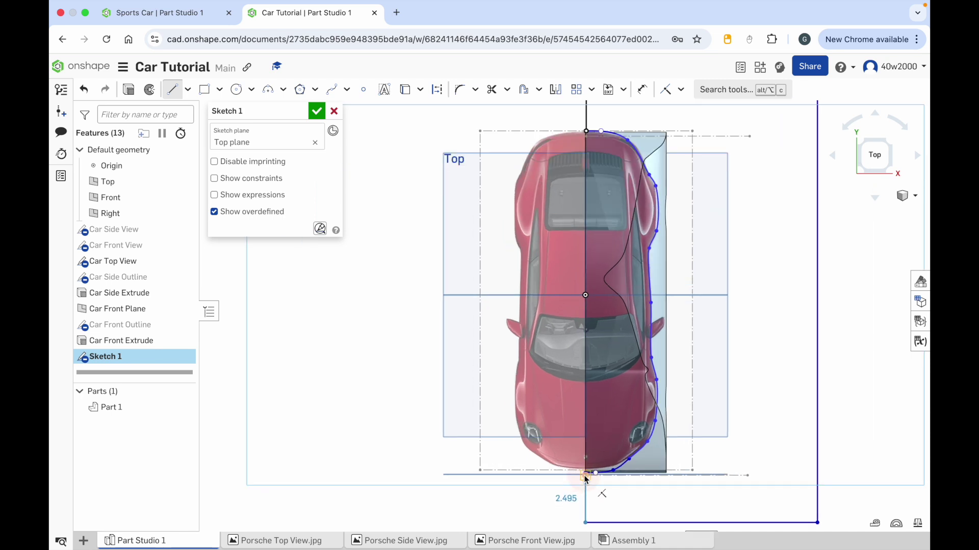
pyautogui.scroll(3, 587, 480)
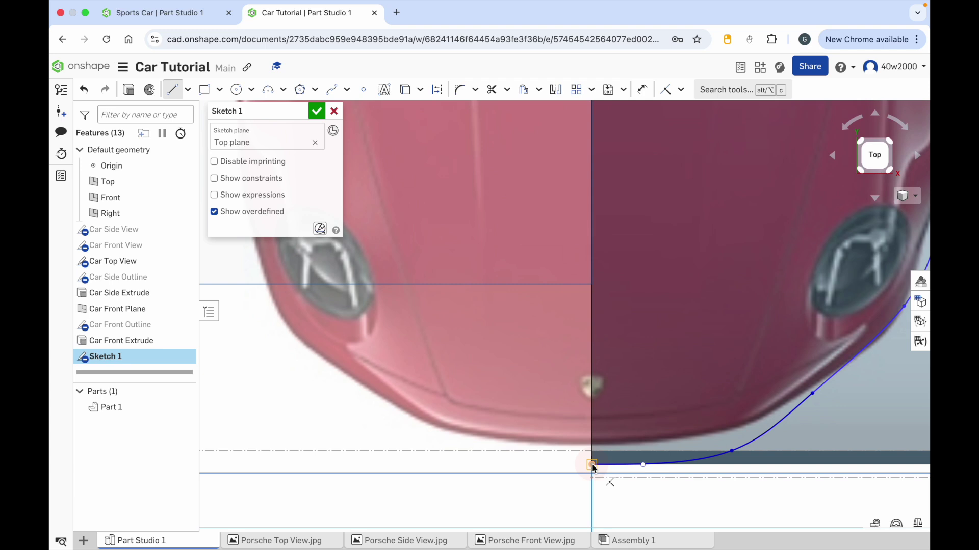
pyautogui.scroll(2, 593, 465)
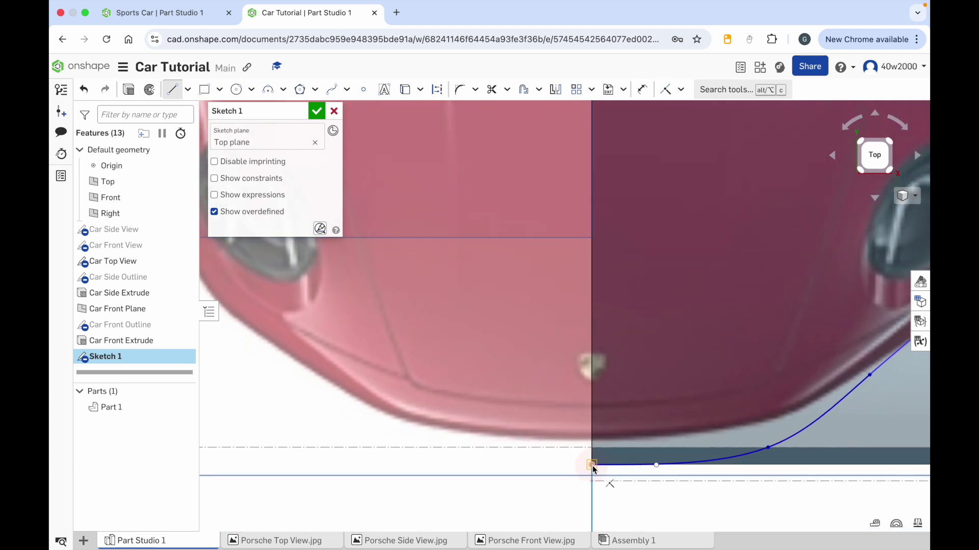
pyautogui.click(592, 465)
pyautogui.scroll(-6, 592, 466)
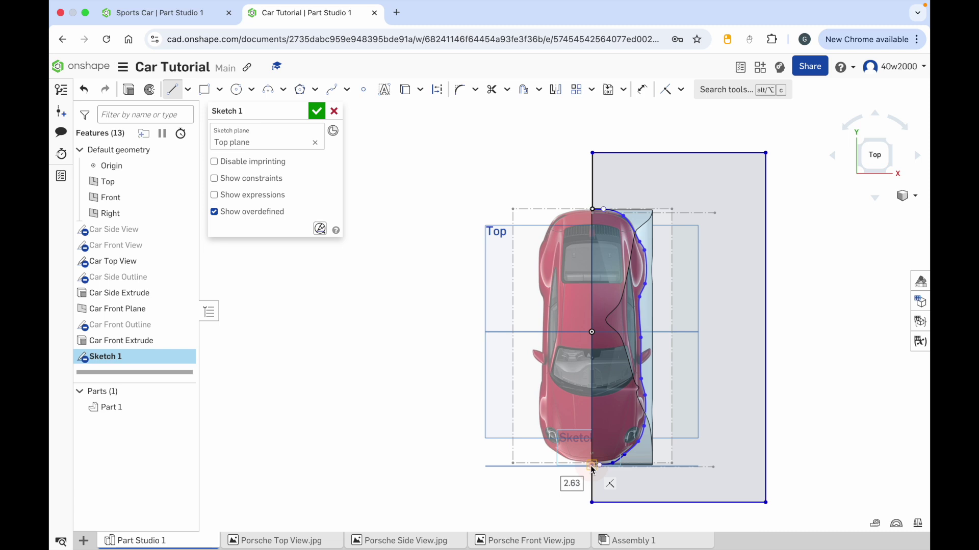
# - Rename the sketch as Car Top Outline and accept it
pyautogui.click(301, 113)
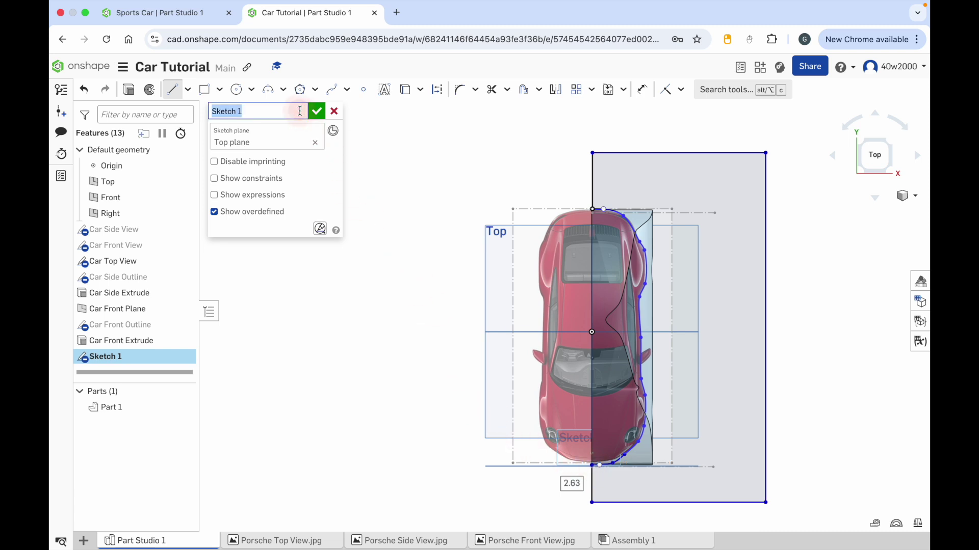
pyautogui.write('Car Top')
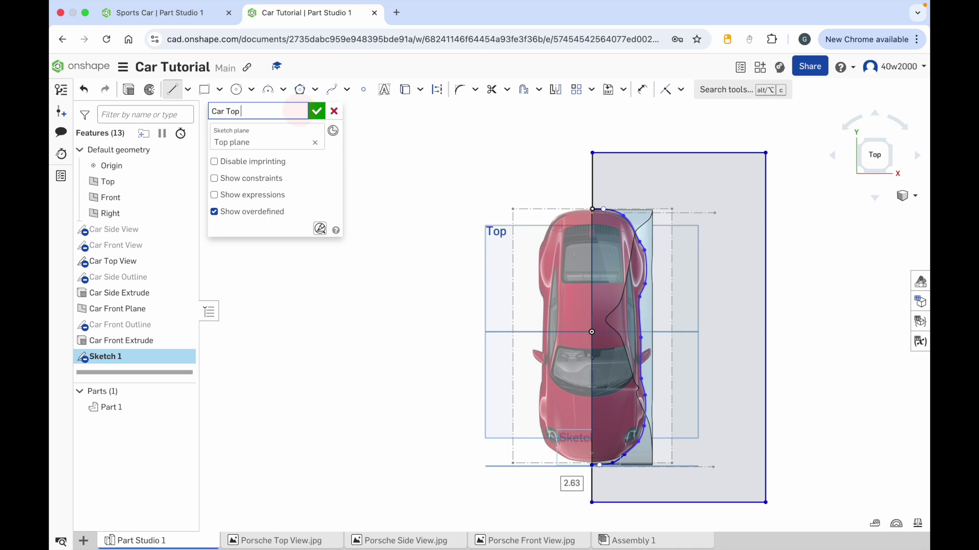
pyautogui.write(' Outline')
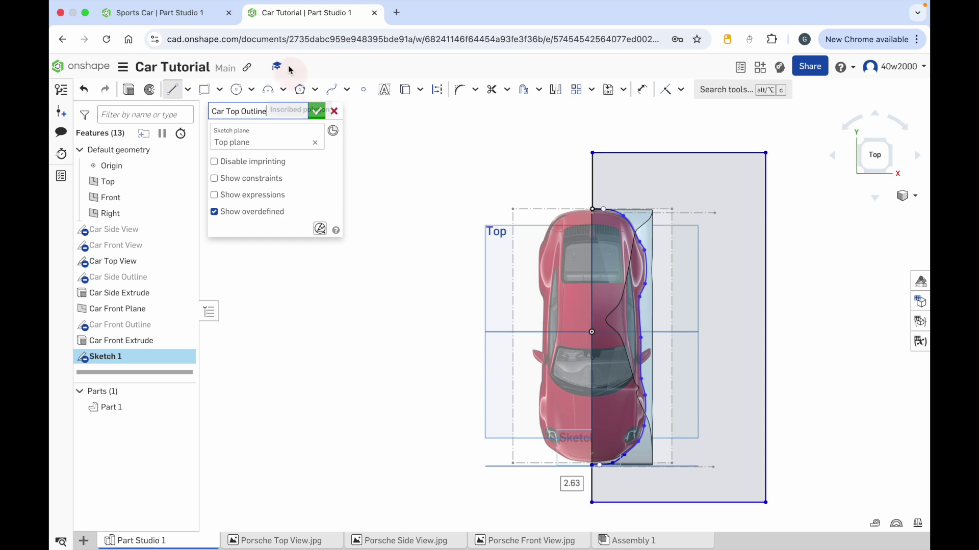
pyautogui.click(317, 112)
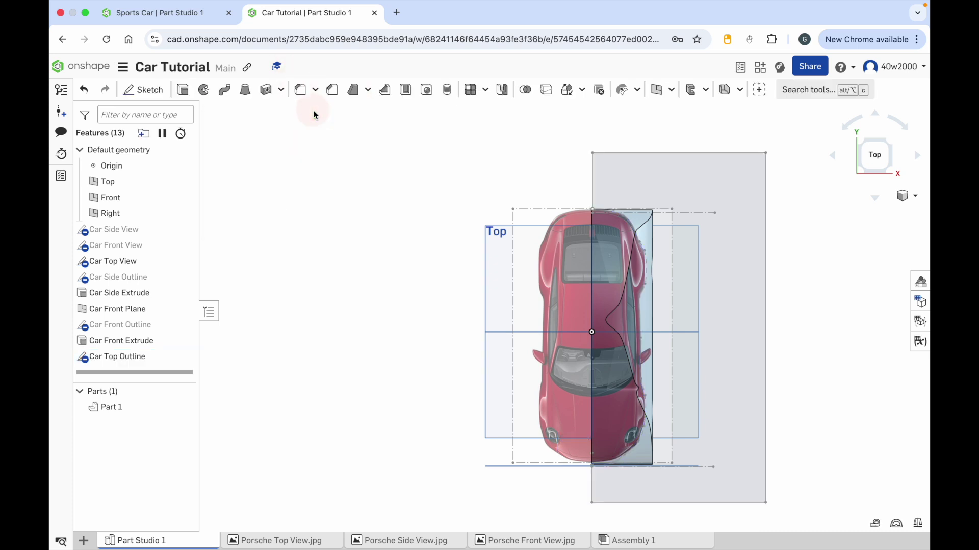
# - Cut the half body with the Car Top Outline region using a symmetric blind Remove extrusion about 8.26 cm deep
pyautogui.click(891, 173)
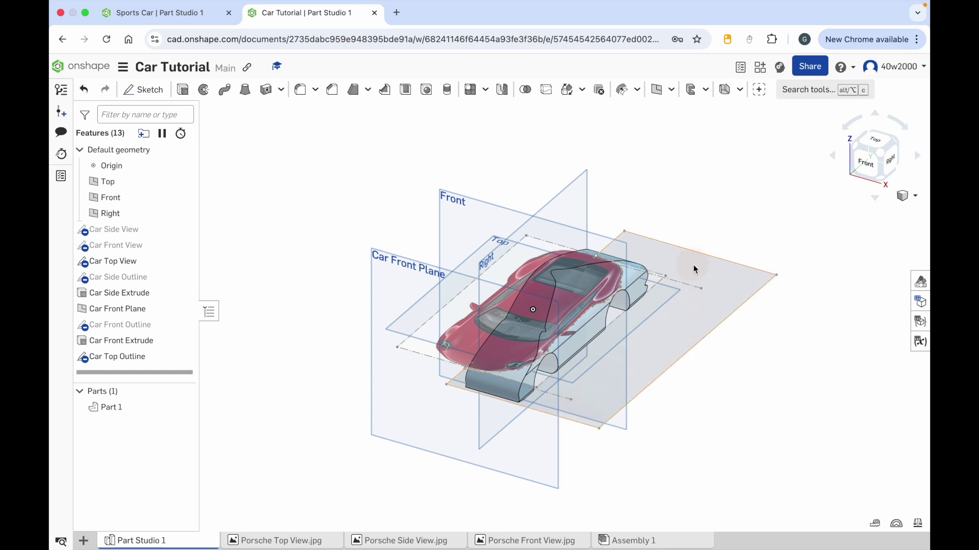
pyautogui.click(182, 90)
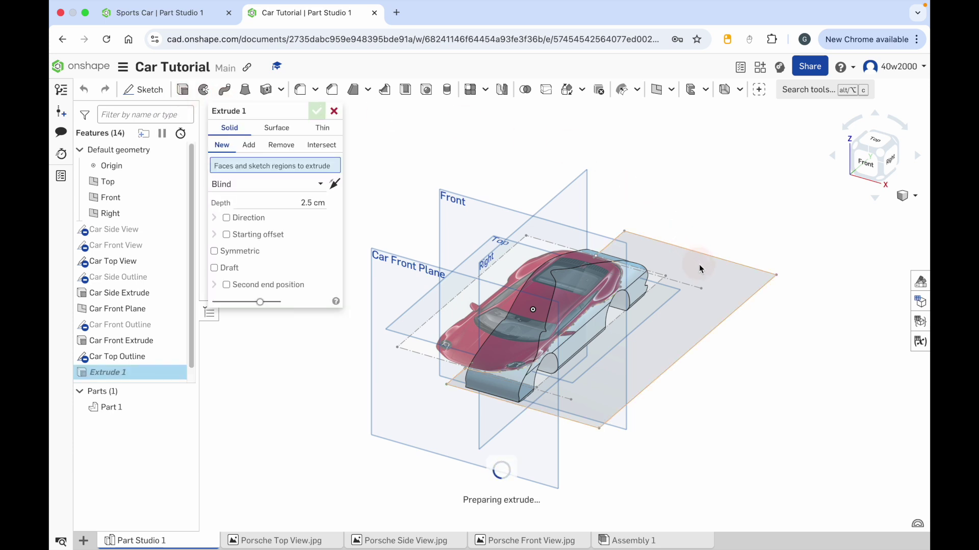
pyautogui.click(710, 289)
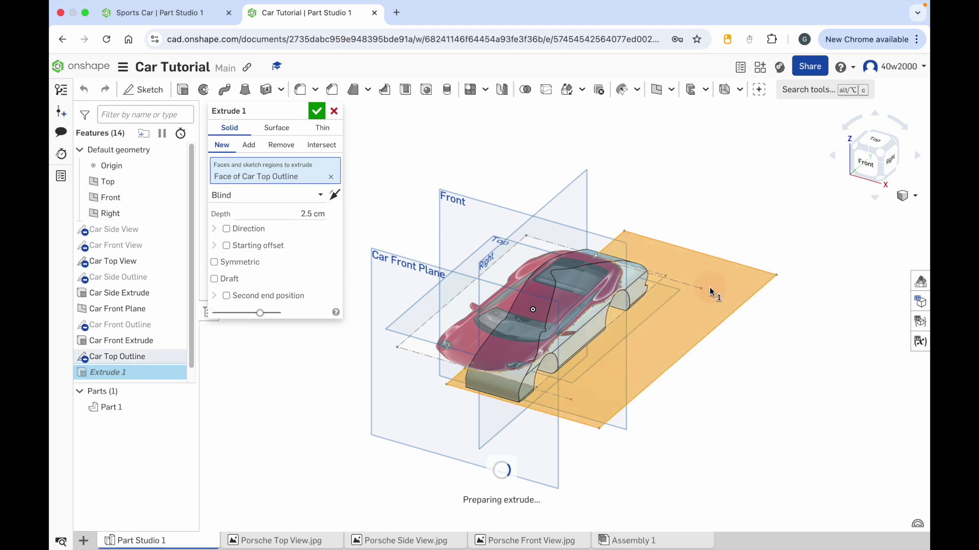
pyautogui.click(214, 262)
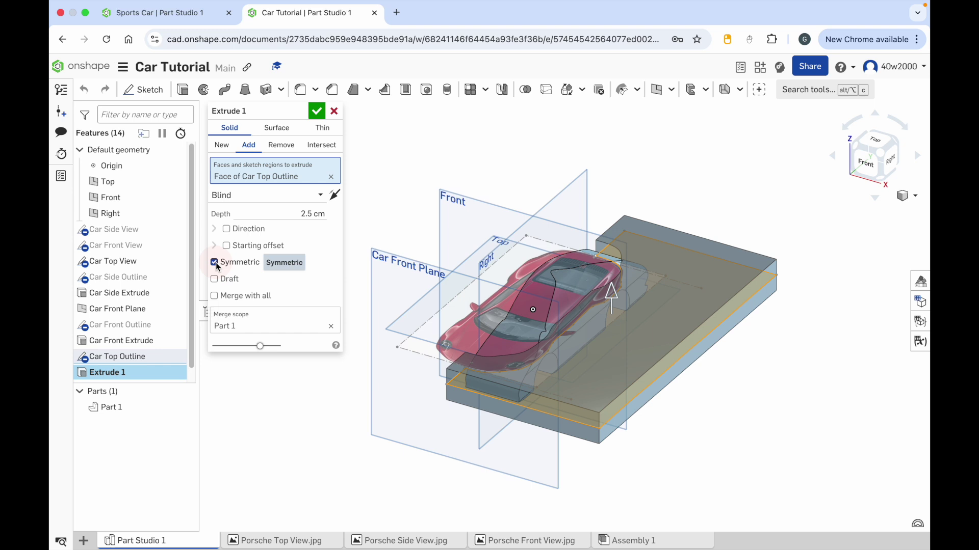
pyautogui.click(861, 162)
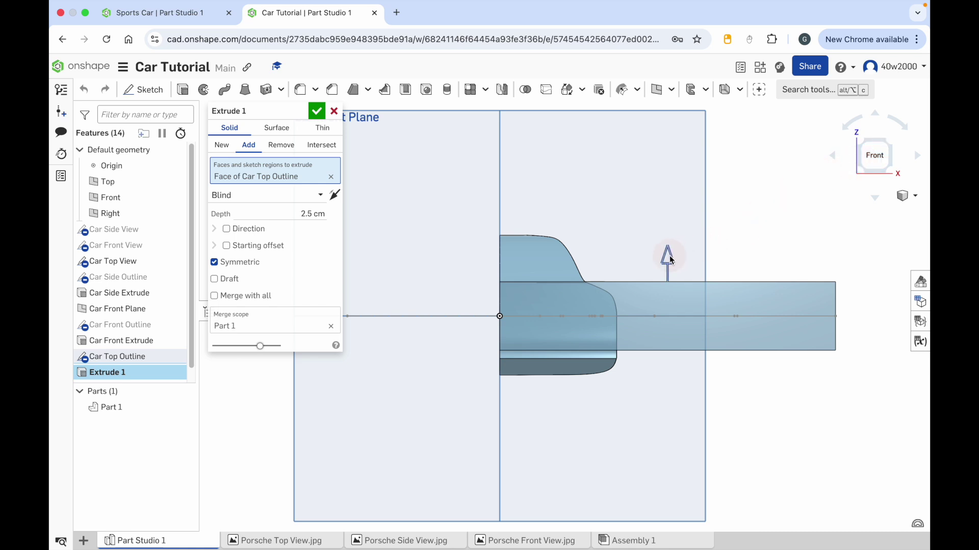
pyautogui.moveTo(669, 255); pyautogui.dragTo(673, 177)
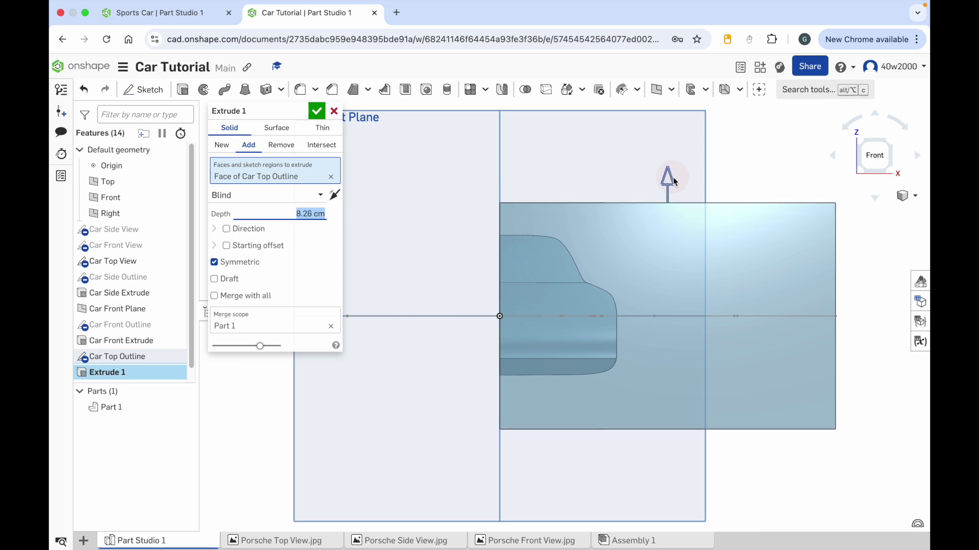
pyautogui.click(234, 130)
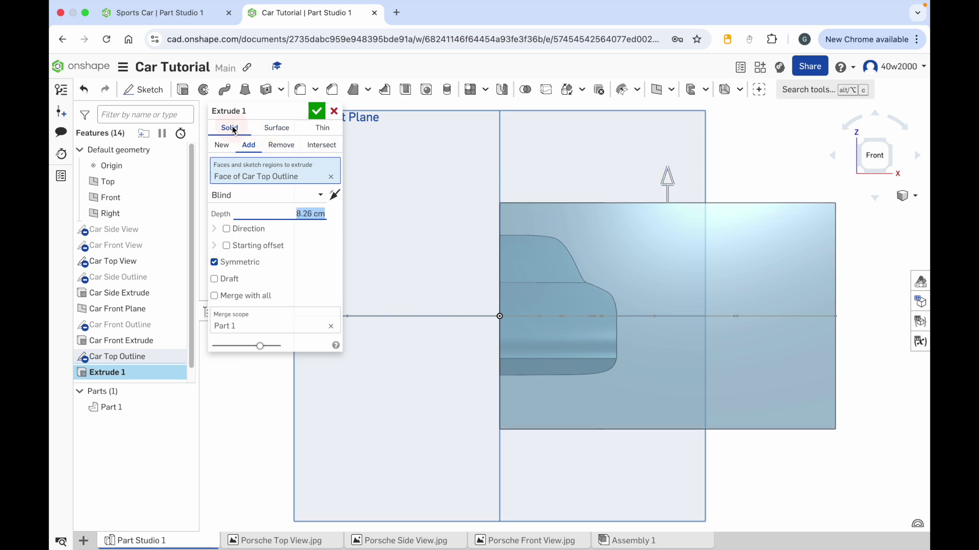
pyautogui.click(281, 147)
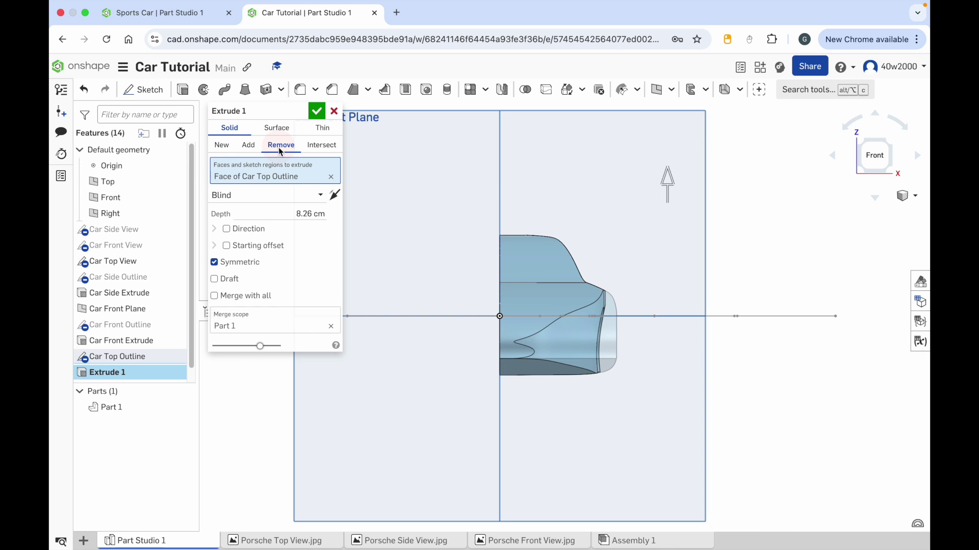
# - Rename the cut as Car Top Remove, accept it, and hide the Car Top View reference sketch
pyautogui.click(299, 112)
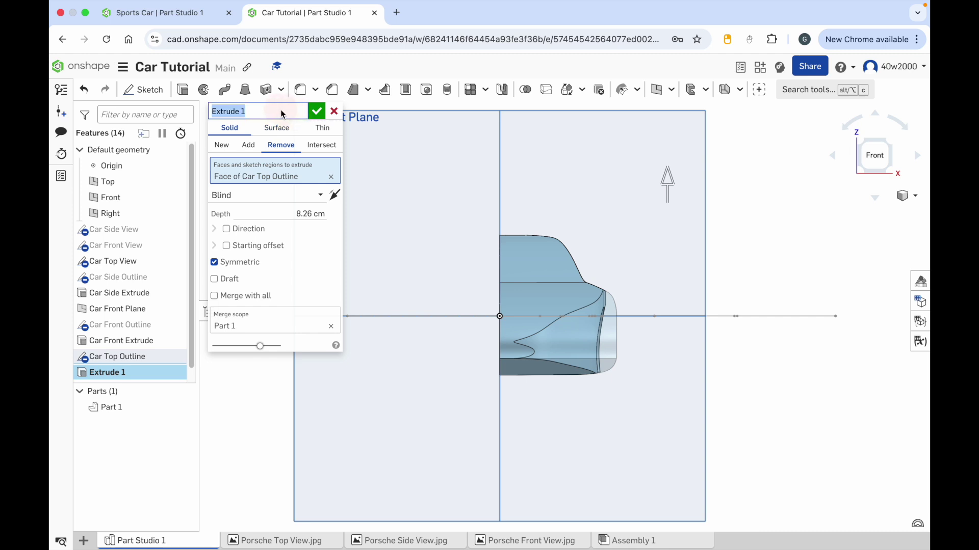
pyautogui.write('Car Top Remove')
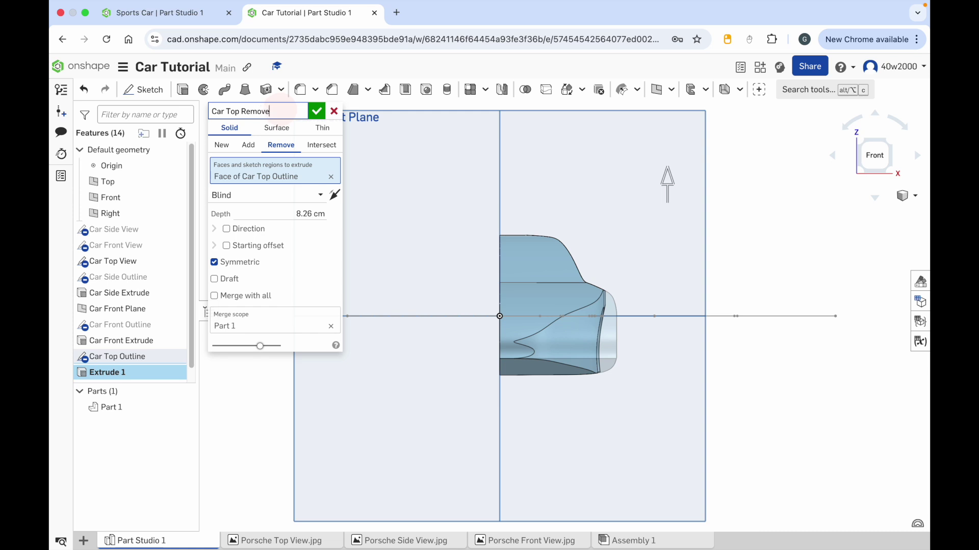
pyautogui.click(316, 113)
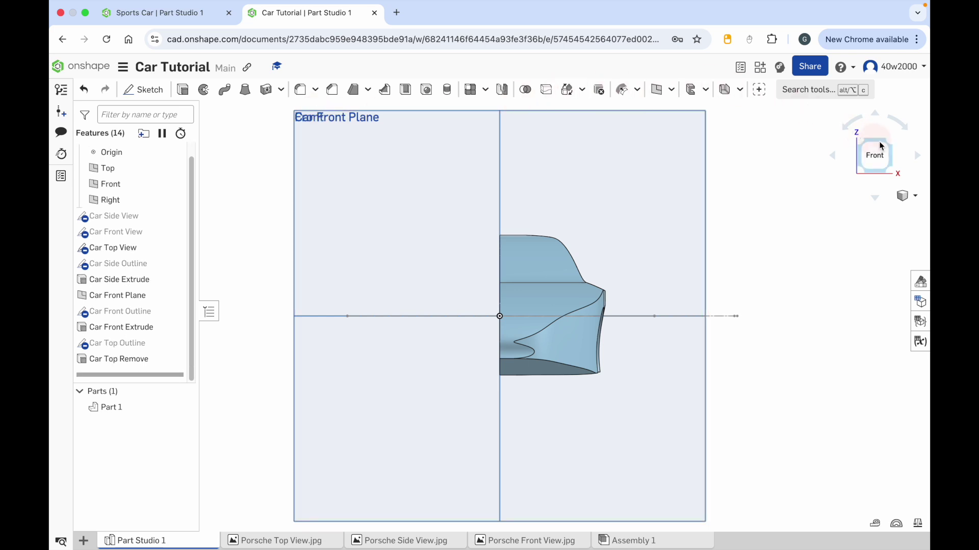
pyautogui.click(892, 145)
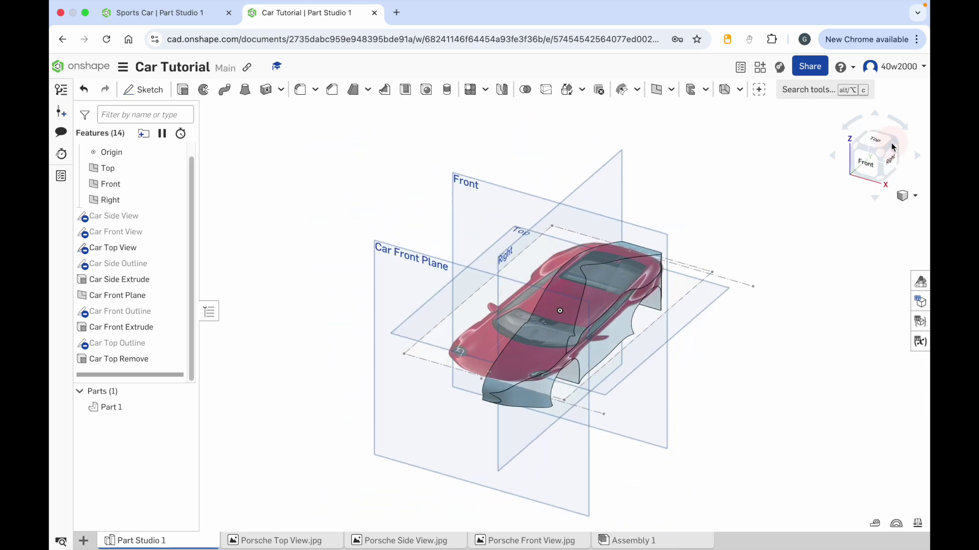
pyautogui.moveTo(174, 248)
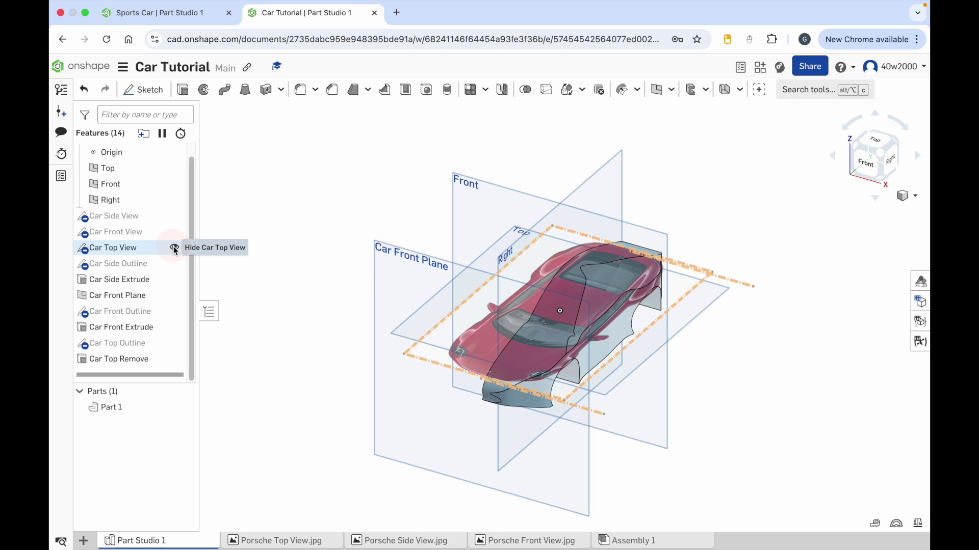
pyautogui.click(174, 248)
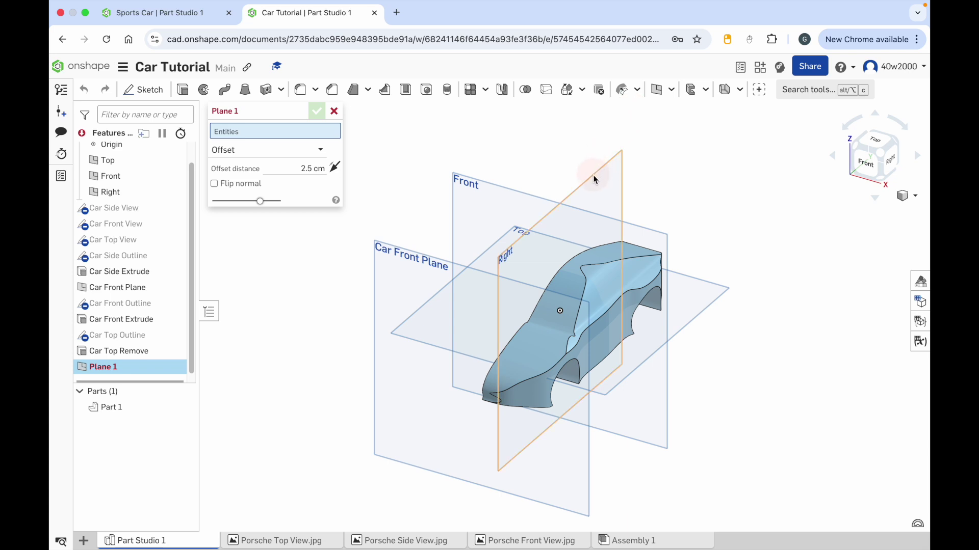
# - Create a plane offset about 4.13 cm from the Right plane, just outside the body's side, and name it Window Plane
pyautogui.click(595, 179)
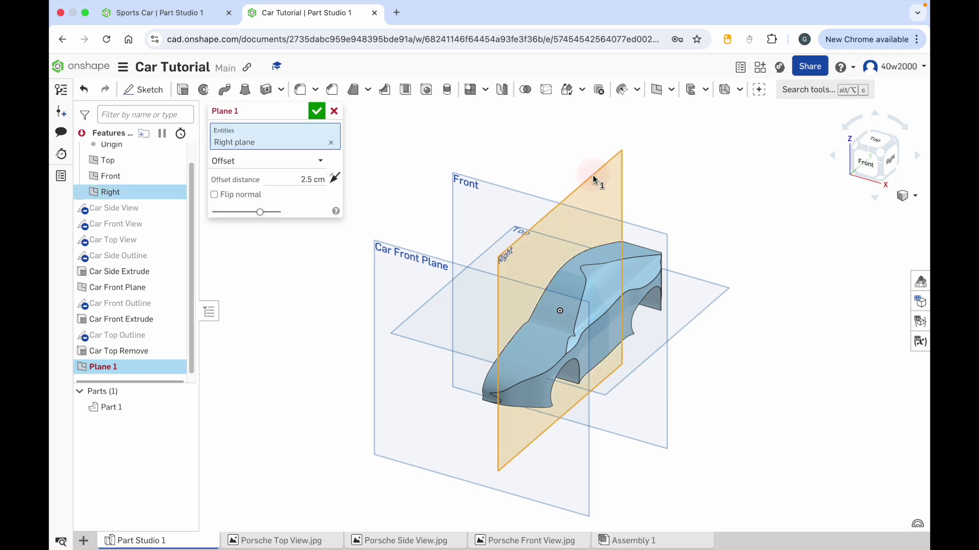
pyautogui.click(706, 164)
pyautogui.click(861, 173)
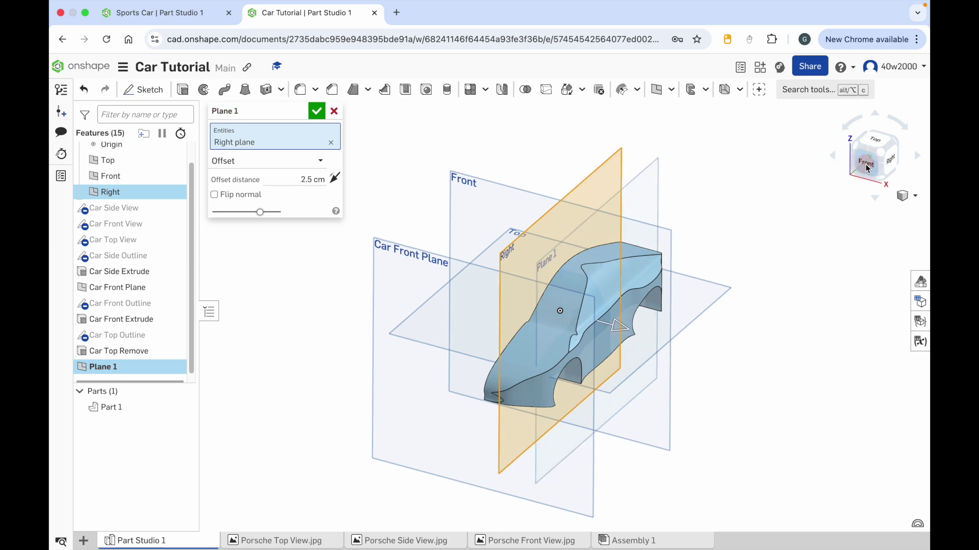
pyautogui.moveTo(657, 316); pyautogui.dragTo(708, 316)
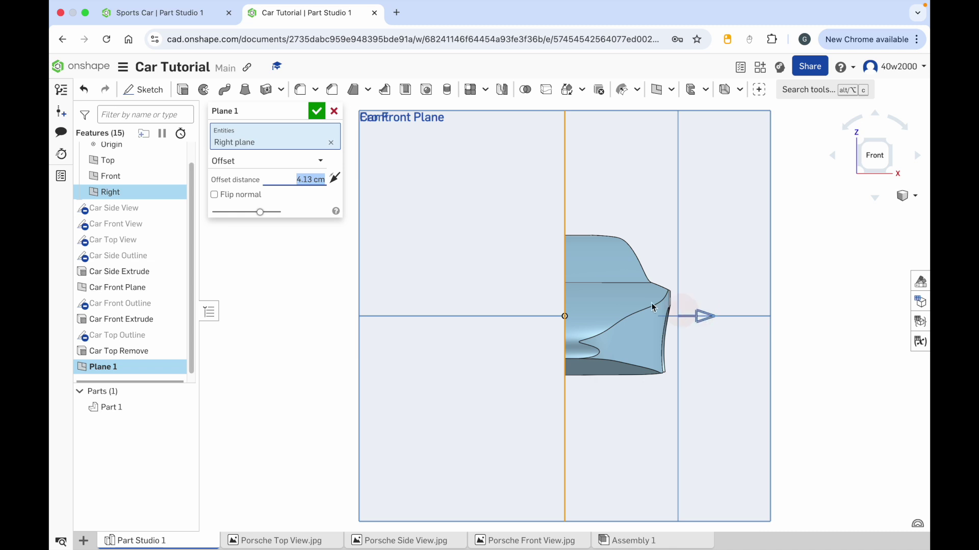
pyautogui.click(297, 110)
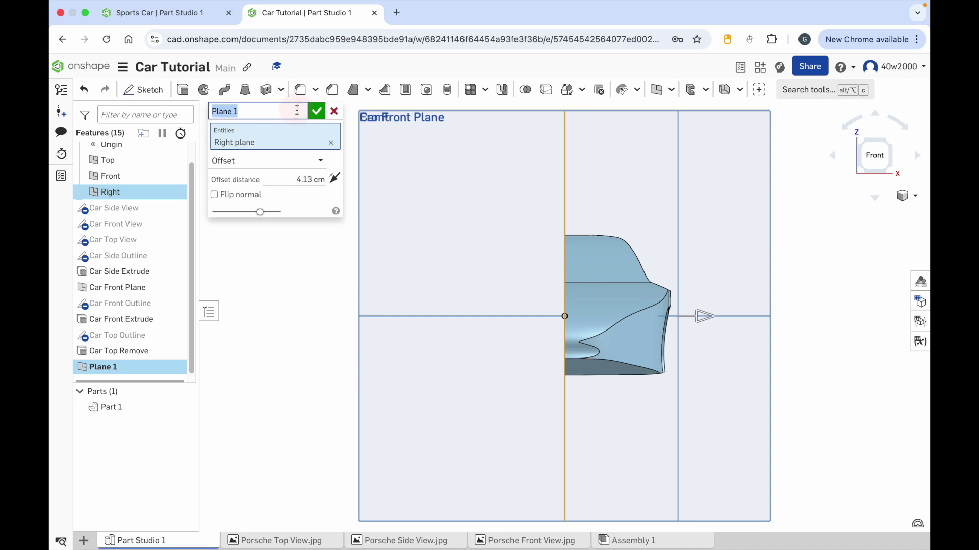
pyautogui.write('Window Plane')
pyautogui.click(316, 111)
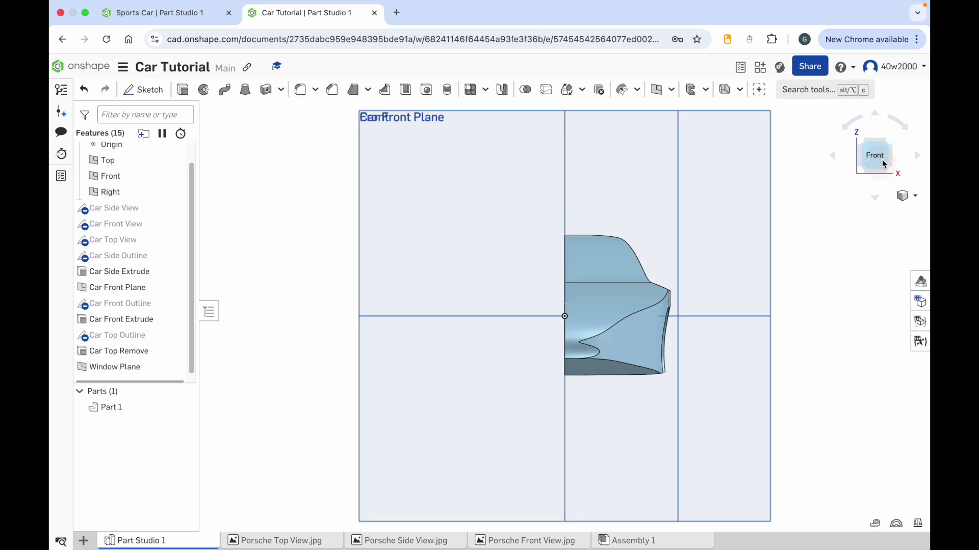
# - Start a sketch on the Window Plane in the right view and show the Car Side View reference image
pyautogui.click(890, 146)
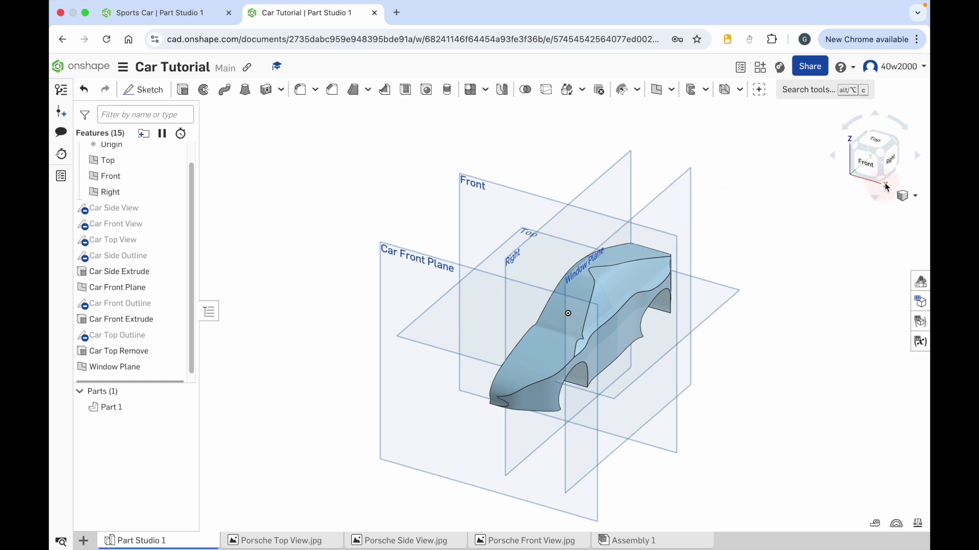
pyautogui.click(893, 165)
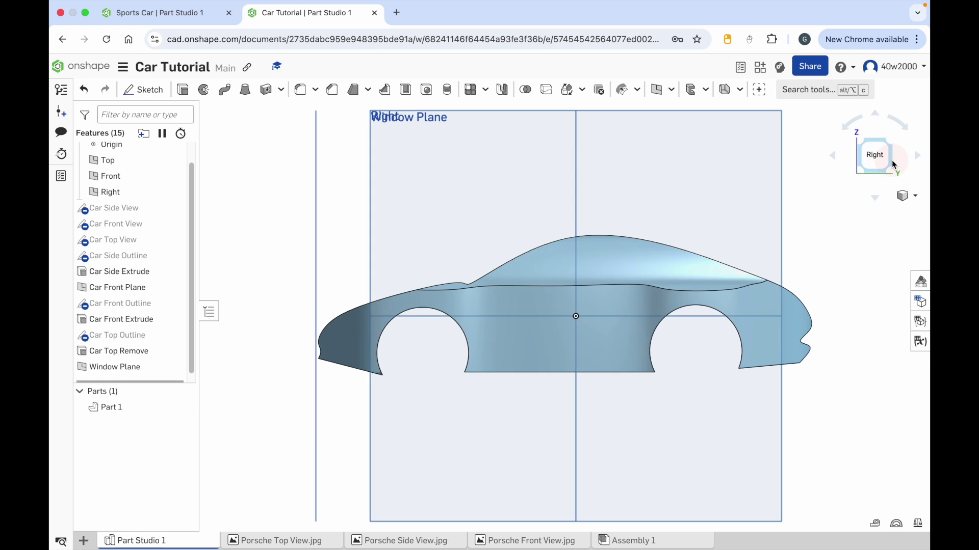
pyautogui.click(154, 91)
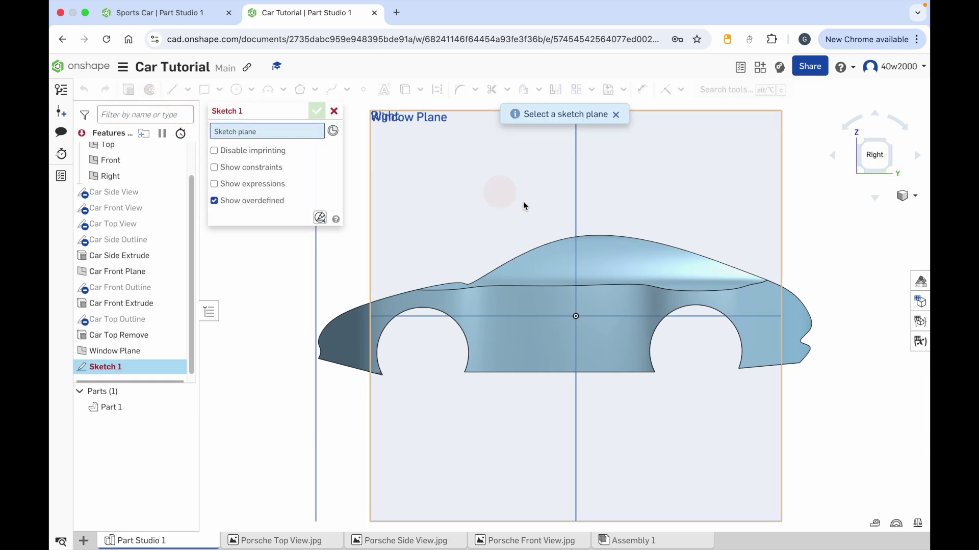
pyautogui.click(781, 198)
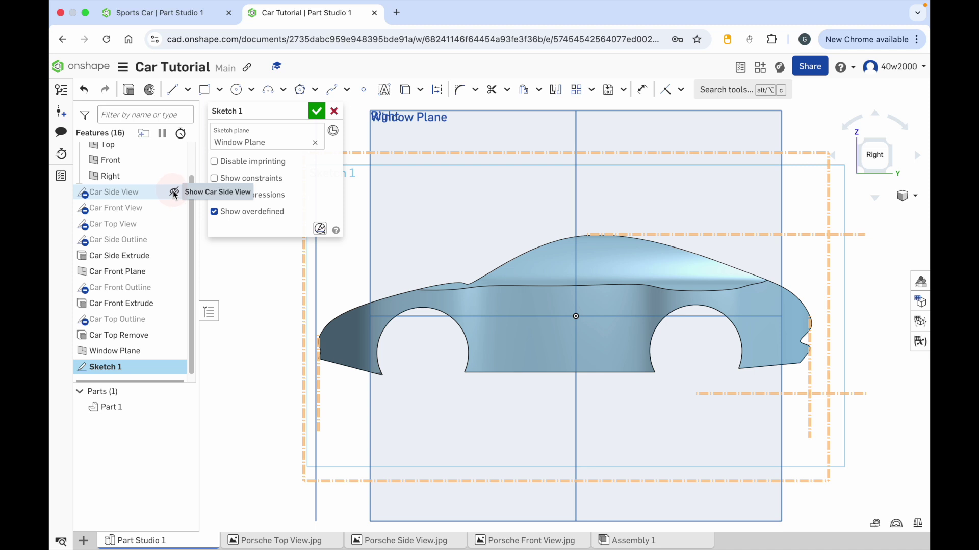
pyautogui.click(173, 192)
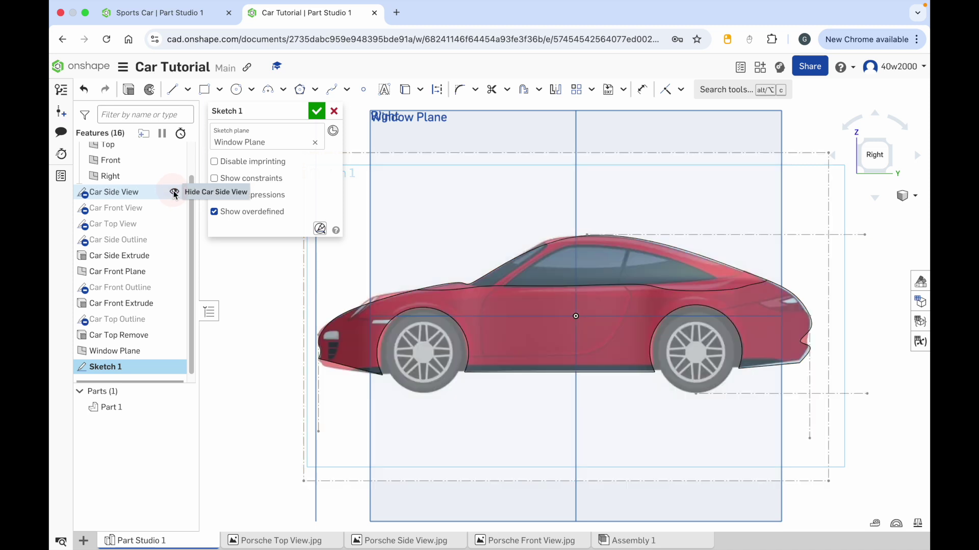
# - Trace the front side window's upper edge with a spline from its lower front corner over the roofline to the window divider
pyautogui.click(332, 91)
pyautogui.scroll(3, 610, 215)
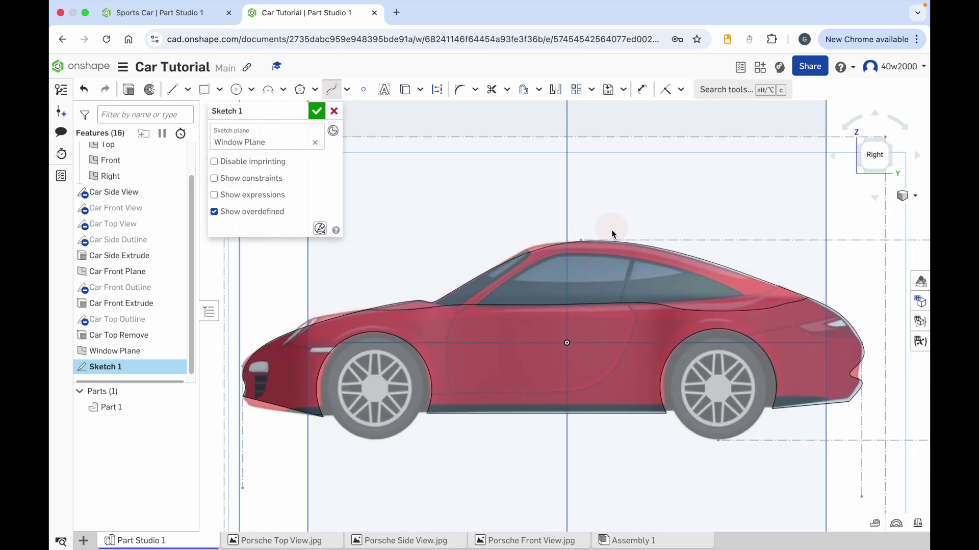
pyautogui.scroll(3, 611, 232)
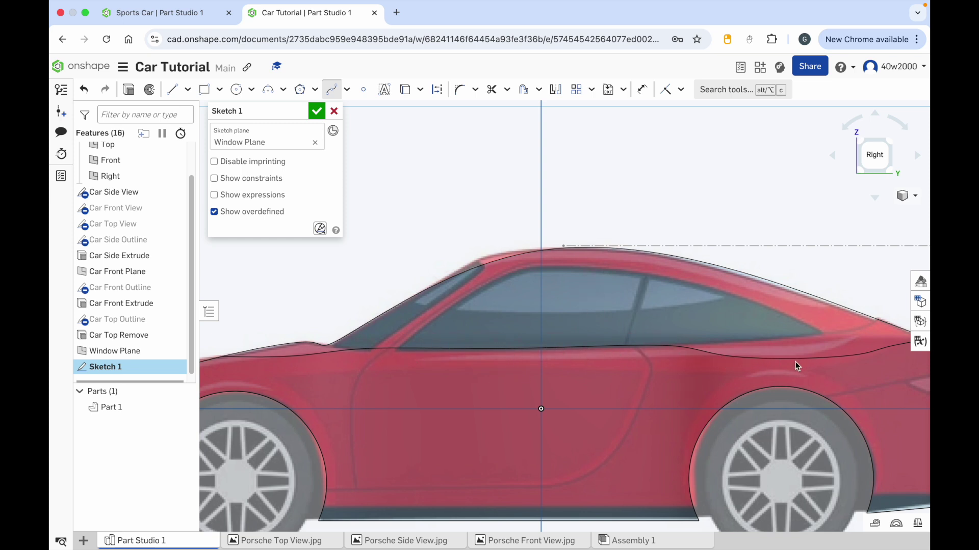
pyautogui.click(406, 344)
pyautogui.click(522, 271)
pyautogui.press('Escape')
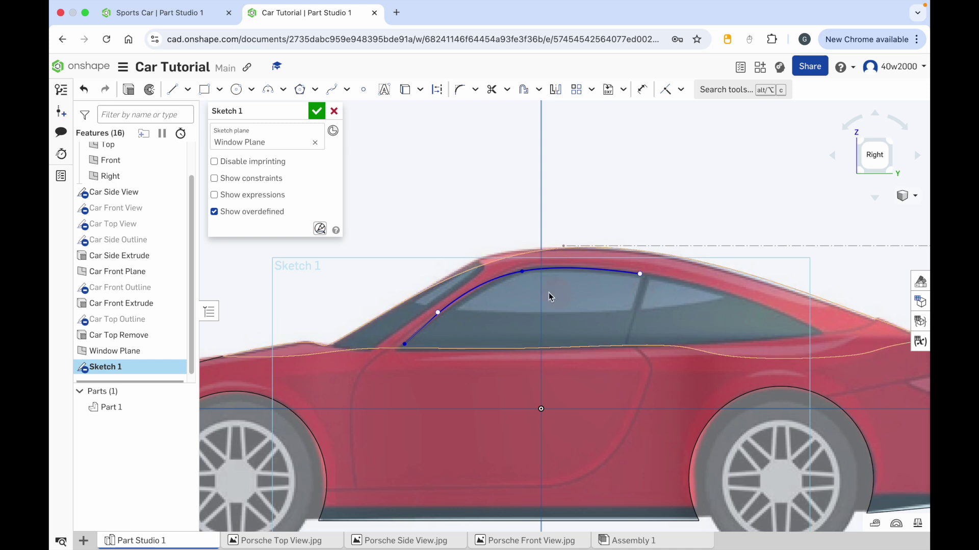
# - Close the front window outline with a line about 1.26 cm down the divider and one about 3.96 cm along the lower edge
pyautogui.click(174, 91)
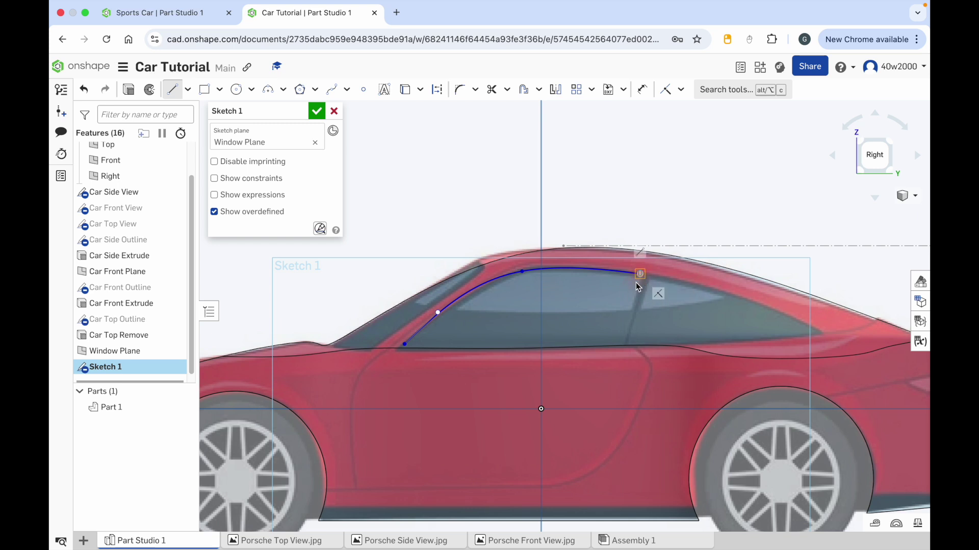
pyautogui.click(623, 342)
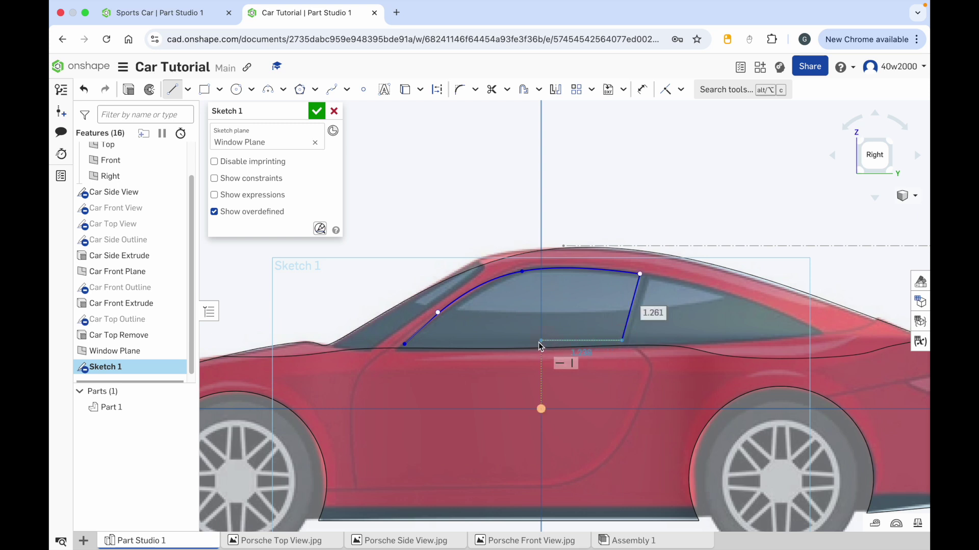
pyautogui.click(405, 345)
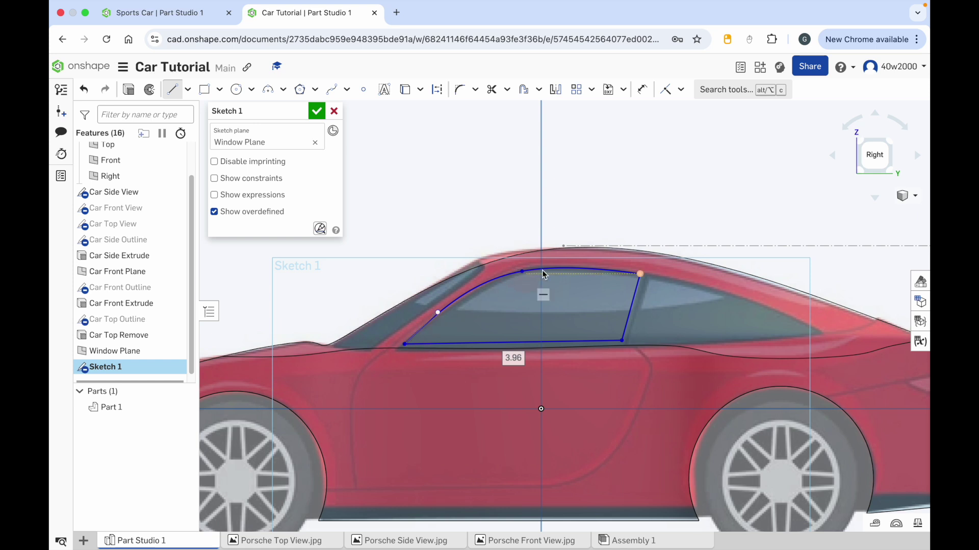
# - Trace the rear side window's upper edge with a spline from just behind the divider to the window's rear corner
pyautogui.click(332, 92)
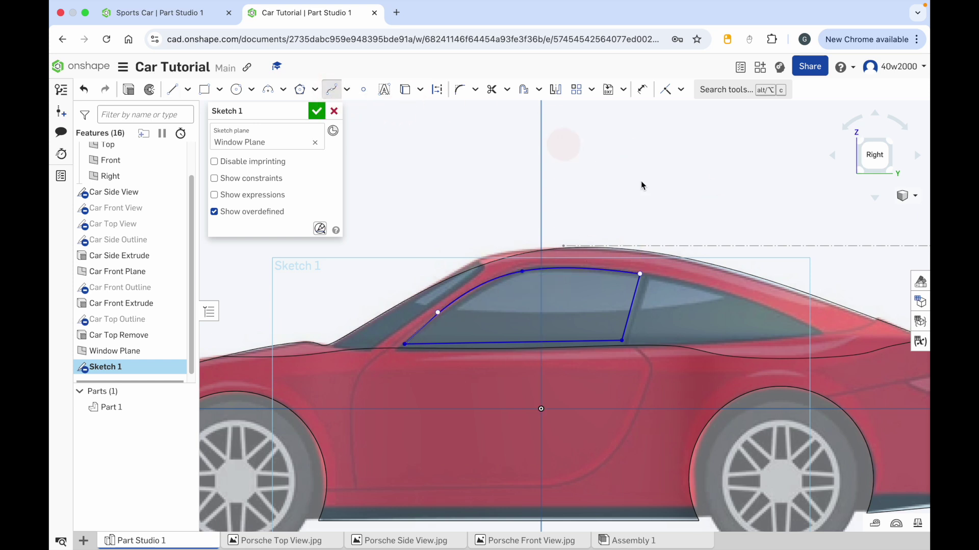
pyautogui.click(649, 276)
pyautogui.click(748, 302)
pyautogui.doubleClick(817, 335)
pyautogui.press('Escape')
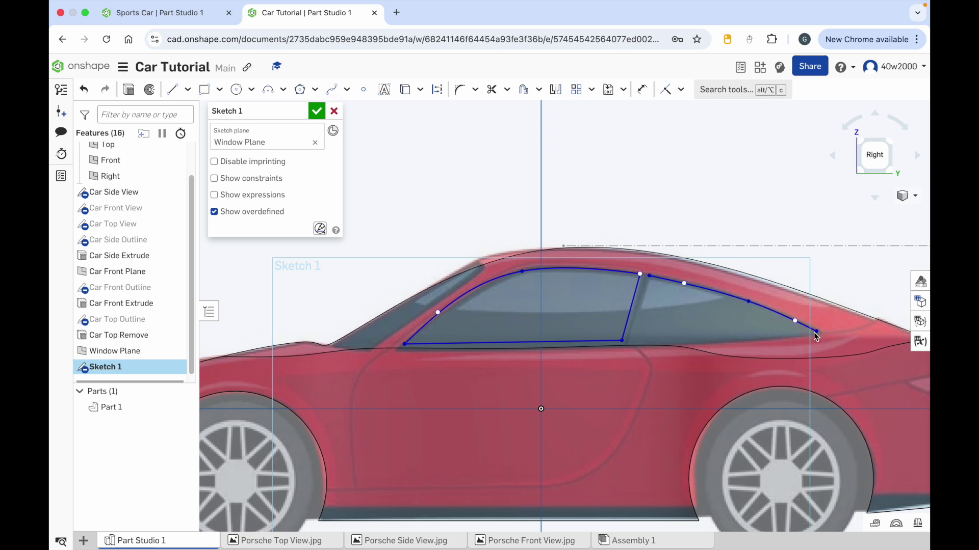
# - Close the rear window outline with a line about 3.38 cm along its lower edge and one about 1.24 cm up the divider
pyautogui.click(172, 89)
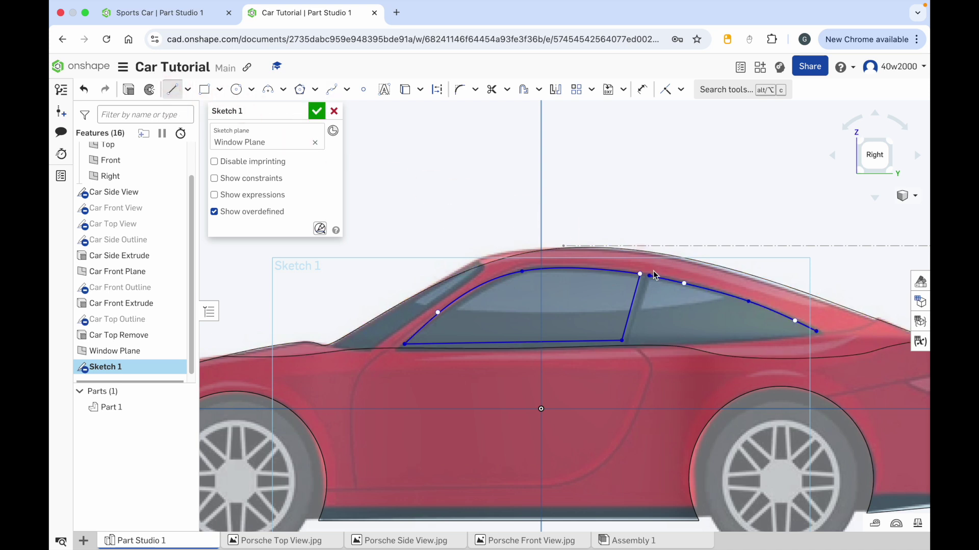
pyautogui.click(817, 332)
pyautogui.click(631, 341)
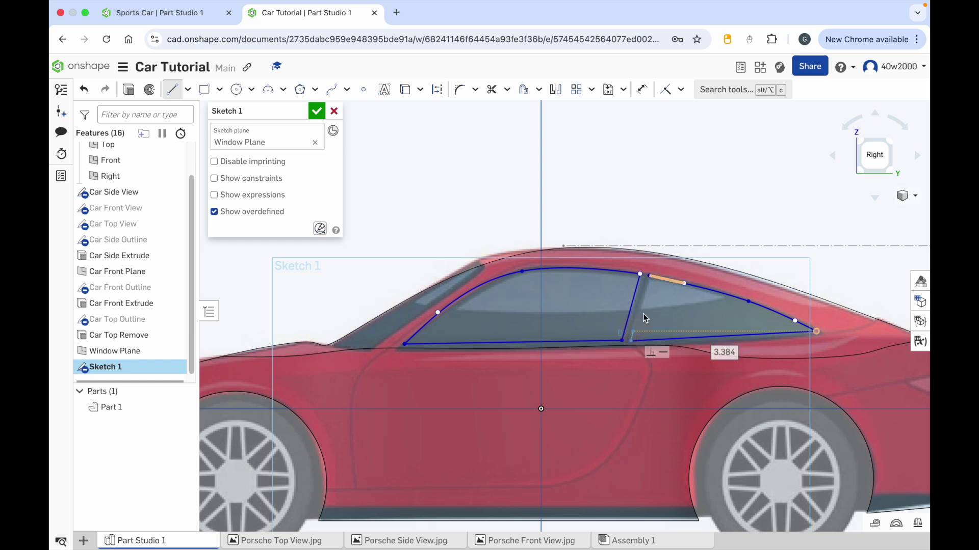
pyautogui.click(650, 277)
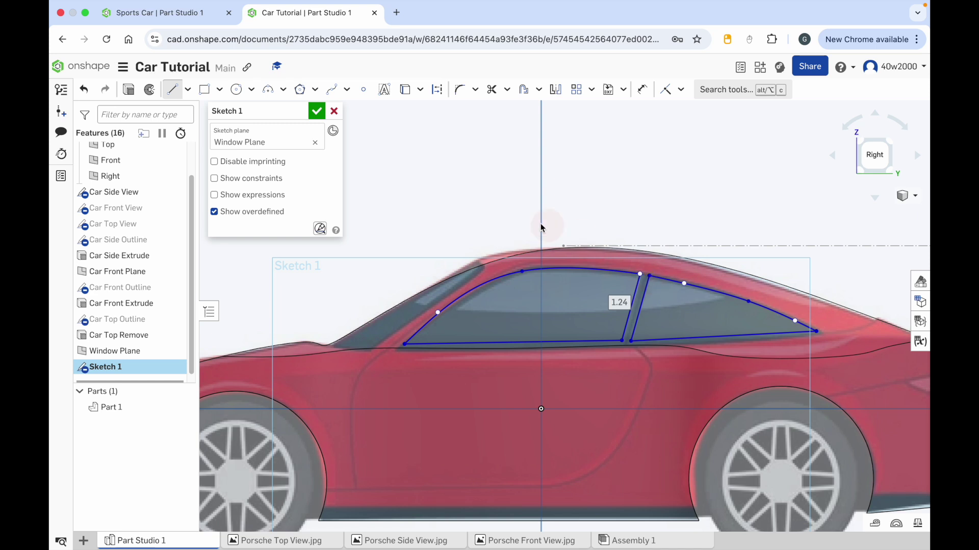
# - Rename the sketch as Window Sketch and accept it
pyautogui.click(299, 111)
pyautogui.write('Window Sketch')
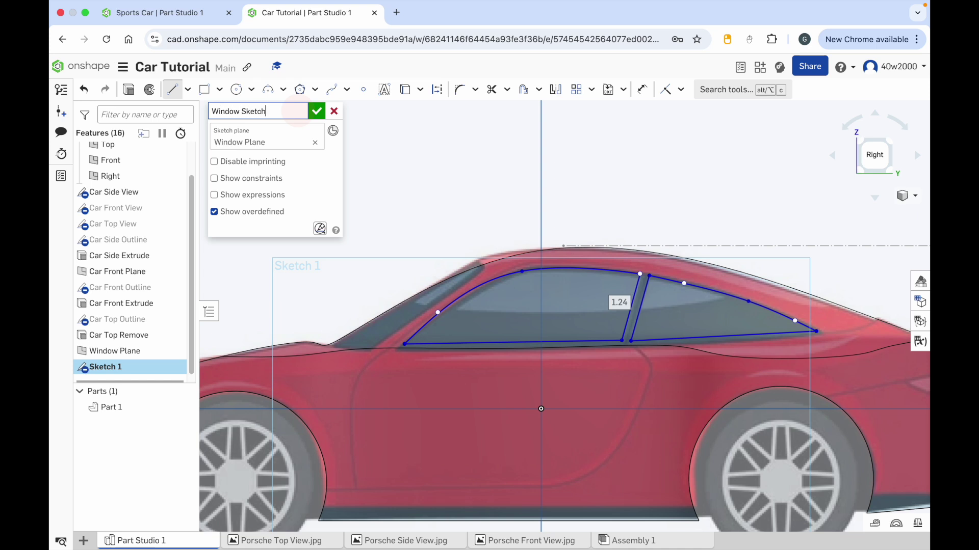
pyautogui.click(315, 111)
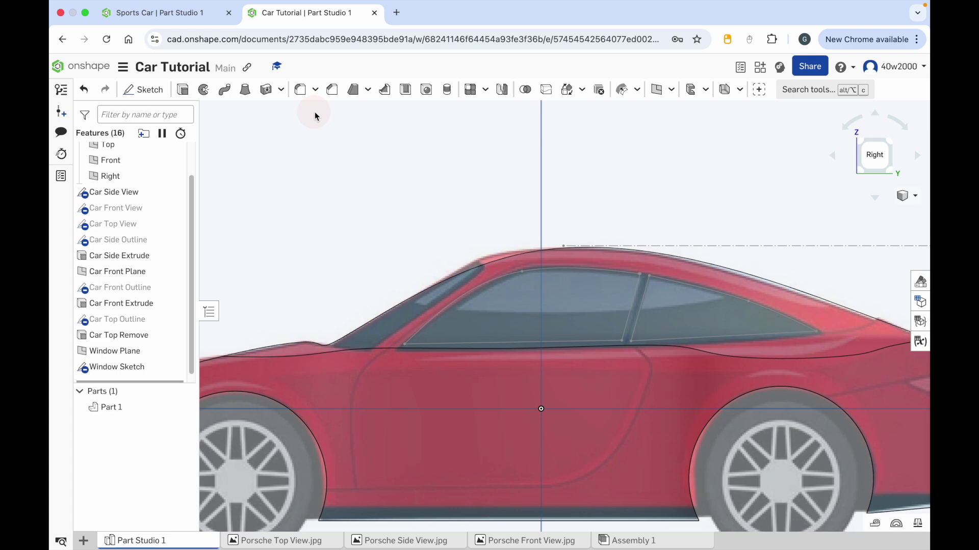
# - Cut the front window region of Window Sketch through the half body with a blind Remove extrusion about 4.33 cm deep, past the centreline
pyautogui.click(861, 145)
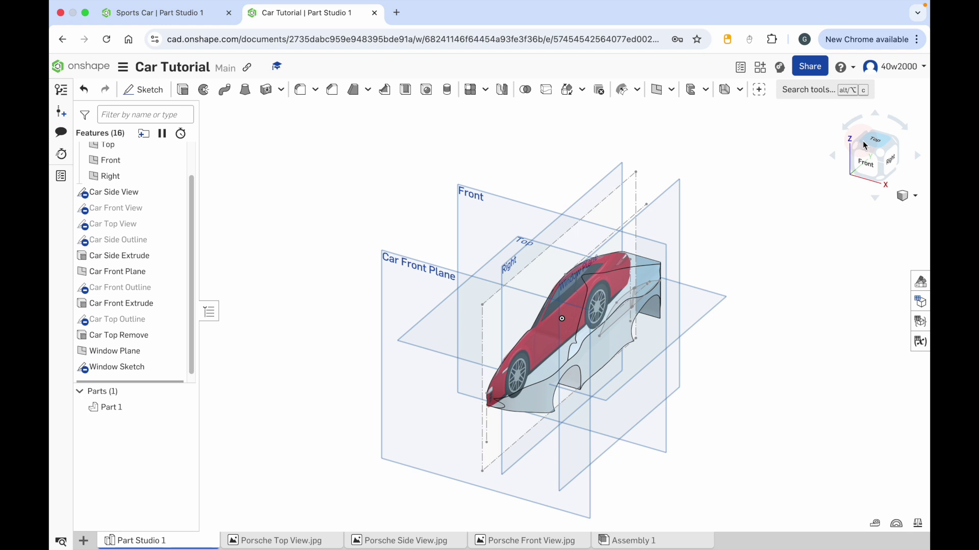
pyautogui.click(182, 89)
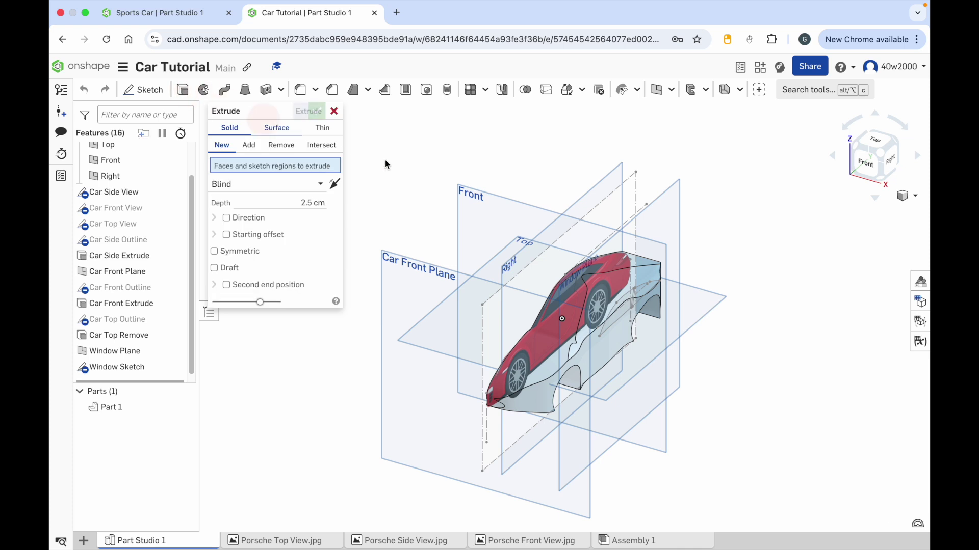
pyautogui.click(616, 317)
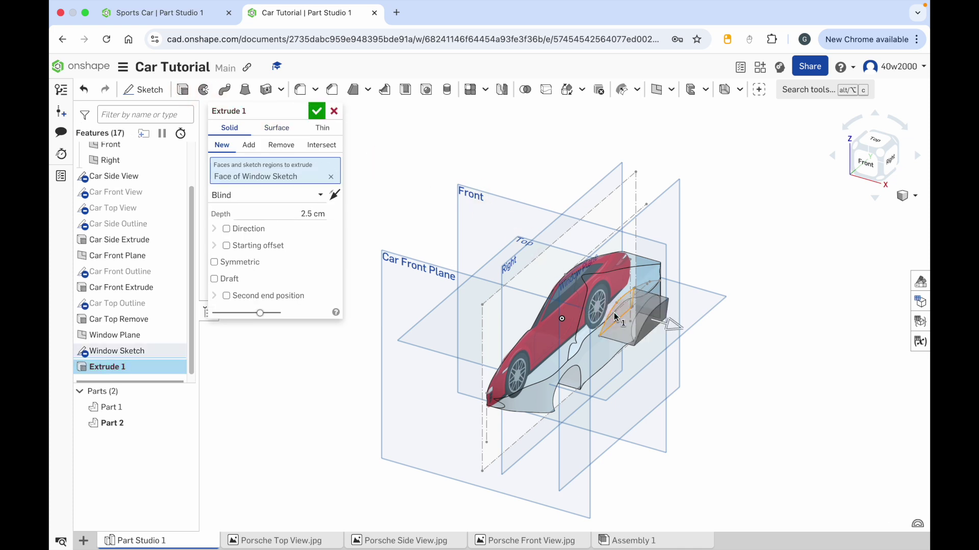
pyautogui.click(680, 329)
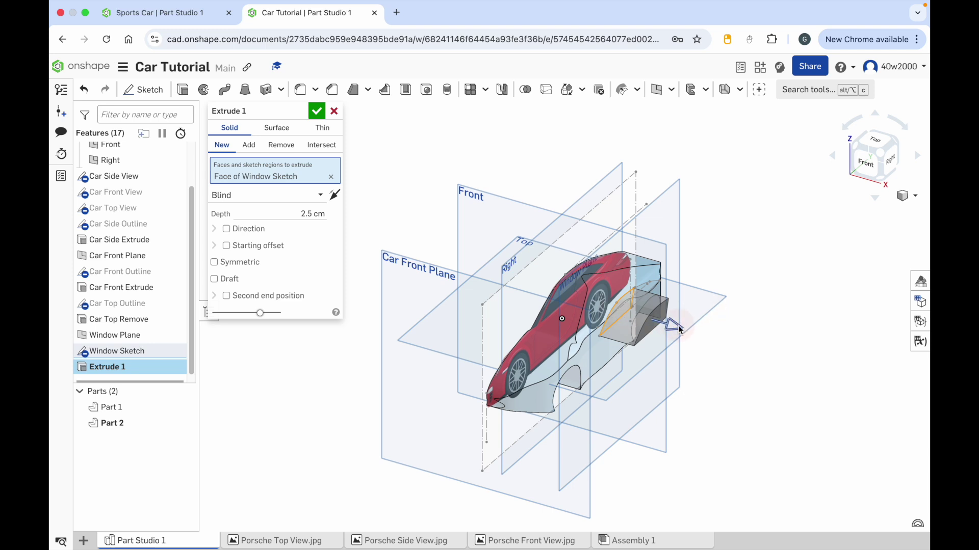
pyautogui.click(865, 166)
pyautogui.moveTo(734, 261); pyautogui.dragTo(586, 264)
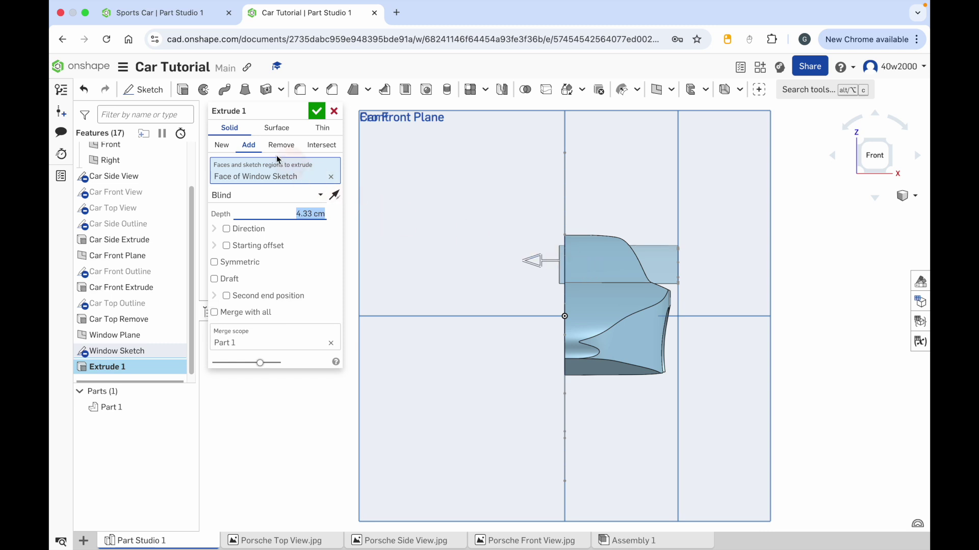
pyautogui.click(233, 125)
pyautogui.click(284, 147)
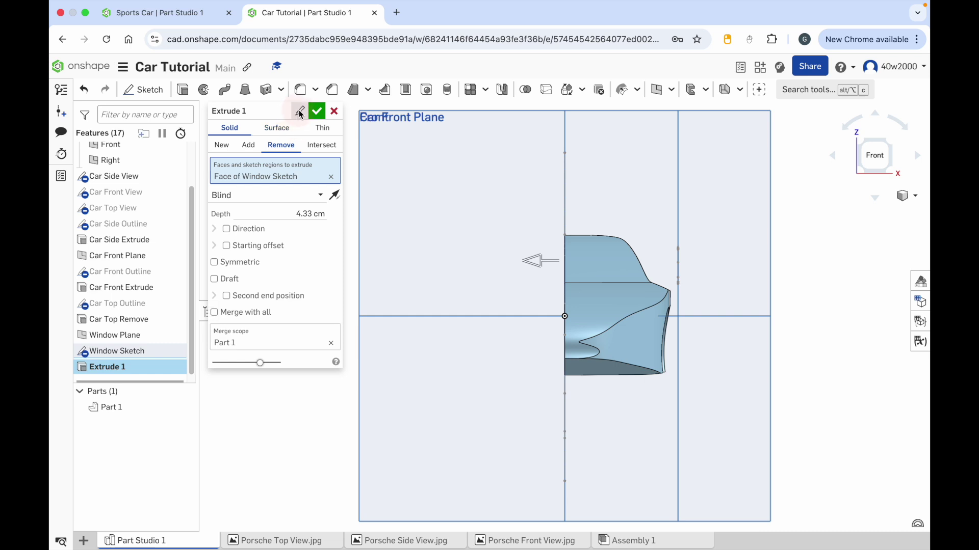
# - Rename the front window cut as Driver Window Extrude and accept it
pyautogui.click(300, 112)
pyautogui.write('Driver Windpow')
pyautogui.press('BackSpace')
pyautogui.press('BackSpace')
pyautogui.press('BackSpace')
pyautogui.press('BackSpace')
pyautogui.write('dow Ext')
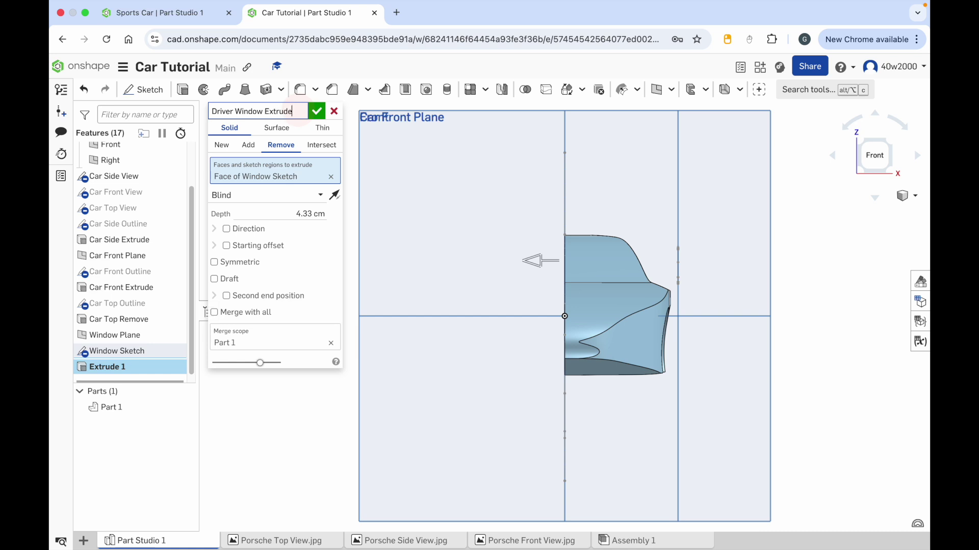
pyautogui.click(317, 113)
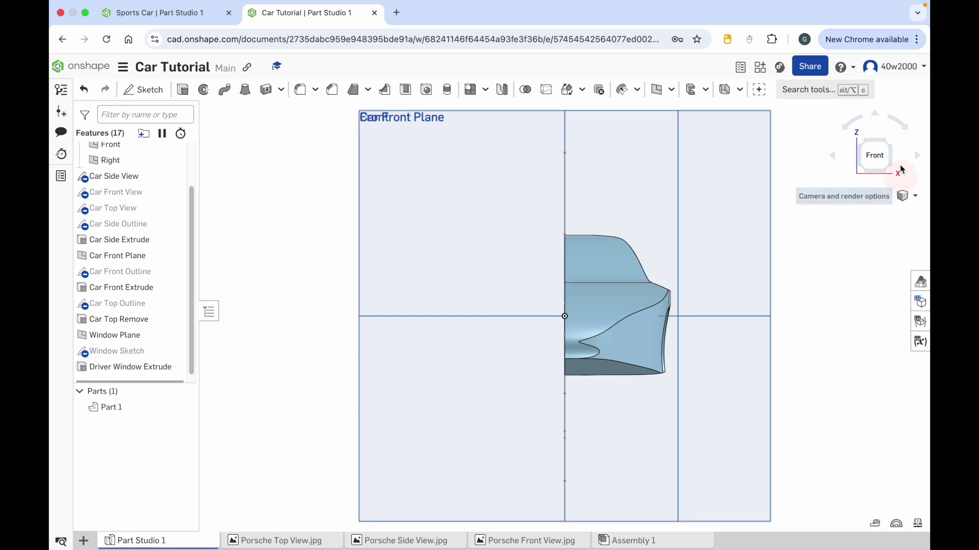
# - Show Window Sketch again and cut its rear window region through the half body with a blind Remove extrusion about 4.42 cm deep
pyautogui.click(891, 145)
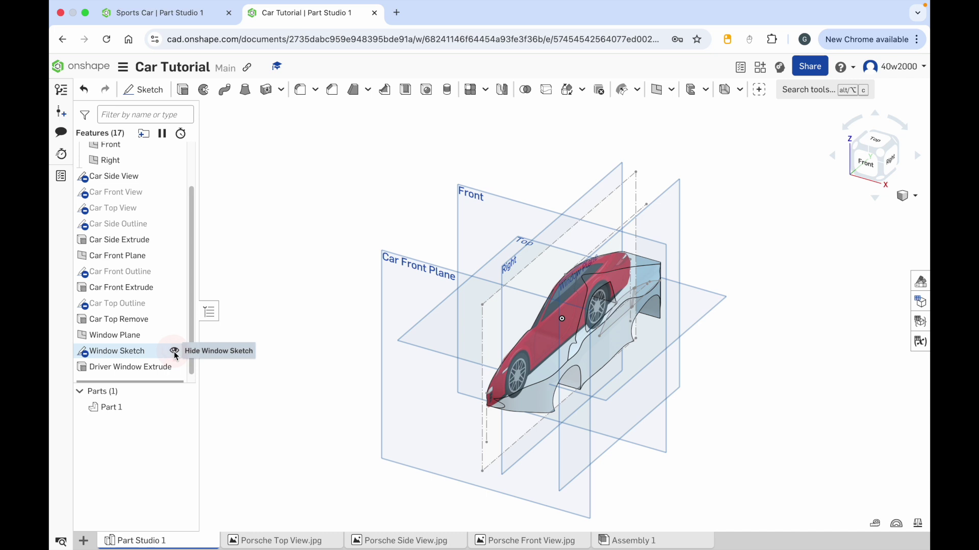
pyautogui.click(174, 352)
pyautogui.click(188, 96)
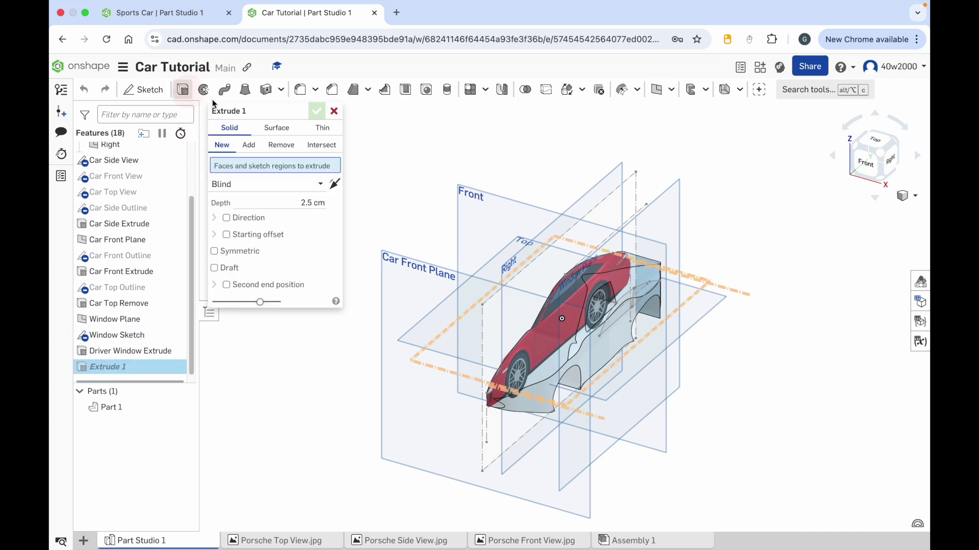
pyautogui.click(646, 296)
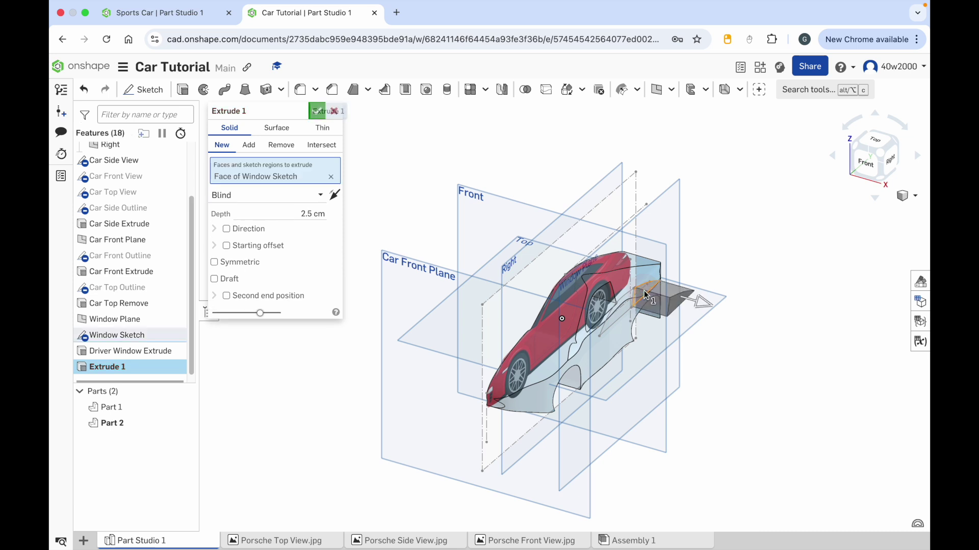
pyautogui.click(865, 164)
pyautogui.moveTo(773, 272); pyautogui.dragTo(582, 268)
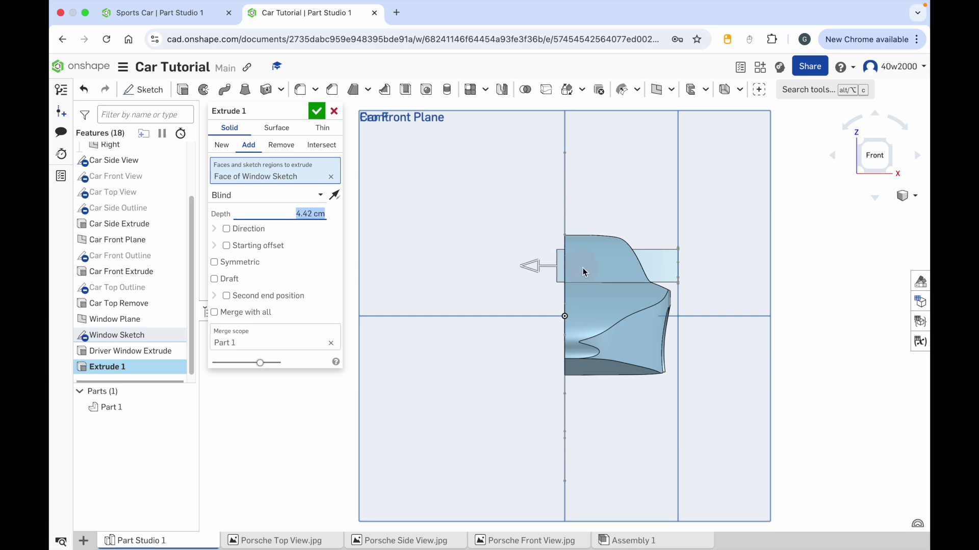
pyautogui.click(233, 131)
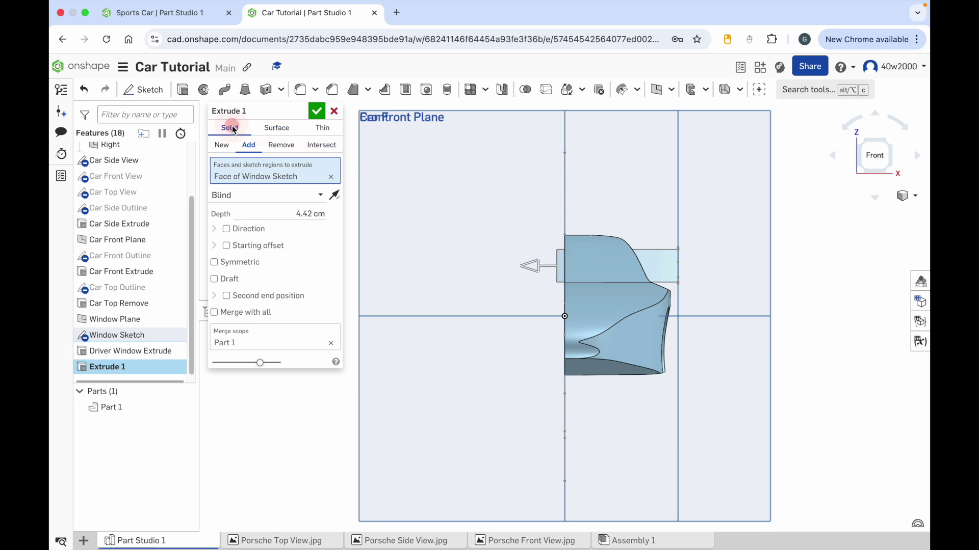
pyautogui.click(281, 147)
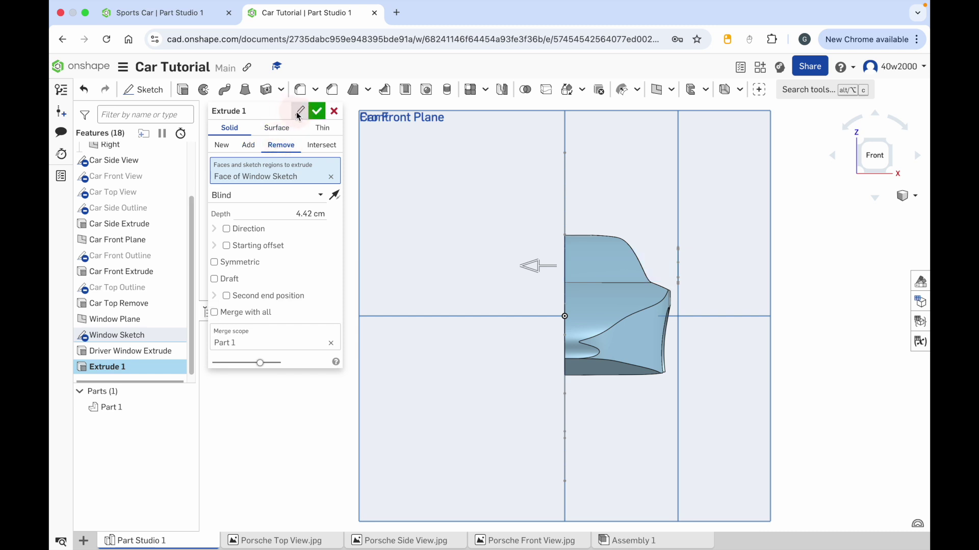
# - Rename the rear window cut as Passenger Window Extrude and accept it
pyautogui.click(298, 115)
pyautogui.write('Pass')
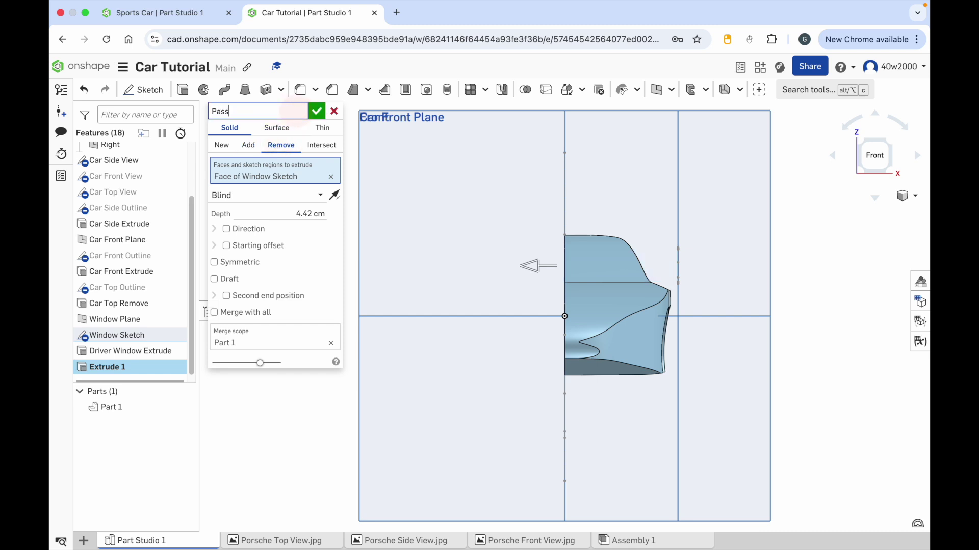
pyautogui.write('enger Window Extrude')
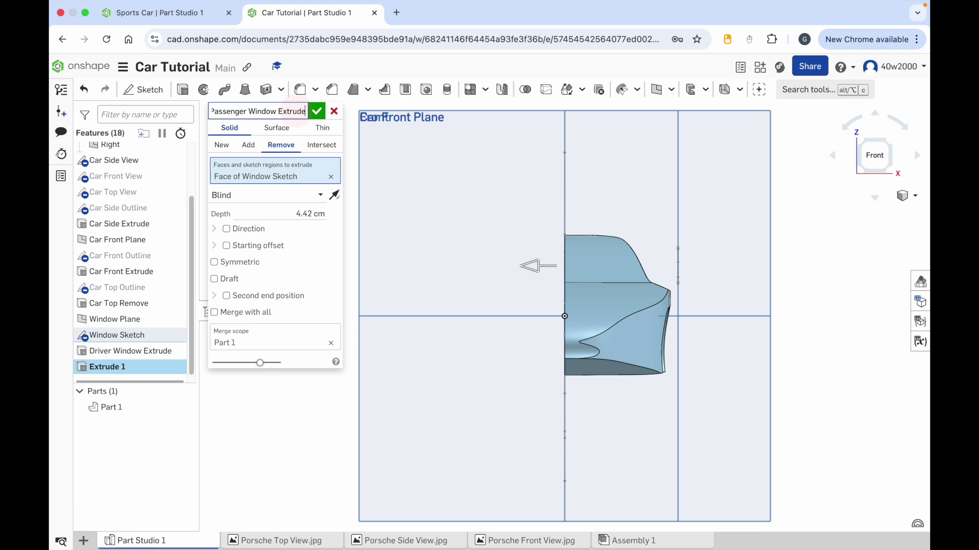
pyautogui.click(317, 112)
# - Hide Window Sketch and the Car Side View reference image so that only the cut body and planes remain
pyautogui.click(886, 144)
pyautogui.moveTo(824, 243)
pyautogui.mouseDown(button='right')
pyautogui.moveTo(777, 234)
pyautogui.moveTo(822, 234)
pyautogui.mouseUp(button='right')
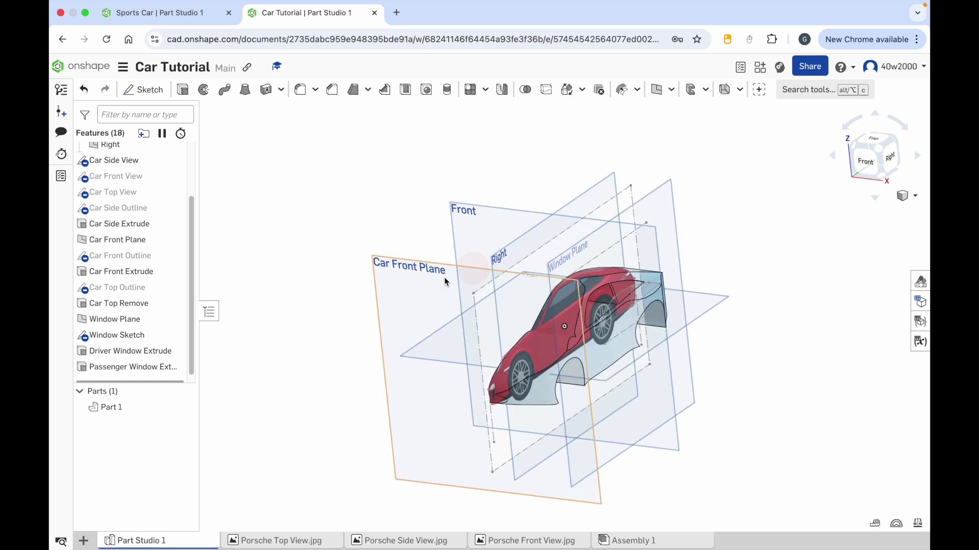
pyautogui.click(167, 334)
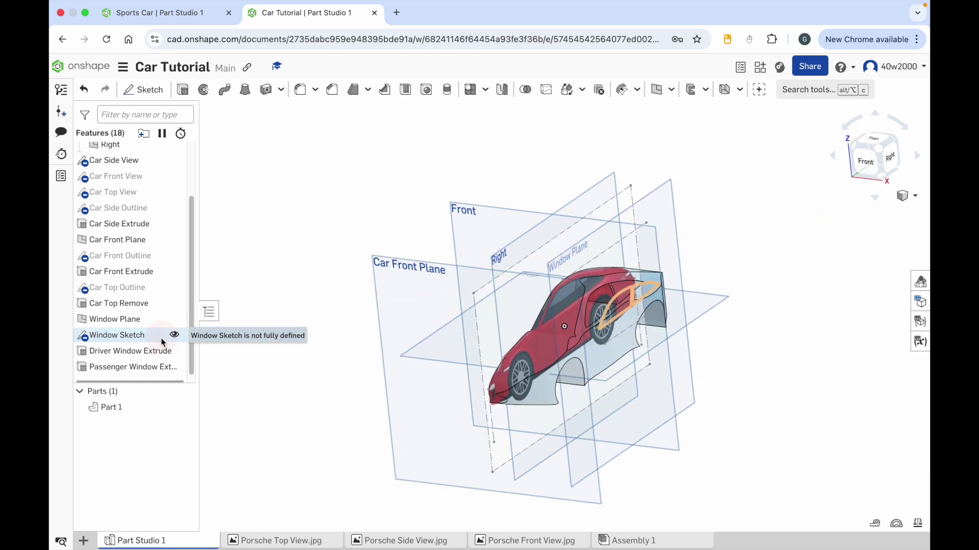
pyautogui.click(174, 335)
pyautogui.moveTo(684, 380); pyautogui.dragTo(751, 381, button='right')
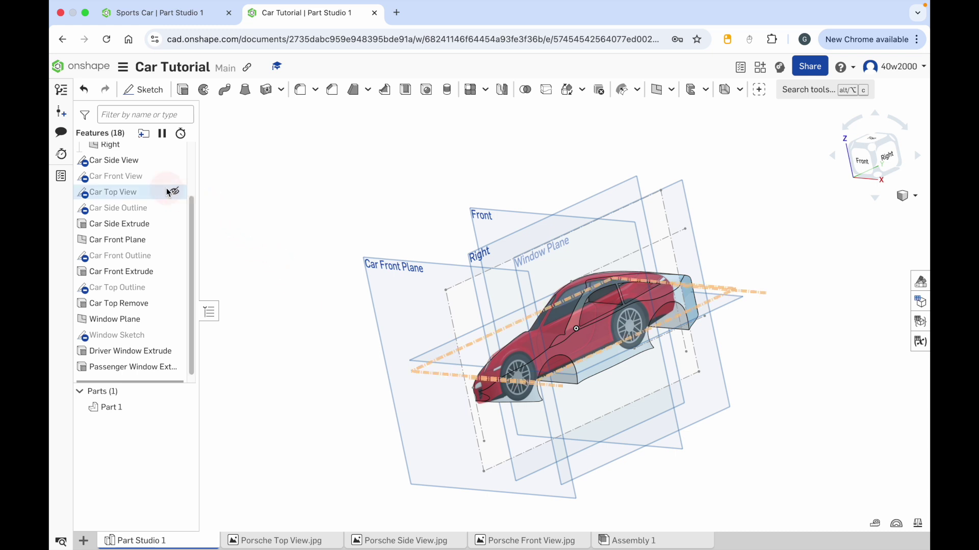
pyautogui.click(174, 160)
pyautogui.moveTo(781, 437)
pyautogui.mouseDown(button='right')
pyautogui.moveTo(758, 437)
pyautogui.moveTo(787, 438)
pyautogui.mouseUp(button='right')
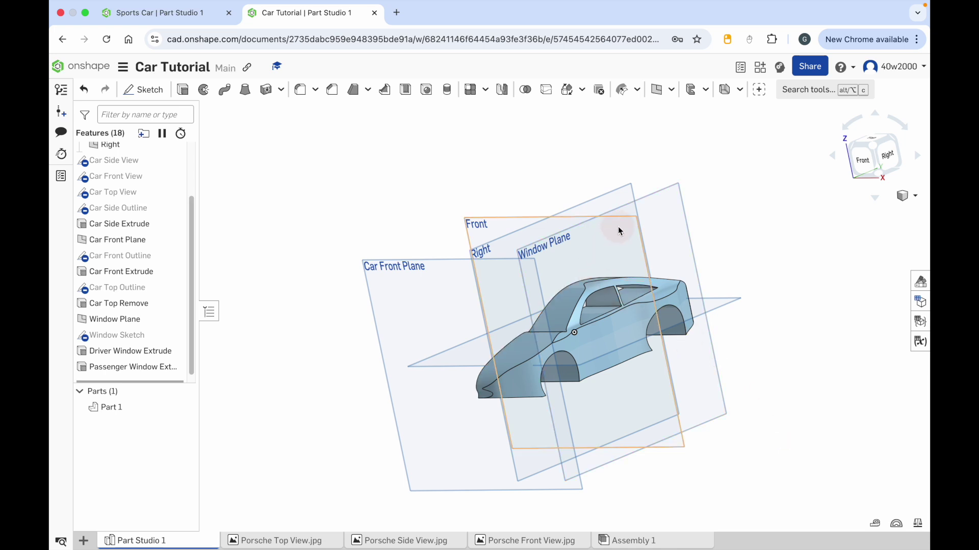
# - Start a new sketch on the Car Front Plane, viewed from the front, and show the Car Front View reference sketch
pyautogui.click(151, 89)
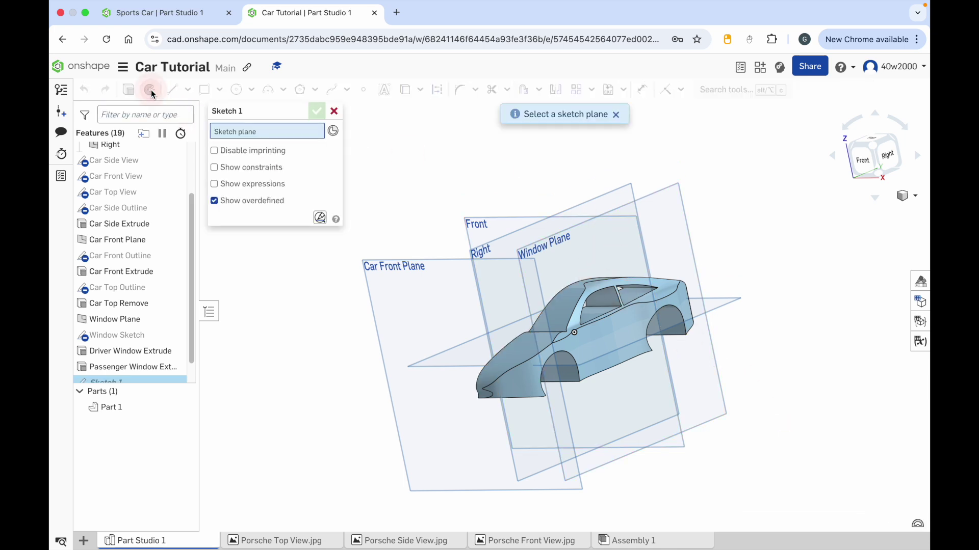
pyautogui.click(368, 282)
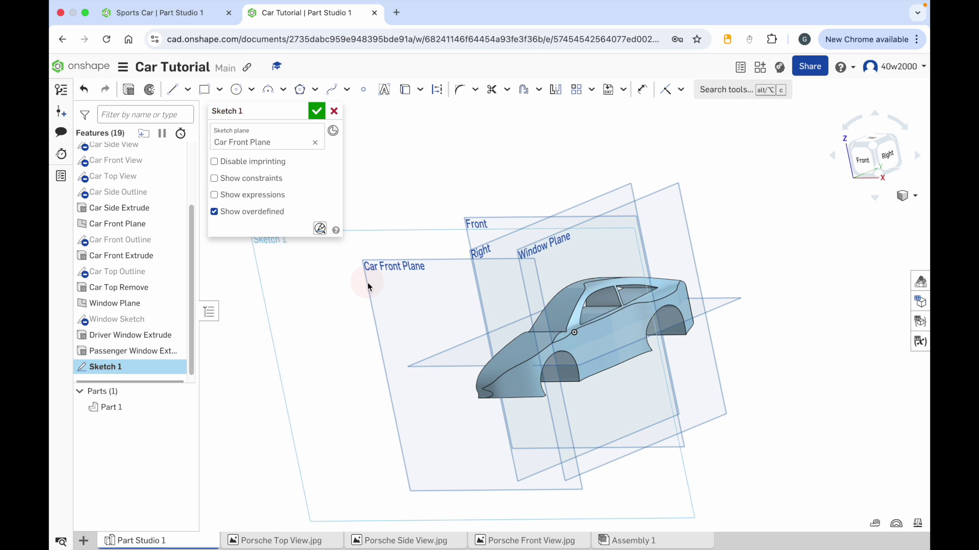
pyautogui.click(864, 162)
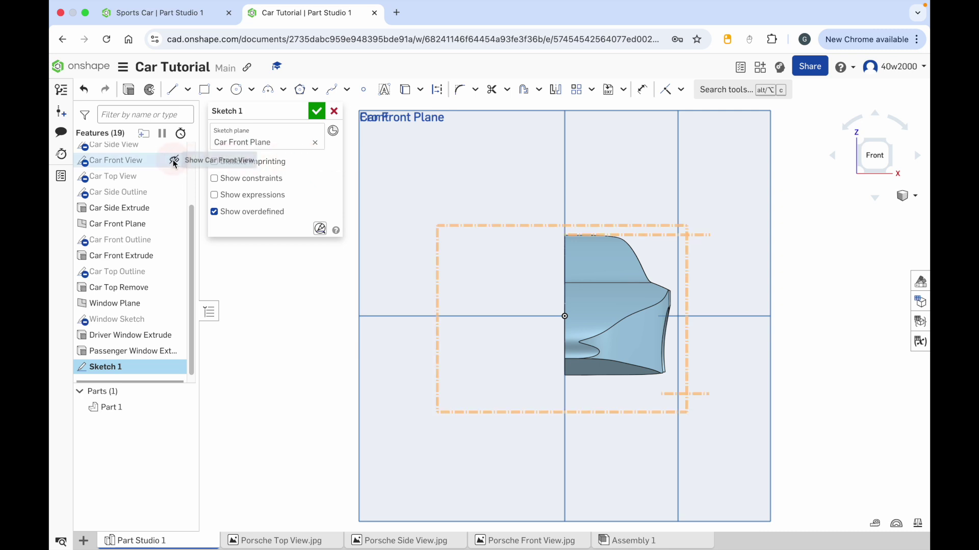
pyautogui.click(173, 160)
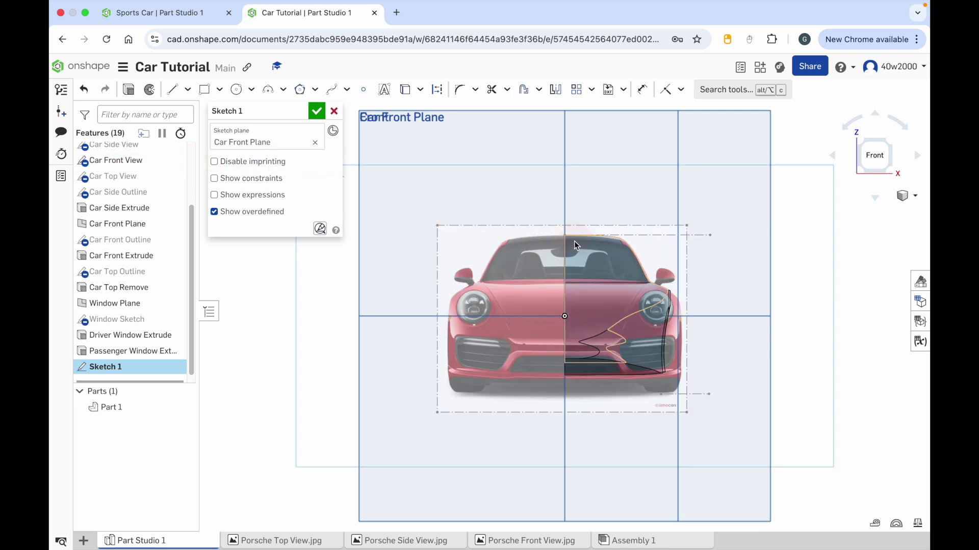
# - Trace the top and outer side of the windscreen's right half with a five-section-free spline, from the vertical centreline to the windscreen's lower corner
pyautogui.scroll(6, 570, 242)
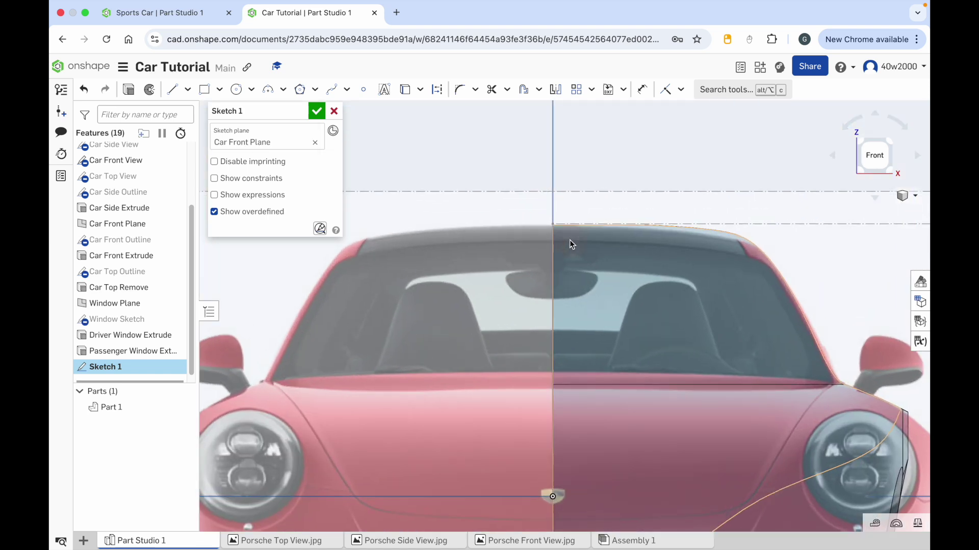
pyautogui.moveTo(637, 288); pyautogui.dragTo(605, 279, button='middle')
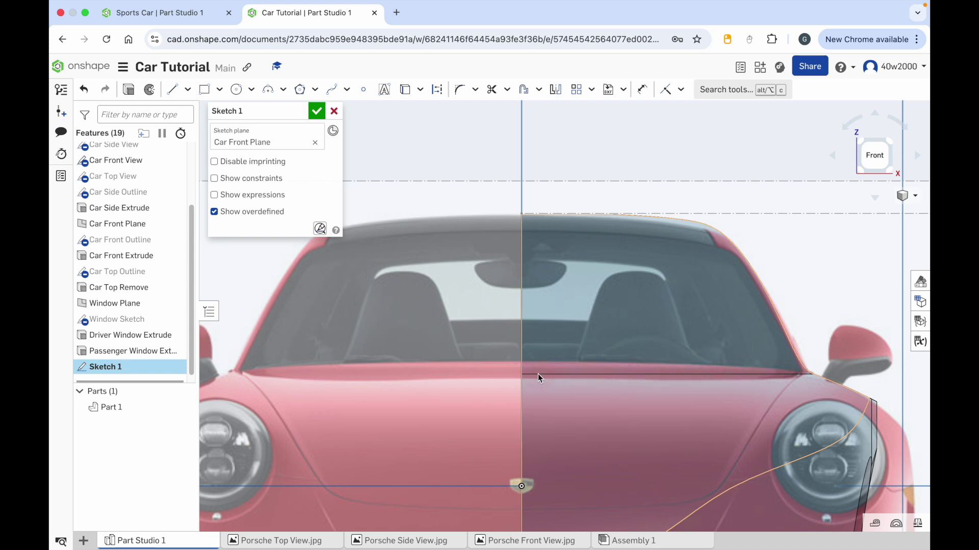
pyautogui.click(332, 90)
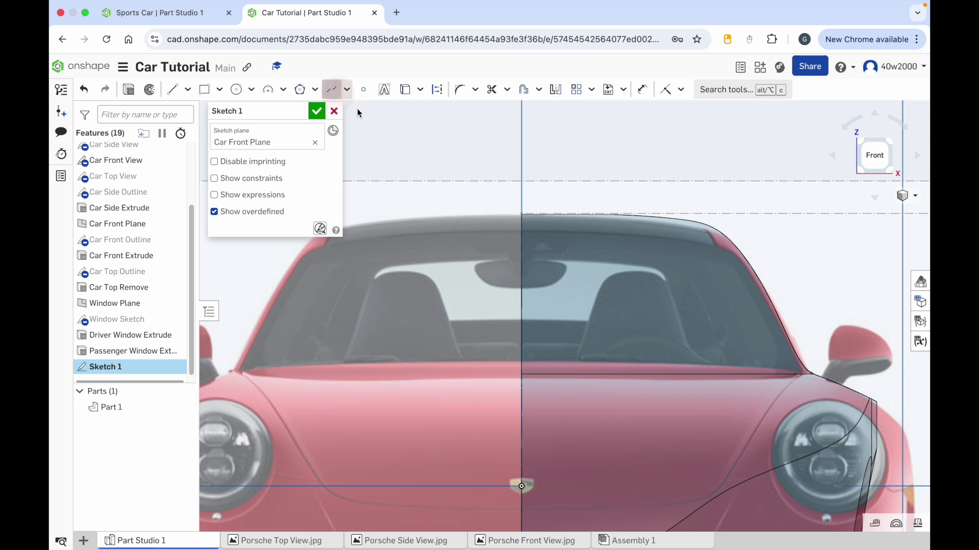
pyautogui.click(522, 231)
pyautogui.click(671, 238)
pyautogui.click(731, 252)
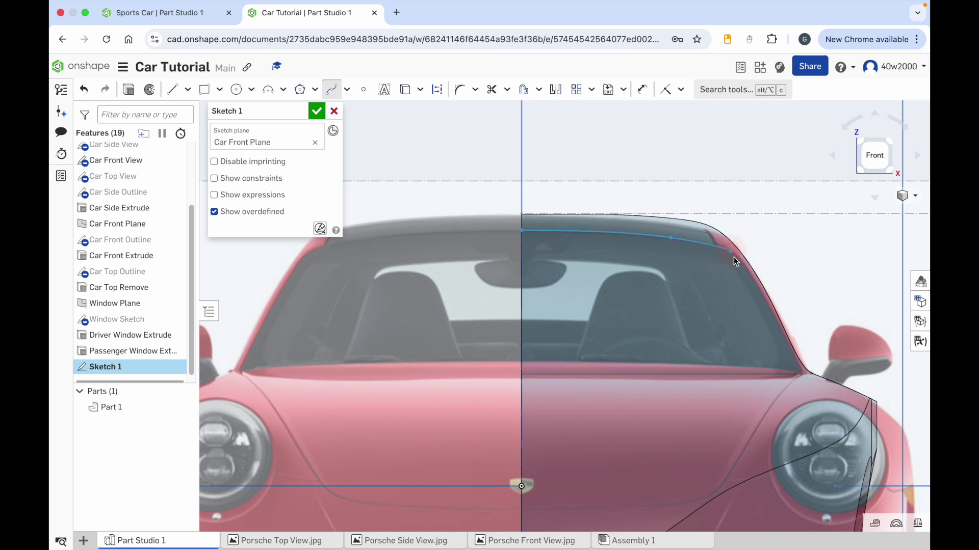
pyautogui.click(797, 366)
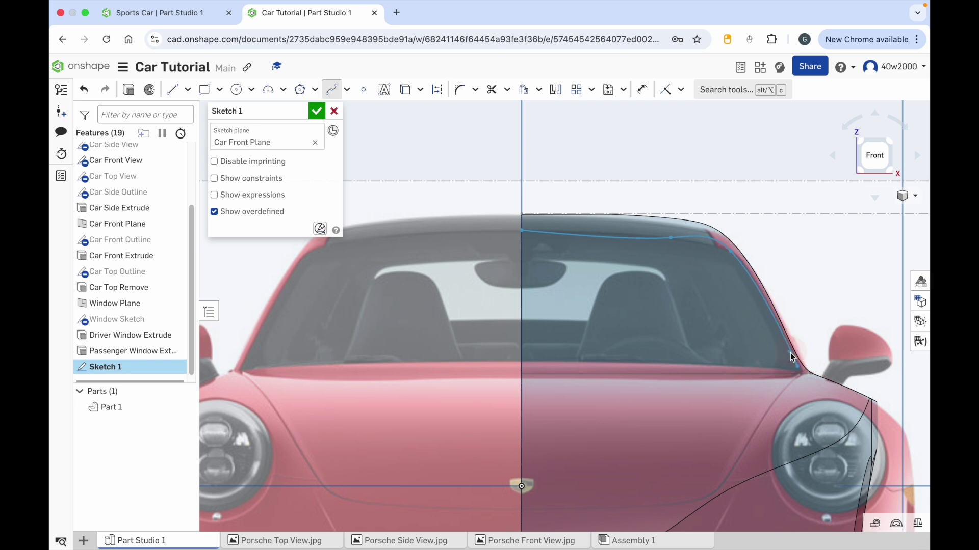
pyautogui.press('Escape')
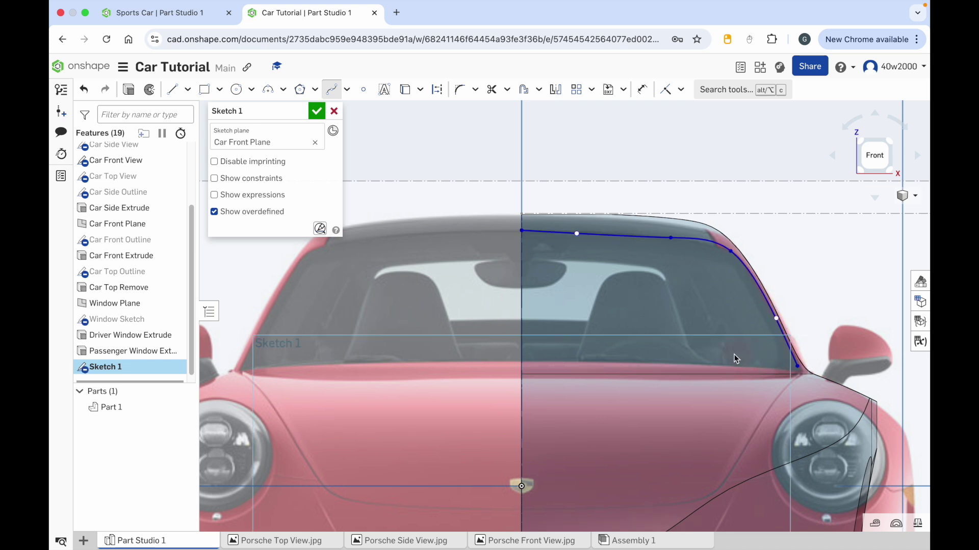
# - Close the half-windscreen outline with a horizontal line about 3 cm long along its base and a vertical line about 1.5 cm long on the centreline
pyautogui.click(171, 89)
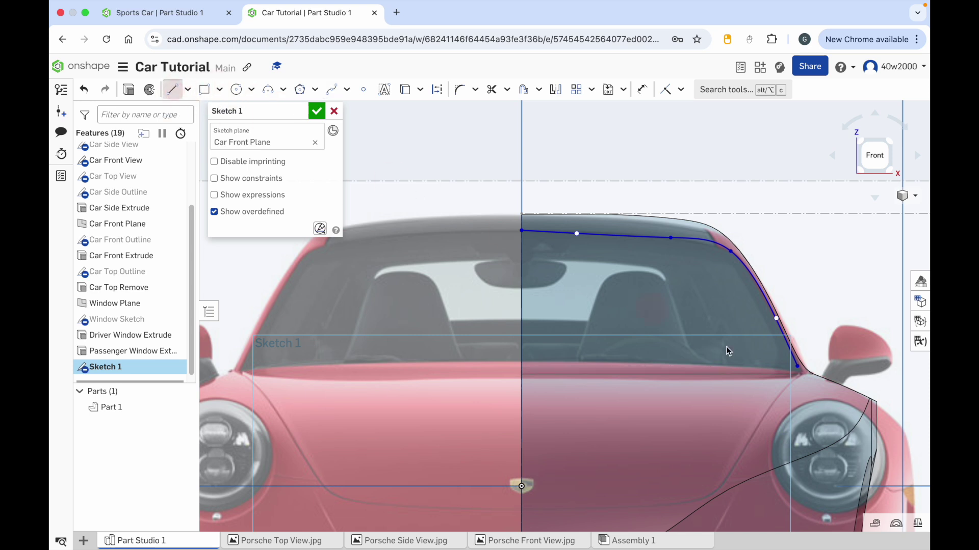
pyautogui.click(797, 367)
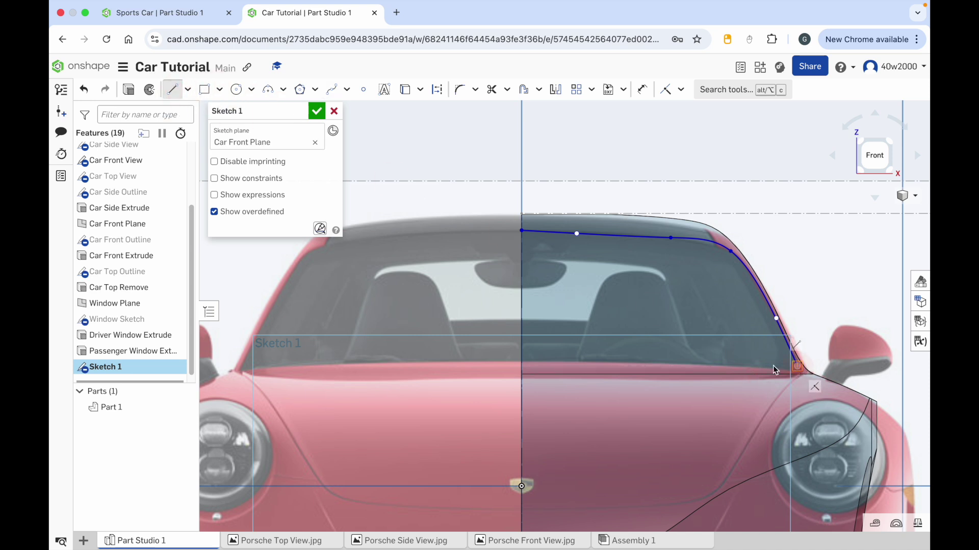
pyautogui.click(522, 366)
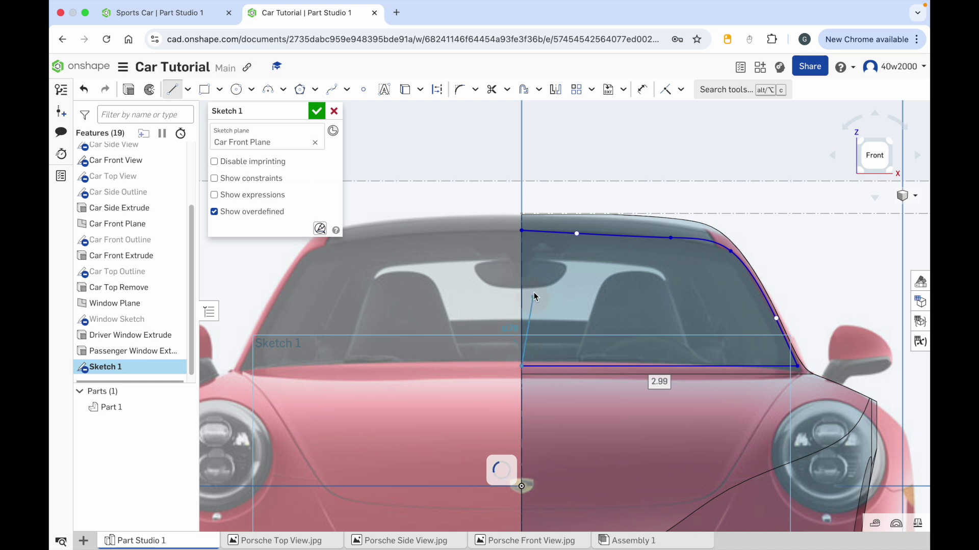
pyautogui.click(522, 231)
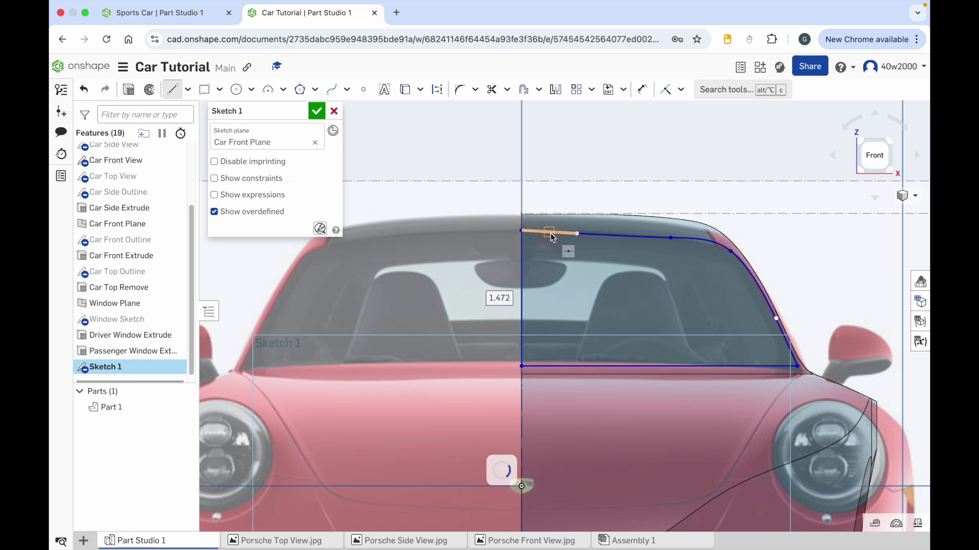
pyautogui.press('Escape')
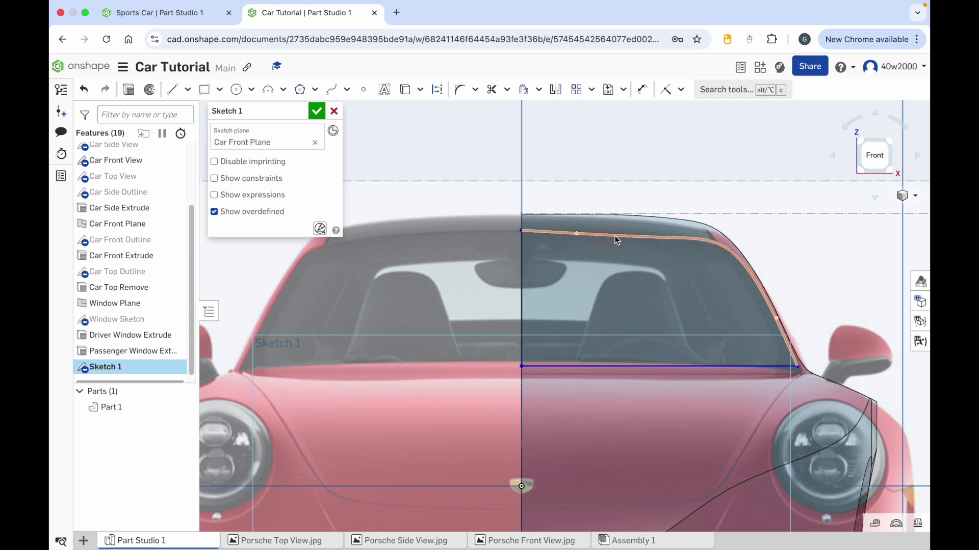
# - Adjust the spline's upper handle and corner point so the curve follows the windscreen's top edge and corner in the reference image
pyautogui.moveTo(577, 233); pyautogui.dragTo(581, 230)
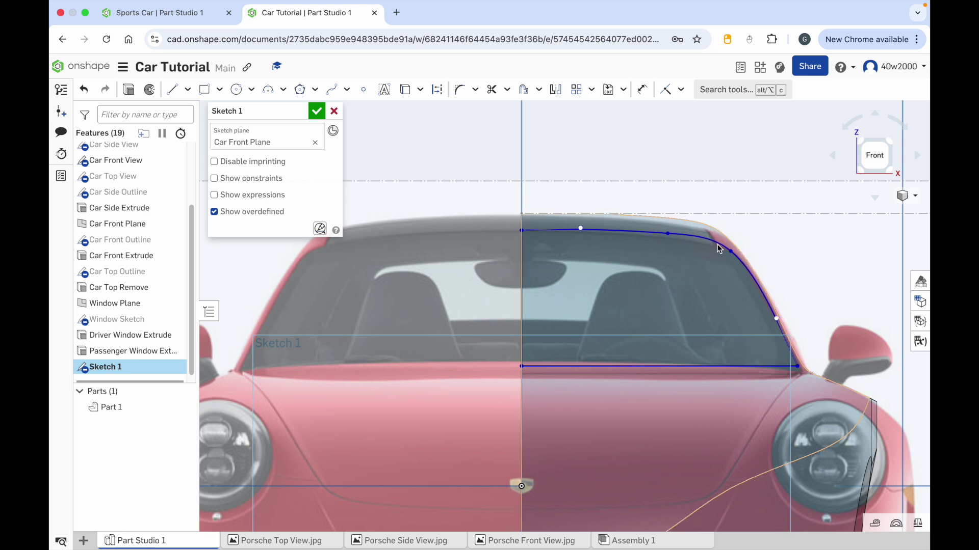
pyautogui.moveTo(726, 254); pyautogui.dragTo(723, 253)
pyautogui.moveTo(723, 253); pyautogui.dragTo(730, 258)
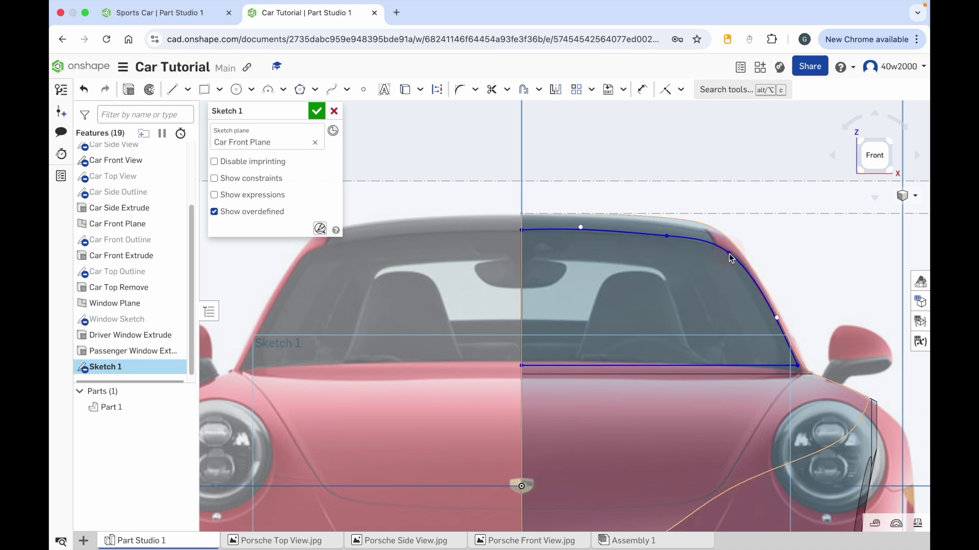
pyautogui.moveTo(581, 227); pyautogui.dragTo(583, 232)
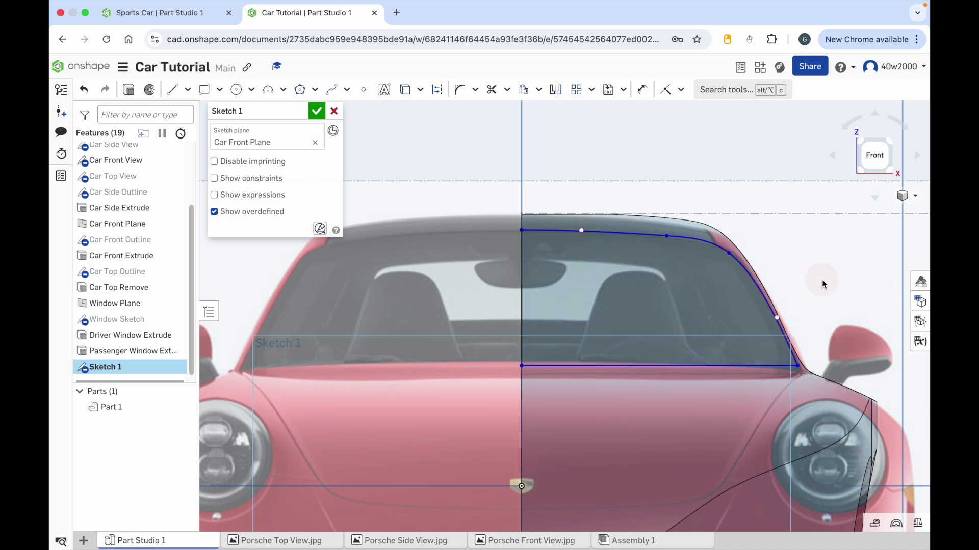
# - Rename the sketch as Windscreen Sketch and finish it
pyautogui.click(299, 113)
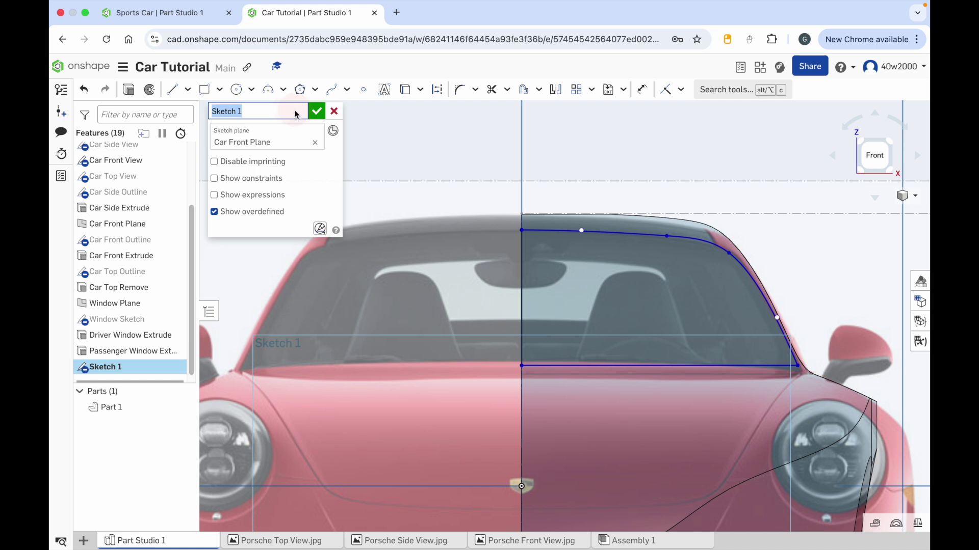
pyautogui.write('Windscreen Sketch')
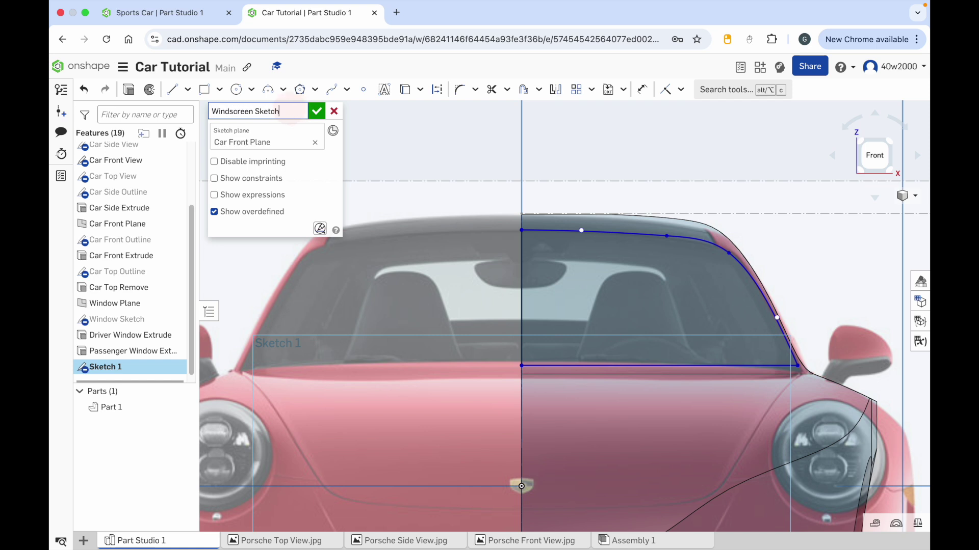
pyautogui.click(316, 111)
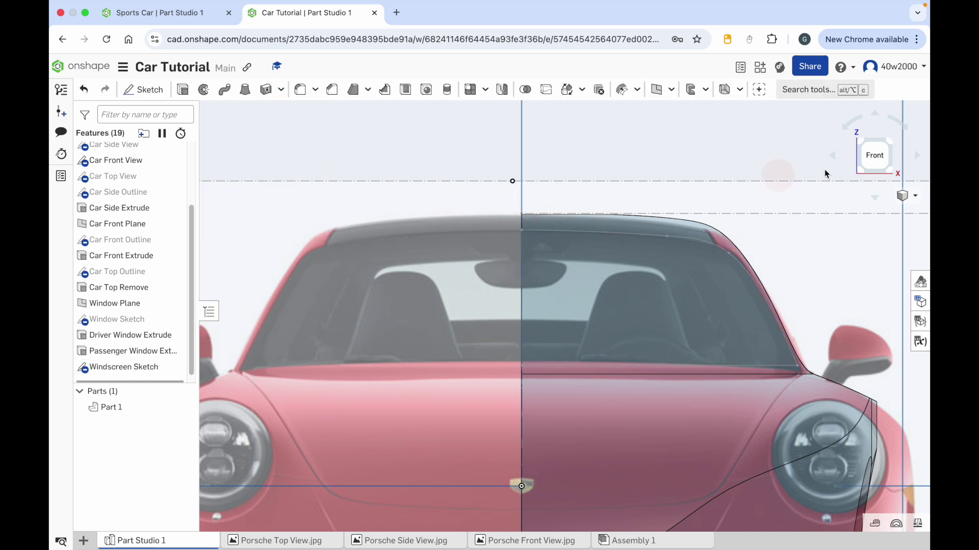
# - Extrude the Windscreen Sketch face as a Remove cut from Part 1, directed back through the whole car to a blind depth of 21.1 cm
pyautogui.click(890, 141)
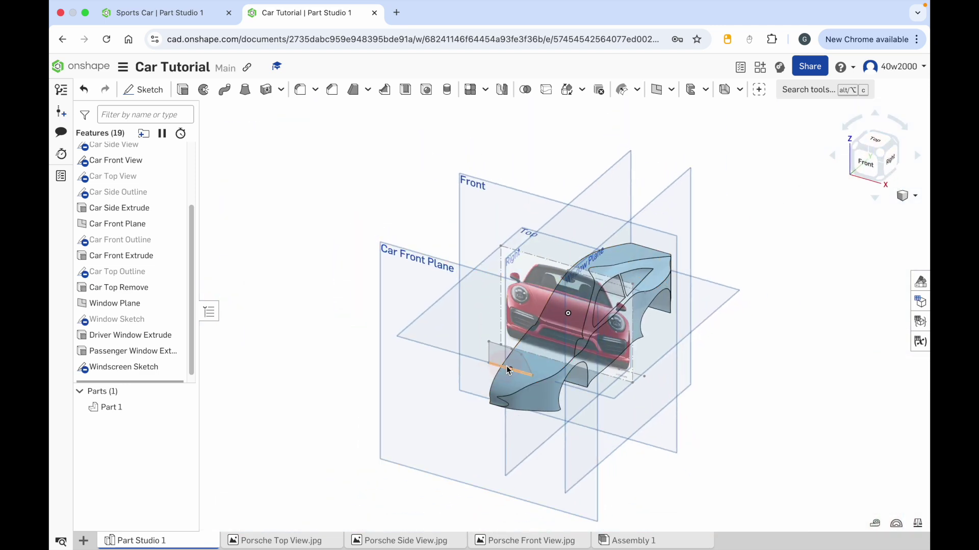
pyautogui.click(184, 91)
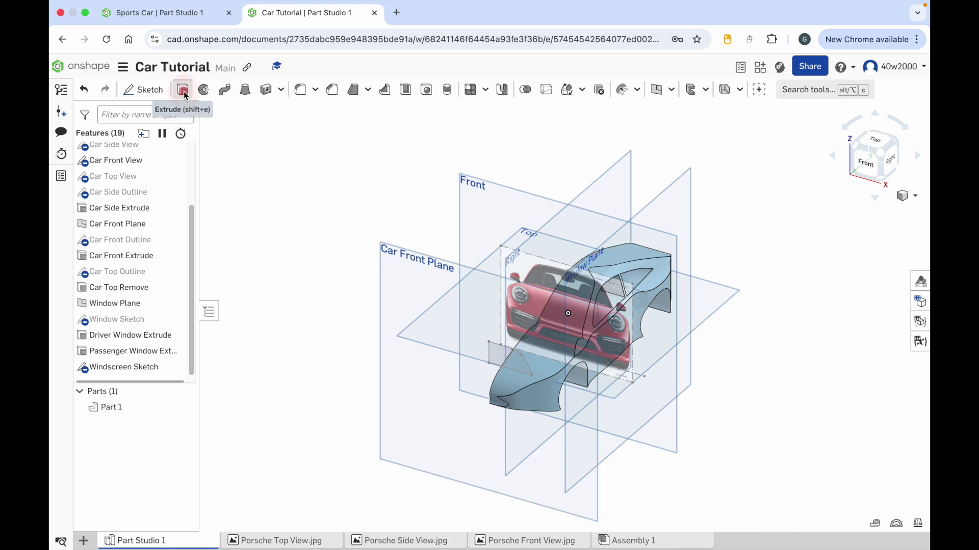
pyautogui.click(502, 362)
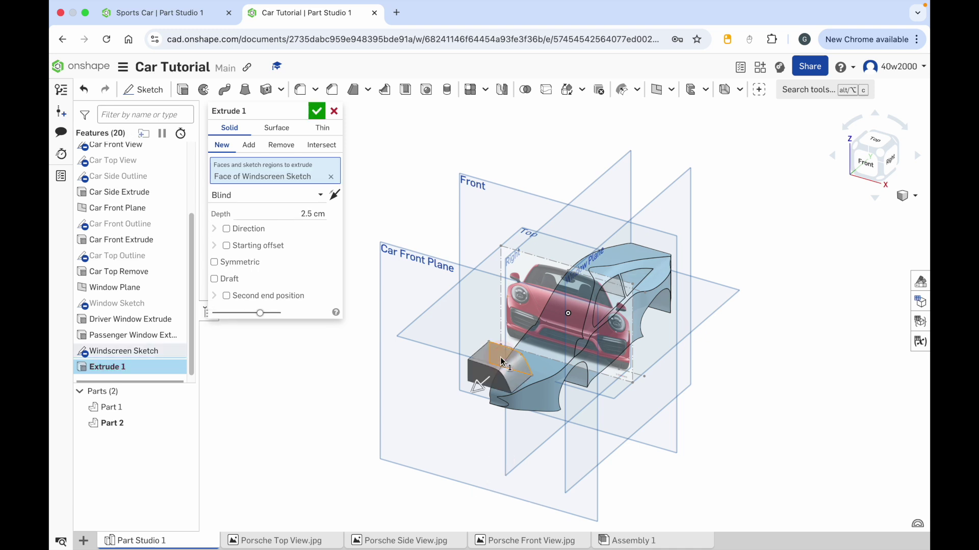
pyautogui.click(892, 162)
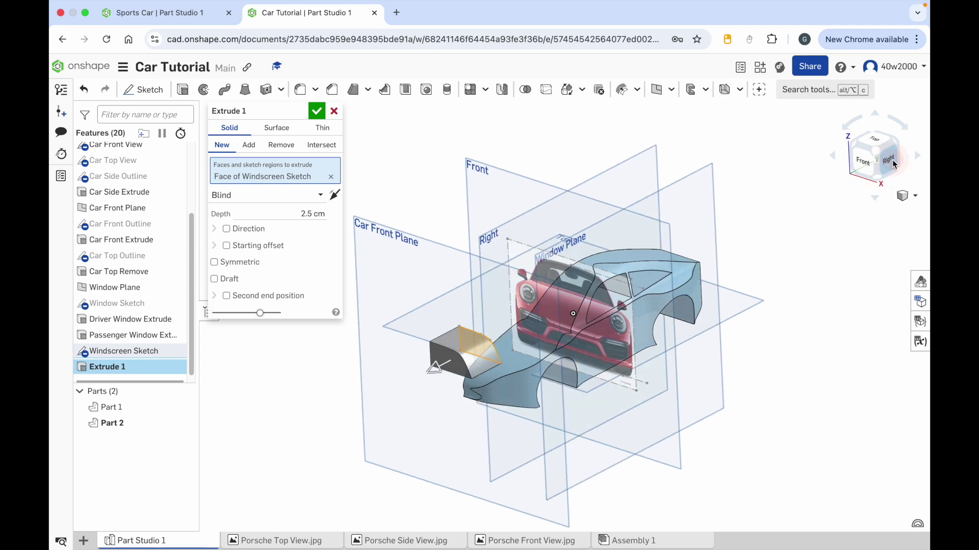
pyautogui.scroll(-3, 556, 252)
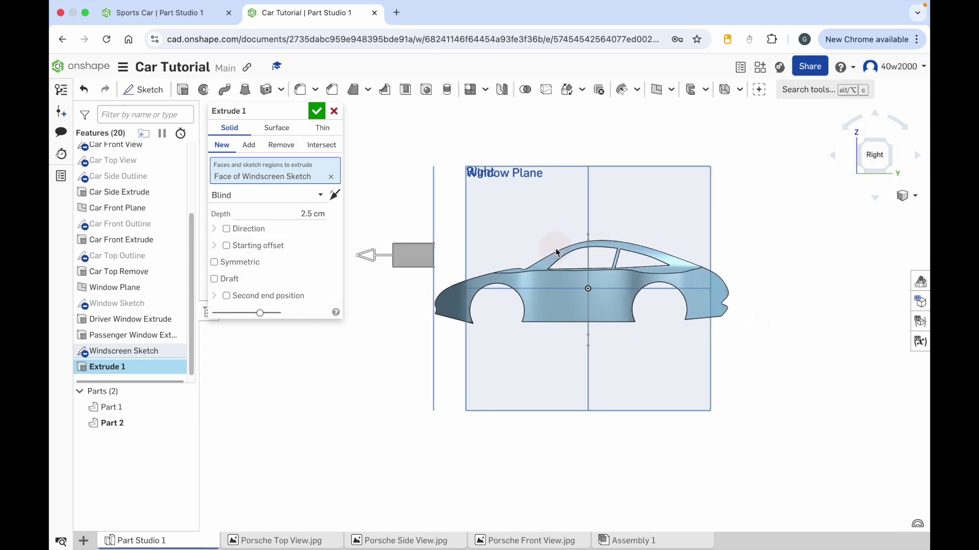
pyautogui.moveTo(363, 256); pyautogui.dragTo(750, 260)
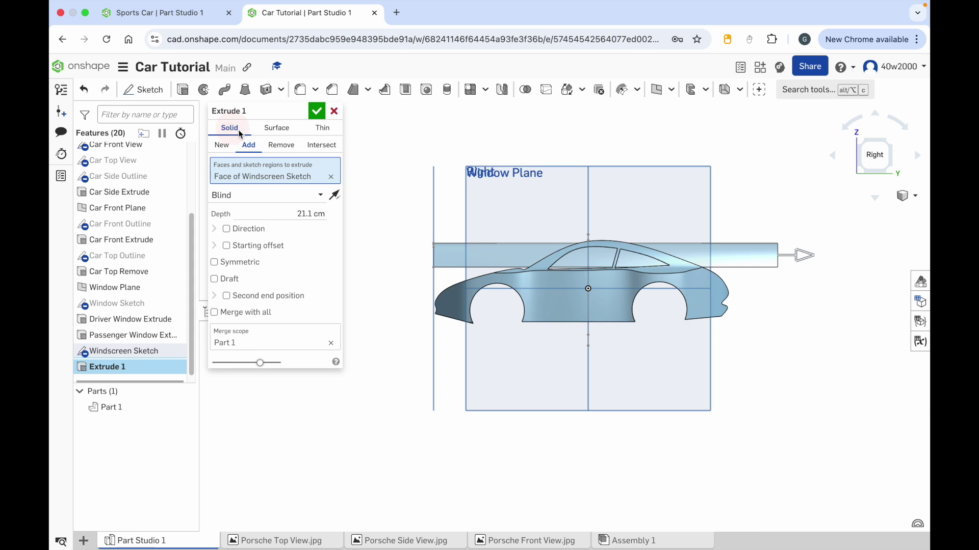
pyautogui.click(282, 146)
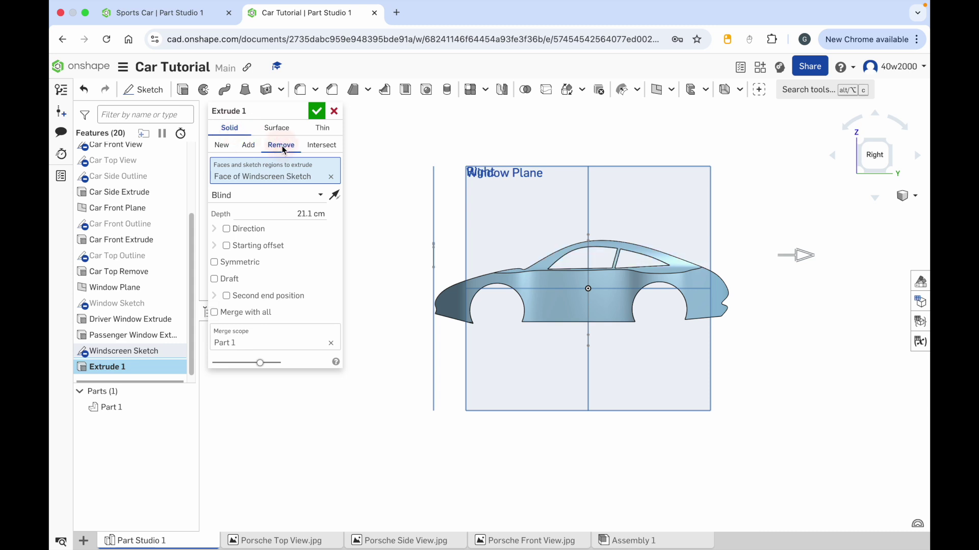
# - Name the extrude Windscreen Extrude Remove and accept it
pyautogui.click(298, 110)
pyautogui.write('Windscreen Ex')
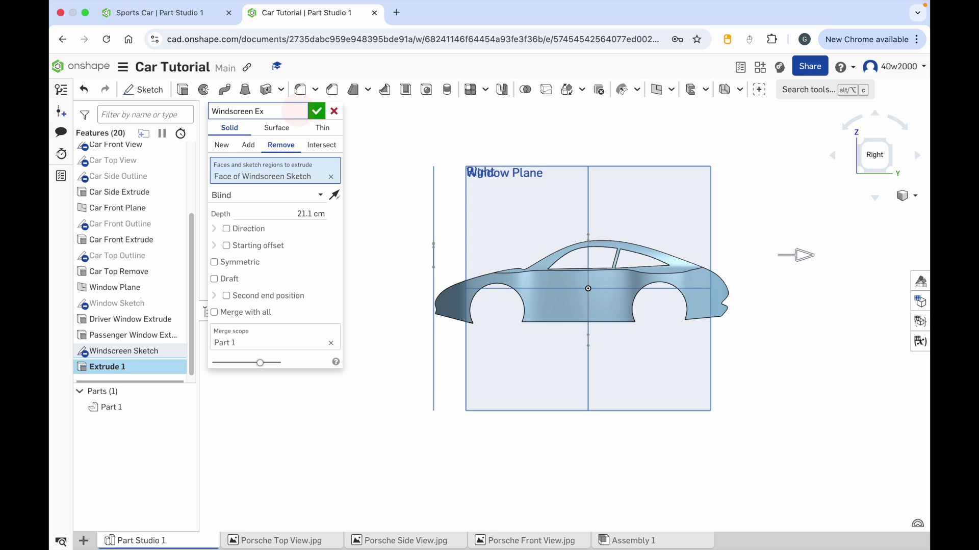
pyautogui.write('trude Remove')
pyautogui.click(316, 112)
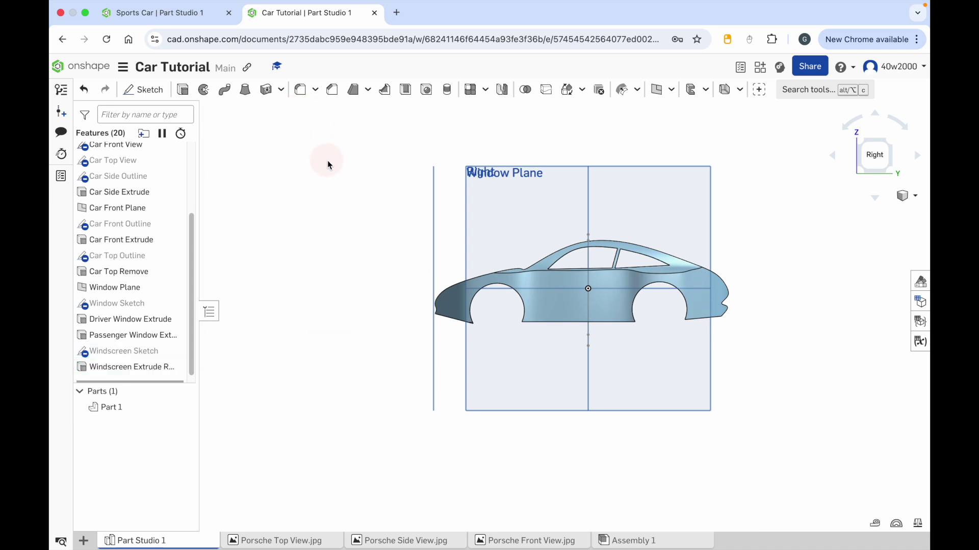
# - Hide the Car Front View reference sketch and inspect the windscreen cut-out in the car body
pyautogui.hotkey('shift', '1')
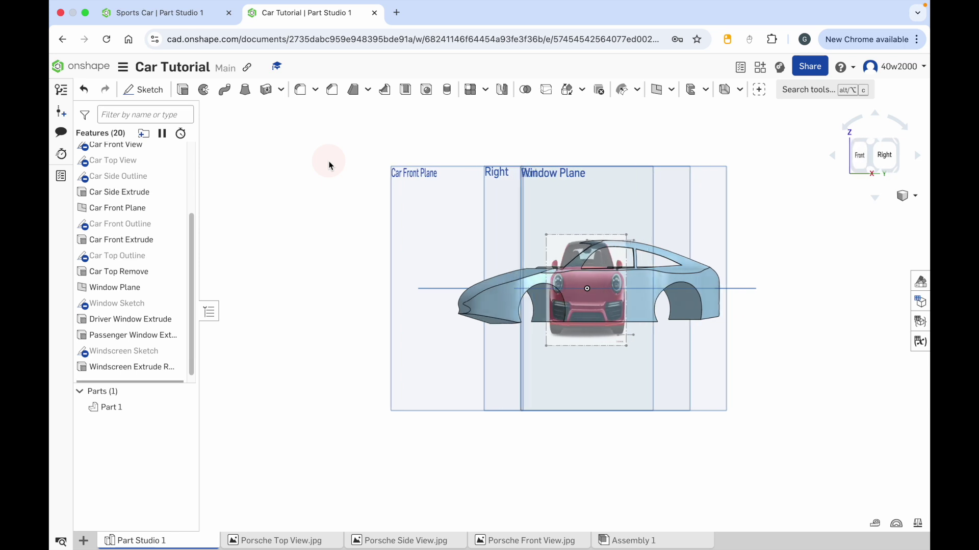
pyautogui.press('Left')
pyautogui.press('Left')
pyautogui.press('Left')
pyautogui.press('Left')
pyautogui.press('Left')
pyautogui.press('Left')
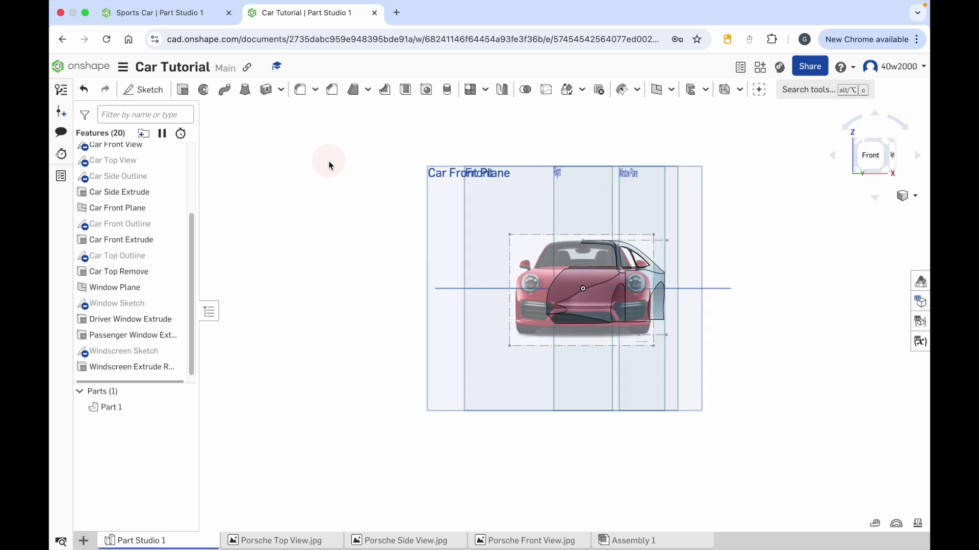
pyautogui.press('Right')
pyautogui.press('Right')
pyautogui.press('Right')
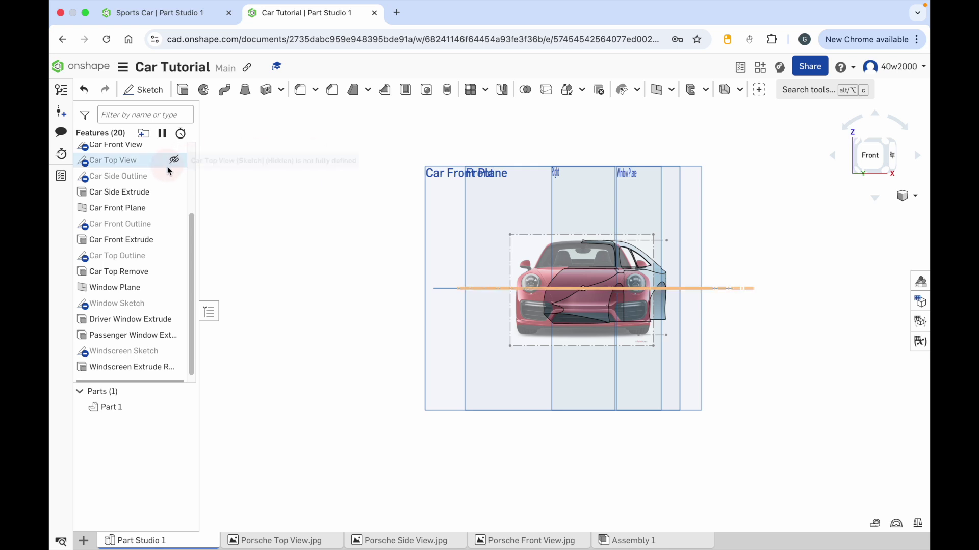
pyautogui.scroll(1, 168, 171)
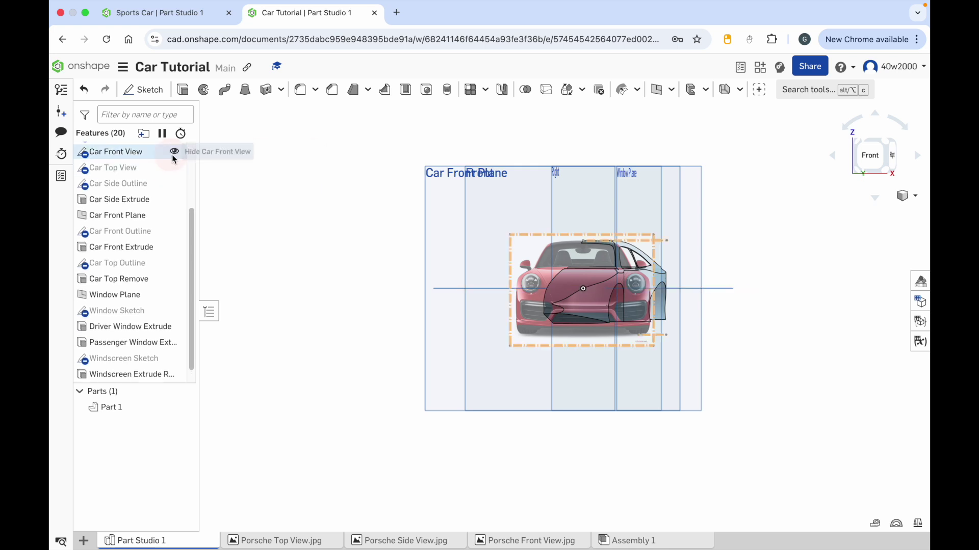
pyautogui.click(174, 152)
pyautogui.moveTo(778, 192)
pyautogui.mouseDown(button='right')
pyautogui.moveTo(787, 209)
pyautogui.moveTo(724, 200)
pyautogui.moveTo(804, 203)
pyautogui.moveTo(763, 202)
pyautogui.mouseUp(button='right')
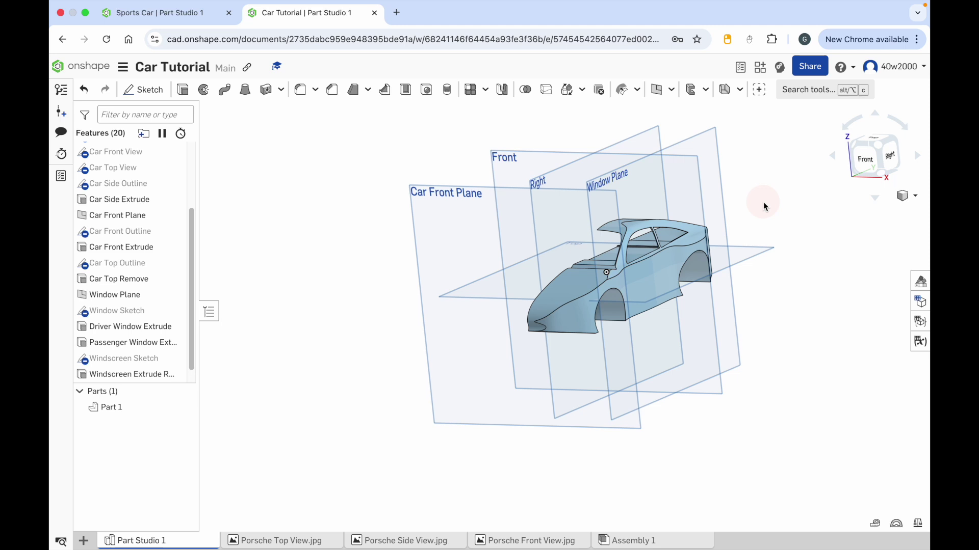
# - Start a sketch on the Car Front Plane, viewed from the front, and show the Car Front View reference image
pyautogui.click(868, 162)
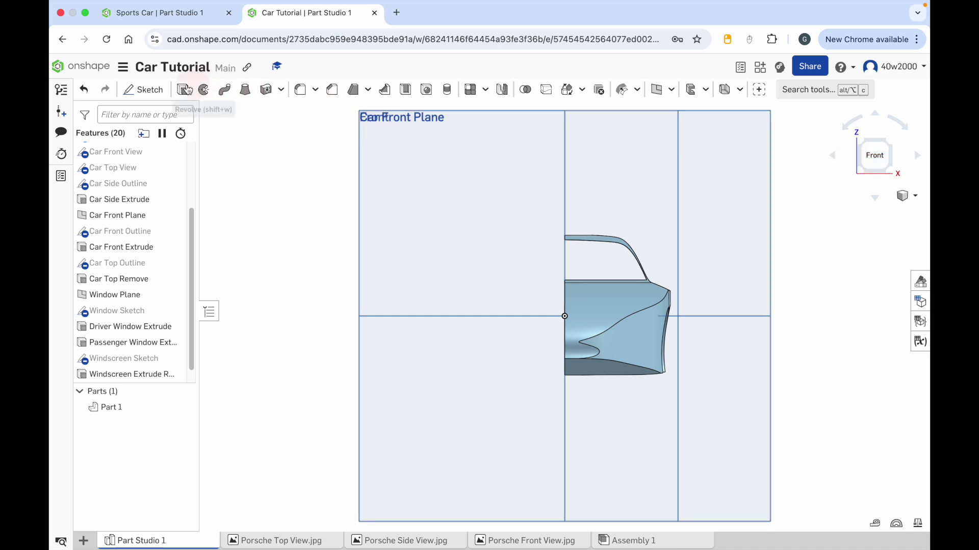
pyautogui.click(155, 90)
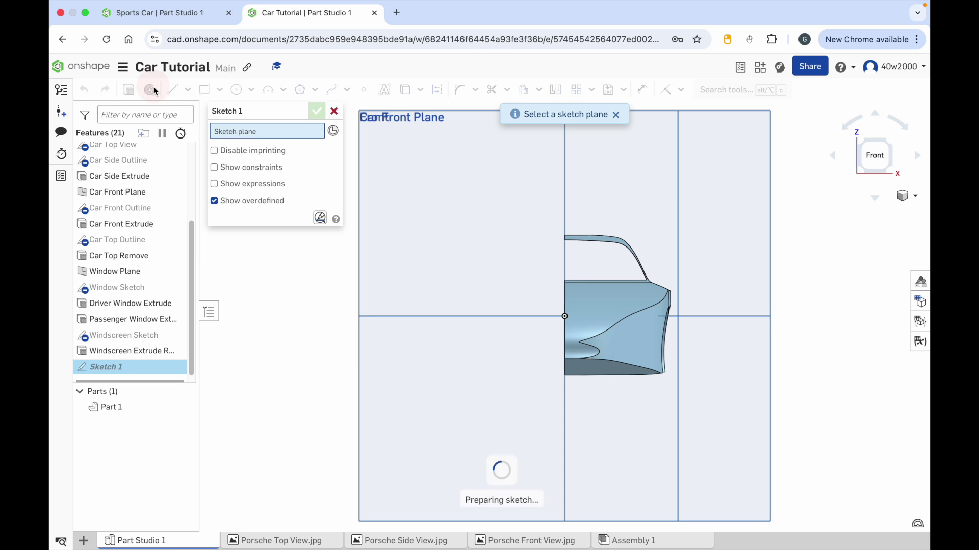
pyautogui.click(532, 161)
pyautogui.click(756, 188)
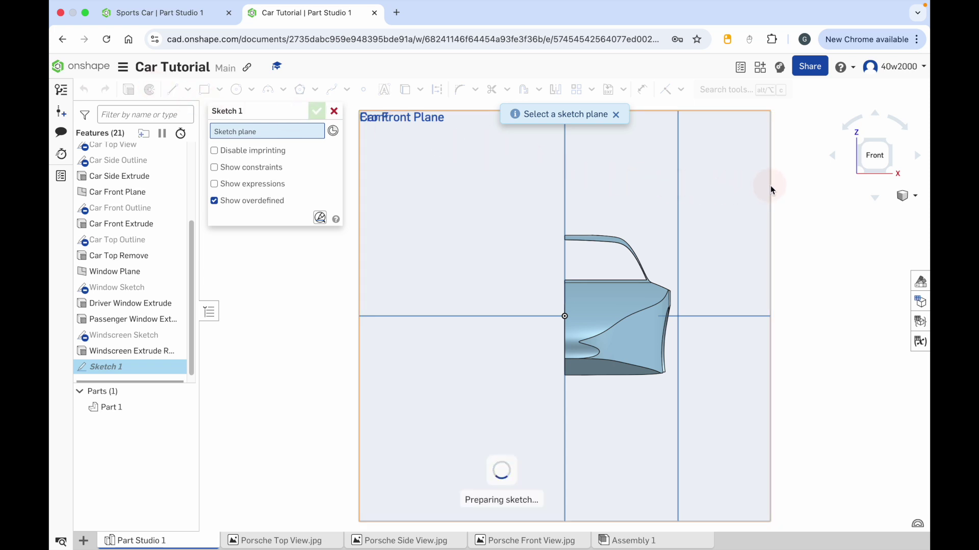
pyautogui.click(813, 177)
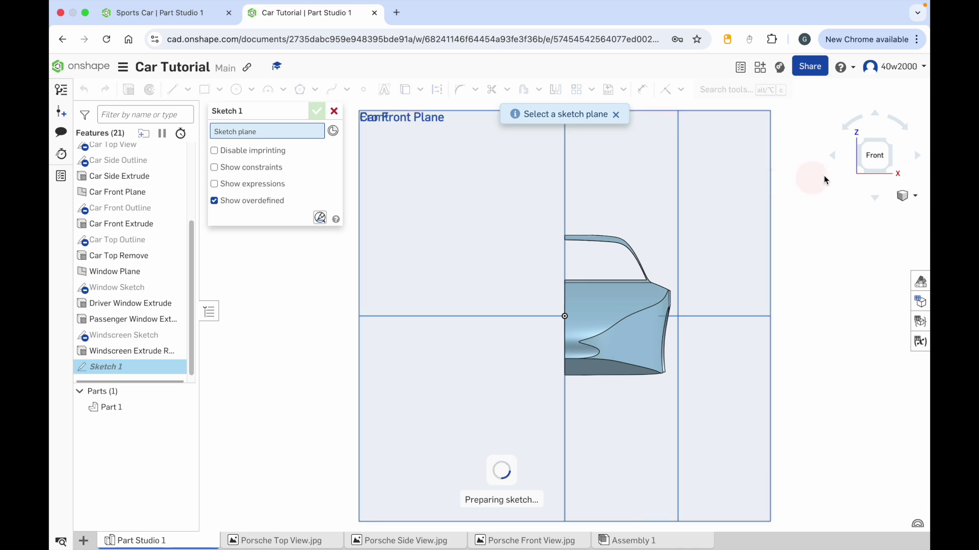
pyautogui.click(891, 147)
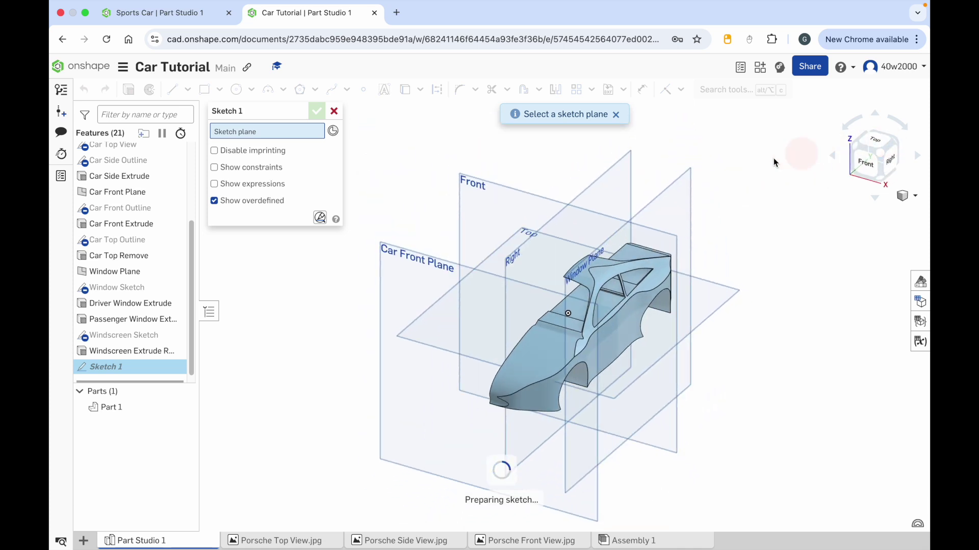
pyautogui.click(408, 257)
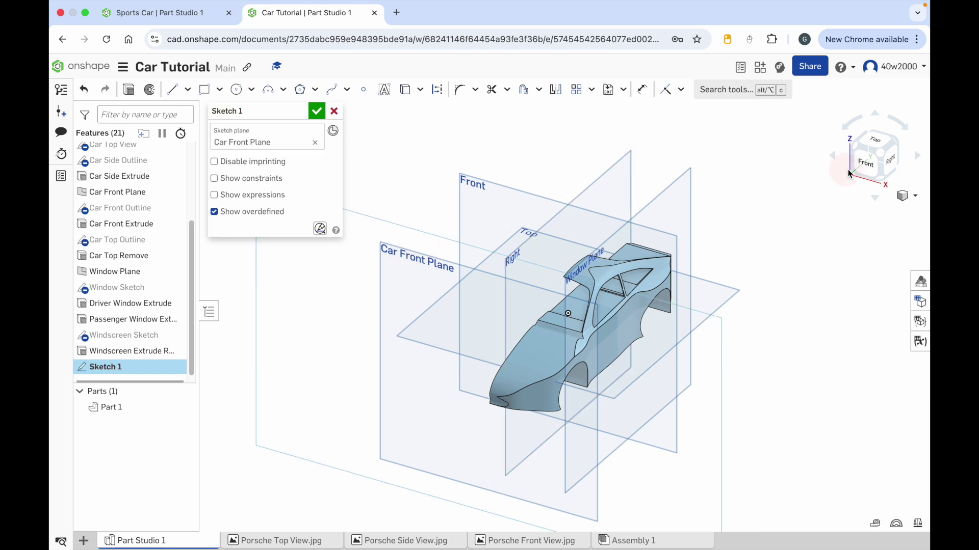
pyautogui.click(865, 167)
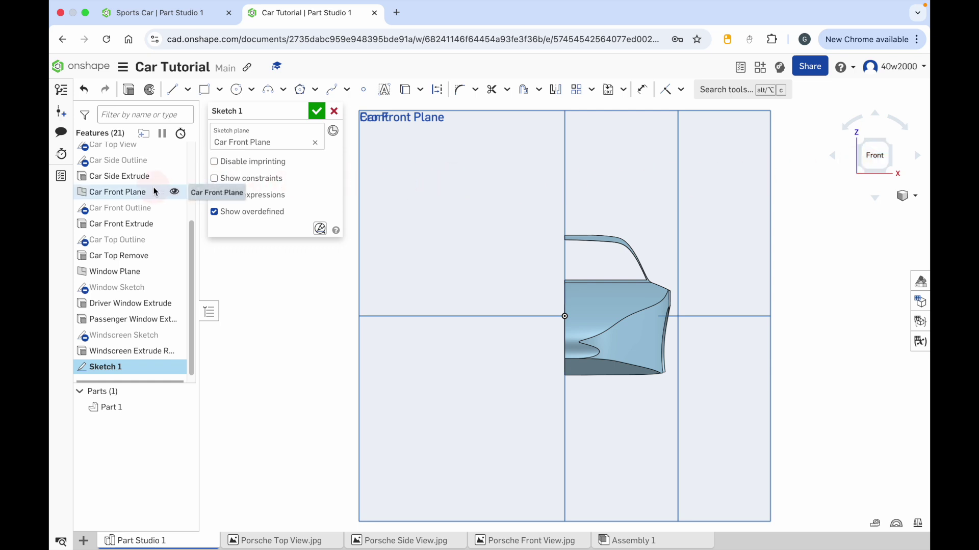
pyautogui.scroll(3, 157, 184)
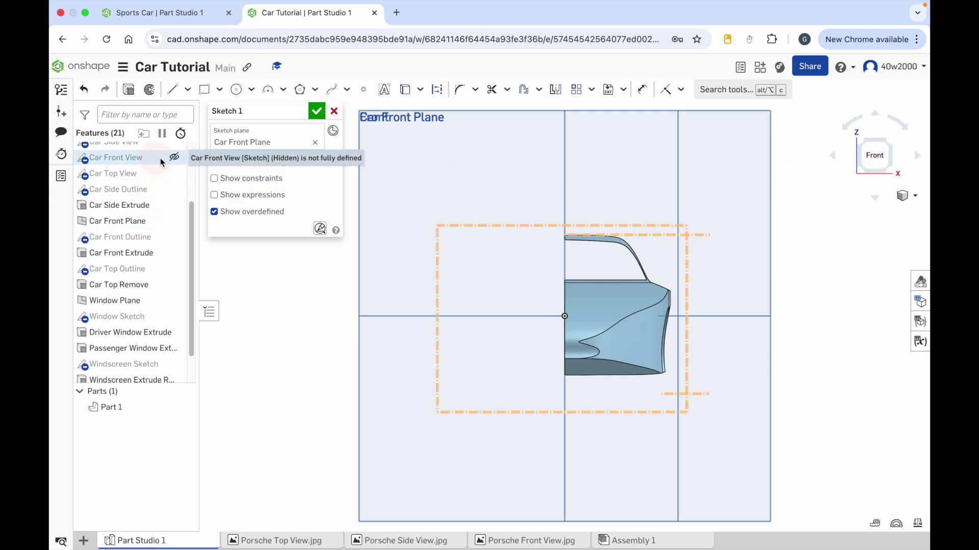
pyautogui.click(175, 158)
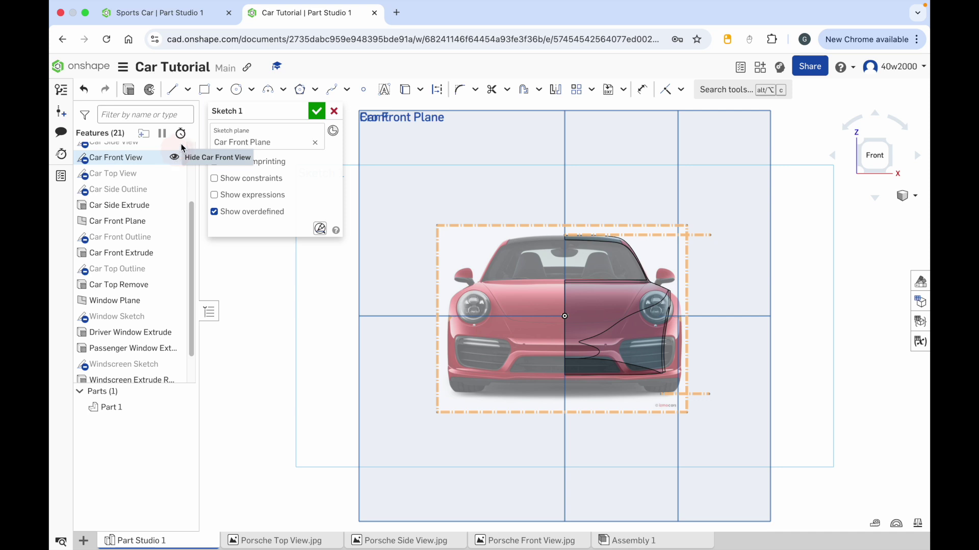
# - Sketch a corner rectangle about 1.2 cm wide over the side air intake below the headlight on the modelled half of the car
pyautogui.click(218, 90)
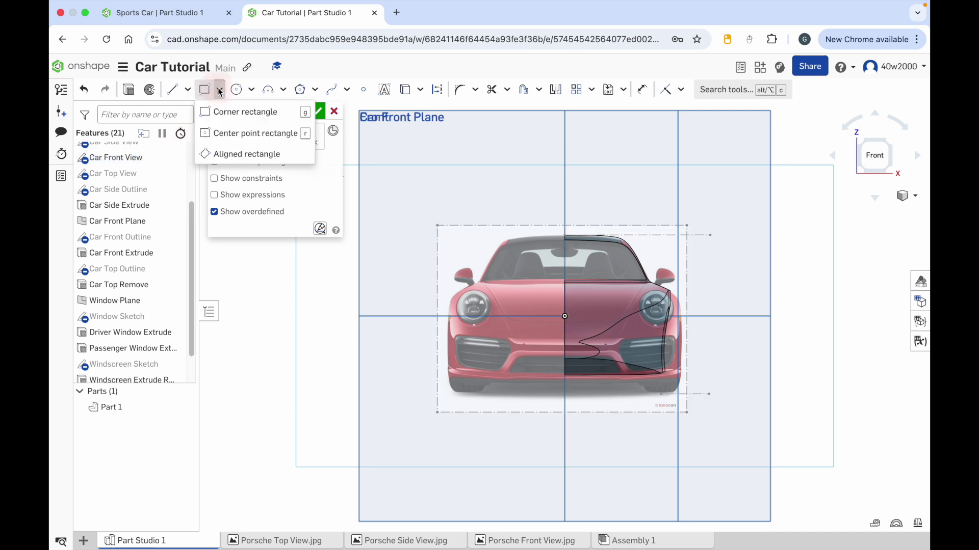
pyautogui.click(227, 110)
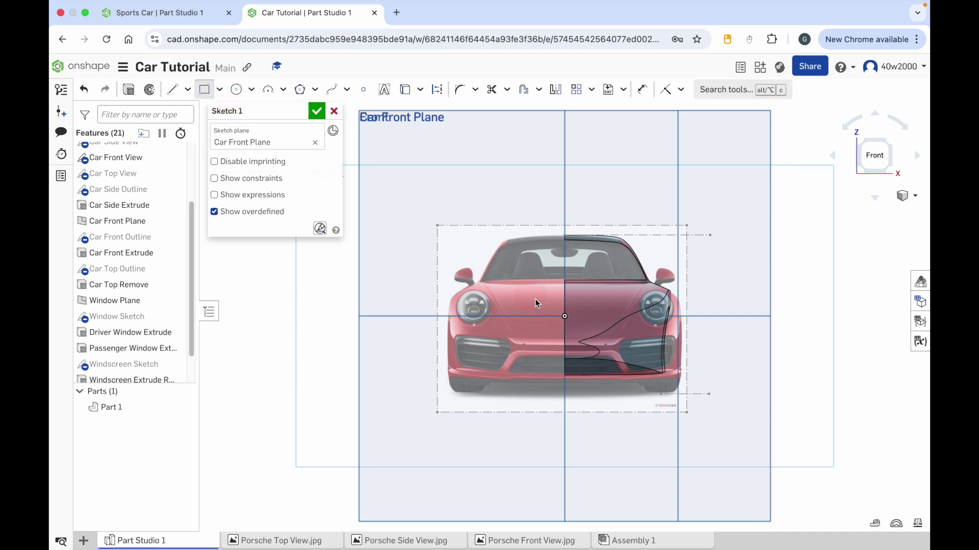
pyautogui.click(619, 335)
pyautogui.click(653, 348)
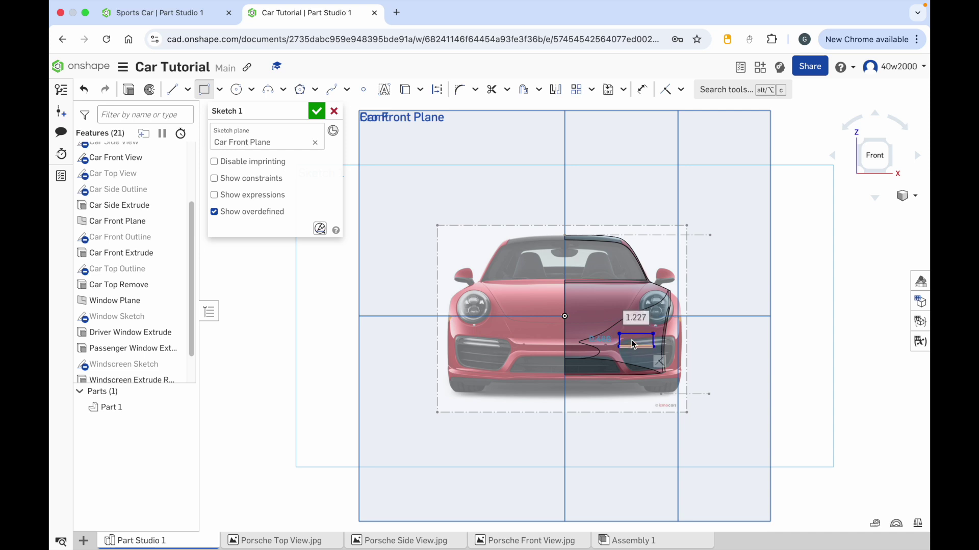
# - Sketch a closed four-line grille outline from the car's centreline, with a top edge about 1.6 cm and a bottom edge about 2.1 cm long
pyautogui.click(173, 90)
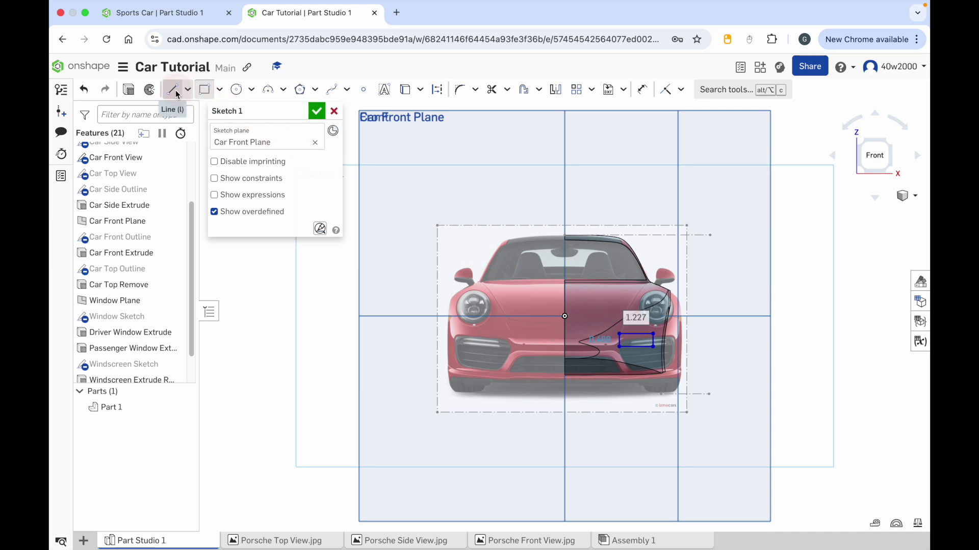
pyautogui.click(566, 356)
pyautogui.click(608, 356)
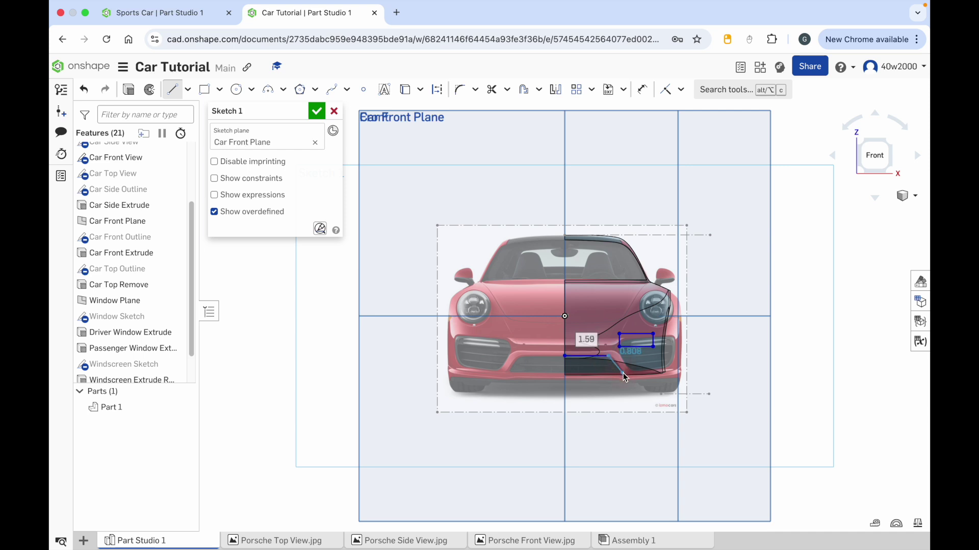
pyautogui.click(622, 371)
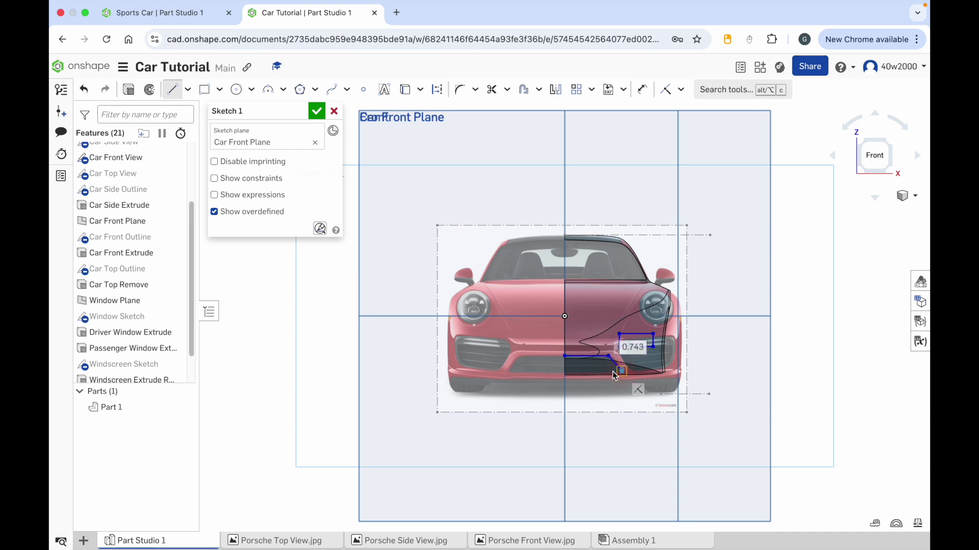
pyautogui.click(567, 372)
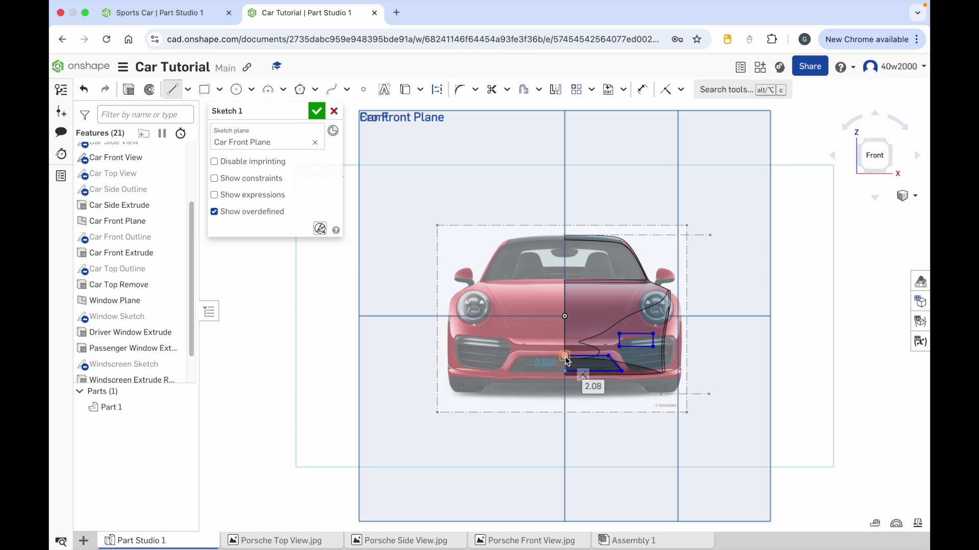
pyautogui.click(567, 358)
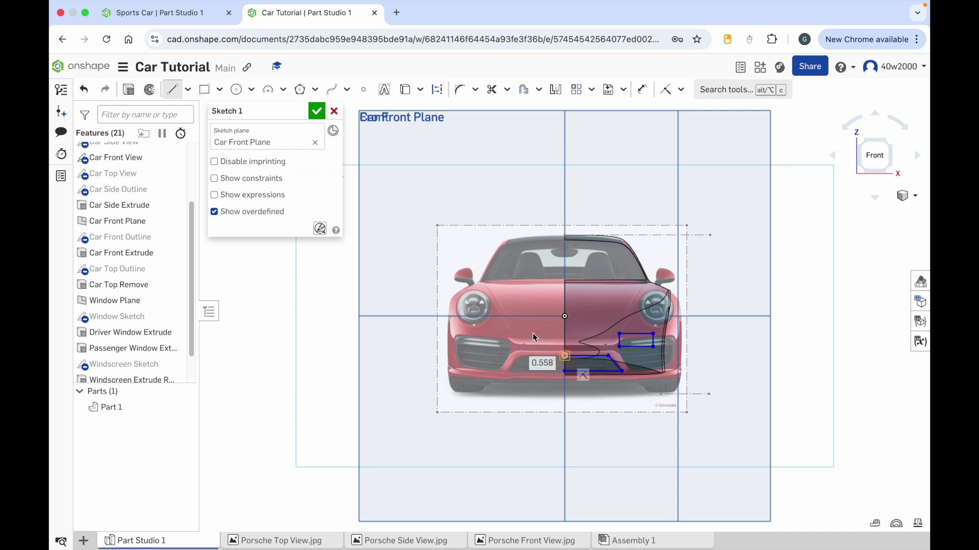
# - Rename the sketch as Grill Sketch and finish it
pyautogui.click(299, 111)
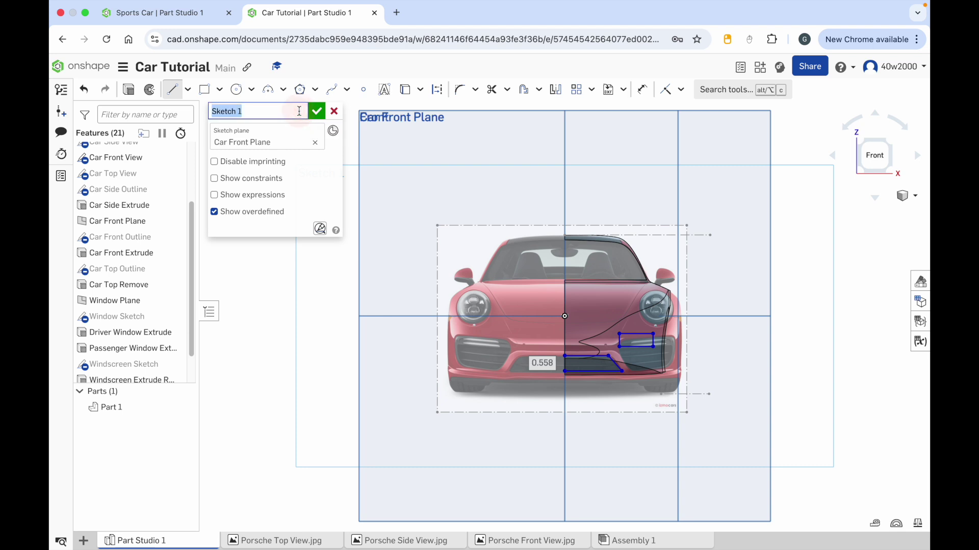
pyautogui.write('Grill Sketch')
pyautogui.click(315, 114)
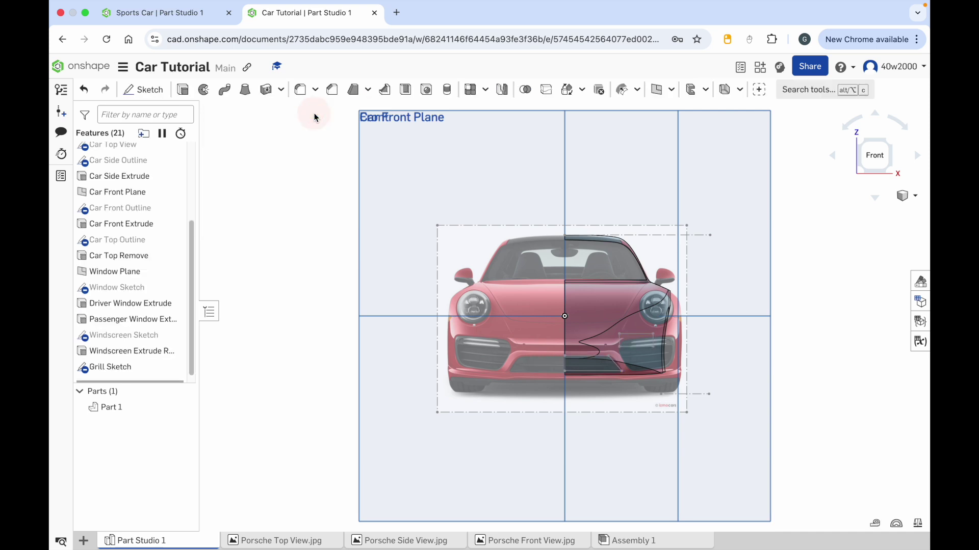
# - Extrude the rectangle of the Grill Sketch as a Remove cut into Part 1, directed back into the body to a blind depth of 2.2 cm
pyautogui.click(891, 145)
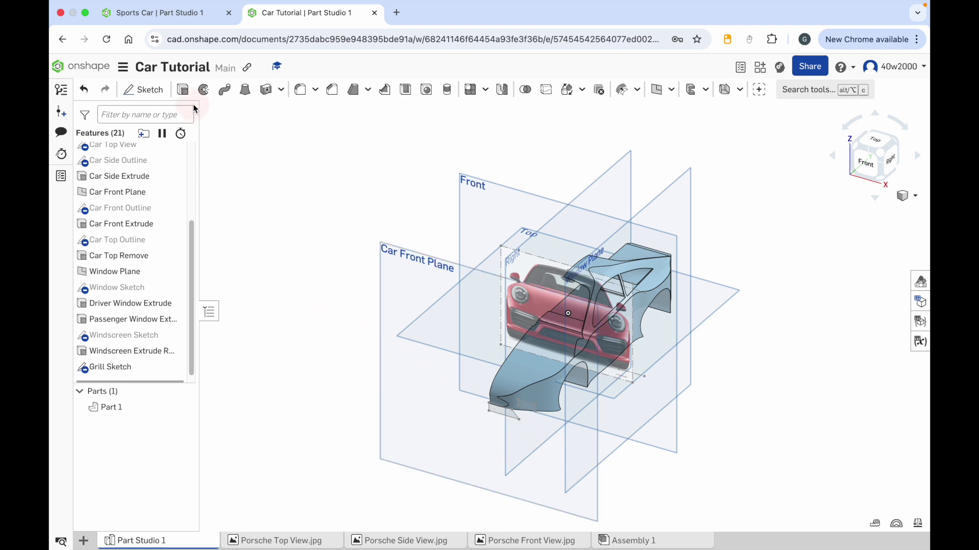
pyautogui.click(183, 90)
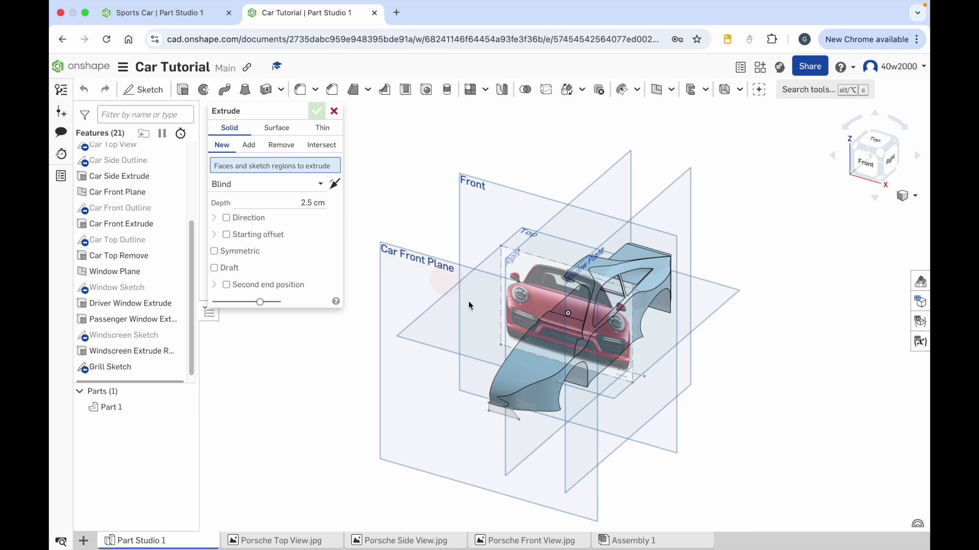
pyautogui.click(529, 409)
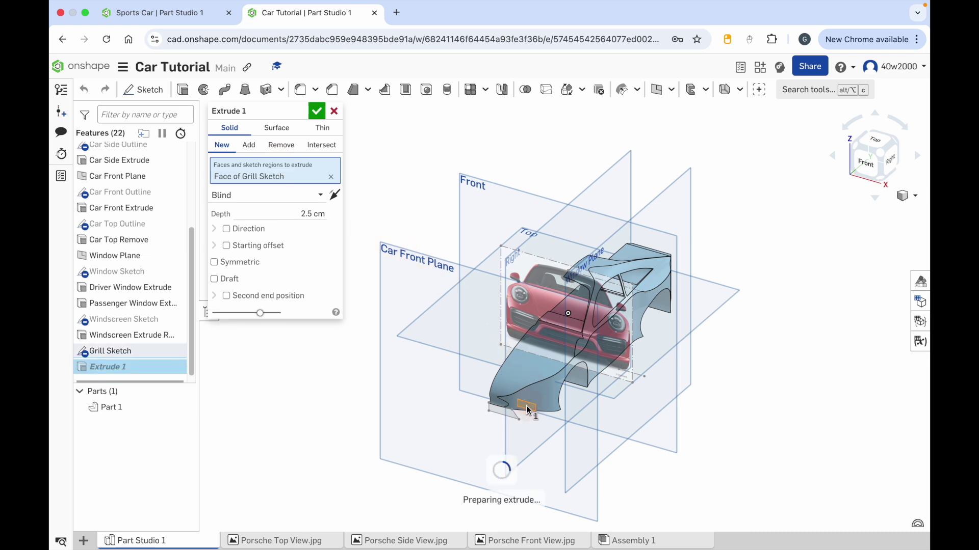
pyautogui.moveTo(497, 434); pyautogui.dragTo(453, 337)
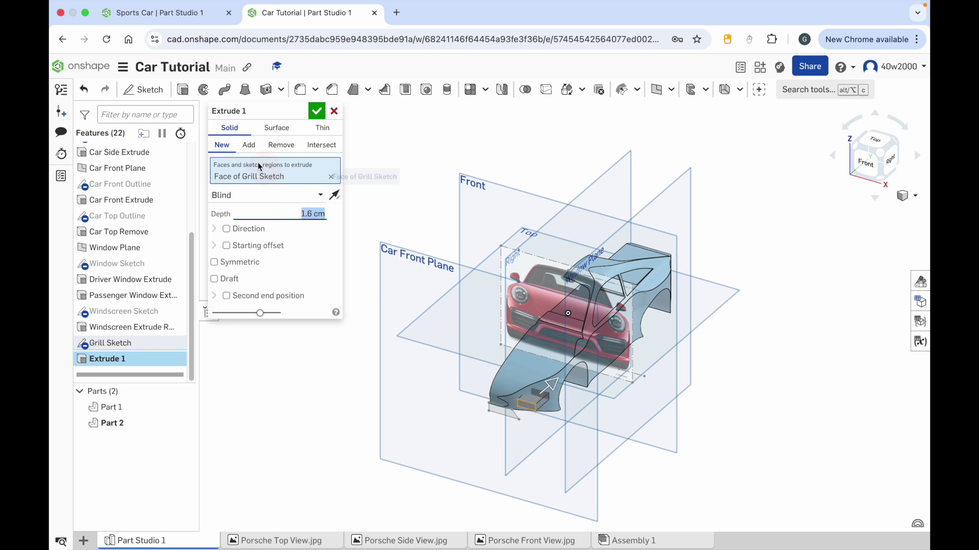
pyautogui.click(235, 128)
pyautogui.click(282, 146)
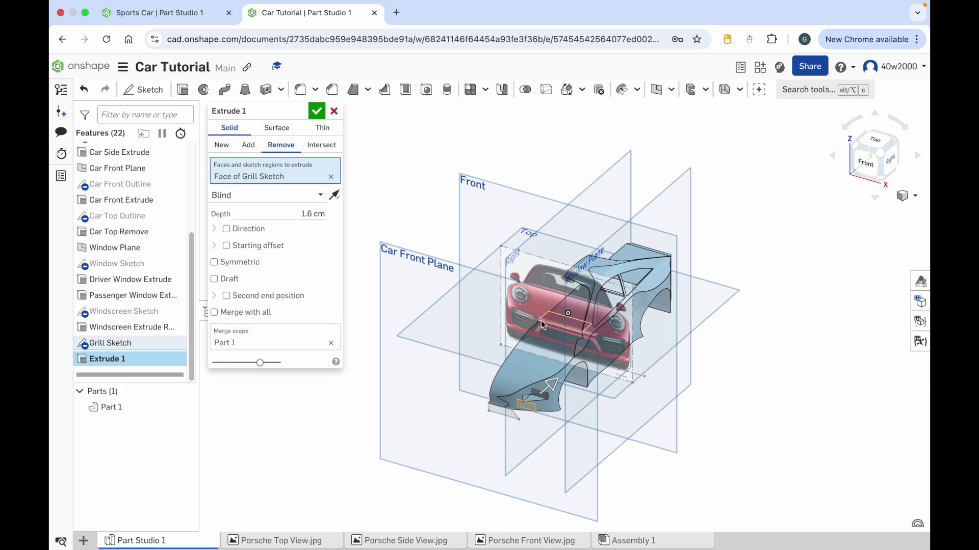
pyautogui.moveTo(552, 386)
pyautogui.mouseDown()
pyautogui.moveTo(536, 398)
pyautogui.moveTo(549, 383)
pyautogui.mouseUp()
pyautogui.moveTo(552, 387); pyautogui.dragTo(559, 386)
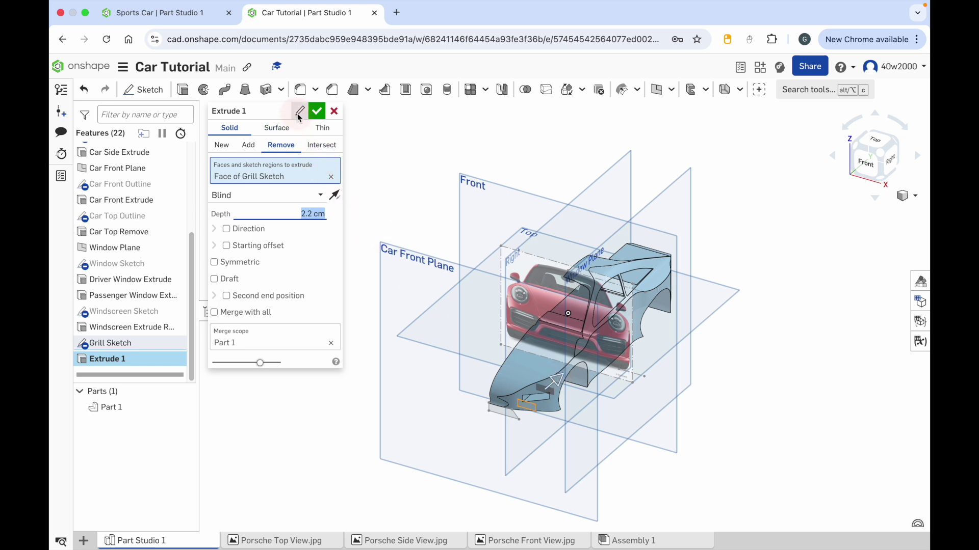
# - Name the extrude Headlight Extrude Remove and accept it
pyautogui.click(297, 111)
pyautogui.write('Headlight')
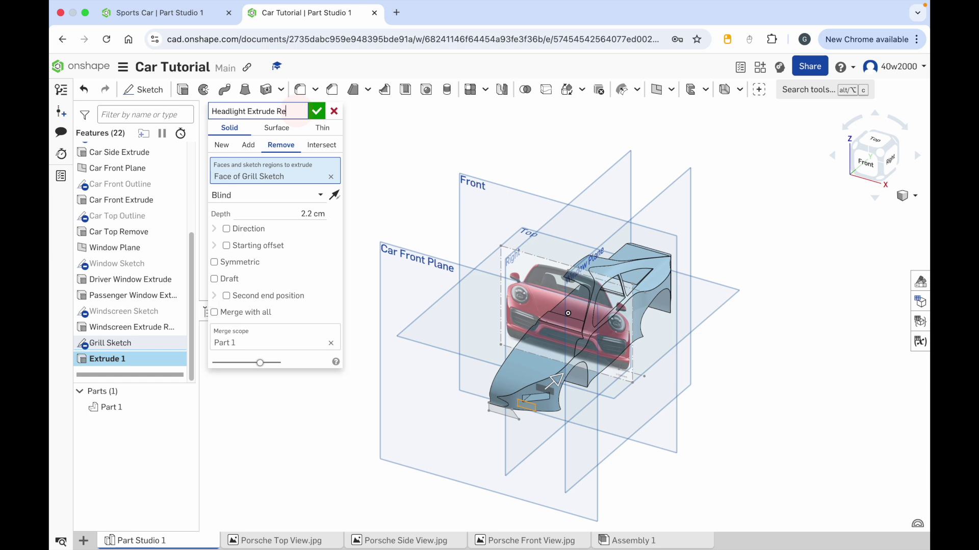
pyautogui.click(316, 111)
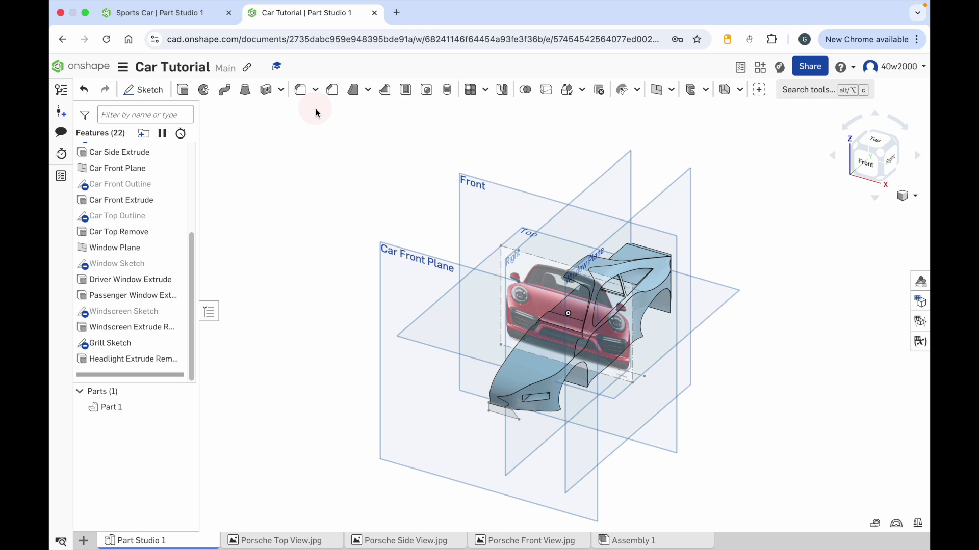
# - Extrude the four-sided grille region of the Grill Sketch as a Remove cut into Part 1 to a blind depth of 1.8 cm
pyautogui.click(183, 90)
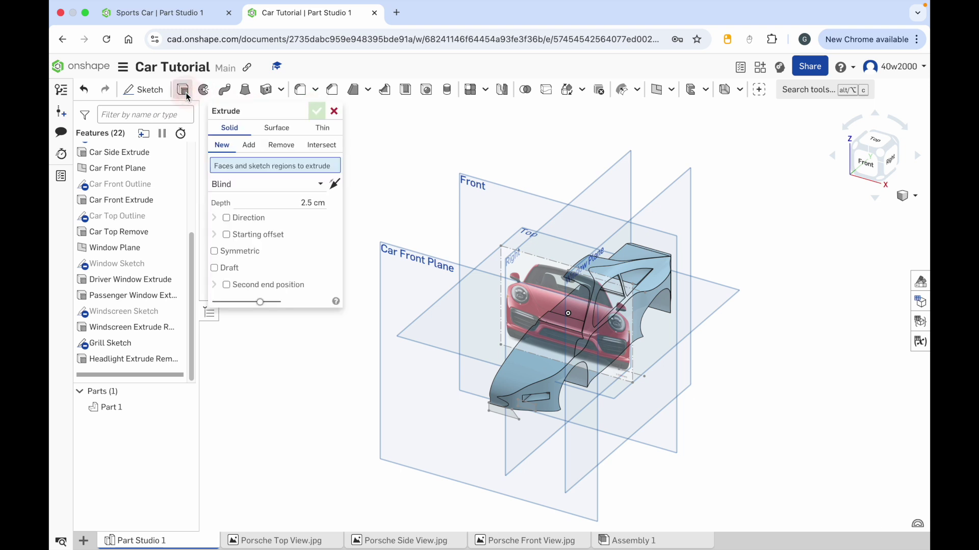
pyautogui.click(502, 414)
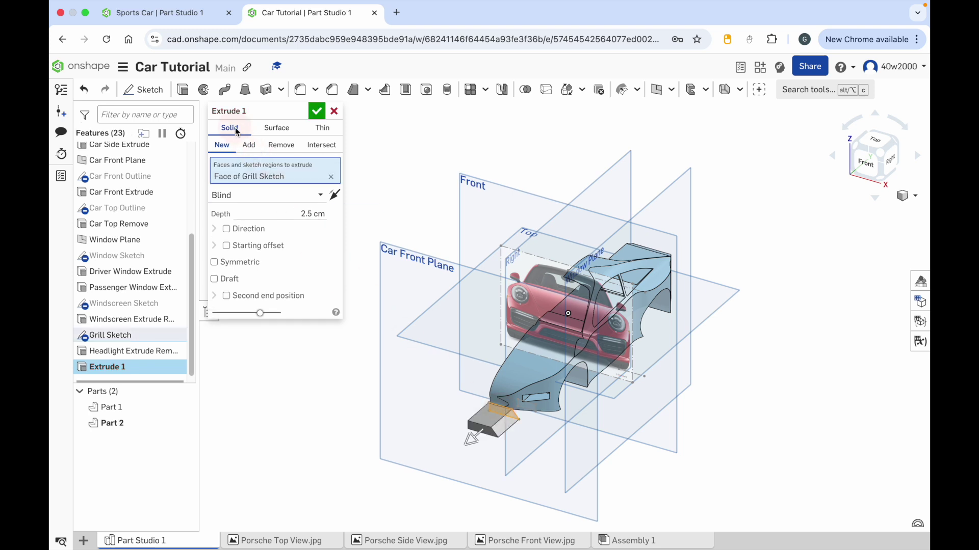
pyautogui.click(282, 146)
pyautogui.click(483, 407)
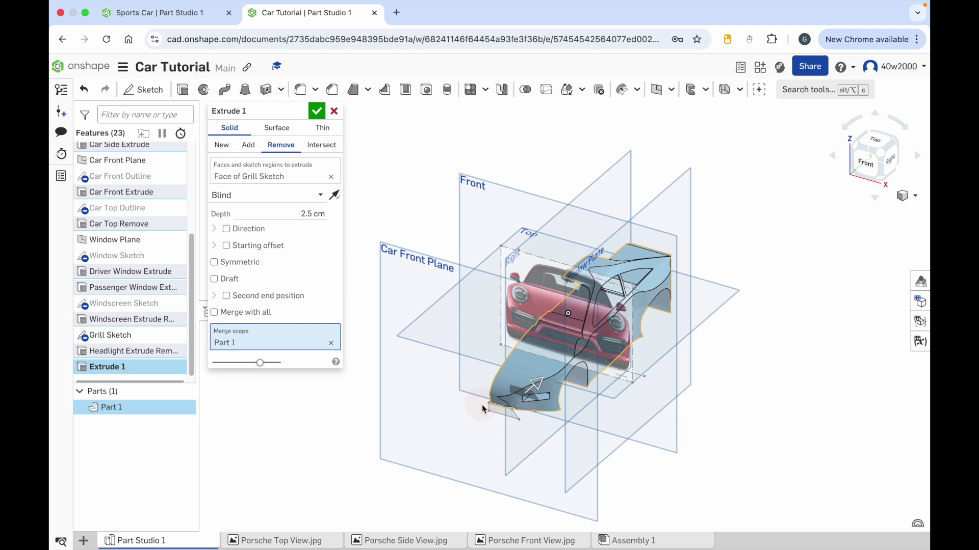
pyautogui.moveTo(539, 383)
pyautogui.mouseDown()
pyautogui.moveTo(493, 419)
pyautogui.moveTo(537, 391)
pyautogui.mouseUp()
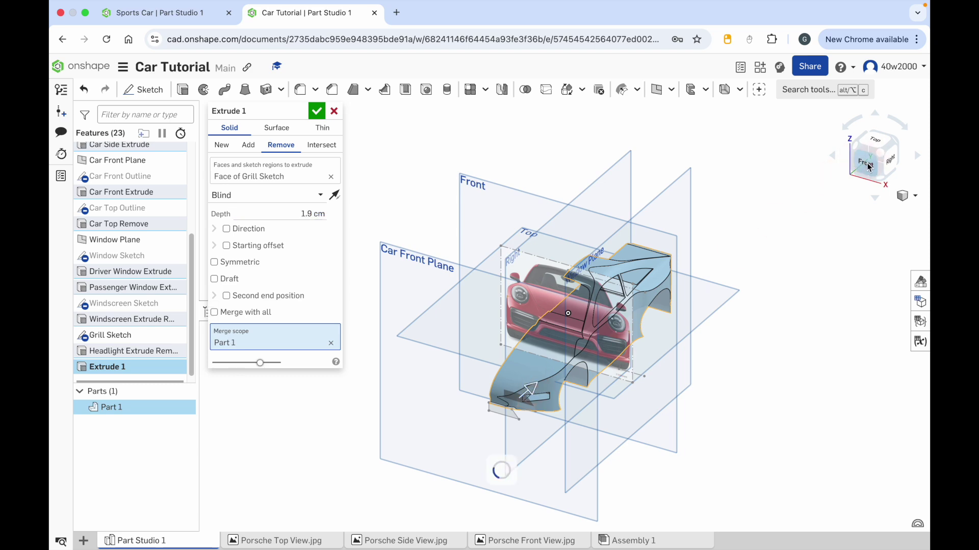
pyautogui.click(868, 167)
pyautogui.moveTo(732, 316)
pyautogui.mouseDown(button='right')
pyautogui.moveTo(733, 325)
pyautogui.moveTo(697, 323)
pyautogui.moveTo(701, 339)
pyautogui.moveTo(732, 314)
pyautogui.moveTo(713, 341)
pyautogui.mouseUp(button='right')
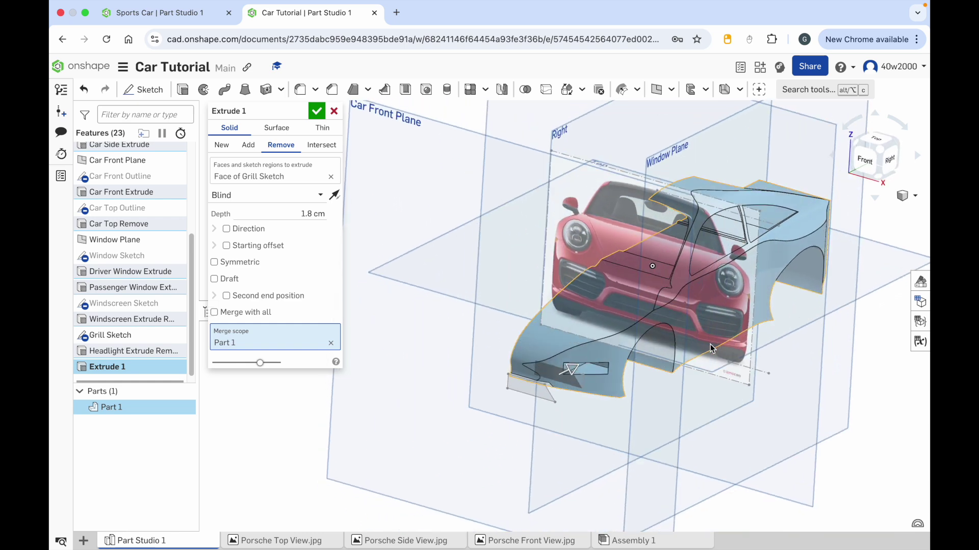
pyautogui.moveTo(618, 370)
pyautogui.mouseDown(button='right')
pyautogui.moveTo(611, 375)
pyautogui.moveTo(653, 370)
pyautogui.mouseUp(button='right')
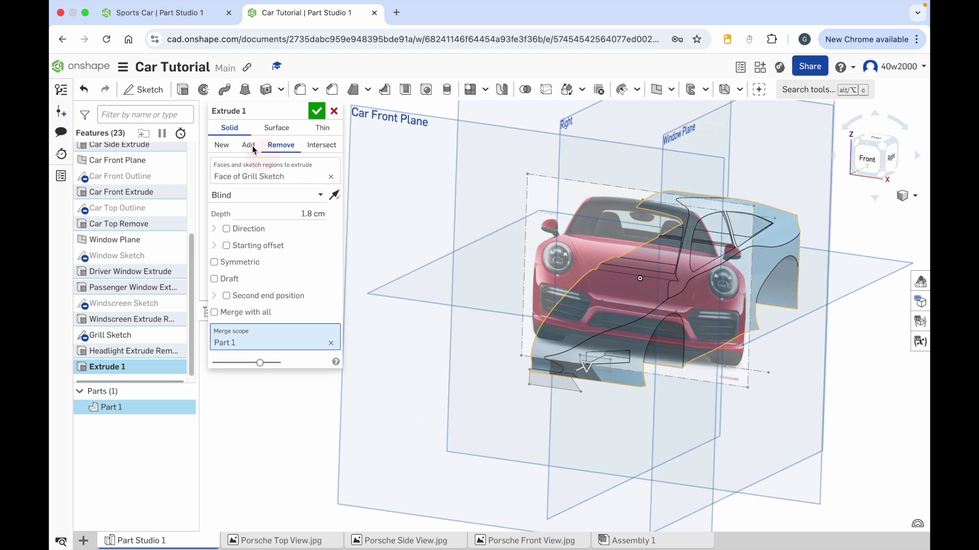
# - Name the extrude Grill Extrude Remove and accept it
pyautogui.click(300, 112)
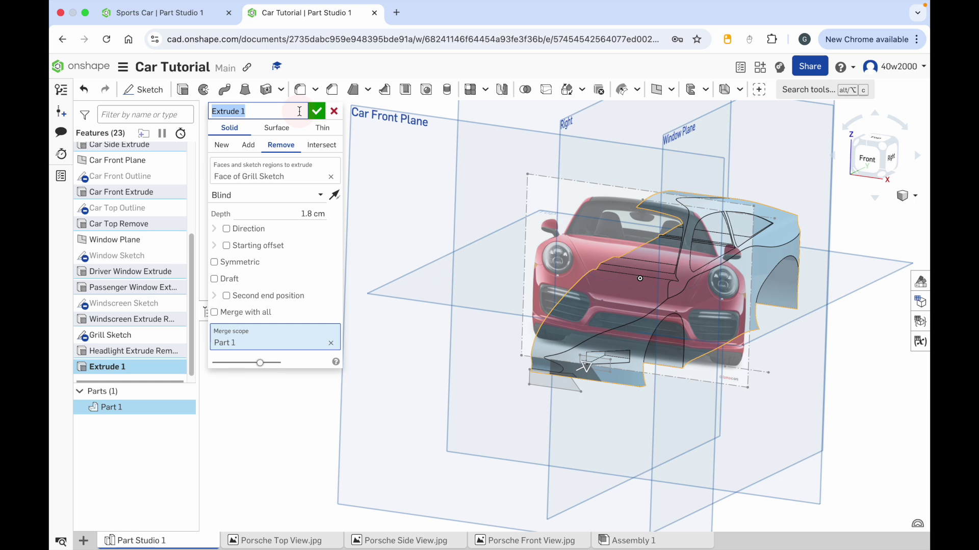
pyautogui.write('Grill e')
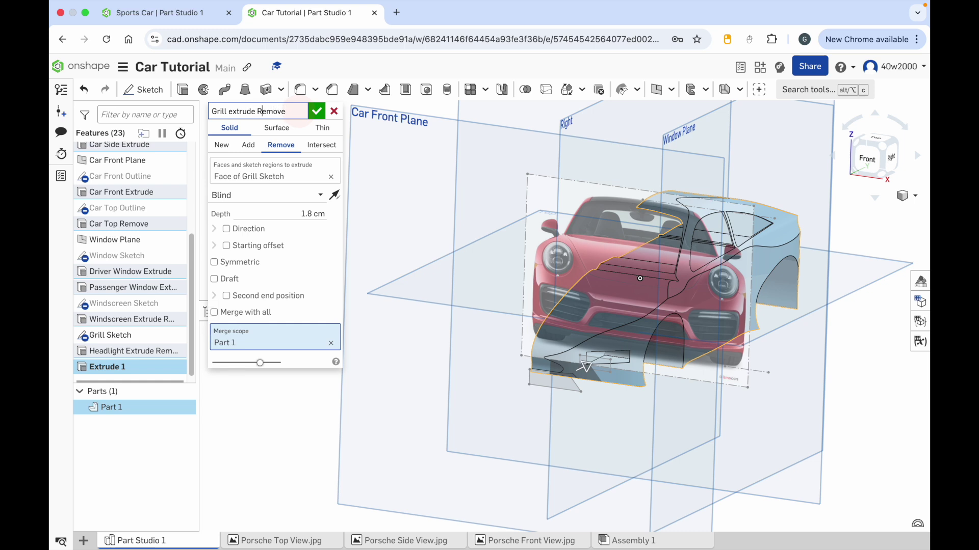
pyautogui.press('BackSpace')
pyautogui.write('E')
pyautogui.click(317, 112)
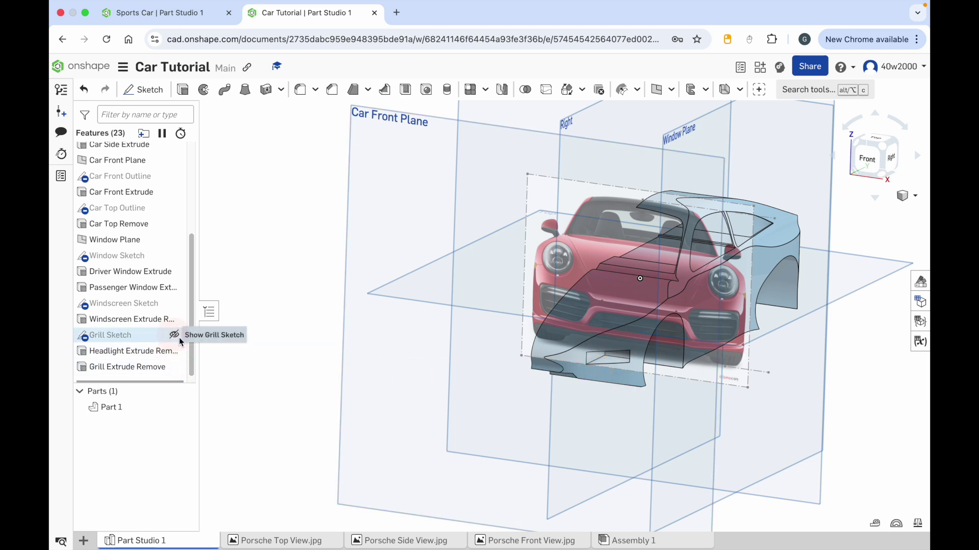
# - Check the new cuts from the front and side, show the Grill Sketch again and open it for editing
pyautogui.click(867, 159)
pyautogui.moveTo(788, 253)
pyautogui.mouseDown(button='right')
pyautogui.moveTo(755, 257)
pyautogui.moveTo(843, 256)
pyautogui.moveTo(742, 258)
pyautogui.moveTo(748, 280)
pyautogui.moveTo(754, 266)
pyautogui.moveTo(815, 262)
pyautogui.moveTo(803, 264)
pyautogui.mouseUp(button='right')
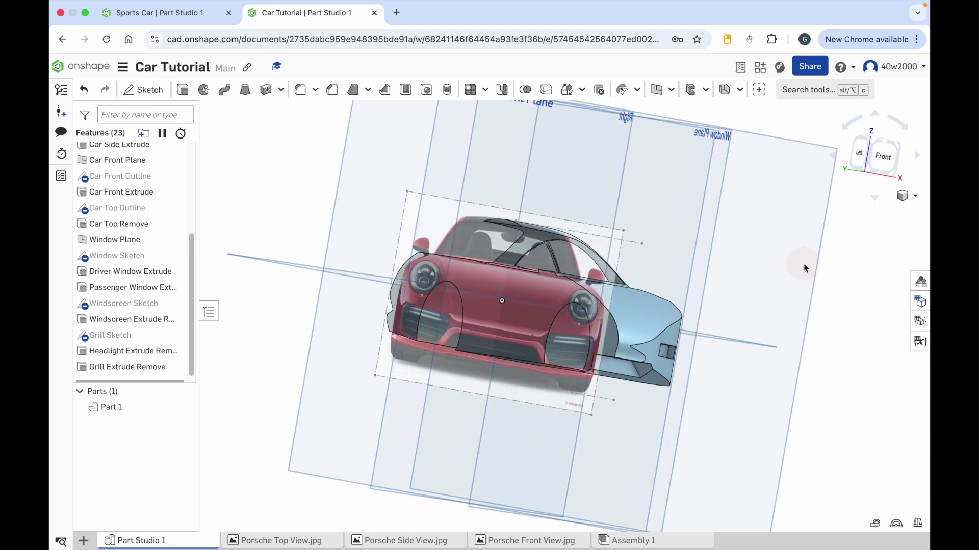
pyautogui.moveTo(804, 264); pyautogui.dragTo(741, 321, button='right')
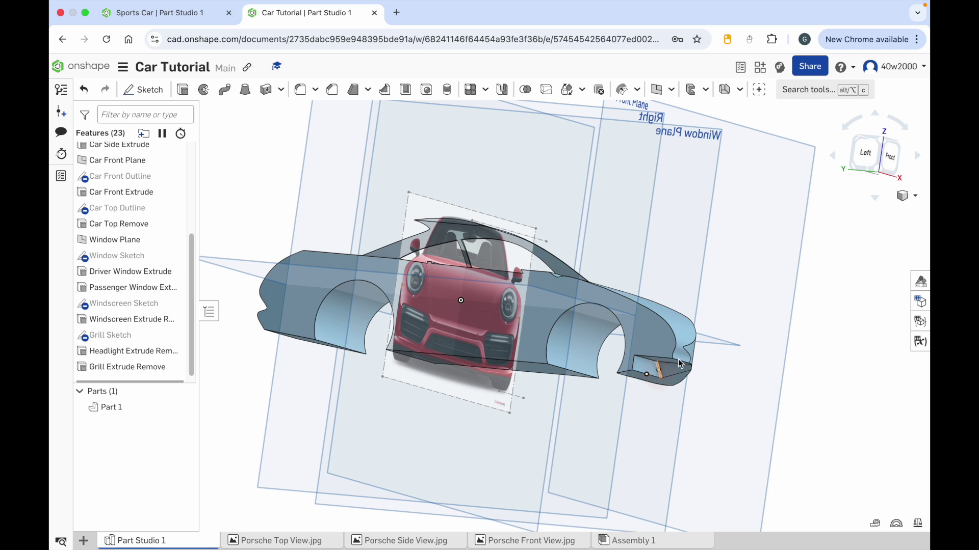
pyautogui.click(890, 164)
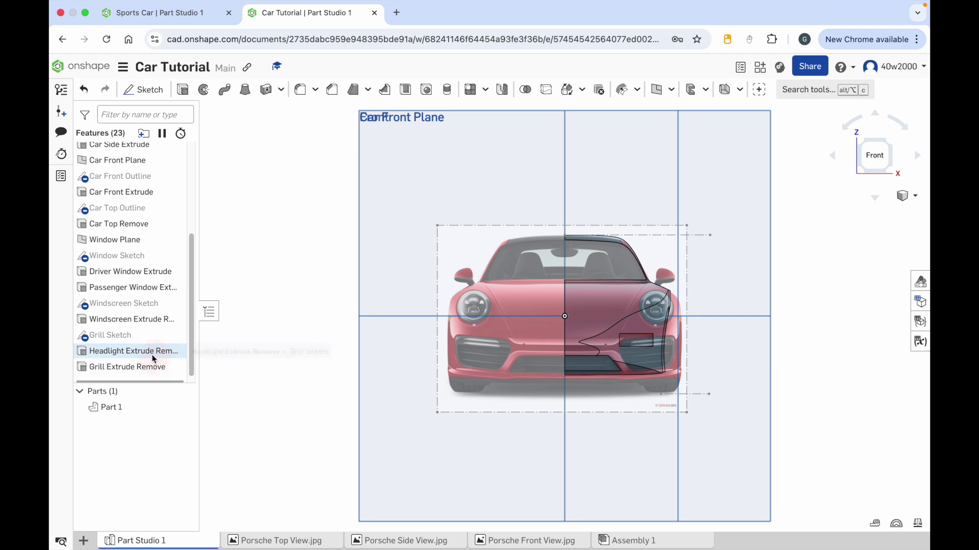
pyautogui.click(171, 335)
pyautogui.moveTo(429, 384); pyautogui.dragTo(489, 387, button='right')
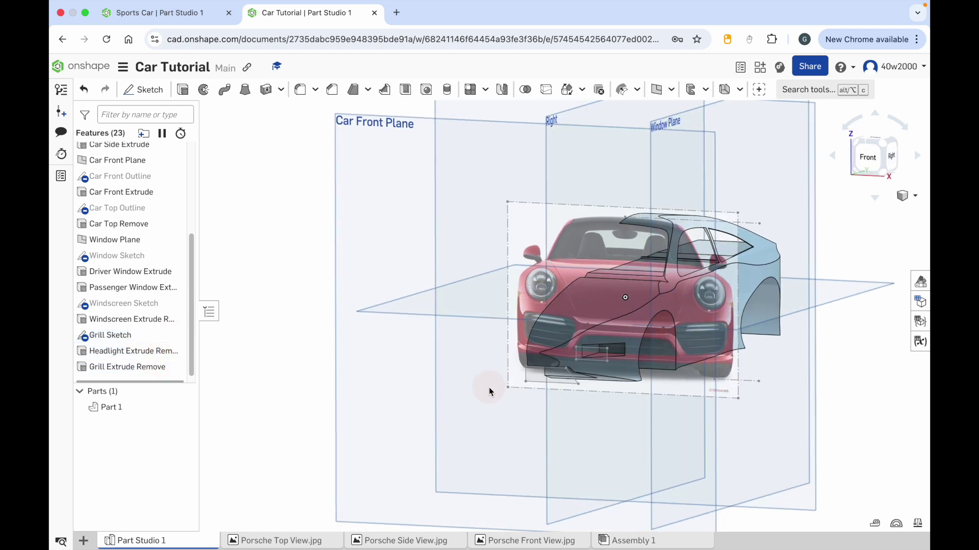
pyautogui.doubleClick(149, 338)
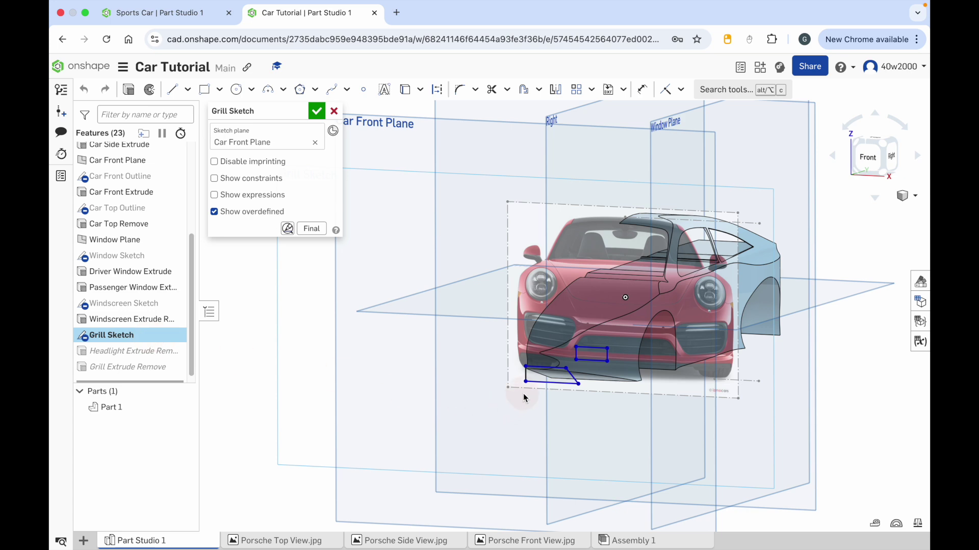
# - Raise the upper and lower edges of the four-sided grille outline, pull its lower outer corner slightly inward, and accept the sketch
pyautogui.moveTo(537, 408); pyautogui.dragTo(582, 390, button='right')
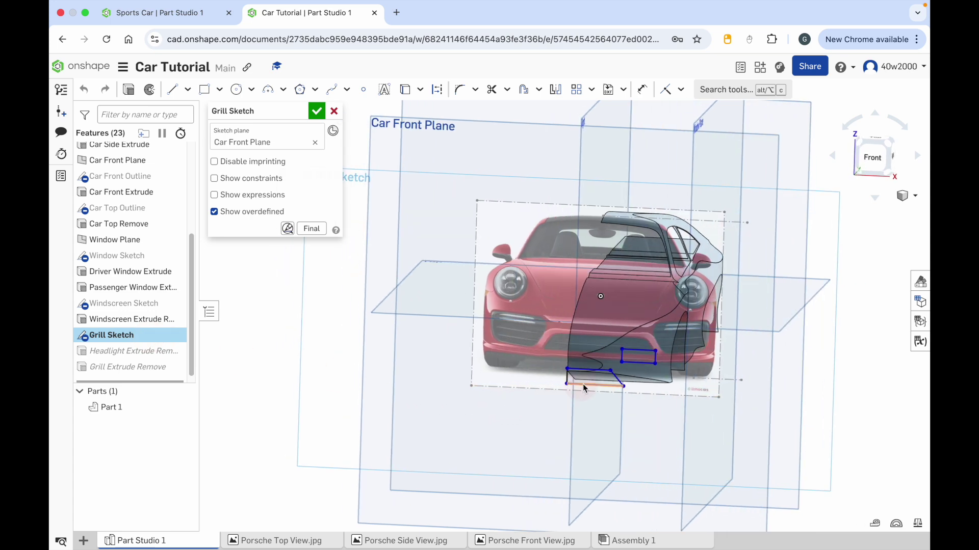
pyautogui.scroll(5, 582, 384)
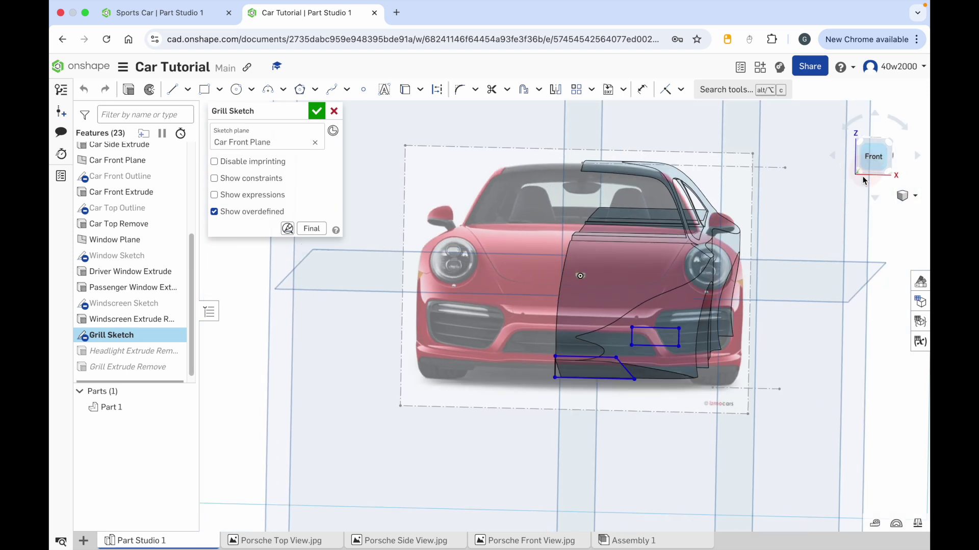
pyautogui.click(865, 174)
pyautogui.scroll(5, 595, 364)
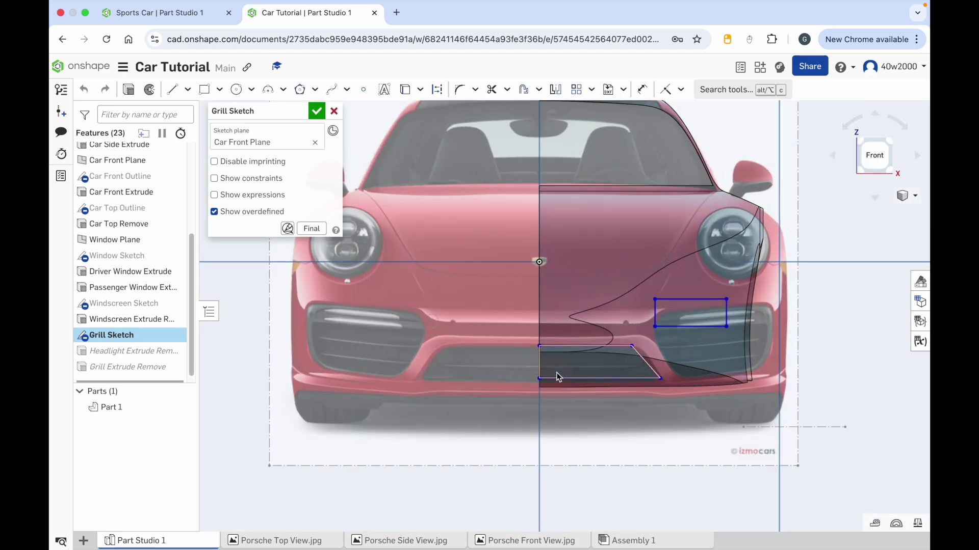
pyautogui.scroll(4, 558, 378)
pyautogui.moveTo(519, 387)
pyautogui.mouseDown()
pyautogui.moveTo(517, 350)
pyautogui.moveTo(518, 364)
pyautogui.mouseUp()
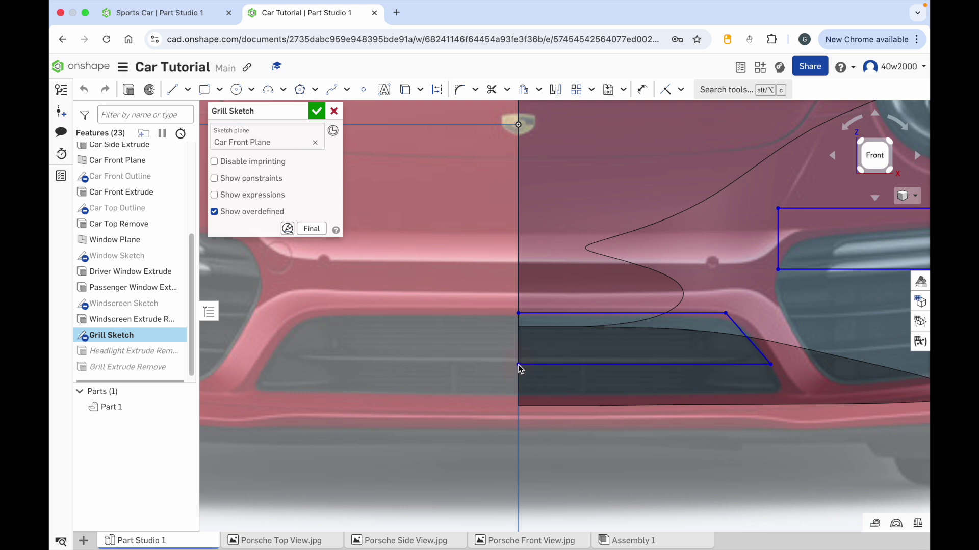
pyautogui.moveTo(518, 313); pyautogui.dragTo(516, 289)
pyautogui.moveTo(772, 365); pyautogui.dragTo(760, 358)
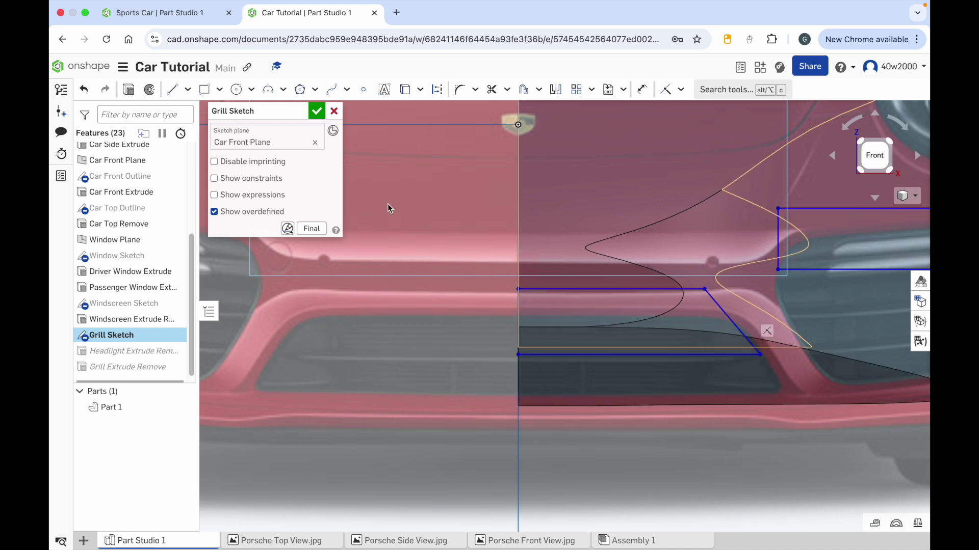
pyautogui.click(316, 112)
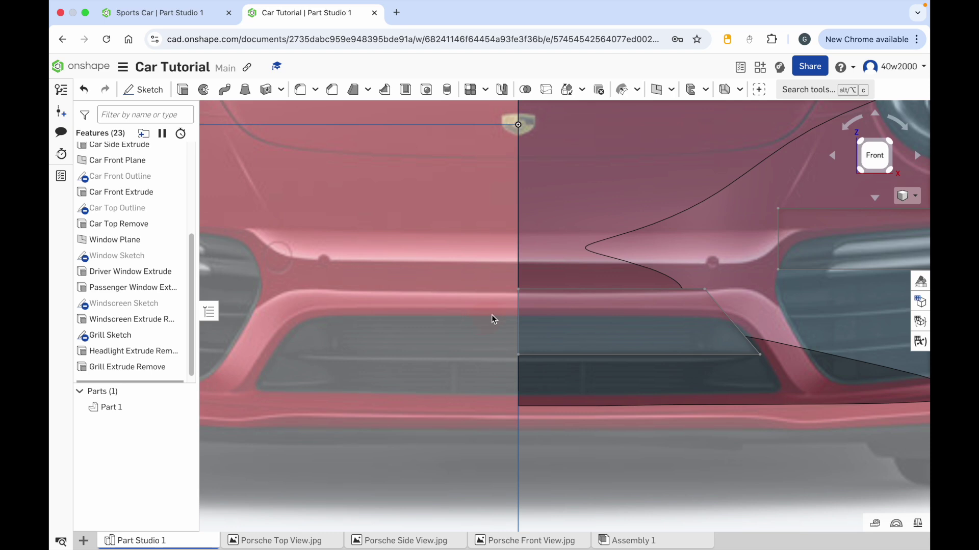
# - Hide the Grill Sketch and inspect the grille and headlight cuts at the front of the body
pyautogui.click(873, 155)
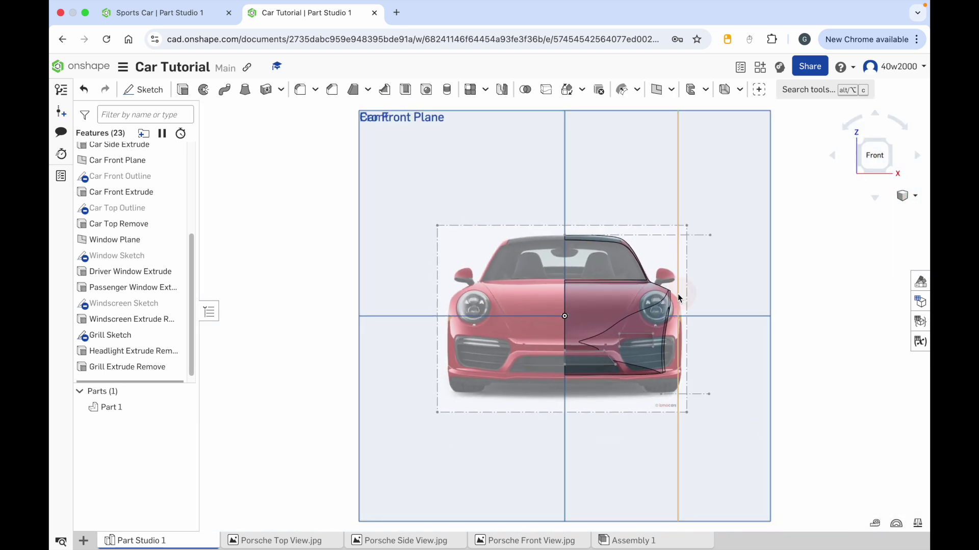
pyautogui.moveTo(678, 298); pyautogui.dragTo(659, 297, button='right')
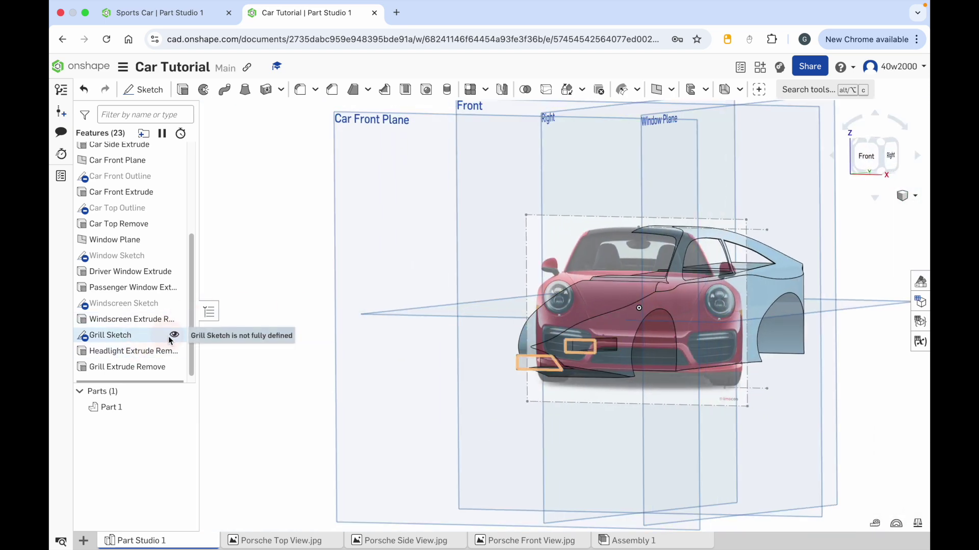
pyautogui.moveTo(402, 372)
pyautogui.mouseDown(button='right')
pyautogui.moveTo(482, 365)
pyautogui.moveTo(491, 383)
pyautogui.moveTo(832, 374)
pyautogui.moveTo(801, 374)
pyautogui.moveTo(824, 371)
pyautogui.mouseUp(button='right')
pyautogui.scroll(10, 832, 373)
pyautogui.moveTo(754, 353); pyautogui.dragTo(766, 369, button='right')
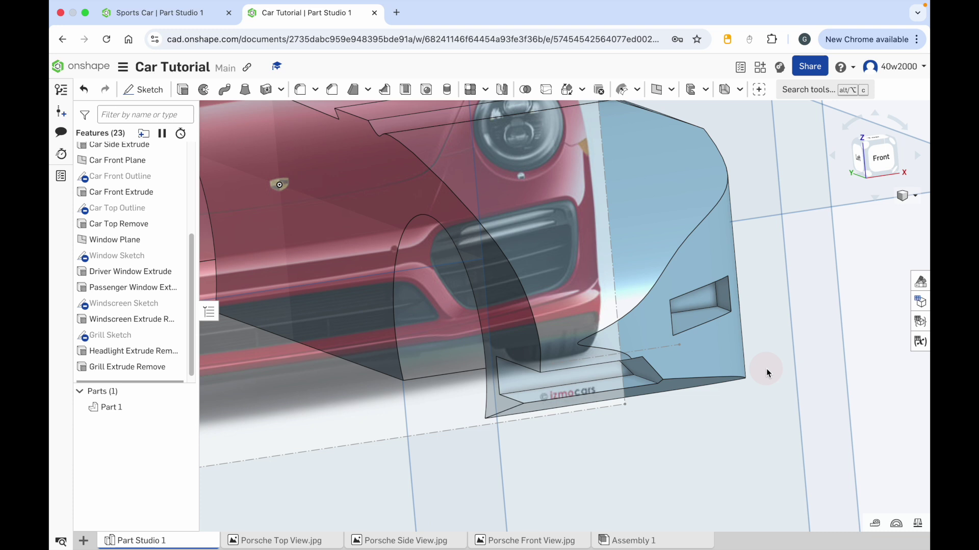
pyautogui.click(894, 146)
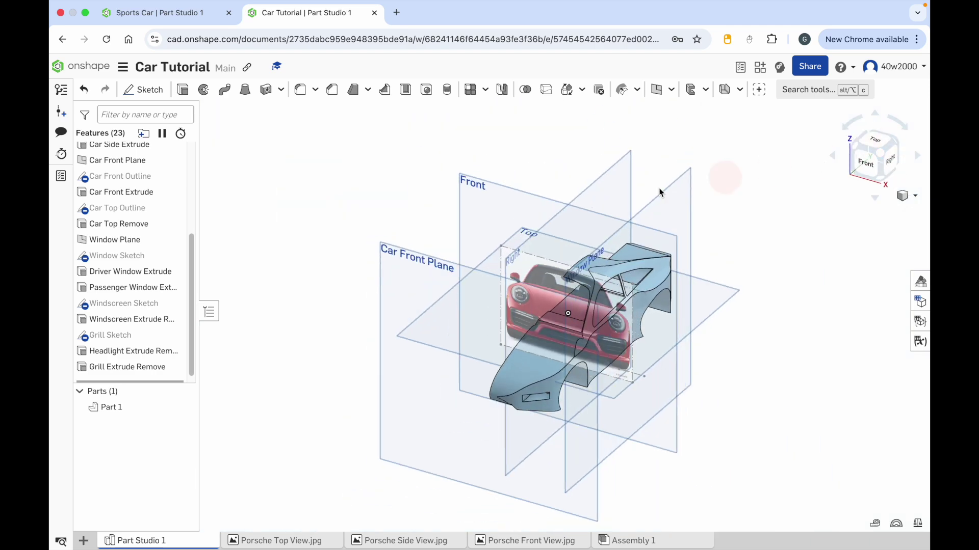
# - Hide the Car Front View sketch, the Car Front Plane and the Window Plane
pyautogui.scroll(3, 149, 182)
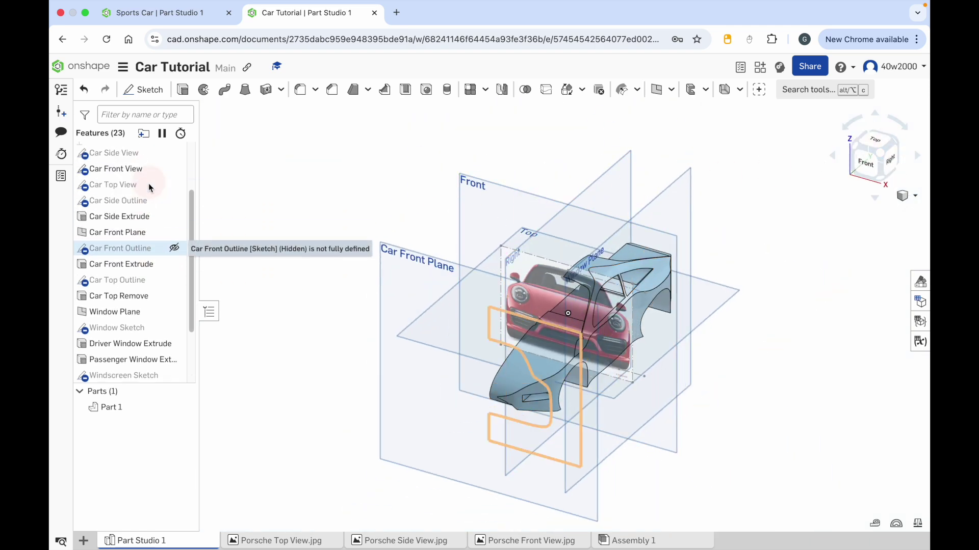
pyautogui.click(173, 169)
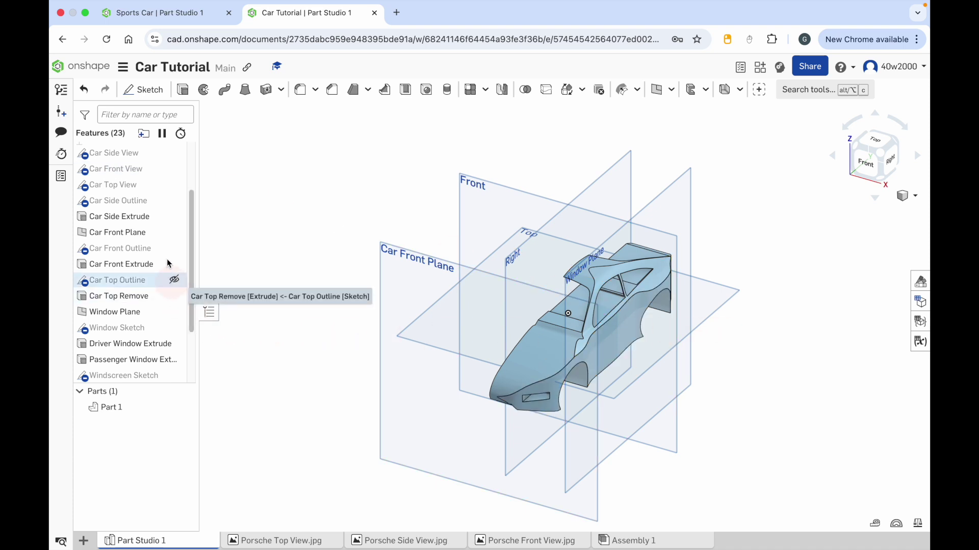
pyautogui.click(174, 232)
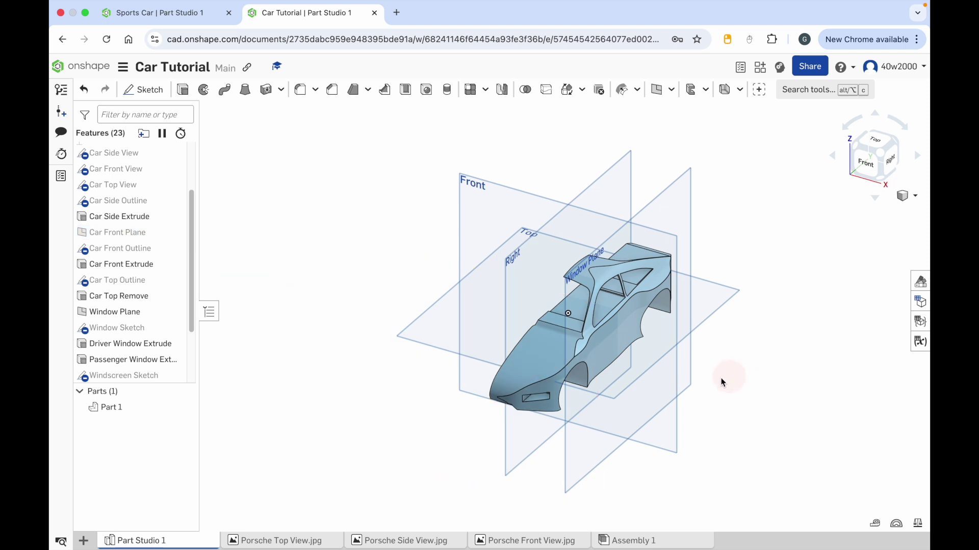
pyautogui.click(173, 313)
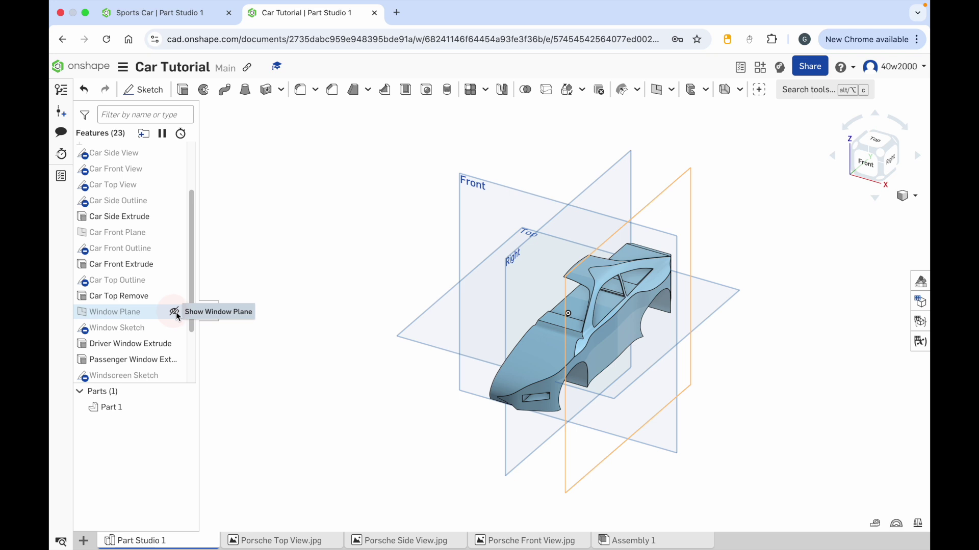
pyautogui.moveTo(741, 410)
pyautogui.mouseDown(button='right')
pyautogui.moveTo(762, 406)
pyautogui.moveTo(776, 386)
pyautogui.moveTo(799, 390)
pyautogui.moveTo(769, 406)
pyautogui.moveTo(714, 411)
pyautogui.moveTo(747, 410)
pyautogui.moveTo(740, 403)
pyautogui.moveTo(764, 391)
pyautogui.moveTo(733, 405)
pyautogui.mouseUp(button='right')
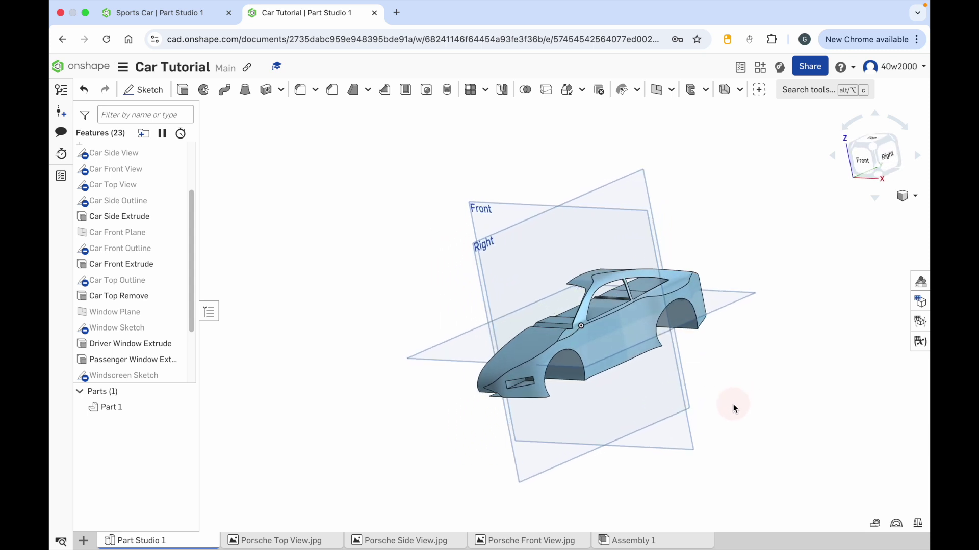
# - Search the tools for Fill and start it as a new surface
pyautogui.click(873, 149)
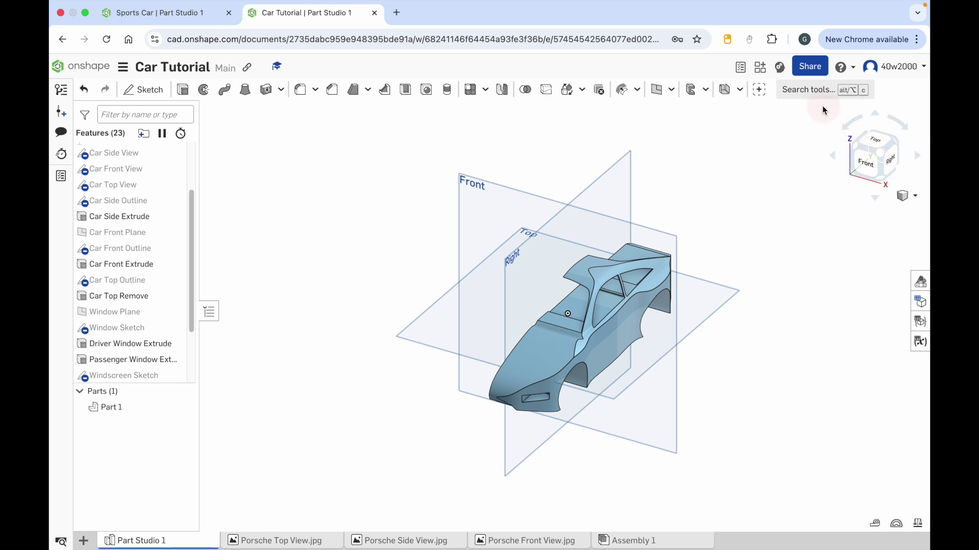
pyautogui.click(807, 95)
pyautogui.click(805, 91)
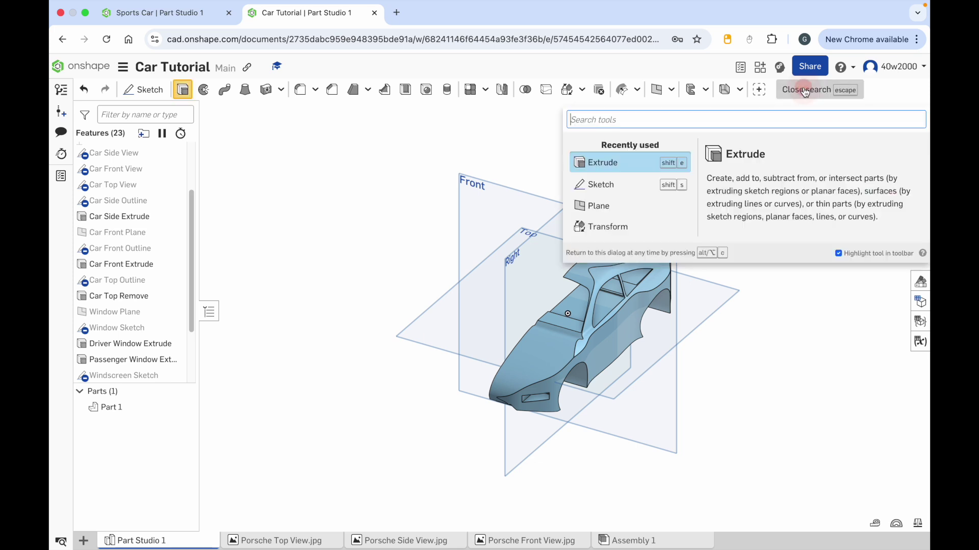
pyautogui.write('fill')
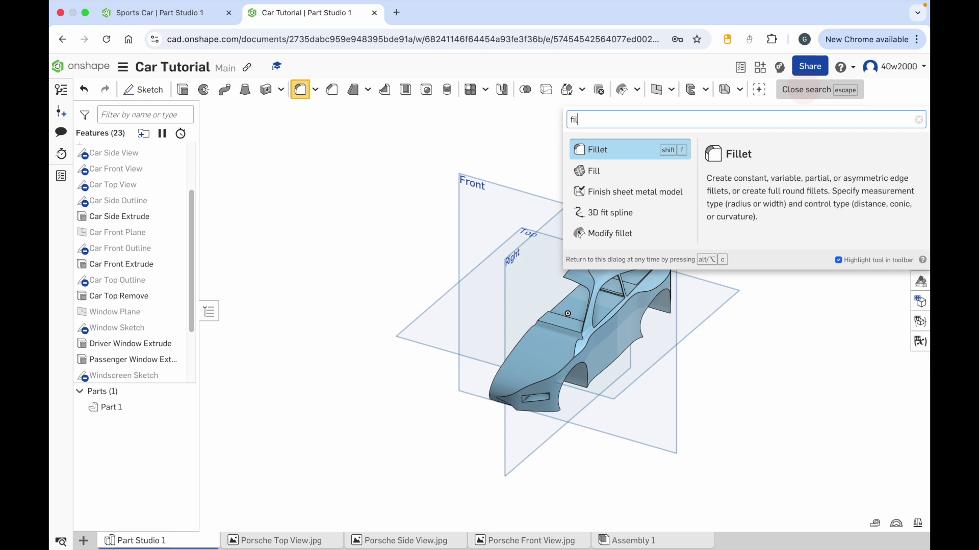
pyautogui.click(605, 177)
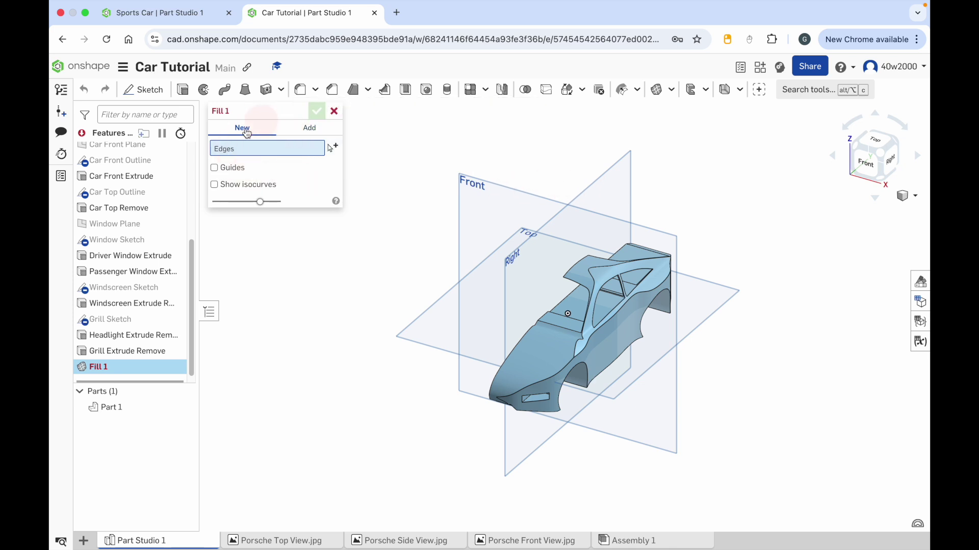
pyautogui.moveTo(225, 110)
# - Fill the driver window opening with a surface bounded by its curved edge, rear edge and lower edge, using Position continuity
pyautogui.moveTo(746, 365); pyautogui.dragTo(716, 363, button='right')
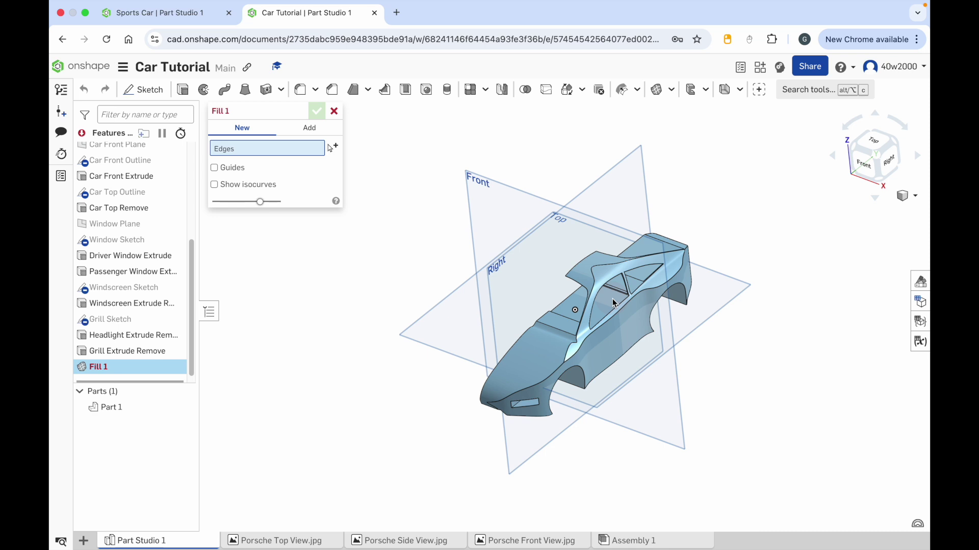
pyautogui.scroll(10, 614, 303)
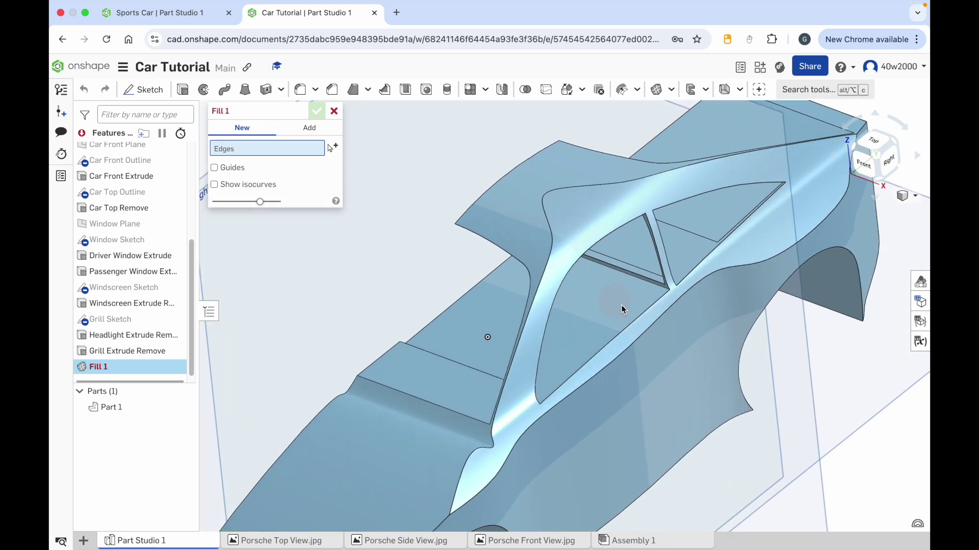
pyautogui.moveTo(683, 333); pyautogui.dragTo(673, 319, button='right')
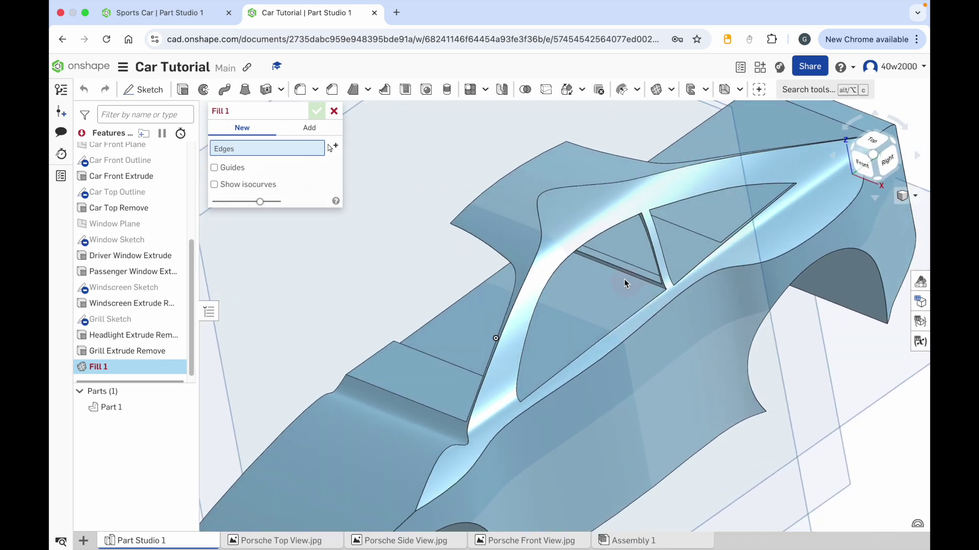
pyautogui.click(565, 265)
pyautogui.scroll(6, 659, 258)
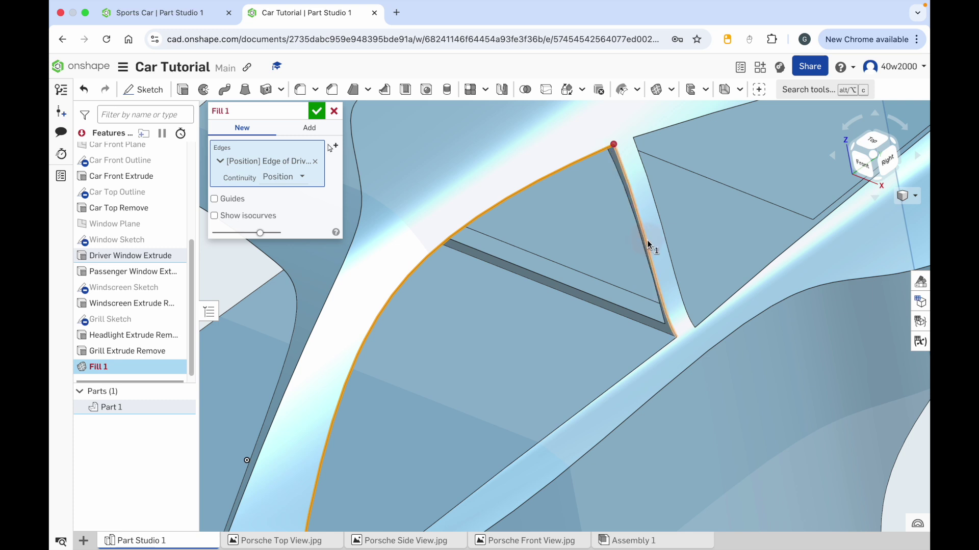
pyautogui.click(647, 239)
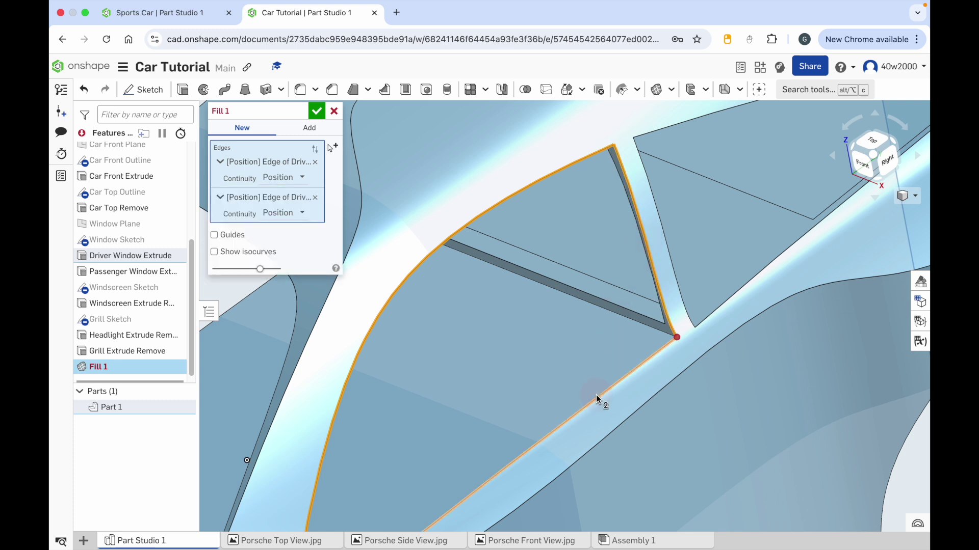
pyautogui.scroll(-3, 595, 394)
pyautogui.scroll(-2, 595, 394)
pyautogui.moveTo(564, 444); pyautogui.dragTo(625, 368, button='middle')
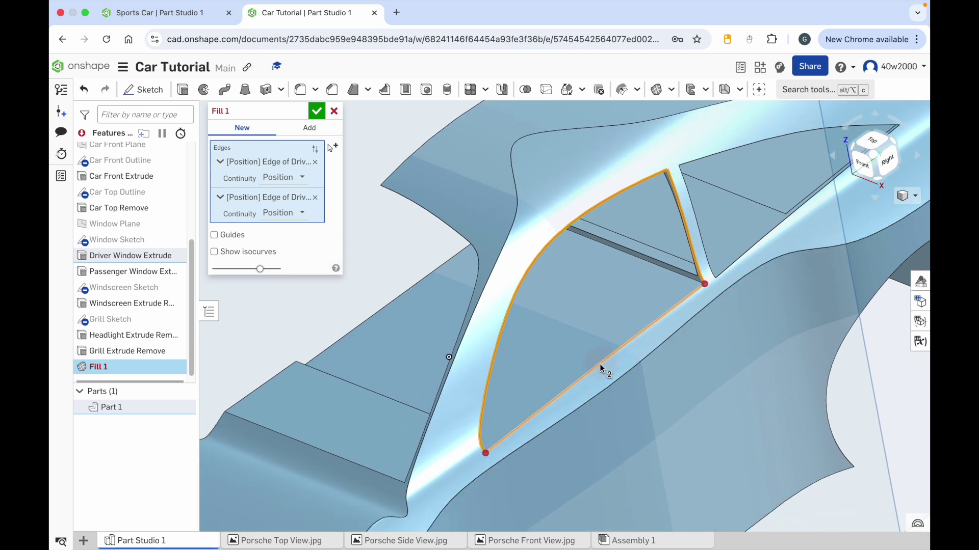
pyautogui.click(599, 363)
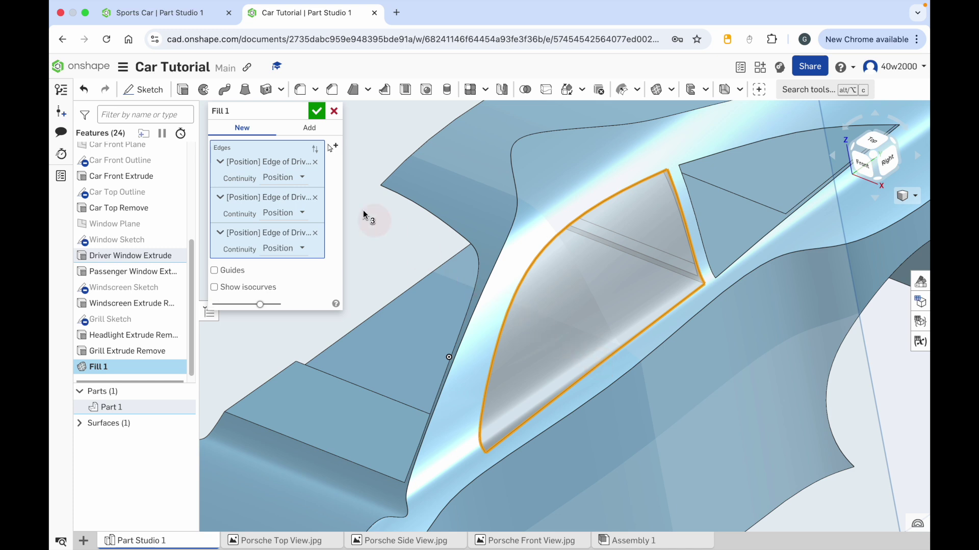
# - Name the new fill feature Driver Window Fill and accept it
pyautogui.click(300, 113)
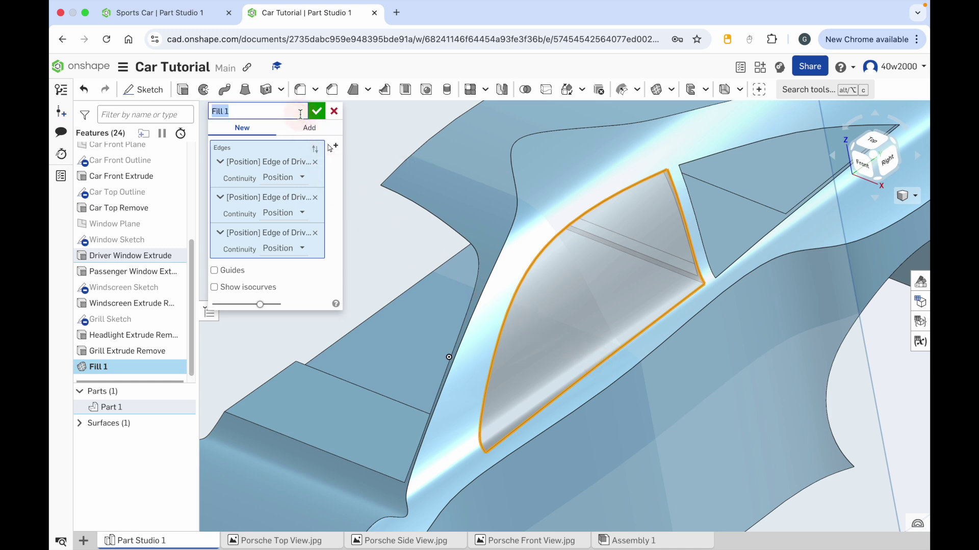
pyautogui.write('Driver W')
pyautogui.write('idnow')
pyautogui.press('BackSpace')
pyautogui.press('BackSpace')
pyautogui.press('BackSpace')
pyautogui.press('BackSpace')
pyautogui.write('ndow Fill')
pyautogui.click(317, 111)
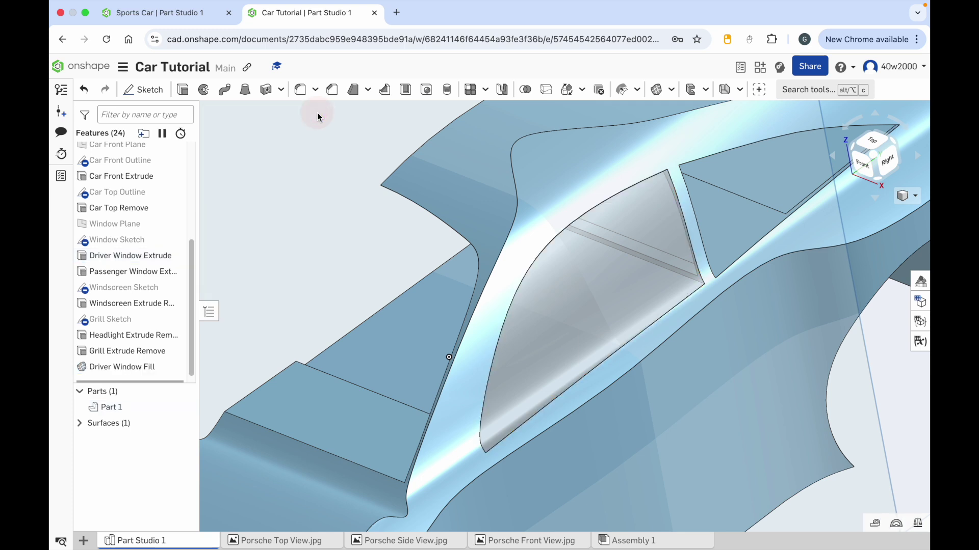
# - Fill the passenger window opening with a new surface bounded by its upper curved, front and lower edges, using Position continuity
pyautogui.click(656, 90)
pyautogui.moveTo(782, 193); pyautogui.dragTo(529, 299, button='middle')
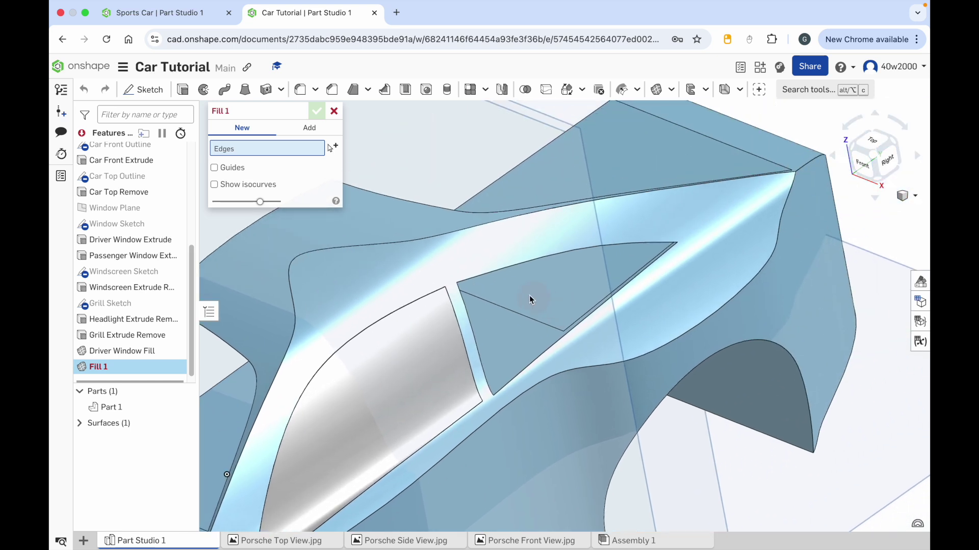
pyautogui.click(516, 265)
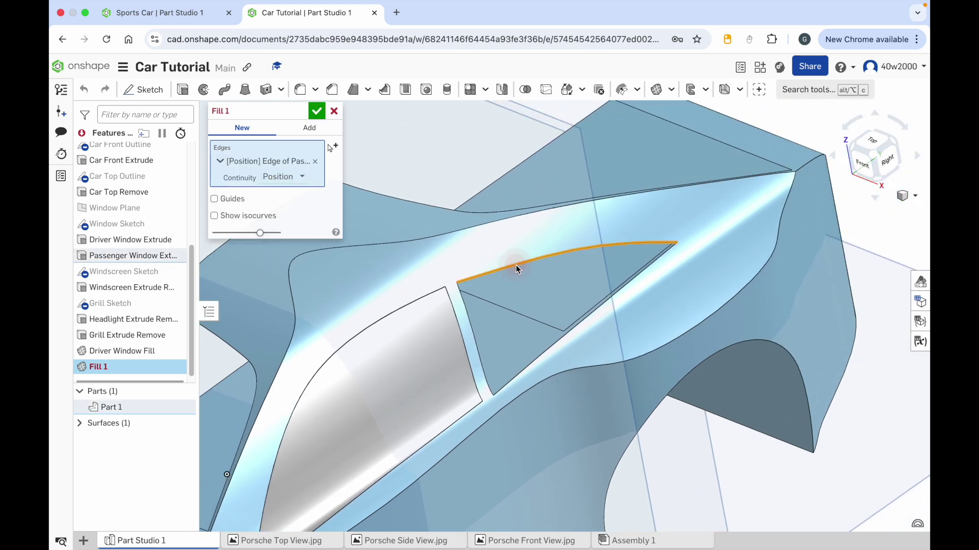
pyautogui.click(477, 349)
pyautogui.click(536, 359)
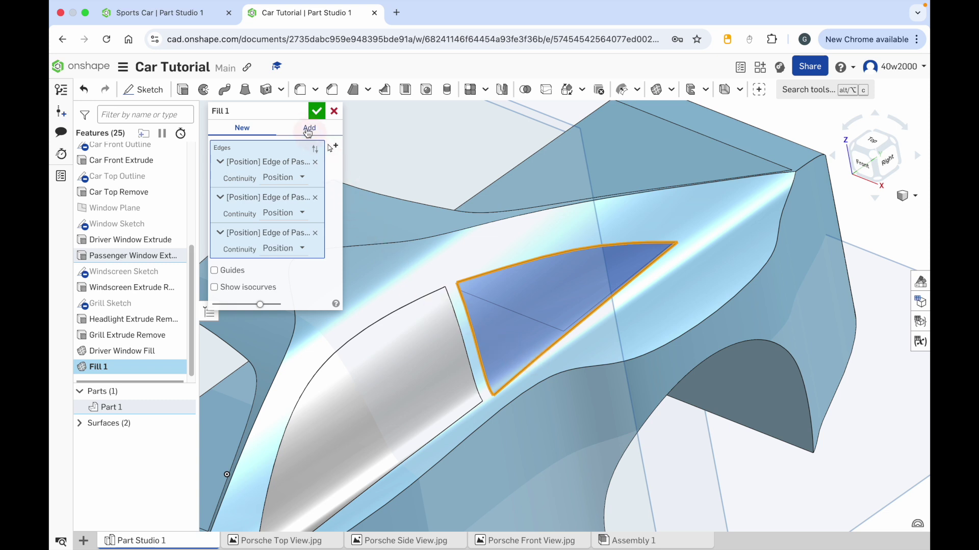
# - Name the passenger window surface feature Passenger Window Fill and accept it
pyautogui.click(298, 111)
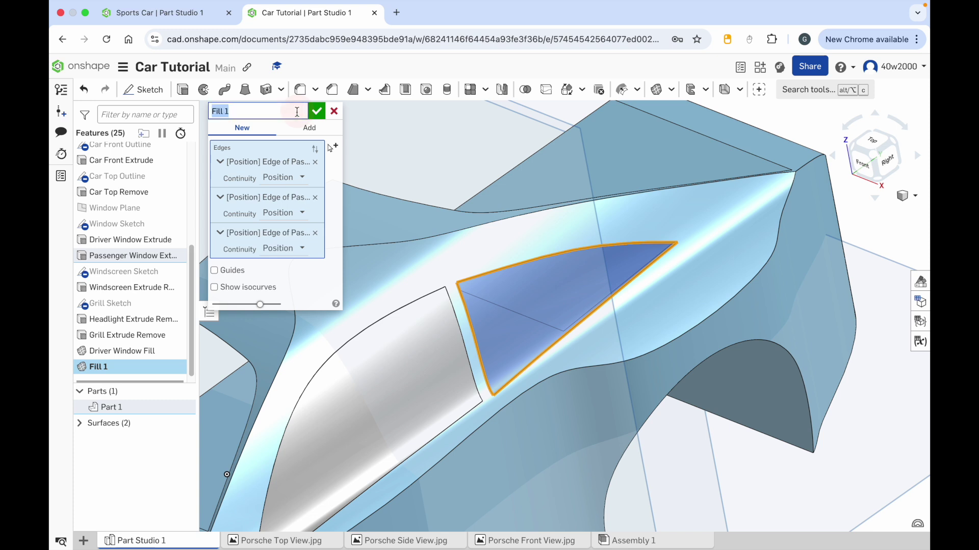
pyautogui.write('Passenger Widown Fill')
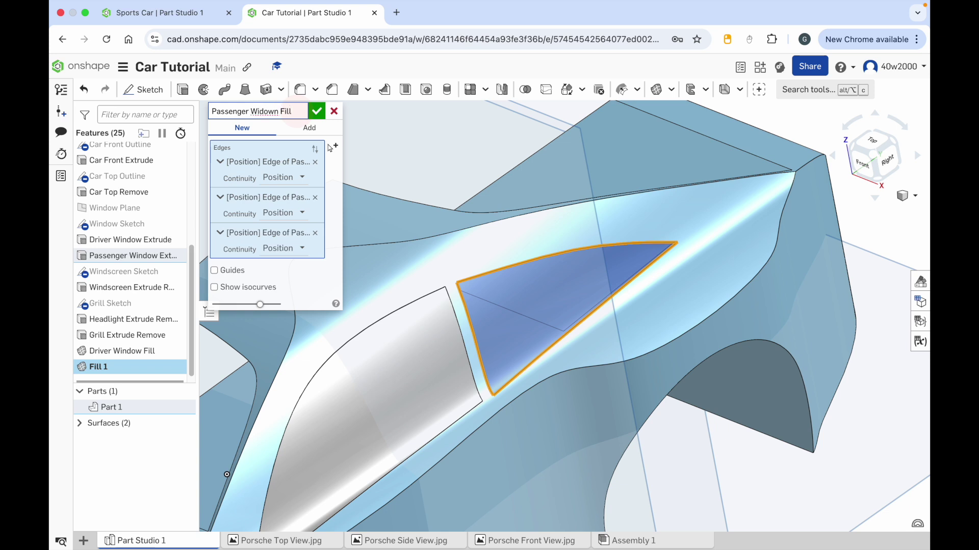
pyautogui.press('BackSpace')
pyautogui.press('BackSpace')
pyautogui.press('BackSpace')
pyautogui.press('BackSpace')
pyautogui.write('ndow')
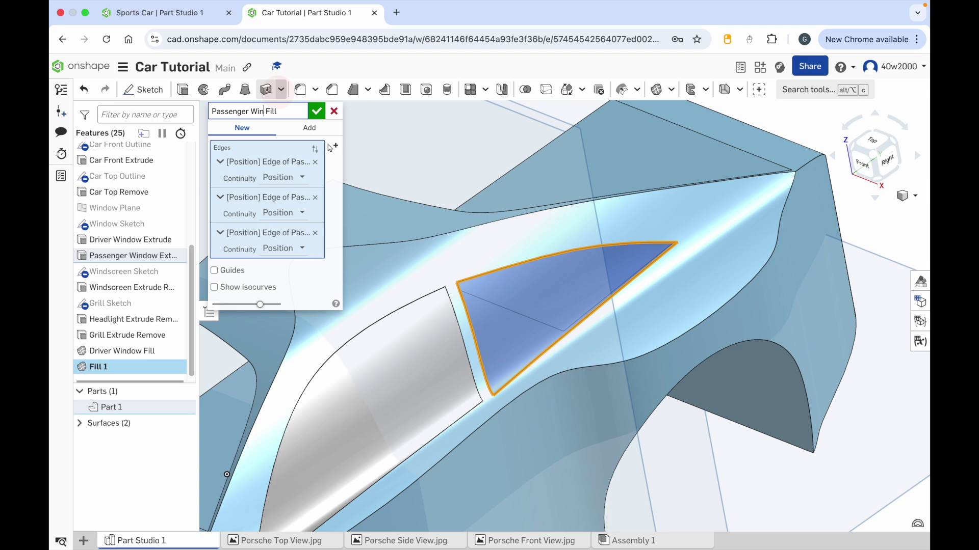
pyautogui.click(318, 111)
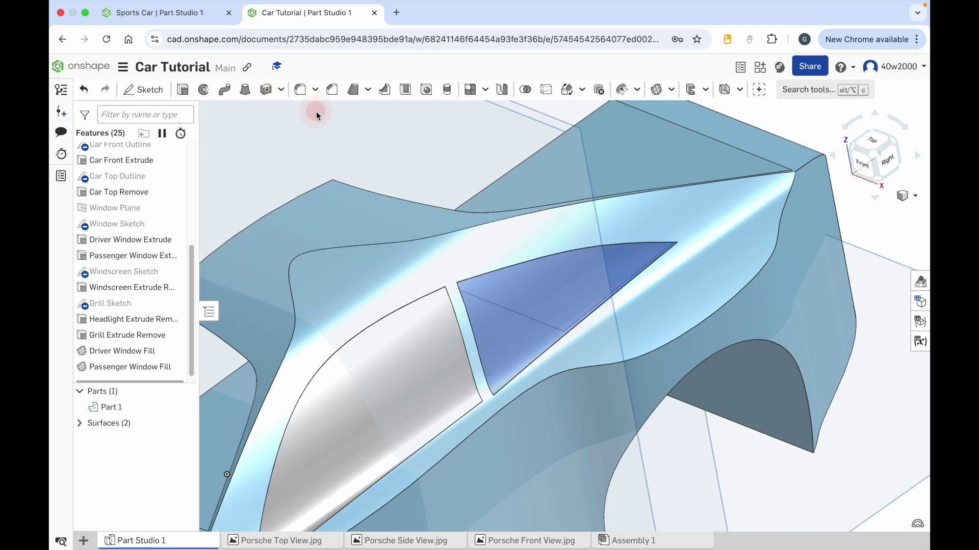
# - Fill the headlight opening at the front of the body with a new surface bounded by its four outer edges, using Position continuity
pyautogui.click(869, 174)
pyautogui.scroll(5, 616, 370)
pyautogui.moveTo(602, 315)
pyautogui.mouseDown(button='right')
pyautogui.moveTo(588, 300)
pyautogui.moveTo(600, 307)
pyautogui.mouseUp(button='right')
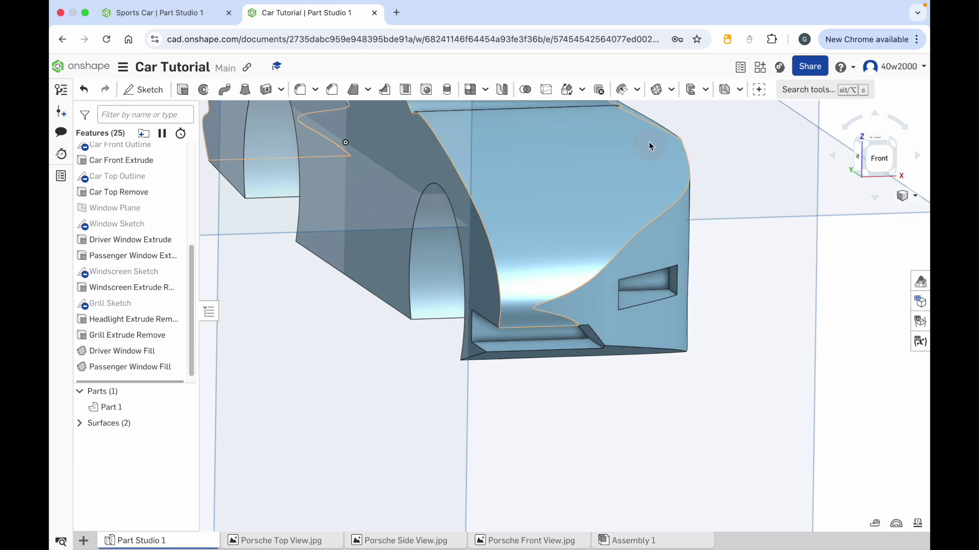
pyautogui.click(656, 90)
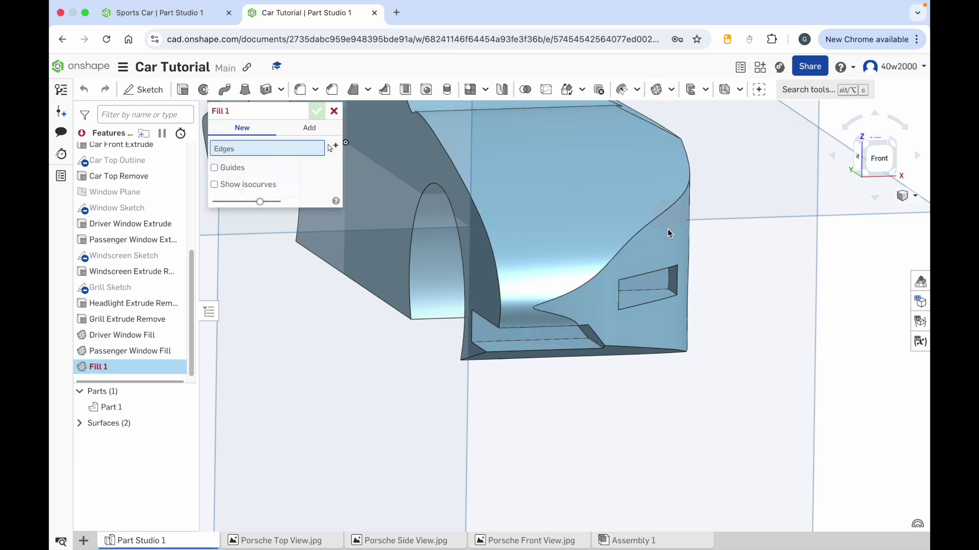
pyautogui.click(644, 304)
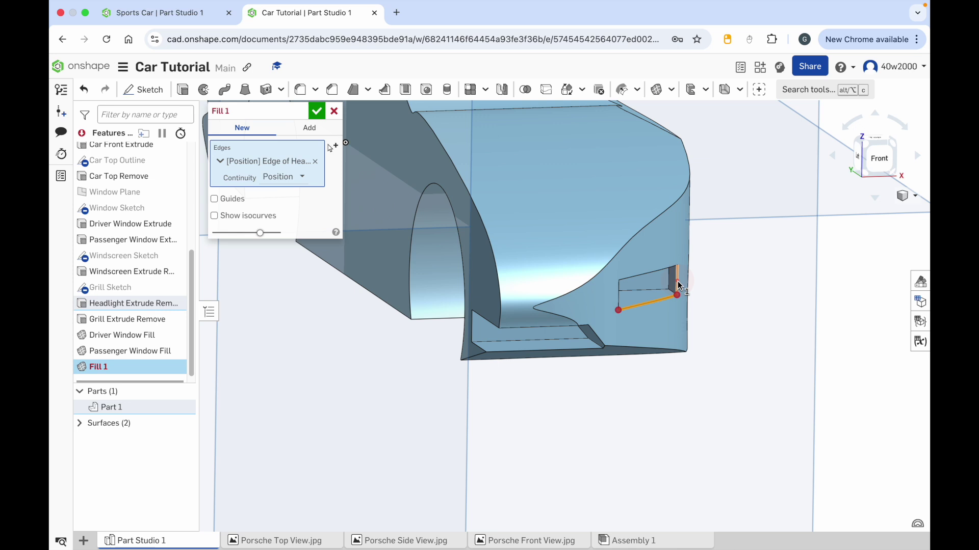
pyautogui.click(677, 281)
pyautogui.click(652, 272)
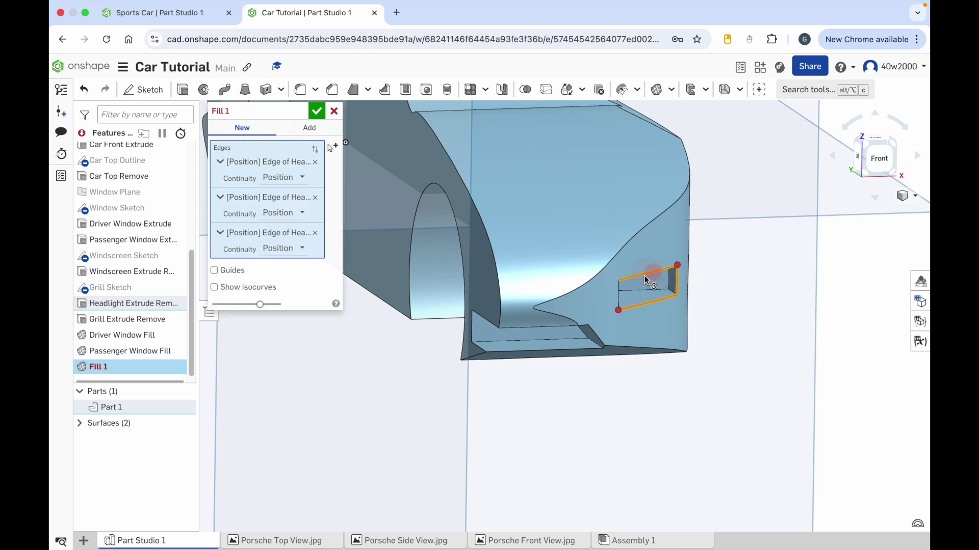
pyautogui.click(618, 294)
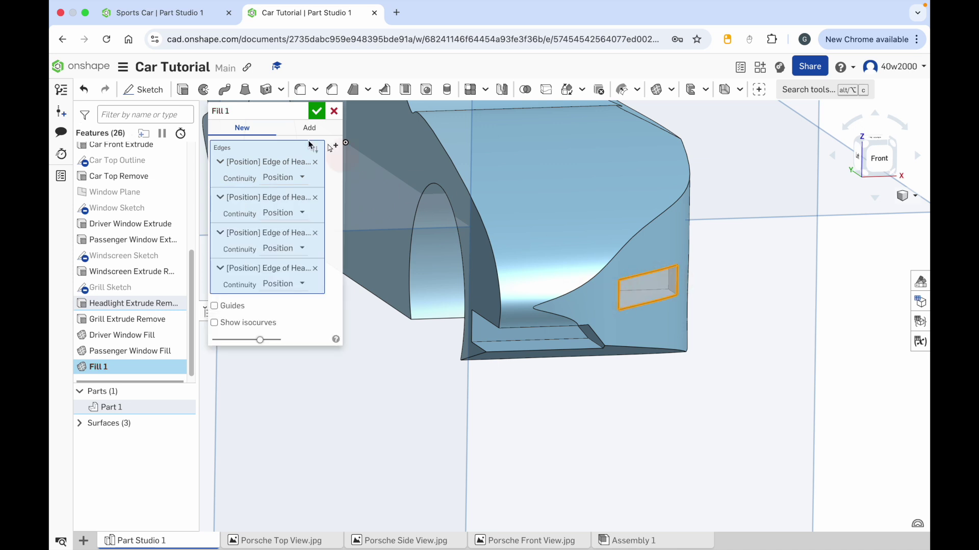
# - Name the headlight surface feature Headlight Fill and accept it
pyautogui.click(296, 112)
pyautogui.write('Hea')
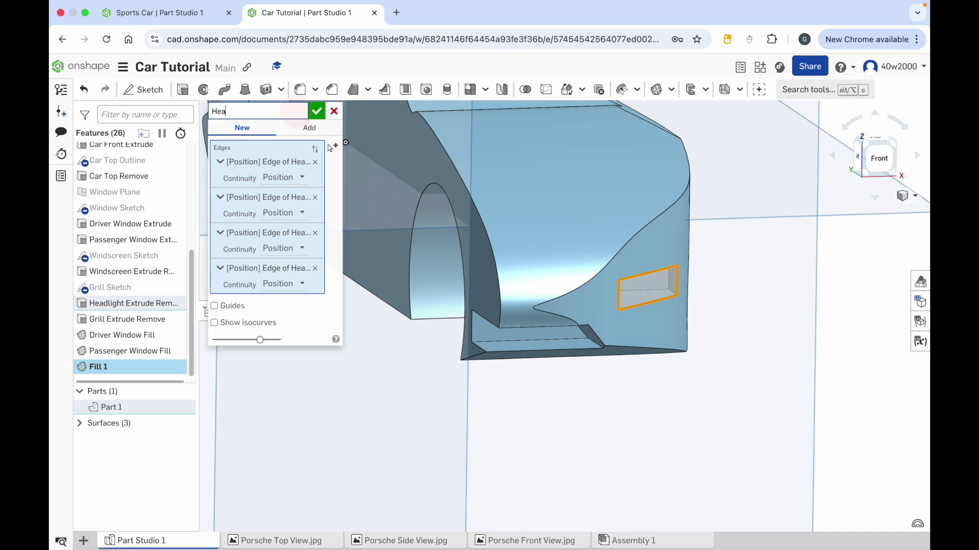
pyautogui.write('dlight Fill')
pyautogui.click(316, 111)
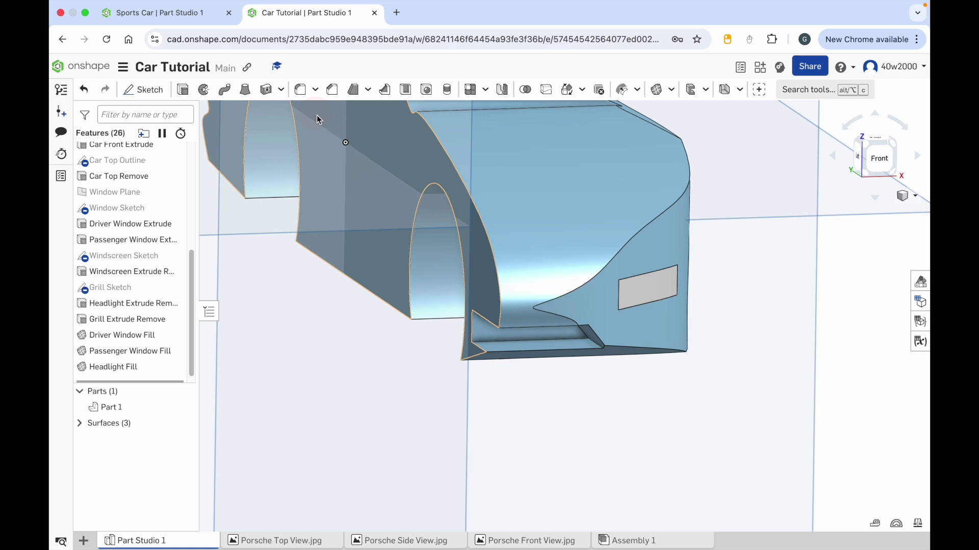
pyautogui.click(656, 90)
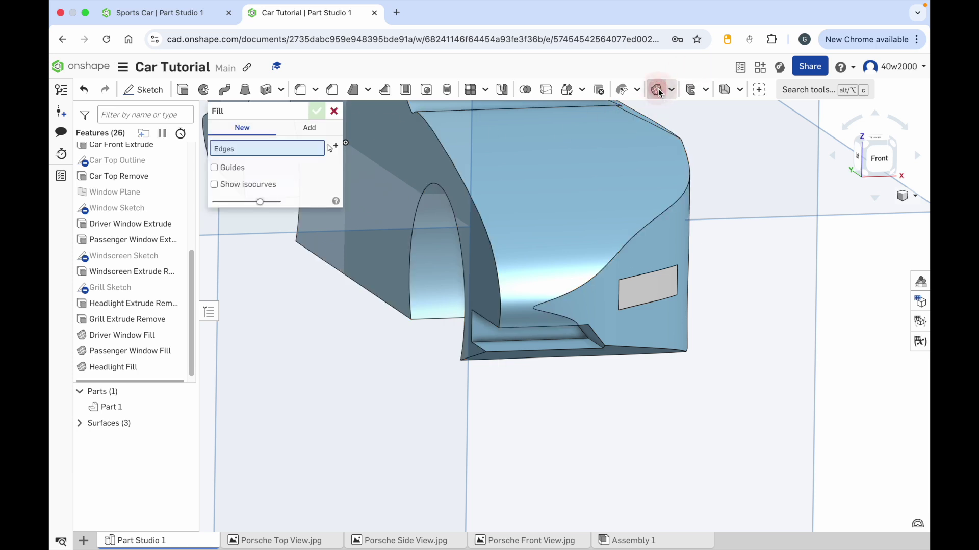
pyautogui.moveTo(597, 332); pyautogui.dragTo(592, 355, button='right')
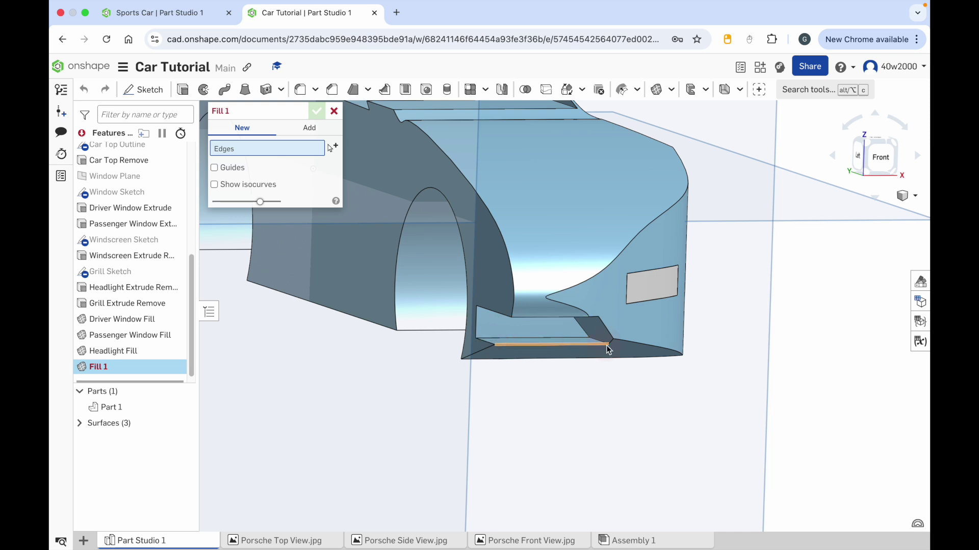
pyautogui.click(334, 112)
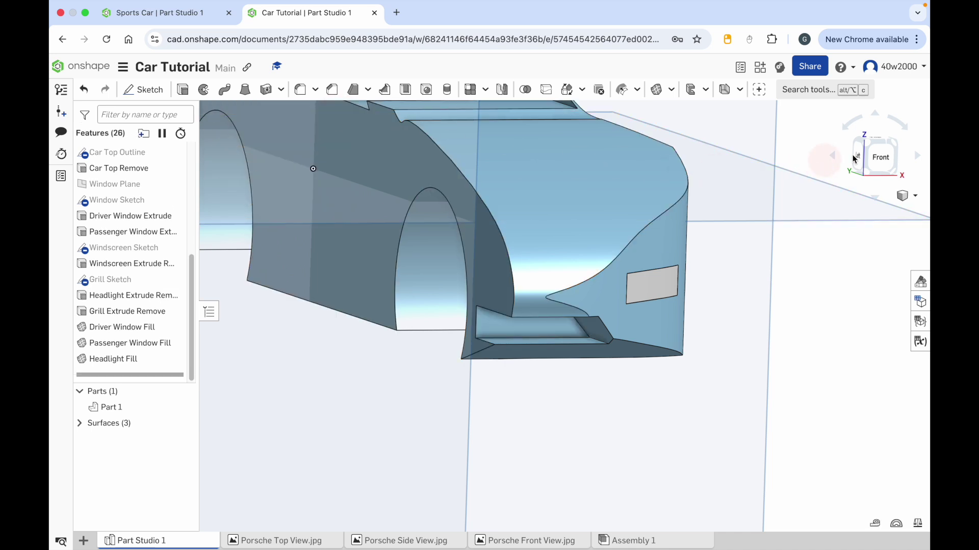
# - Mirror Part 1 across the Right plane with a part mirror, adding the mirrored half to Part 1
pyautogui.click(896, 147)
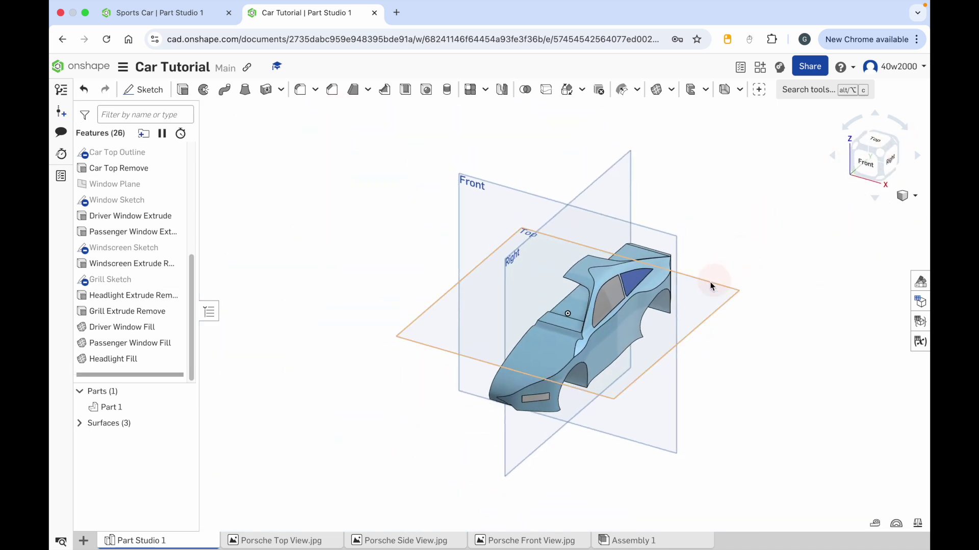
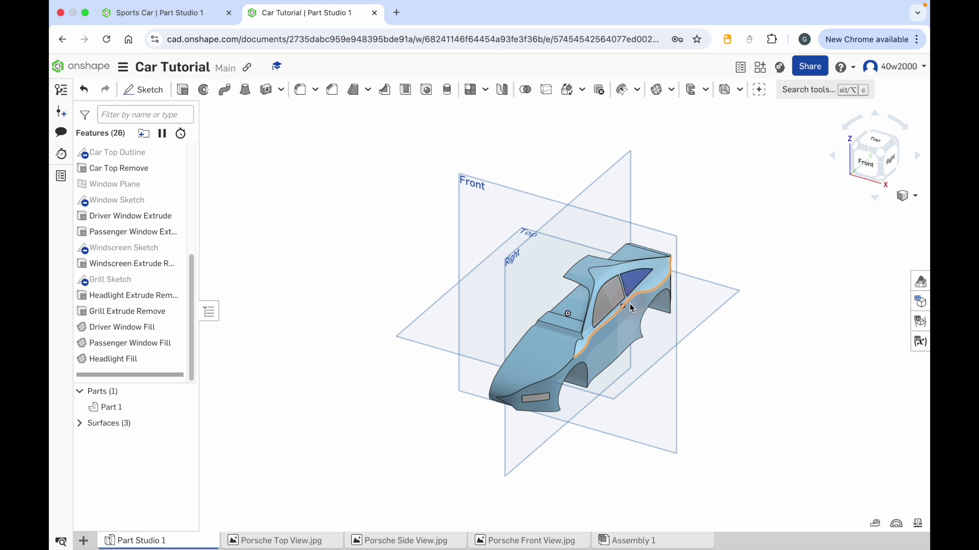
pyautogui.click(503, 90)
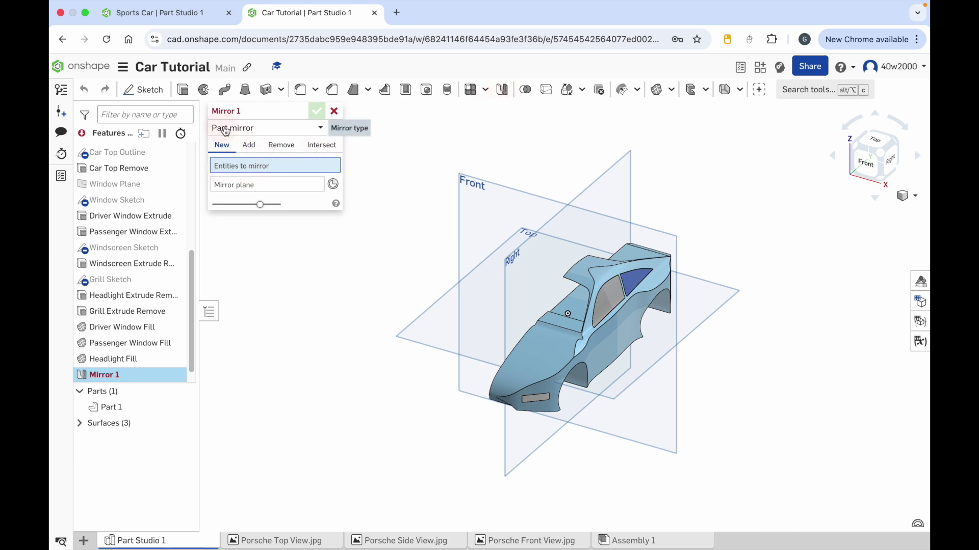
pyautogui.click(317, 129)
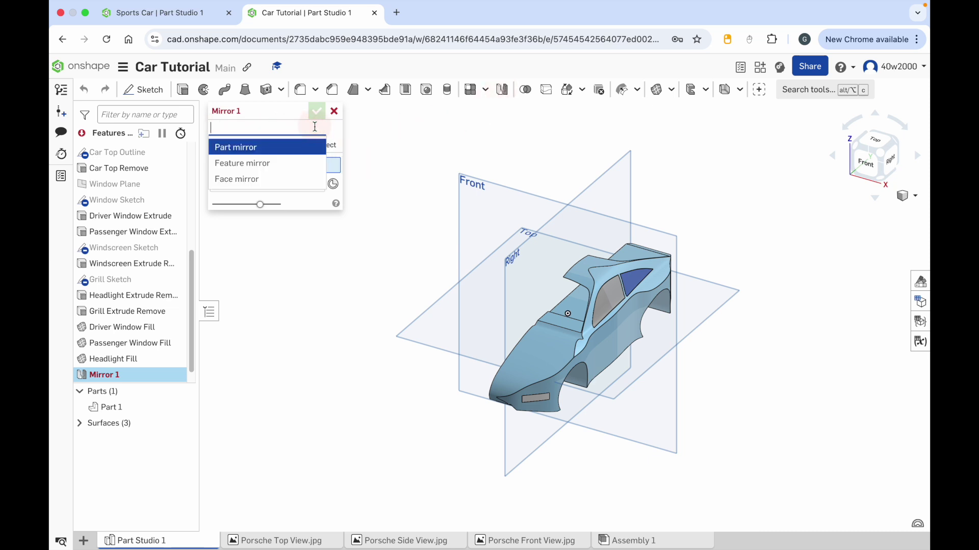
pyautogui.click(257, 148)
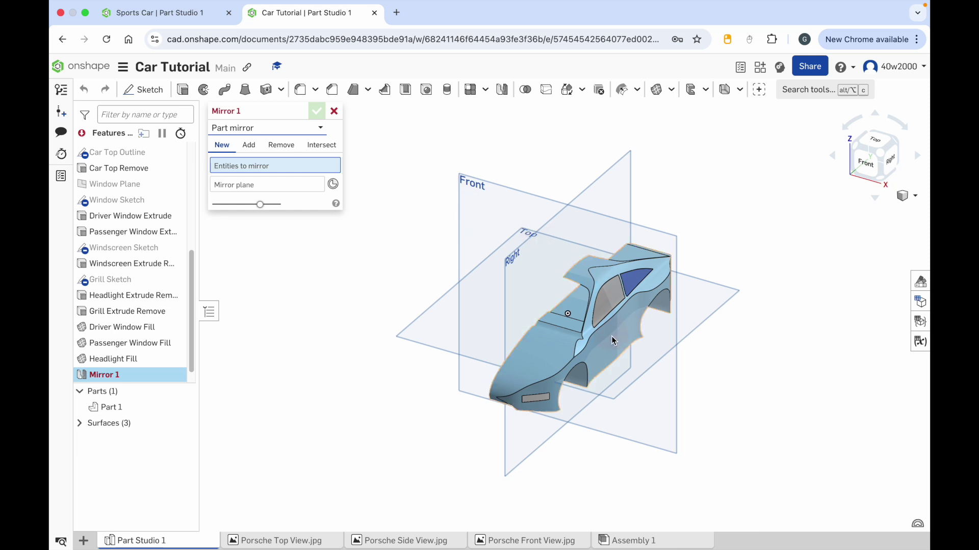
pyautogui.click(116, 408)
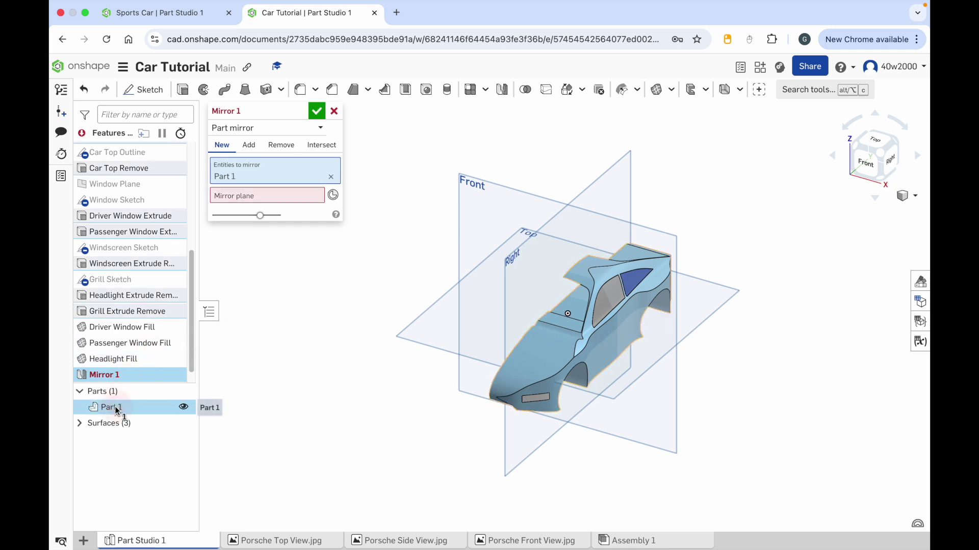
pyautogui.click(240, 197)
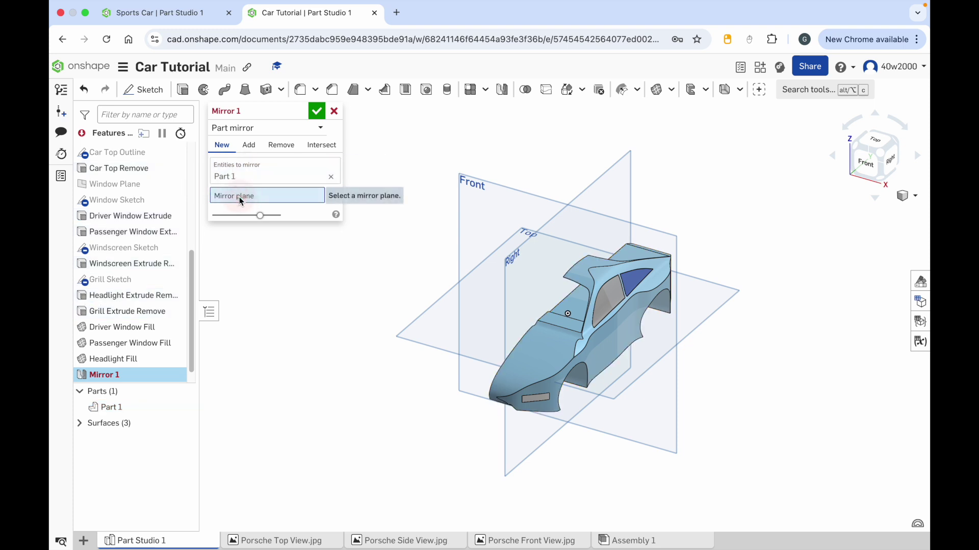
pyautogui.click(601, 178)
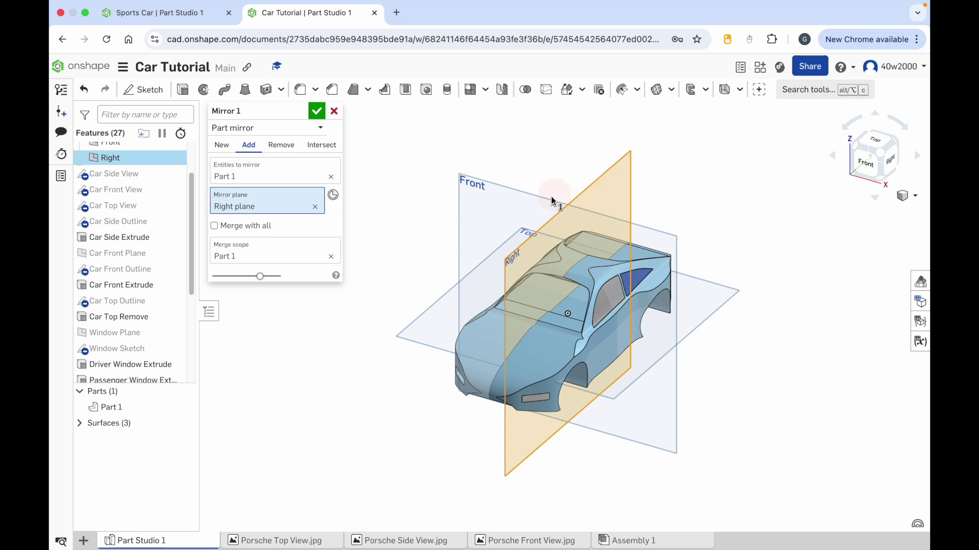
# - Name the mirror feature Car Body Mirror and accept it
pyautogui.moveTo(420, 237); pyautogui.dragTo(439, 223, button='right')
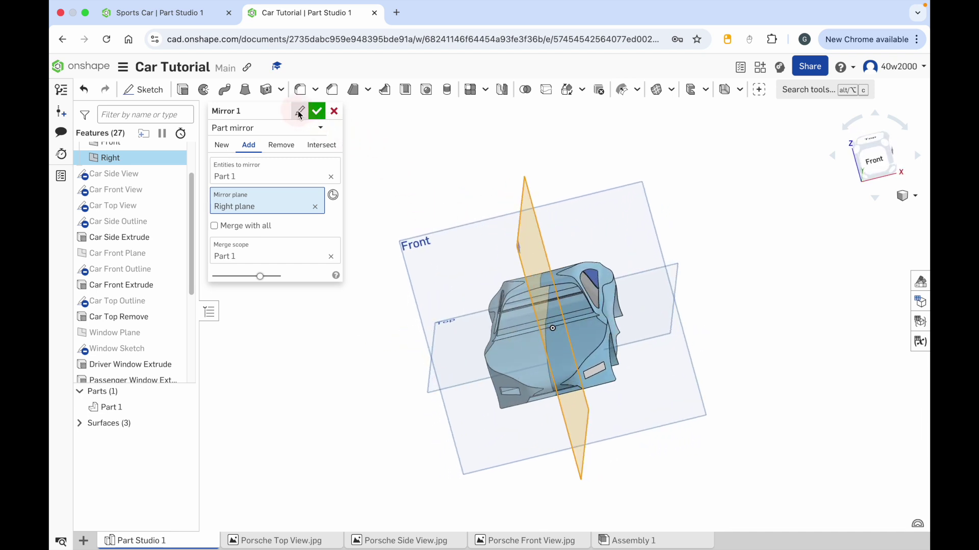
pyautogui.click(300, 112)
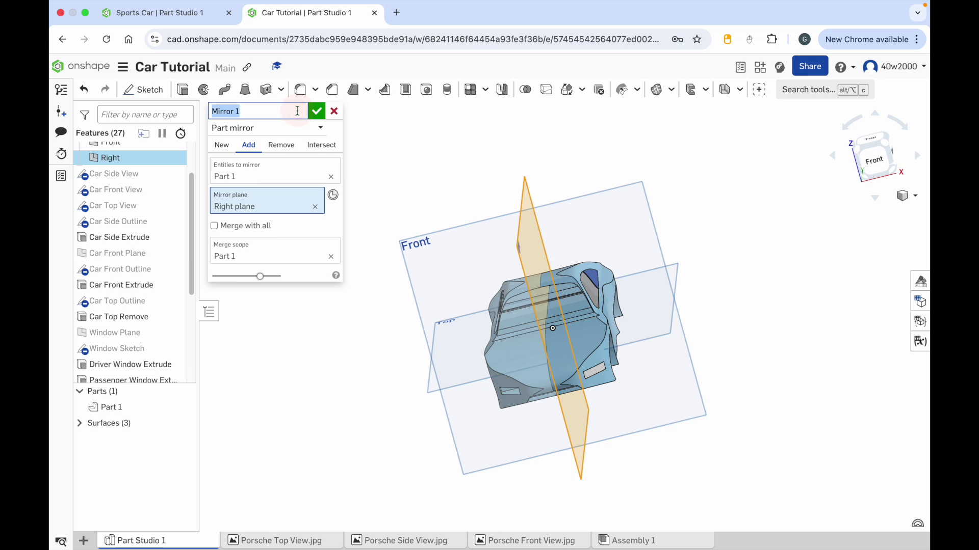
pyautogui.write('Car')
pyautogui.write('Body Mirror')
pyautogui.click(317, 111)
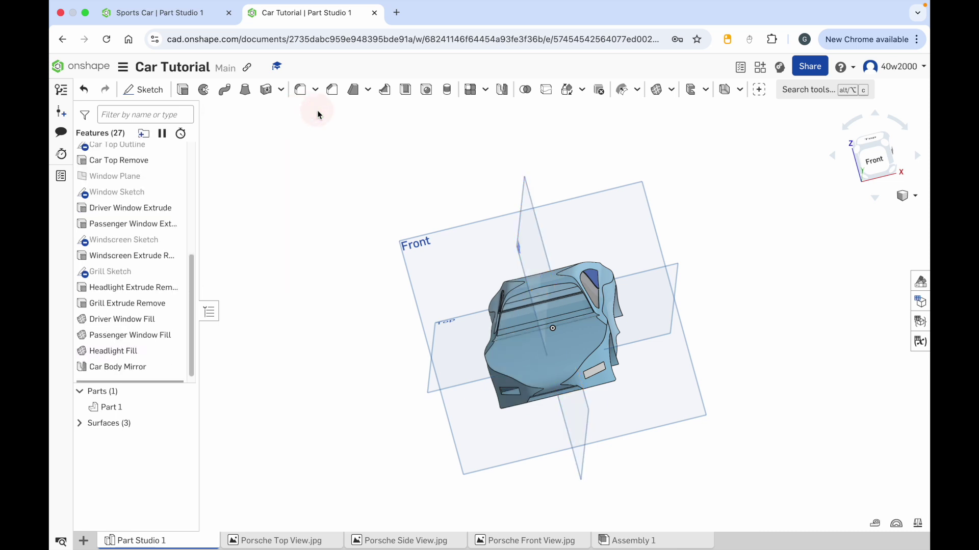
# - Fill the windscreen opening with a new surface bounded by its two curved edges and lower edge, using Position continuity
pyautogui.click(886, 146)
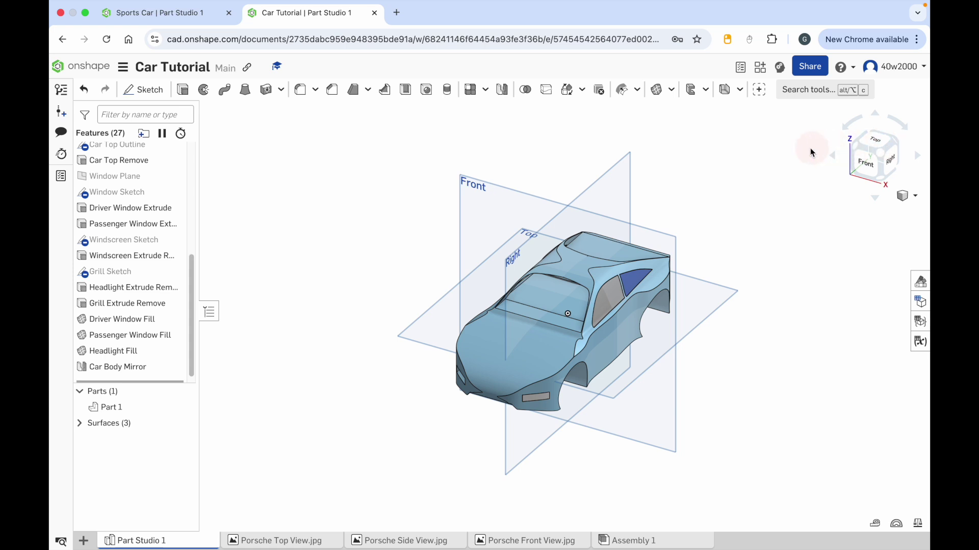
pyautogui.click(656, 91)
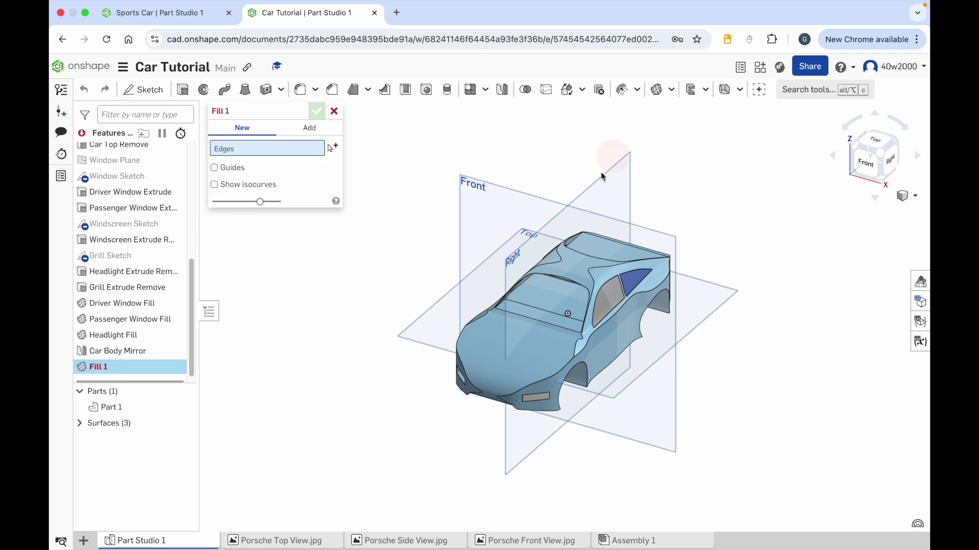
pyautogui.scroll(10, 549, 291)
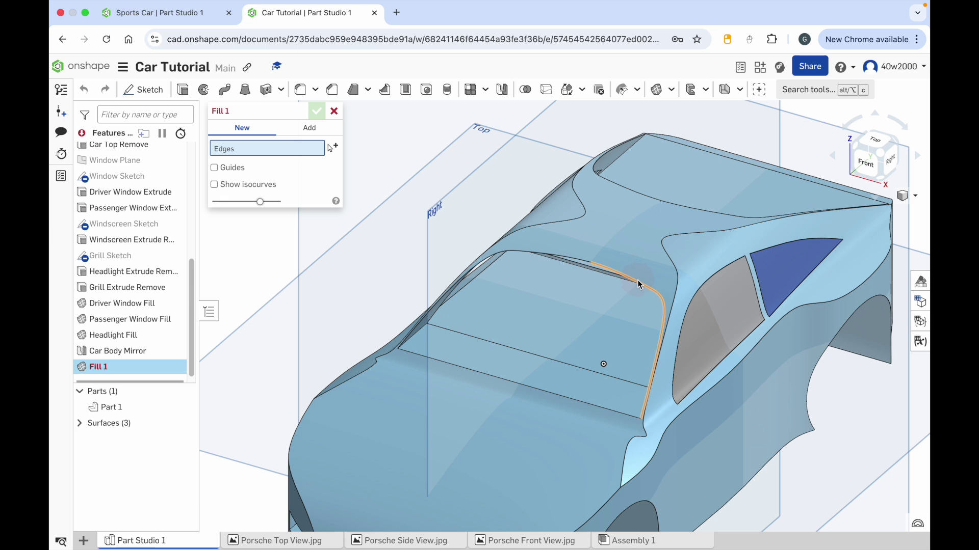
pyautogui.click(637, 284)
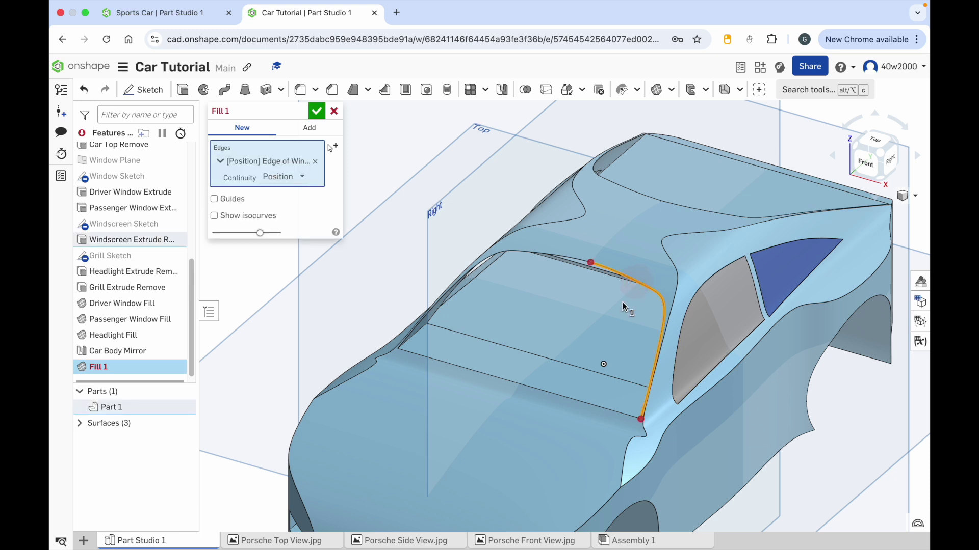
pyautogui.click(571, 397)
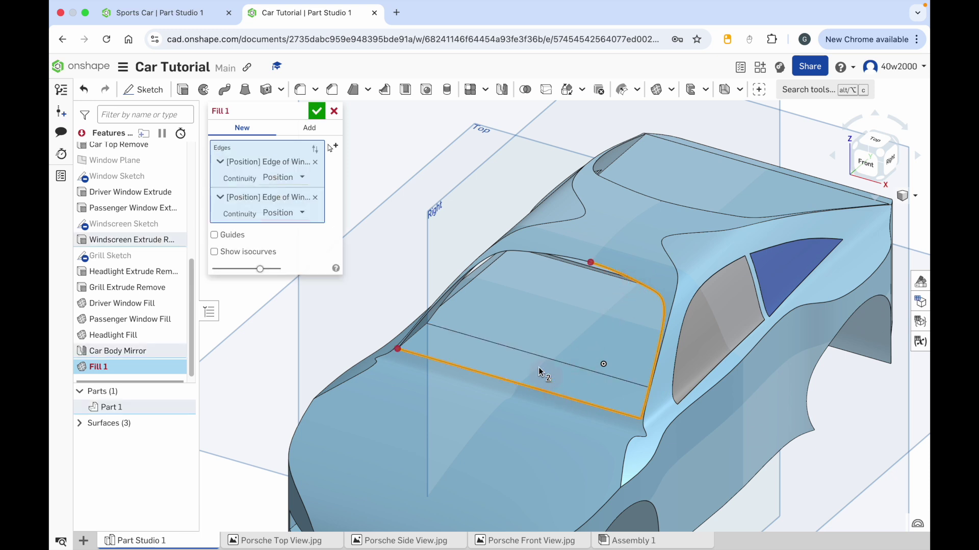
pyautogui.click(518, 251)
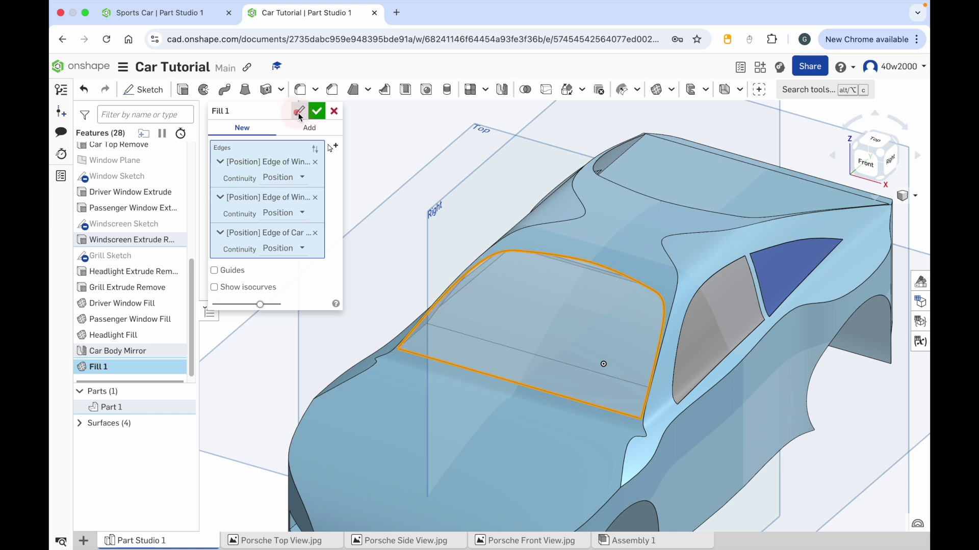
# - Name the windscreen surface feature Windscreen Fill and accept it
pyautogui.click(300, 112)
pyautogui.write('Windscreen')
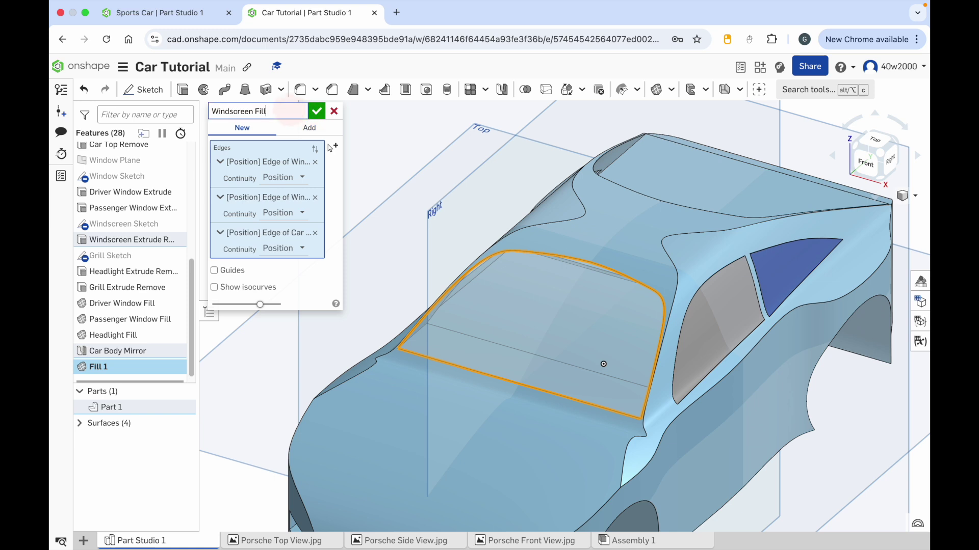
pyautogui.click(317, 112)
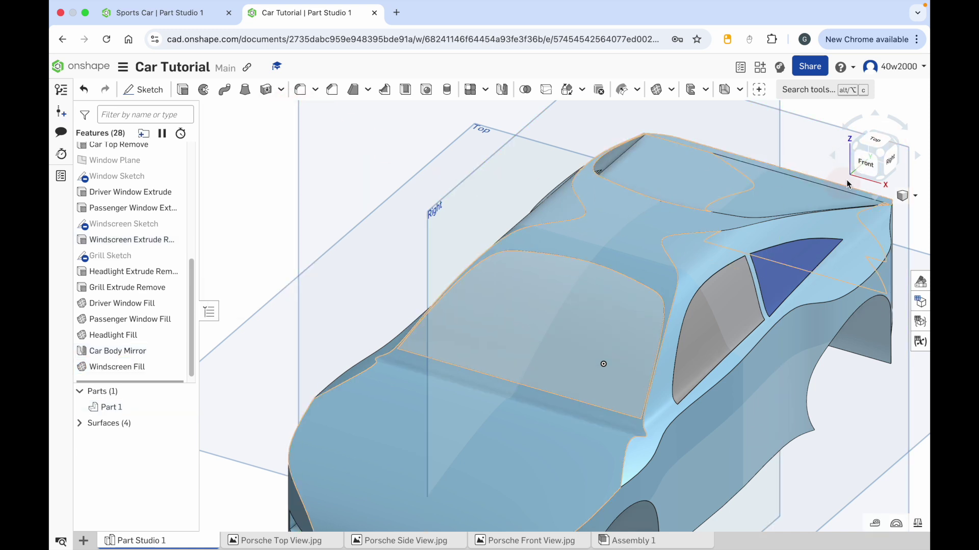
# - Fill the rear window opening with a new surface bounded by its two curved edges and straight rear edge, using Position continuity
pyautogui.click(877, 153)
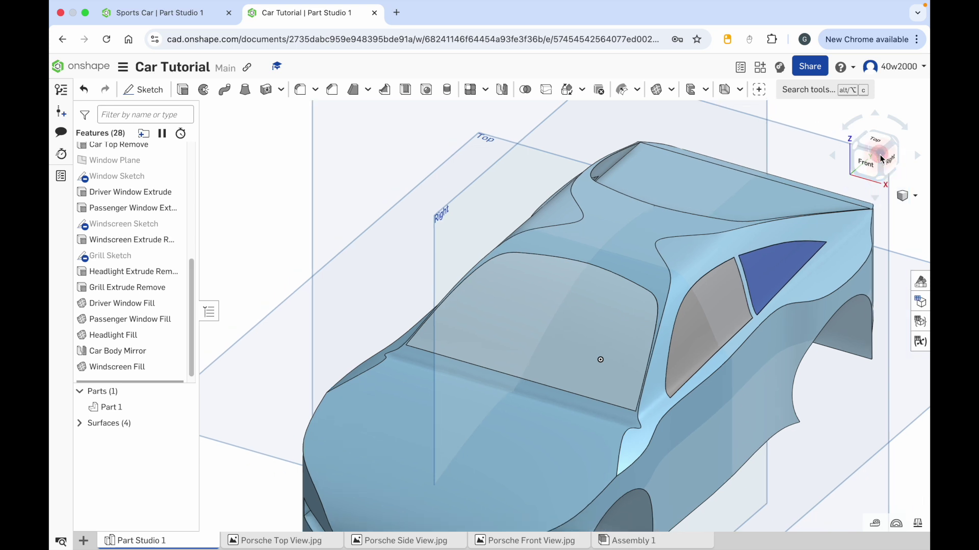
pyautogui.moveTo(780, 262); pyautogui.dragTo(773, 296, button='right')
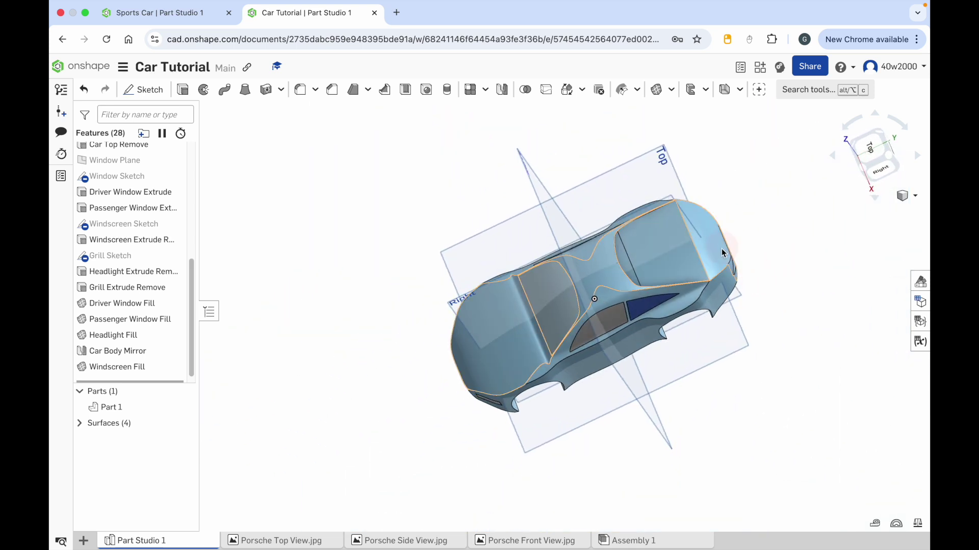
pyautogui.scroll(5, 765, 291)
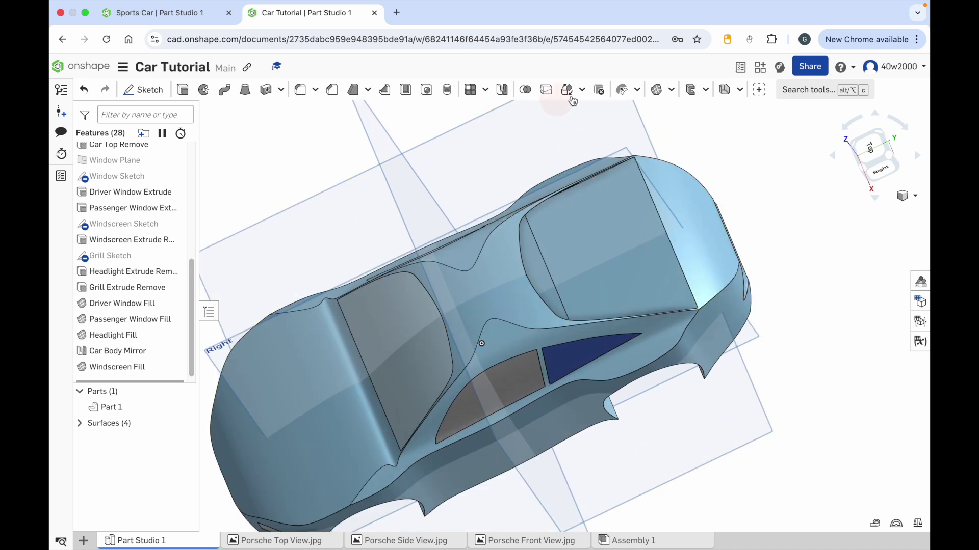
pyautogui.click(656, 89)
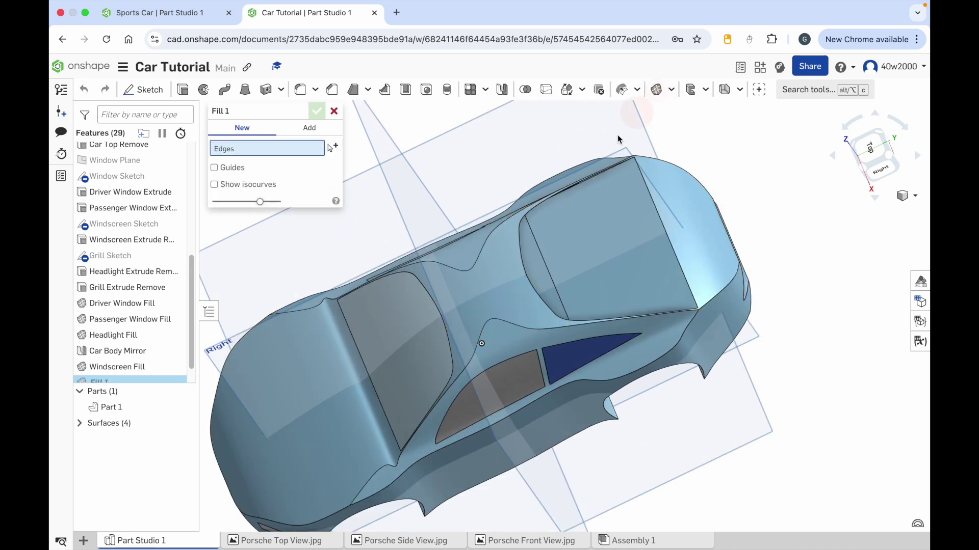
pyautogui.click(524, 252)
pyautogui.click(546, 296)
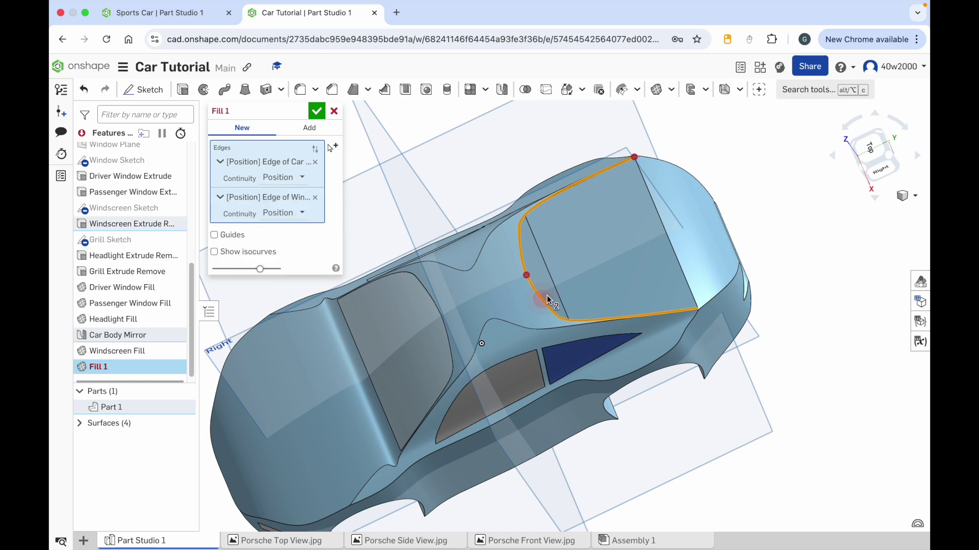
pyautogui.click(674, 256)
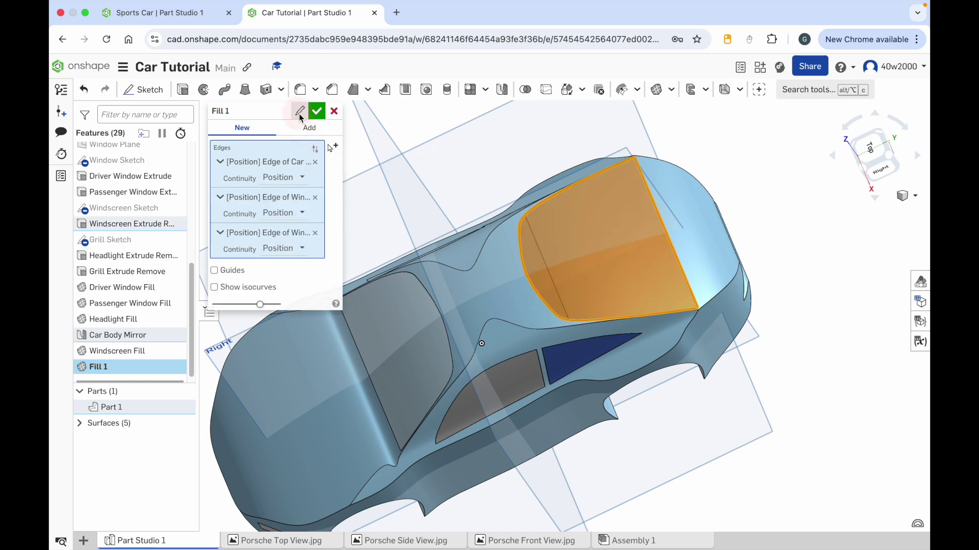
# - Name the rear window surface feature Rear Window Fill and accept it
pyautogui.click(299, 112)
pyautogui.write('Rear Window')
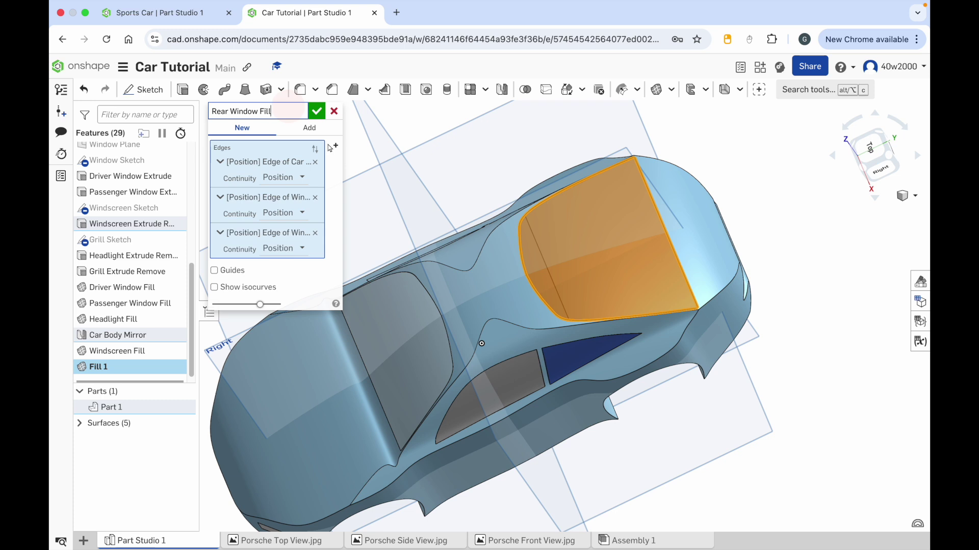
pyautogui.click(316, 111)
# - Start a new fill surface on the front grill opening, selecting its upper edge and the end edges nearest the filled headlight
pyautogui.click(867, 169)
pyautogui.click(864, 174)
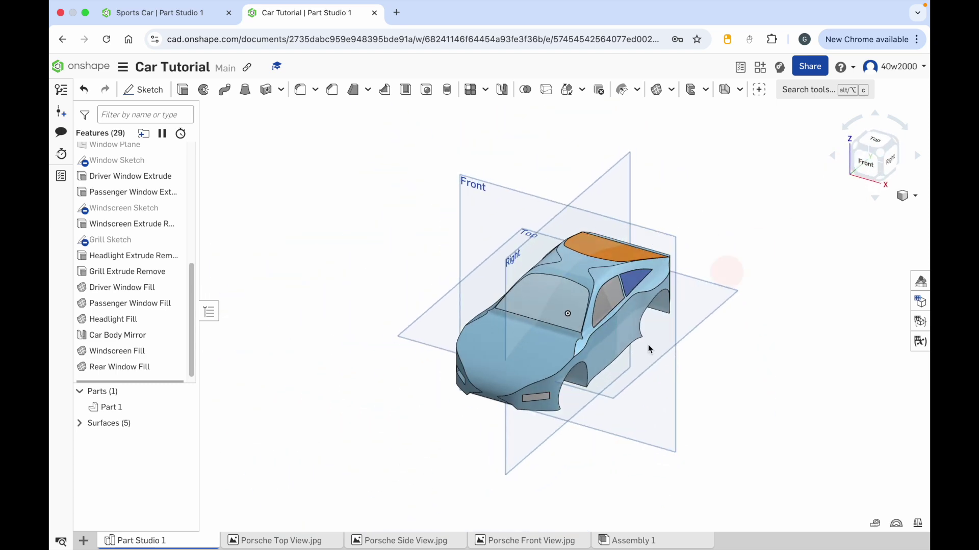
pyautogui.click(865, 167)
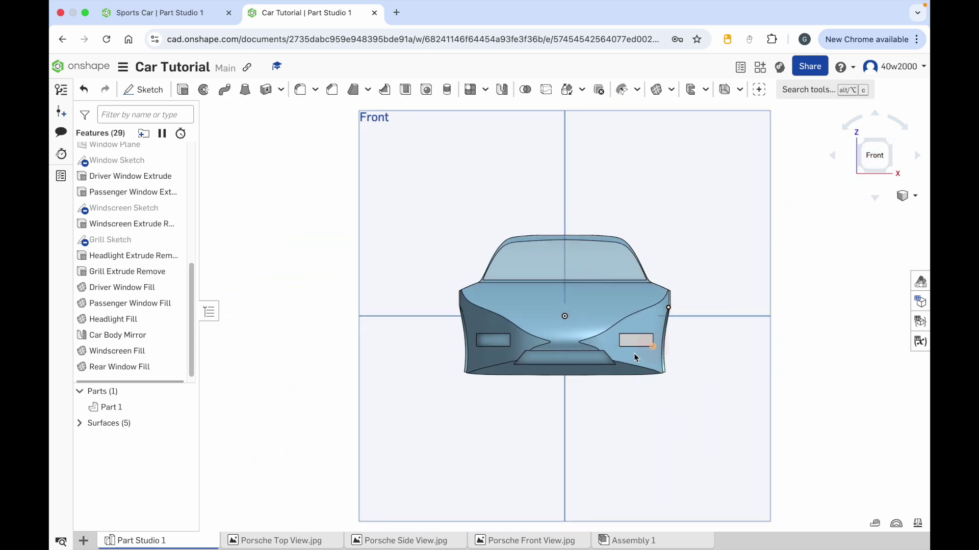
pyautogui.scroll(5, 555, 363)
pyautogui.moveTo(556, 362)
pyautogui.mouseDown(button='right')
pyautogui.moveTo(573, 363)
pyautogui.moveTo(559, 361)
pyautogui.mouseUp(button='right')
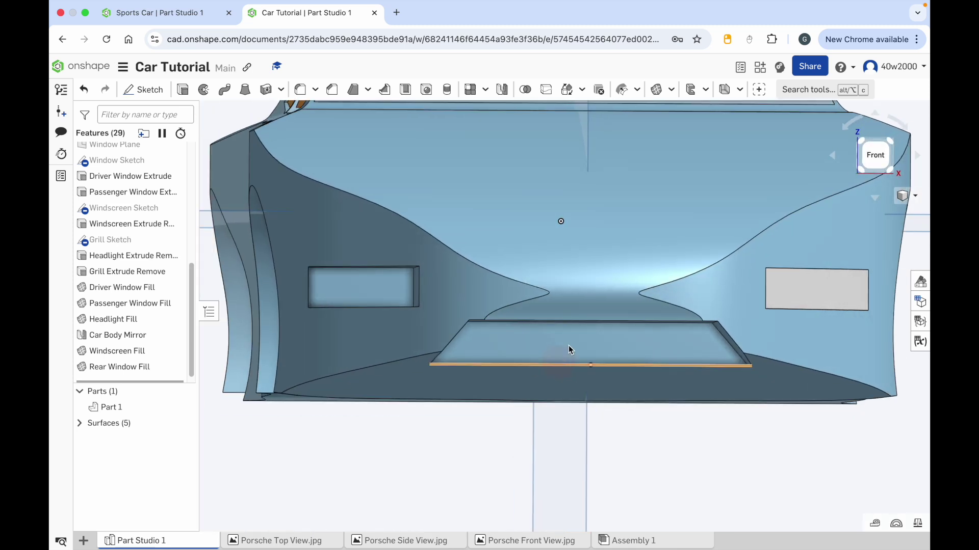
pyautogui.click(657, 91)
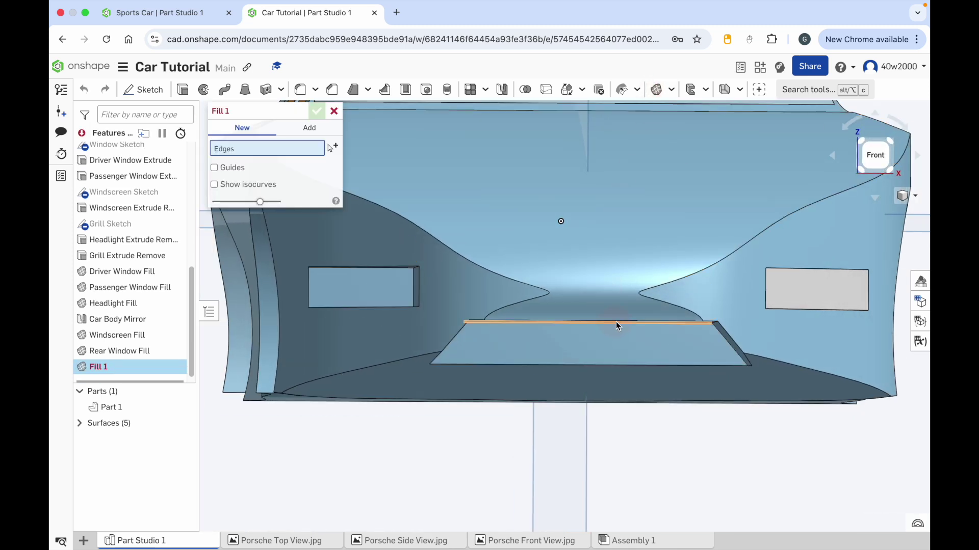
pyautogui.moveTo(616, 321); pyautogui.dragTo(641, 323, button='right')
pyautogui.click(637, 317)
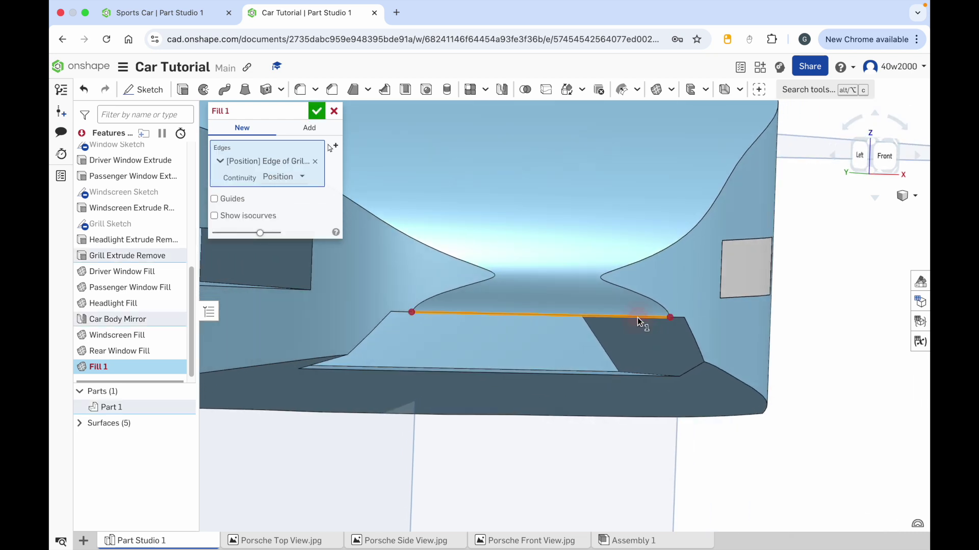
pyautogui.moveTo(699, 336); pyautogui.dragTo(690, 336, button='right')
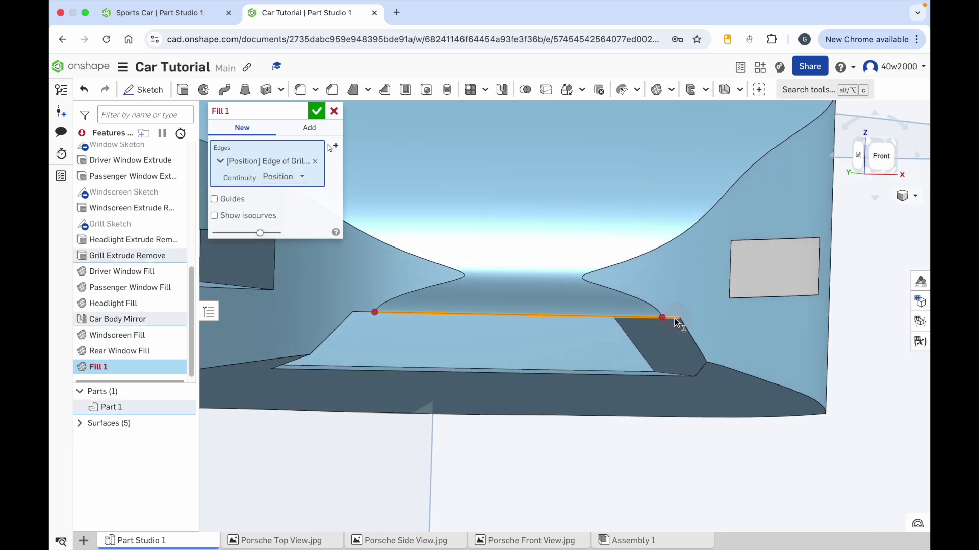
pyautogui.click(674, 318)
pyautogui.click(686, 330)
pyautogui.click(700, 371)
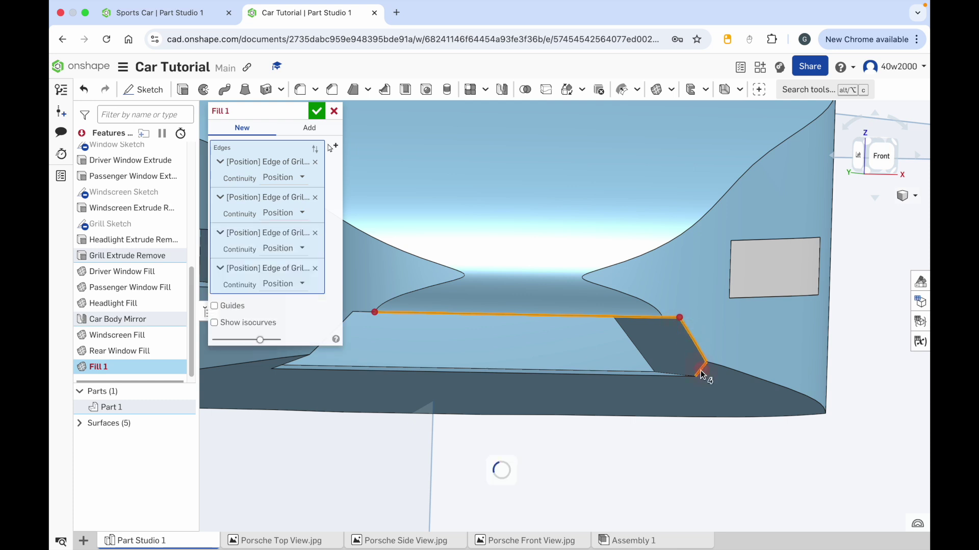
# - Complete the grill fill boundary with the lower edge, the opposite end's edges and the remaining upper segment, using Position continuity
pyautogui.moveTo(574, 361); pyautogui.dragTo(581, 374, button='right')
pyautogui.click(578, 389)
pyautogui.moveTo(501, 385); pyautogui.dragTo(525, 379, button='right')
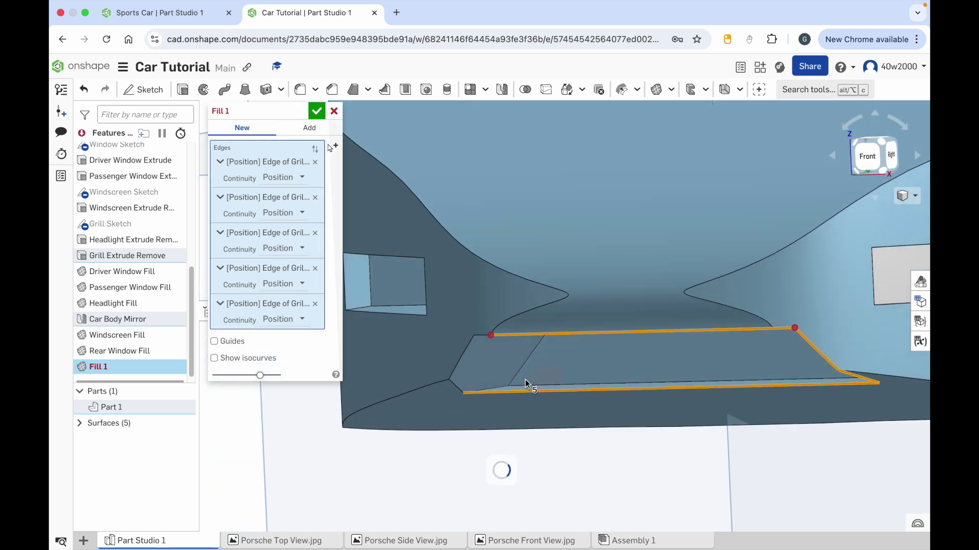
pyautogui.click(457, 388)
pyautogui.click(460, 363)
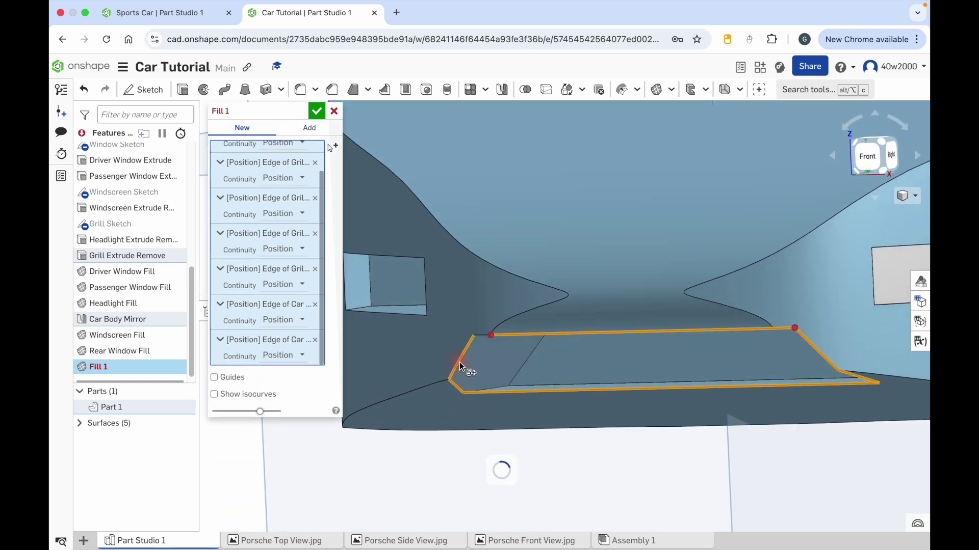
pyautogui.click(479, 335)
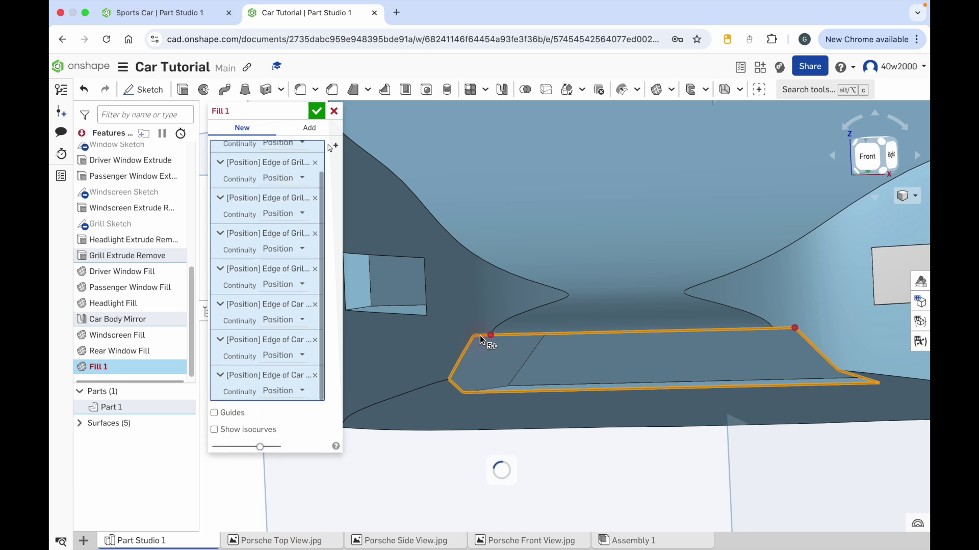
pyautogui.moveTo(479, 335); pyautogui.dragTo(357, 165, button='right')
# - Name the grill surface feature Grill Fill and accept it
pyautogui.click(300, 110)
pyautogui.write('Grill')
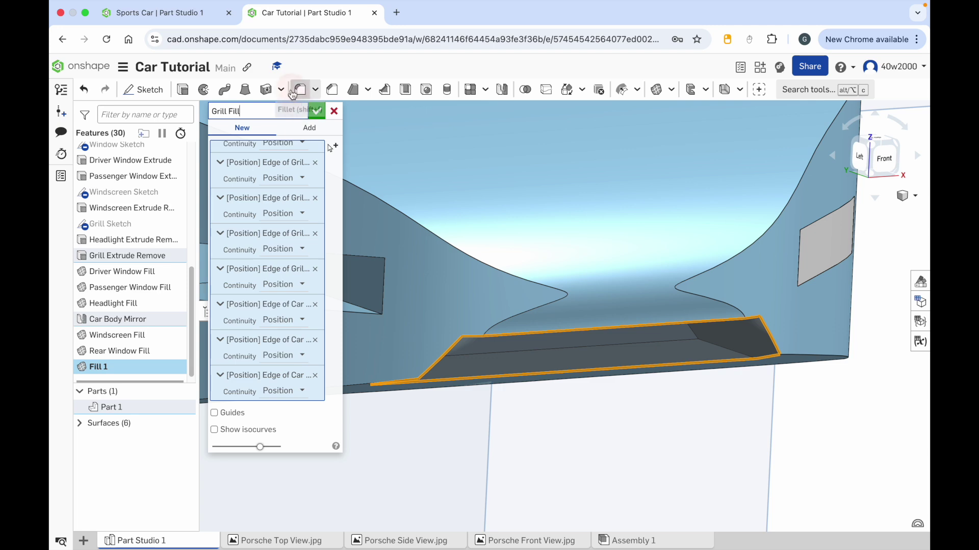
pyautogui.click(318, 112)
# - Fill the open headlight on the mirrored half with a new surface bounded by its four outer edges, using Position continuity
pyautogui.scroll(3, 438, 253)
pyautogui.moveTo(438, 253)
pyautogui.mouseDown(button='right')
pyautogui.moveTo(403, 245)
pyautogui.moveTo(454, 254)
pyautogui.mouseUp(button='right')
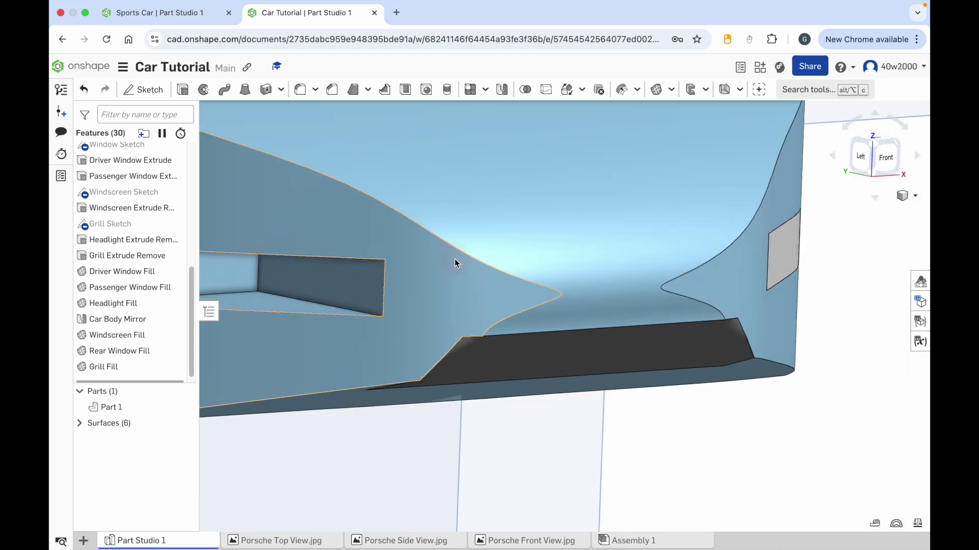
pyautogui.scroll(3, 456, 260)
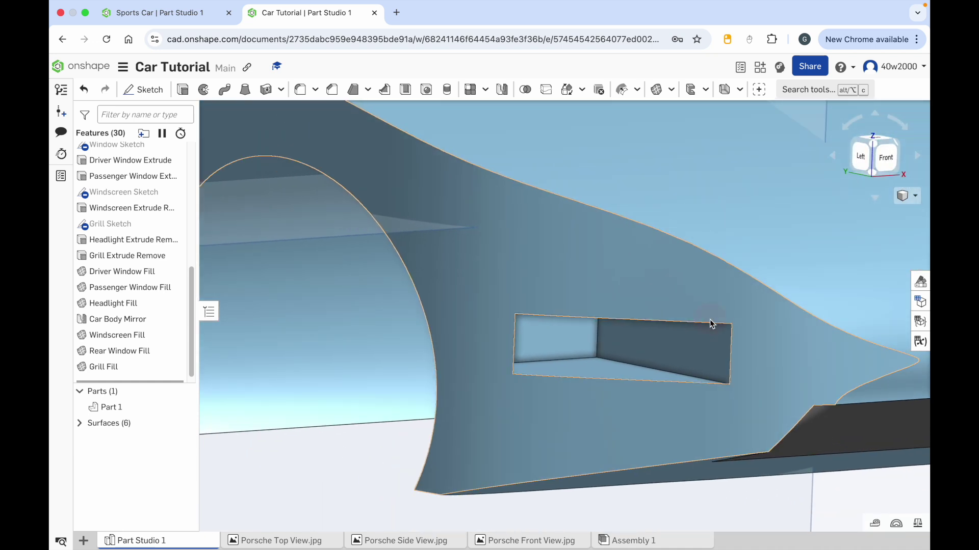
pyautogui.scroll(-5, 724, 315)
pyautogui.moveTo(700, 314)
pyautogui.mouseDown(button='right')
pyautogui.moveTo(710, 308)
pyautogui.moveTo(696, 315)
pyautogui.mouseUp(button='right')
pyautogui.click(656, 90)
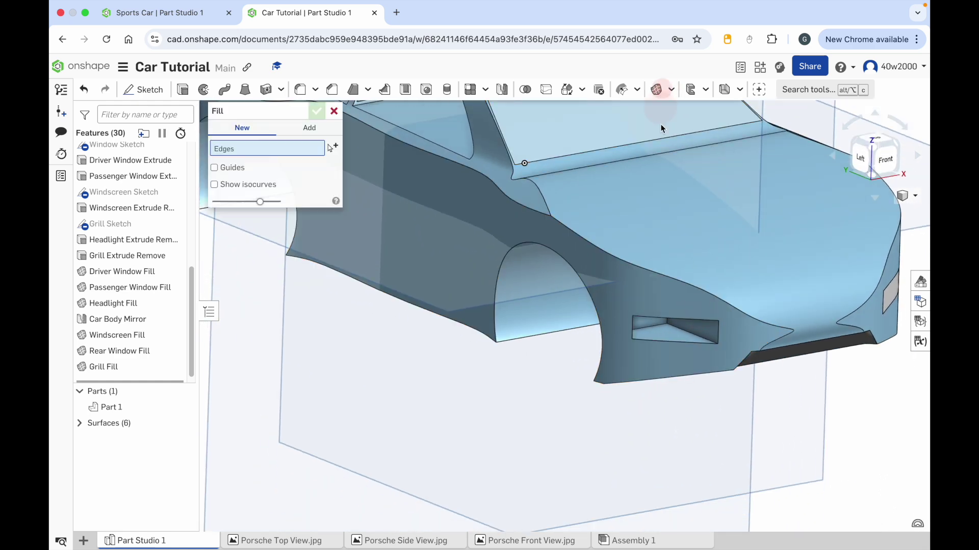
pyautogui.click(671, 321)
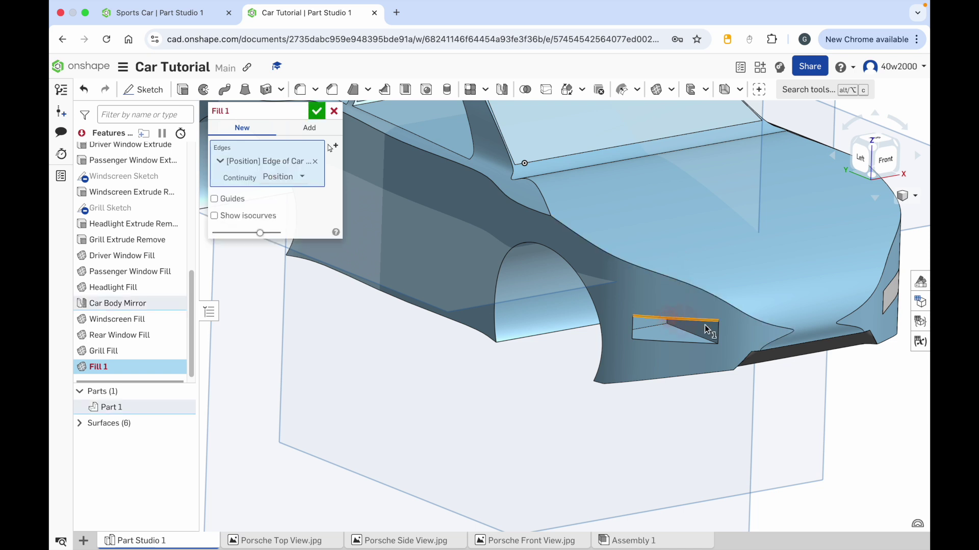
pyautogui.click(720, 335)
pyautogui.click(679, 342)
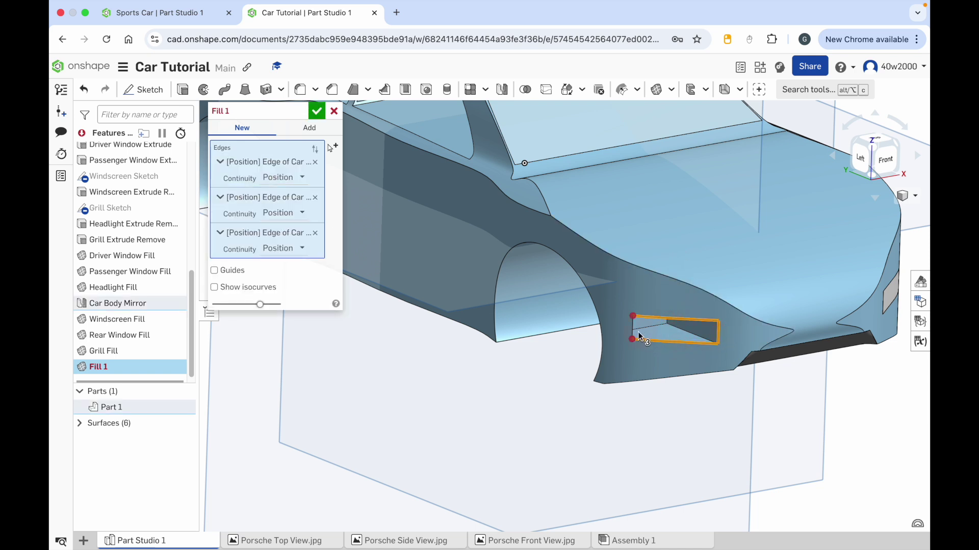
pyautogui.click(633, 333)
# - Name the mirrored headlight surface feature Mirror Headlight Fill and accept it
pyautogui.click(299, 111)
pyautogui.write('Mirror Hea')
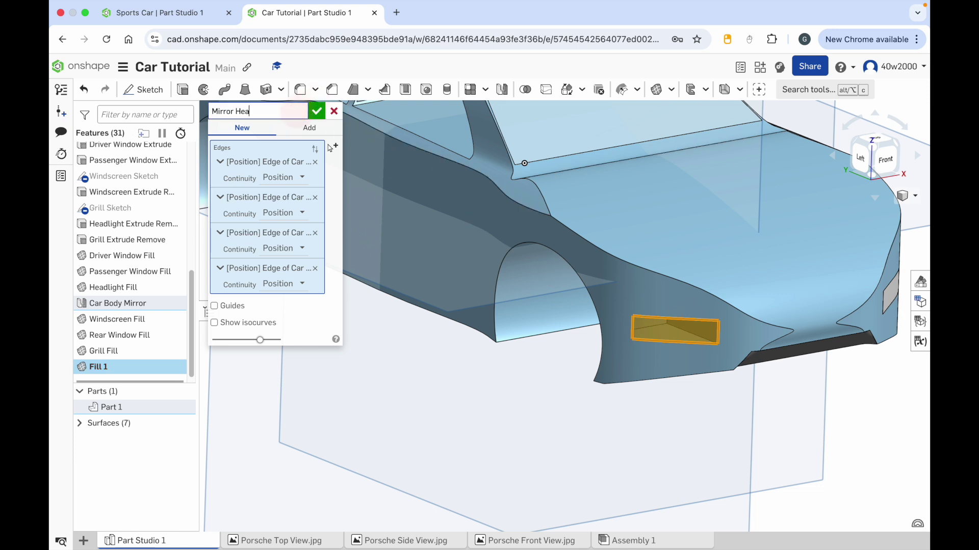
pyautogui.write('dlight Fill')
pyautogui.click(317, 111)
# - Fill the mirrored driver window opening from its three edges with Position continuity and name the surface feature Driver Mirror Fill
pyautogui.moveTo(445, 182); pyautogui.dragTo(458, 207, button='middle')
pyautogui.moveTo(457, 207); pyautogui.dragTo(676, 215, button='right')
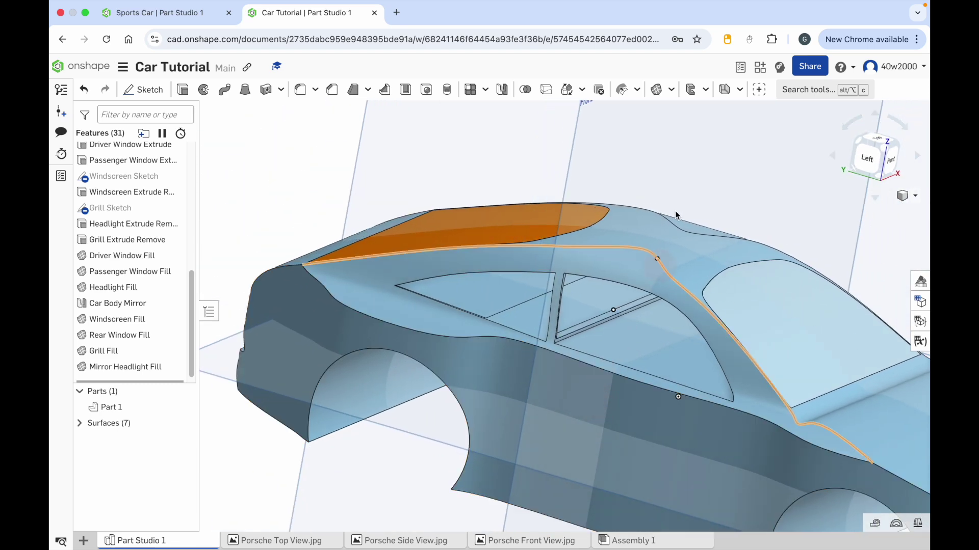
pyautogui.click(656, 89)
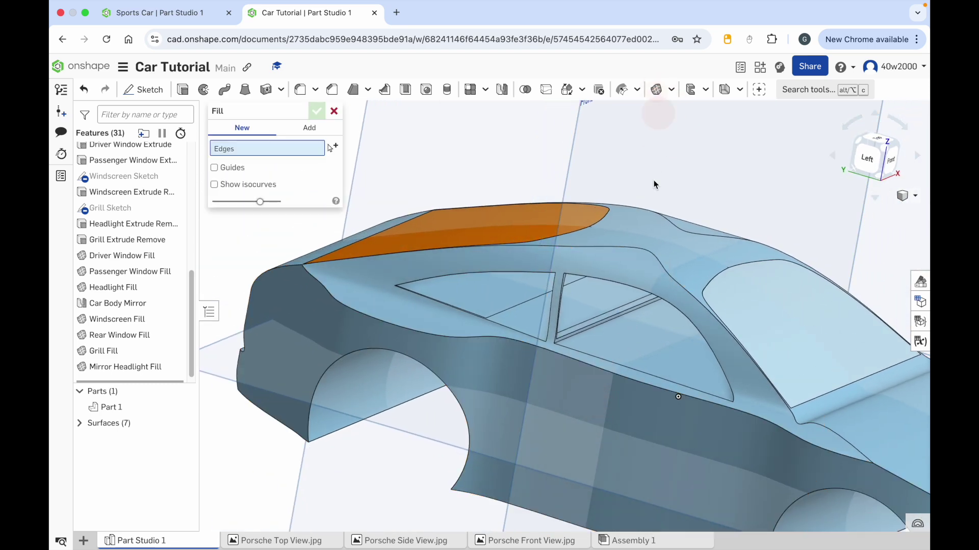
pyautogui.click(619, 283)
pyautogui.click(599, 359)
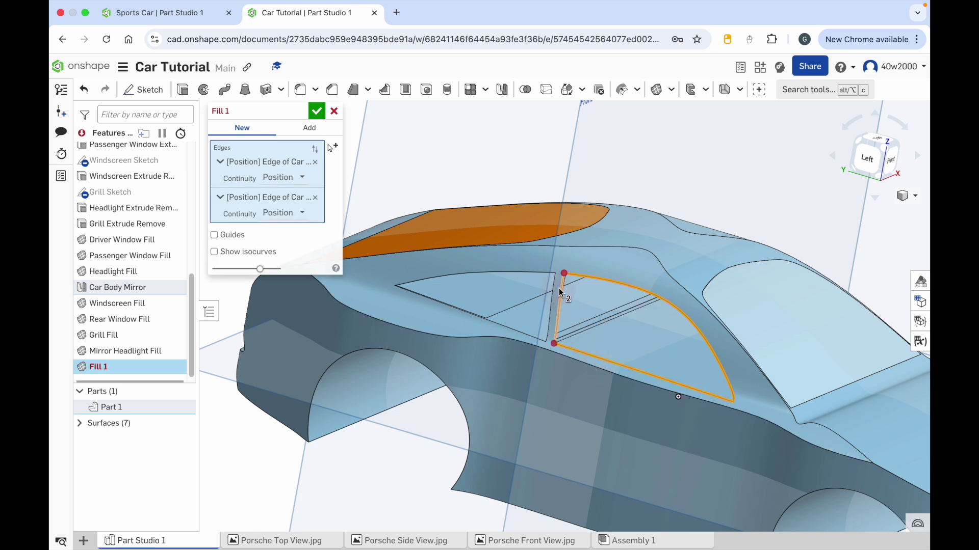
pyautogui.click(559, 289)
pyautogui.click(300, 112)
pyautogui.write('Driver Mirror')
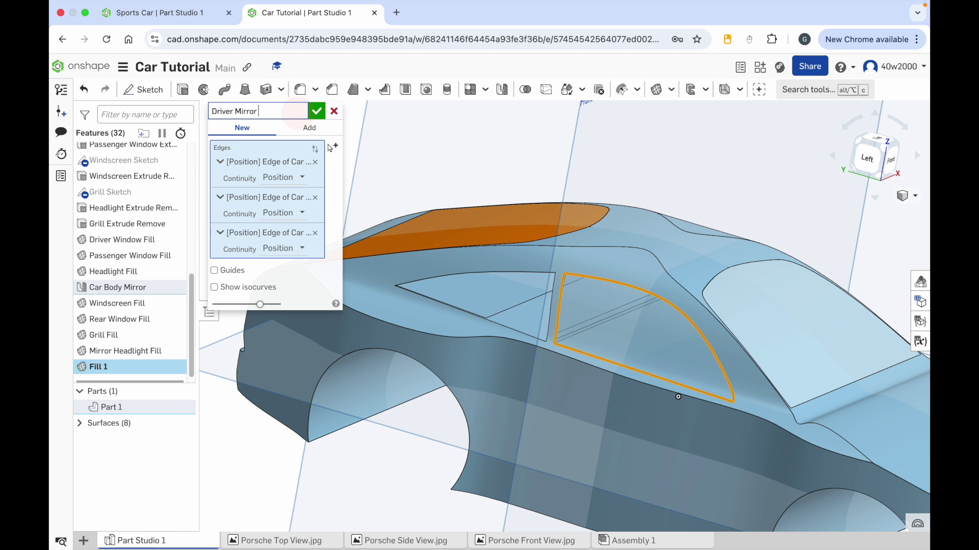
pyautogui.click(316, 111)
# - Fill the mirrored passenger window opening from its three edges with Position continuity and name the surface feature Passenger Mirror Fill
pyautogui.scroll(5, 533, 317)
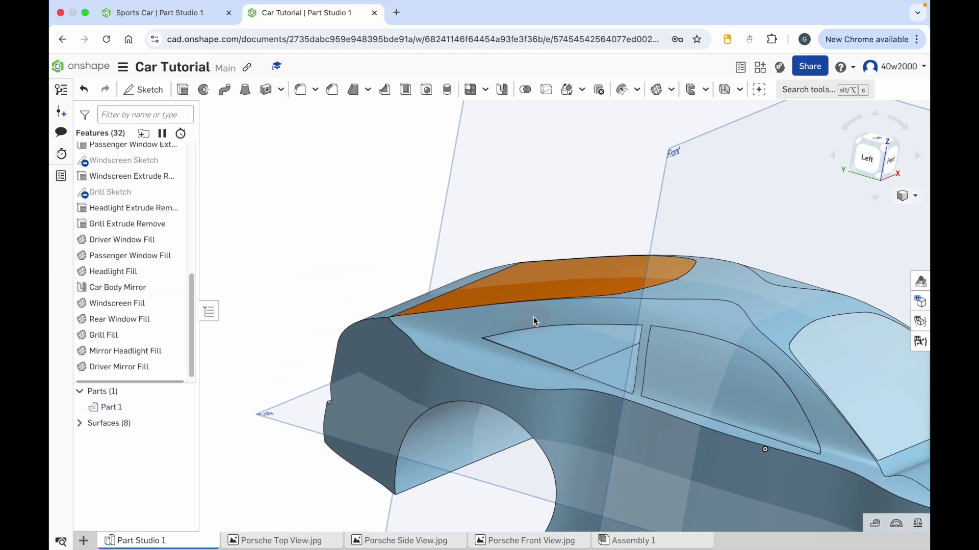
pyautogui.click(656, 89)
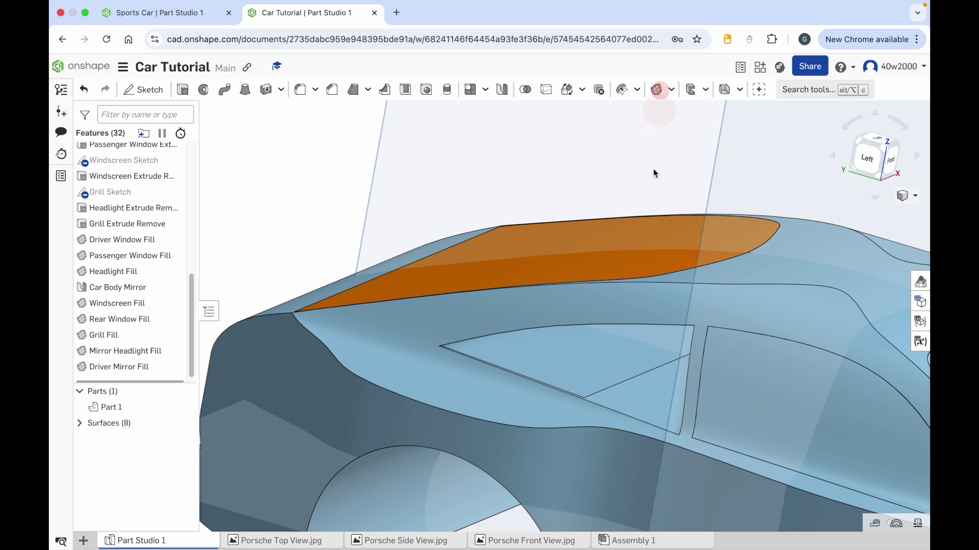
pyautogui.click(598, 325)
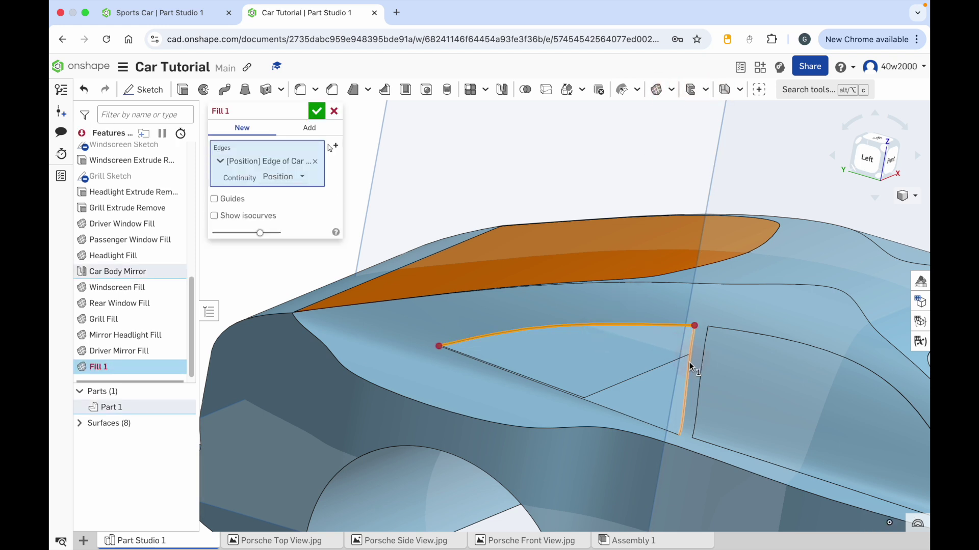
pyautogui.click(688, 359)
pyautogui.click(600, 409)
pyautogui.click(303, 117)
pyautogui.write('Passenger Mirror')
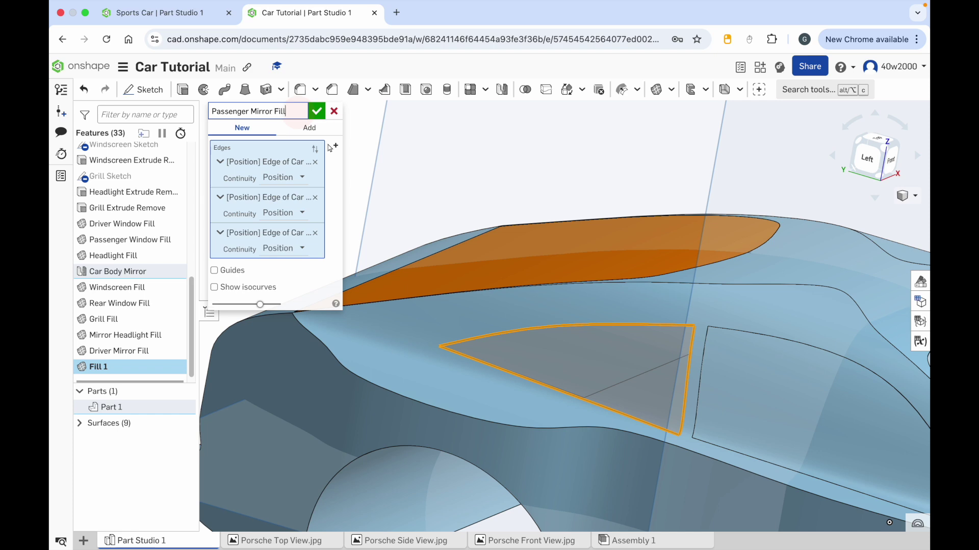
pyautogui.click(319, 112)
# - Change the appearance of the car body, Part 1, to red (FF0000)
pyautogui.moveTo(721, 324); pyautogui.dragTo(689, 324, button='right')
pyautogui.scroll(-3, 867, 204)
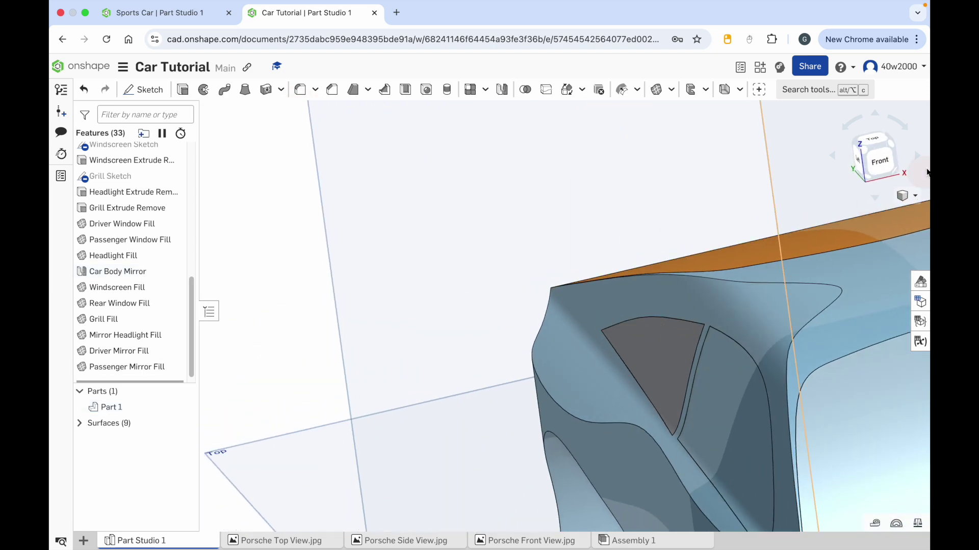
pyautogui.click(887, 137)
pyautogui.click(764, 196)
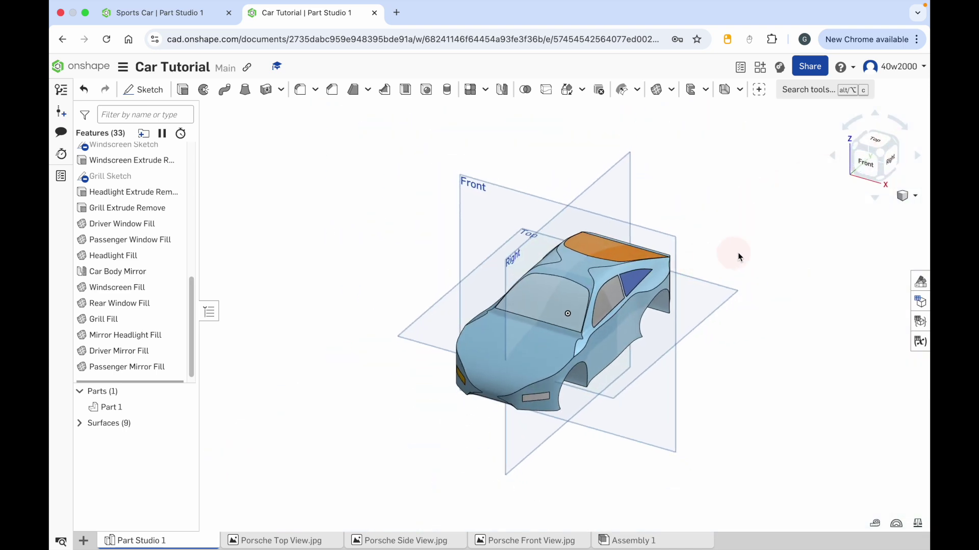
pyautogui.rightClick(614, 339)
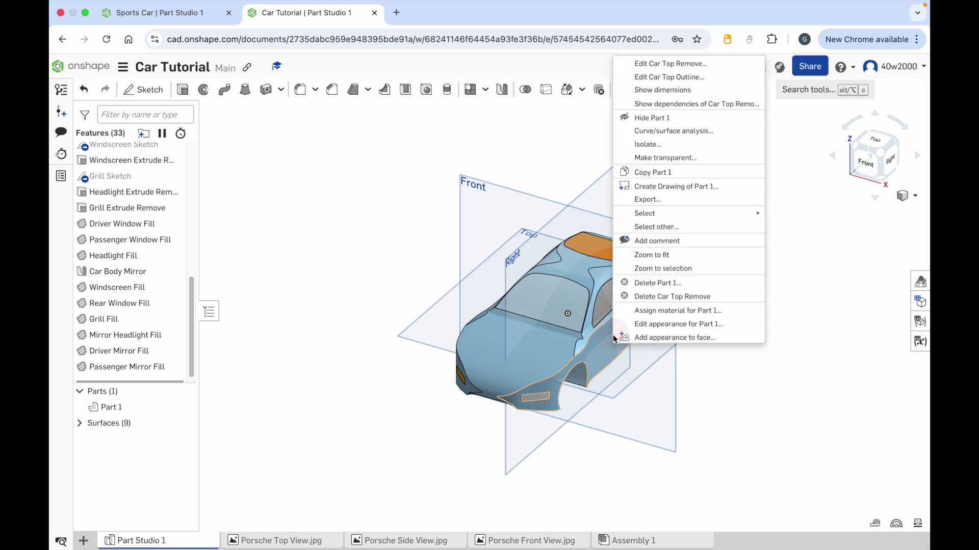
pyautogui.click(645, 326)
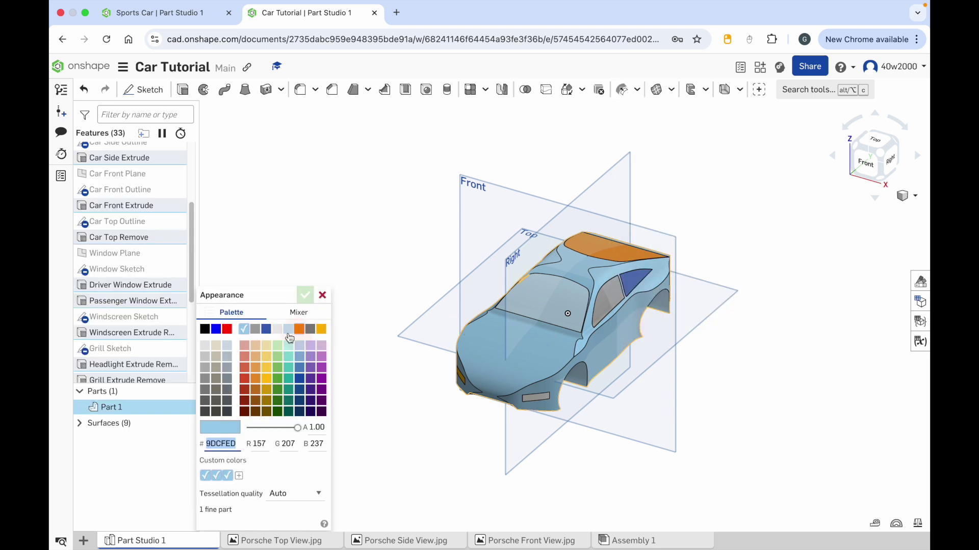
pyautogui.click(228, 329)
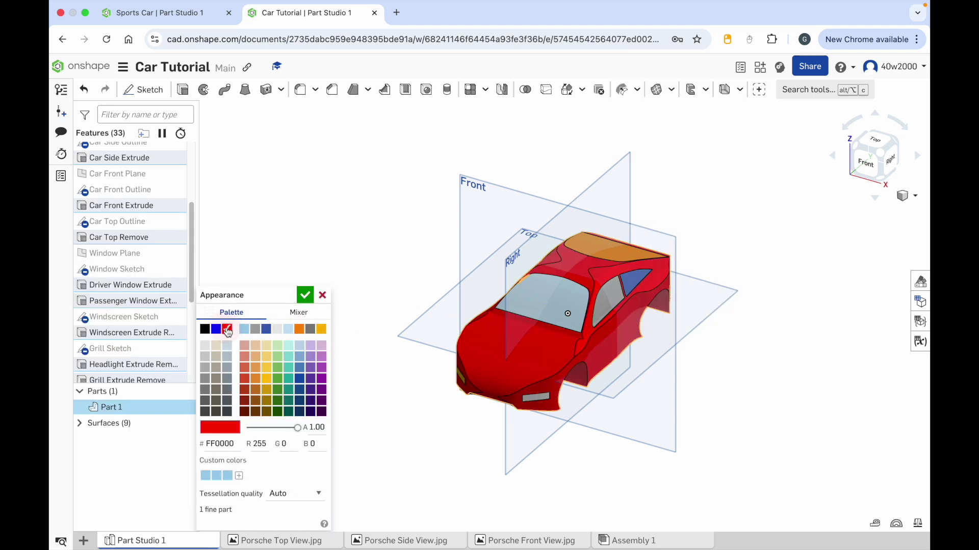
pyautogui.click(304, 296)
# - Add a yellow face appearance (FFC10E) to both headlight surfaces, Headlight Fill and Mirror Headlight Fill
pyautogui.moveTo(509, 351); pyautogui.dragTo(543, 415, button='right')
pyautogui.rightClick(539, 408)
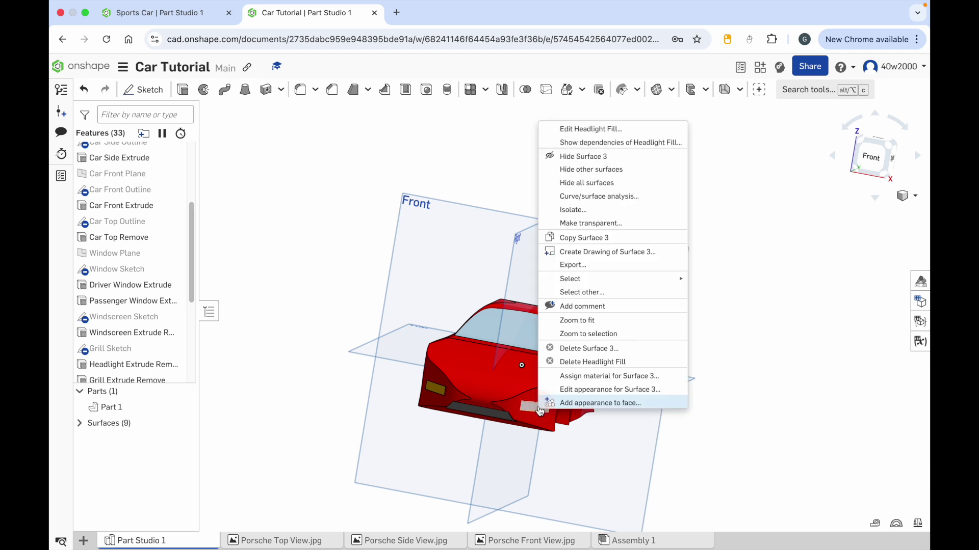
pyautogui.click(585, 404)
pyautogui.click(267, 412)
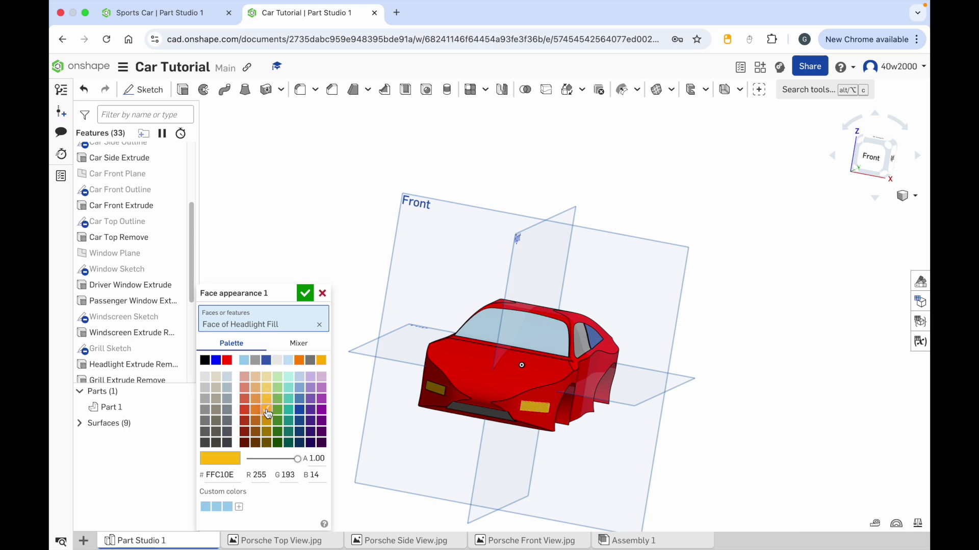
pyautogui.click(436, 392)
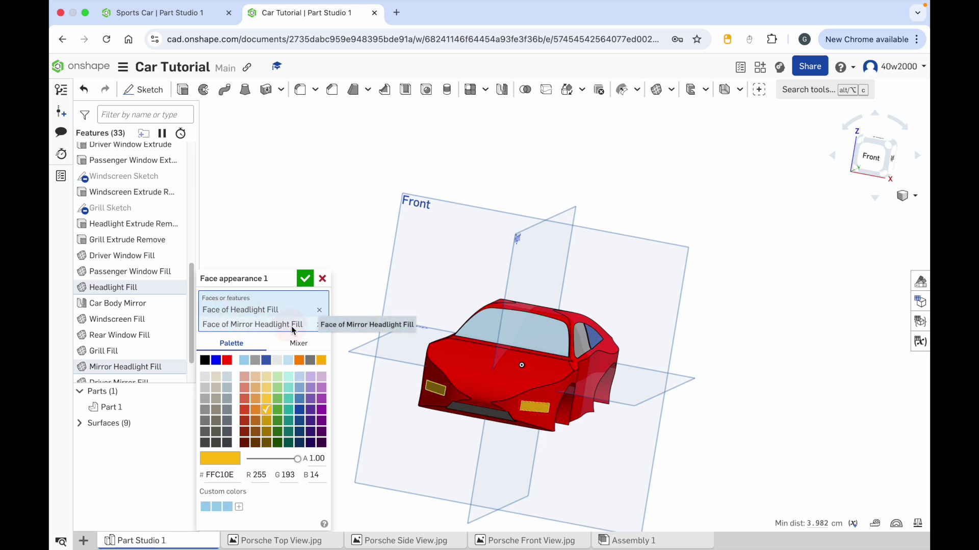
pyautogui.click(304, 282)
# - Add a light blue face appearance (9DCFED) to the windscreen, rear window and all four side window surfaces
pyautogui.hotkey('shift', '7')
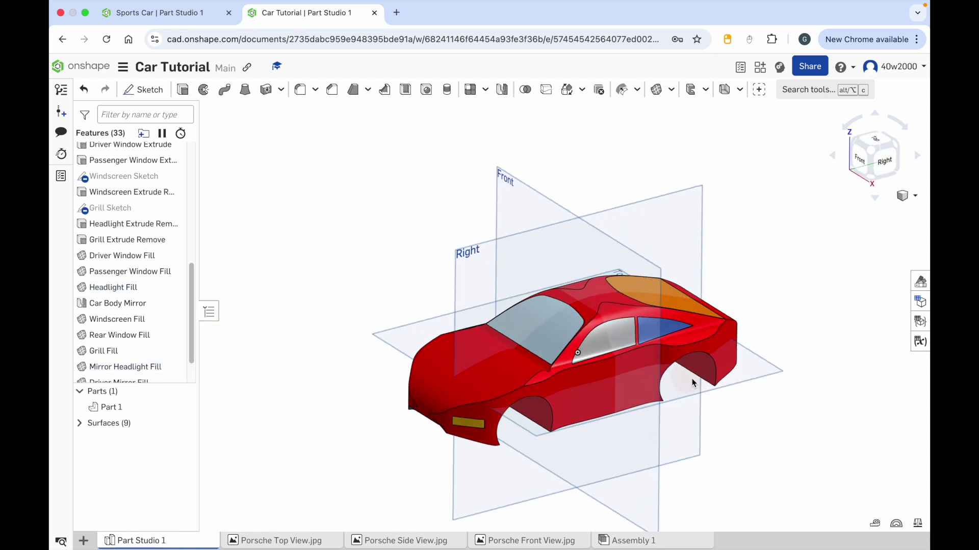
pyautogui.rightClick(539, 325)
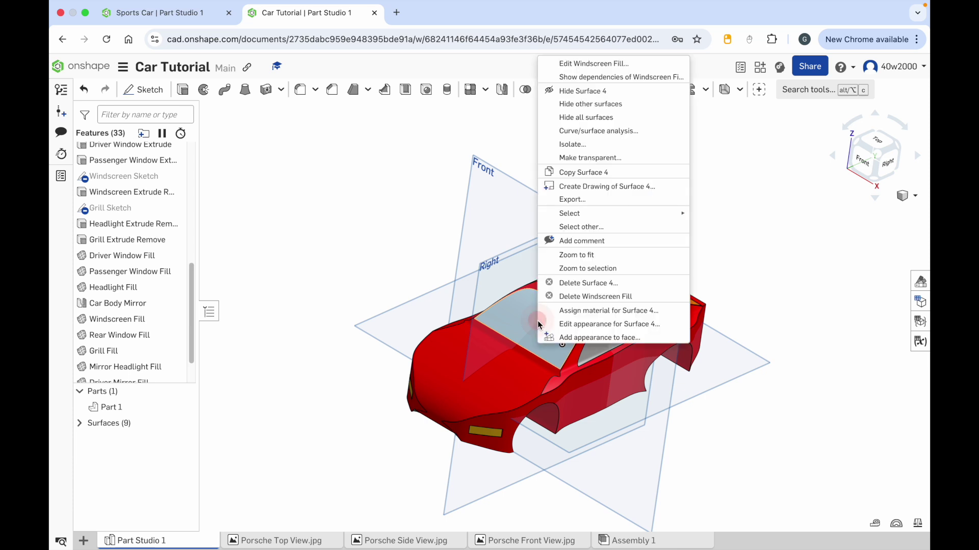
pyautogui.click(589, 337)
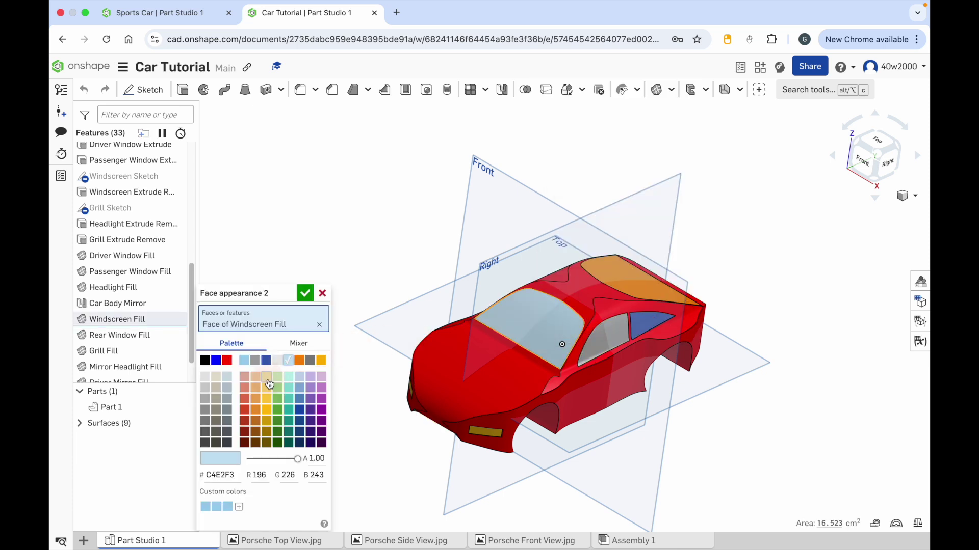
pyautogui.click(245, 361)
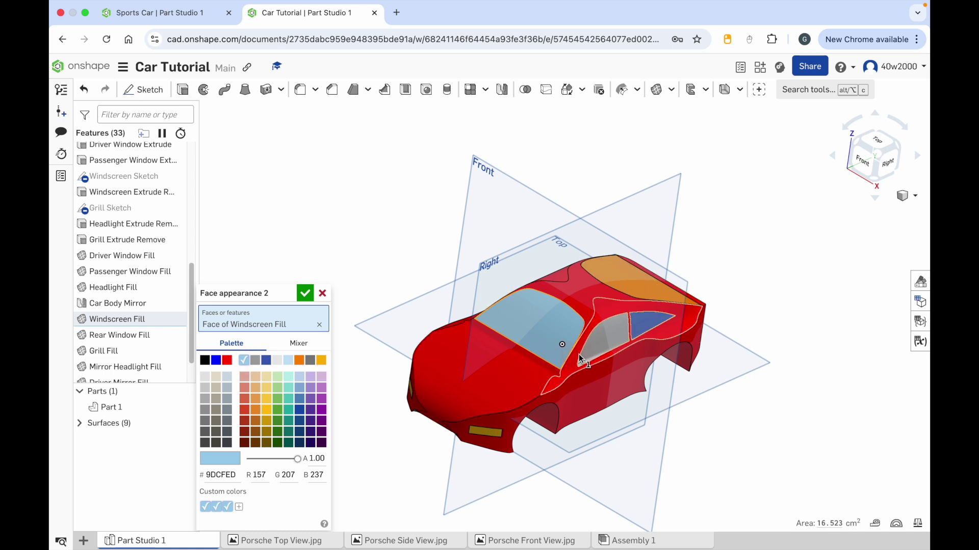
pyautogui.click(607, 338)
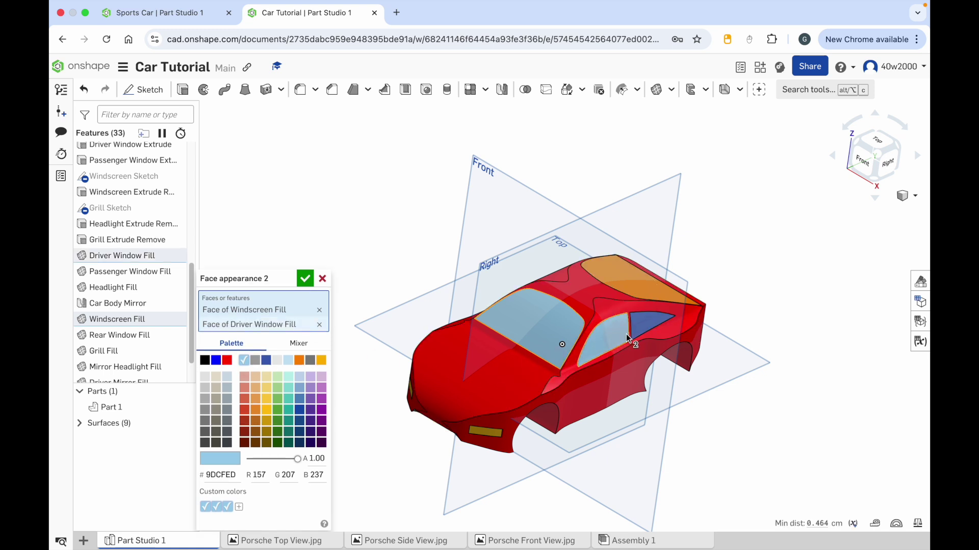
pyautogui.click(644, 328)
pyautogui.click(647, 284)
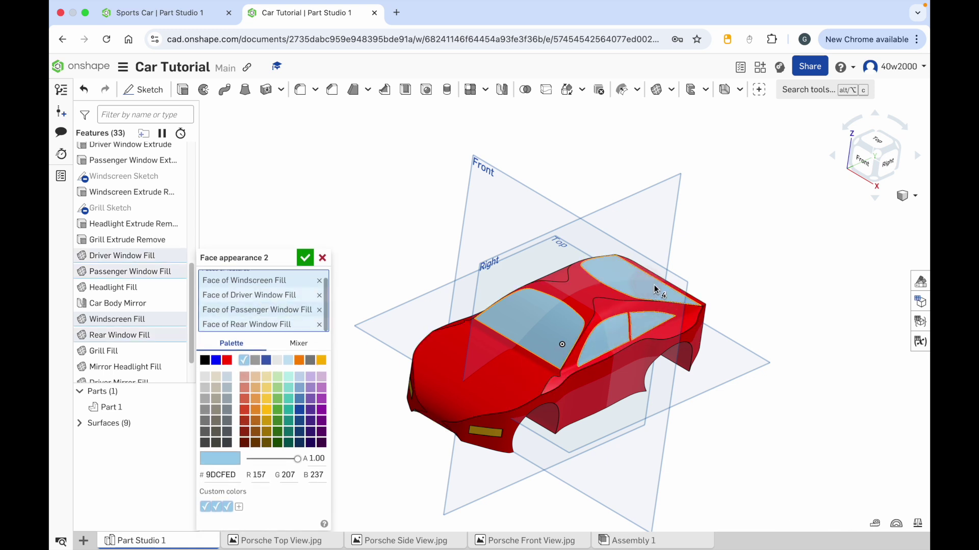
pyautogui.moveTo(416, 305); pyautogui.dragTo(470, 326, button='right')
pyautogui.click(481, 256)
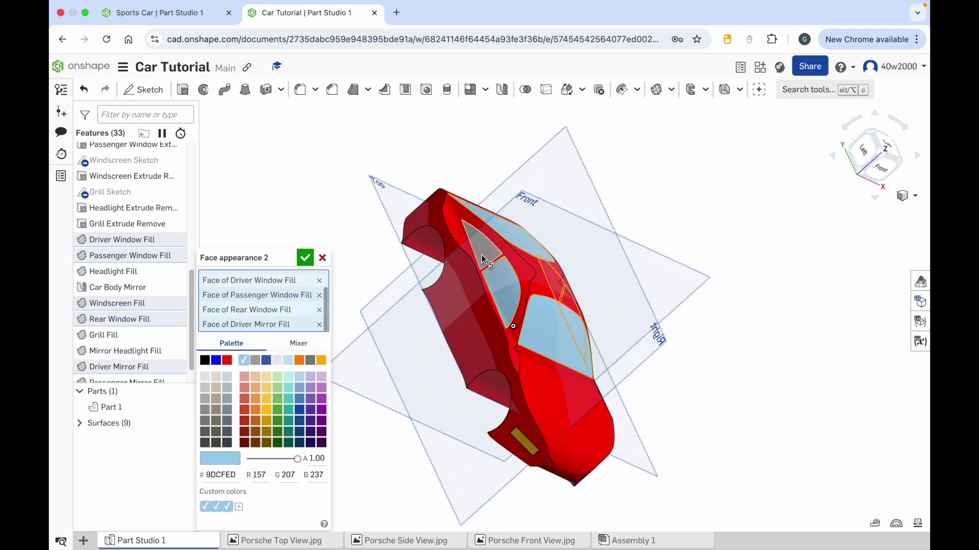
pyautogui.click(484, 252)
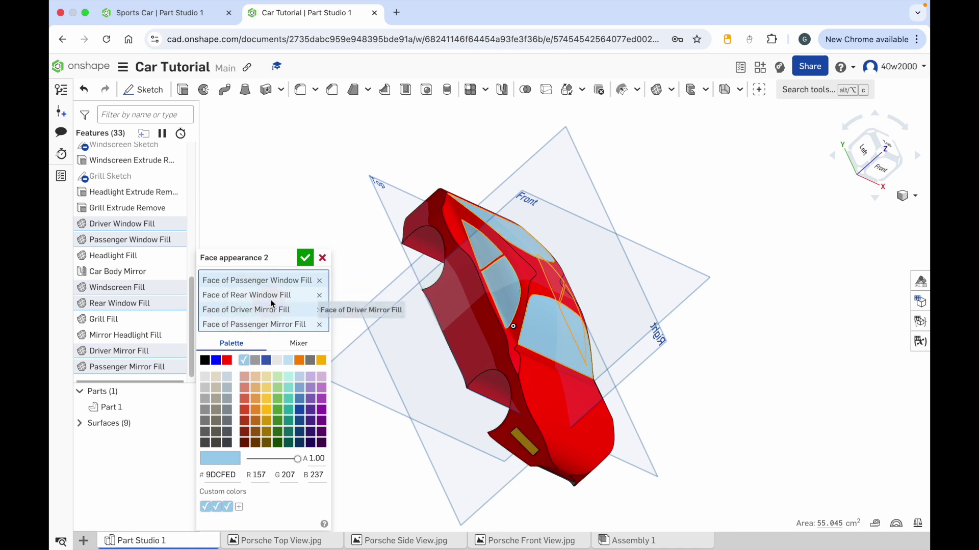
pyautogui.click(305, 259)
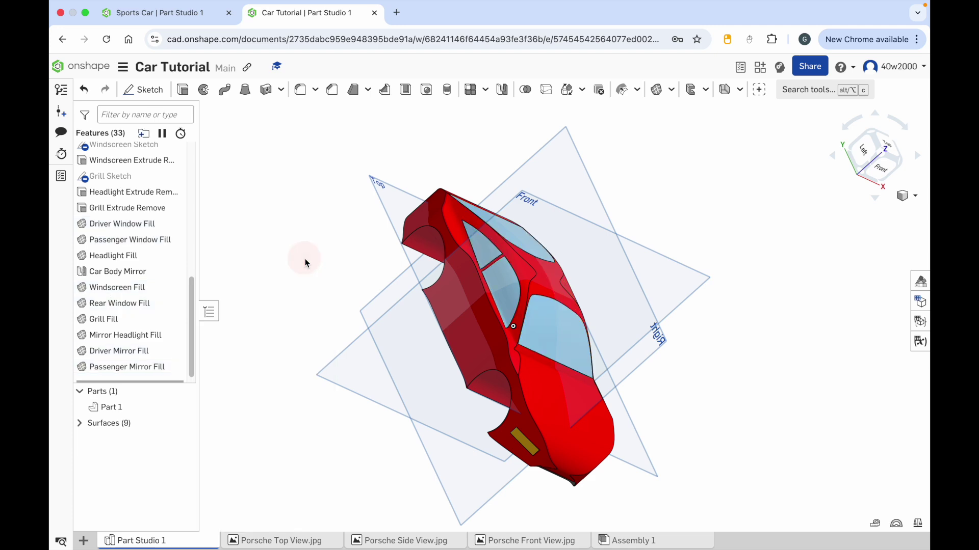
pyautogui.click(852, 173)
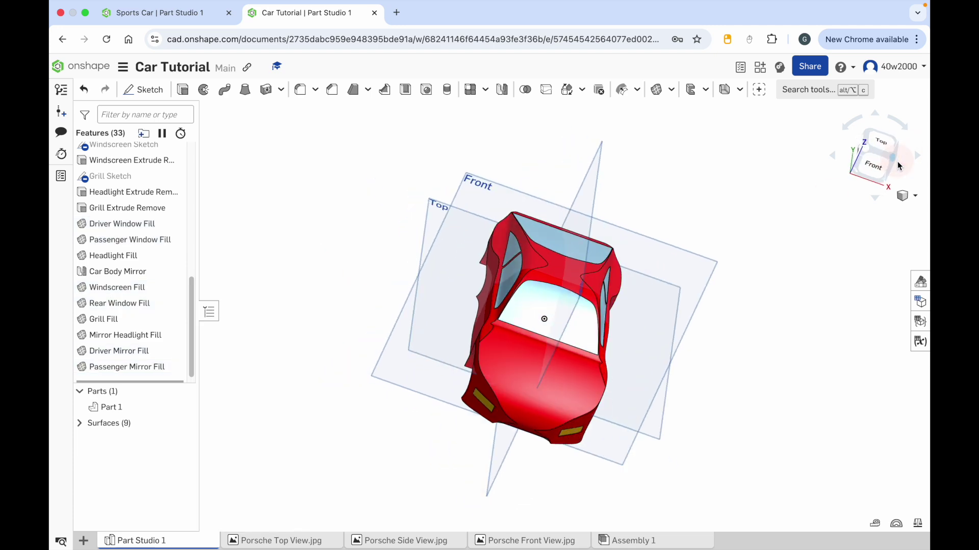
pyautogui.click(776, 204)
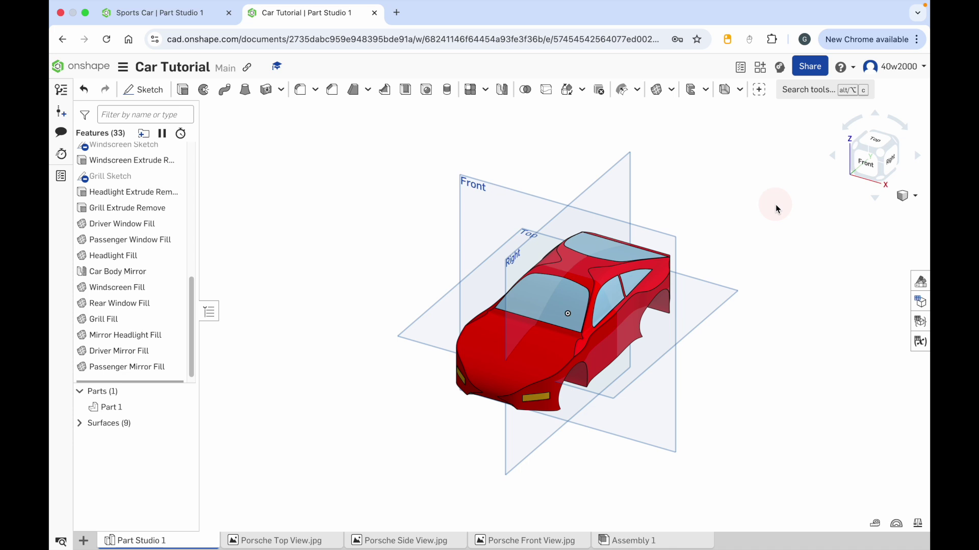
pyautogui.hotkey('shift', '4')
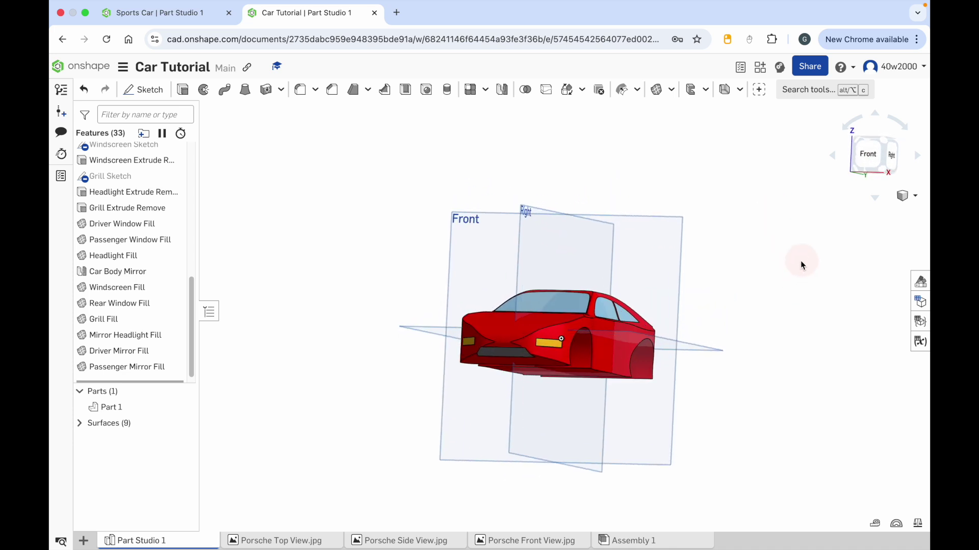
pyautogui.moveTo(742, 260); pyautogui.dragTo(802, 280, button='right')
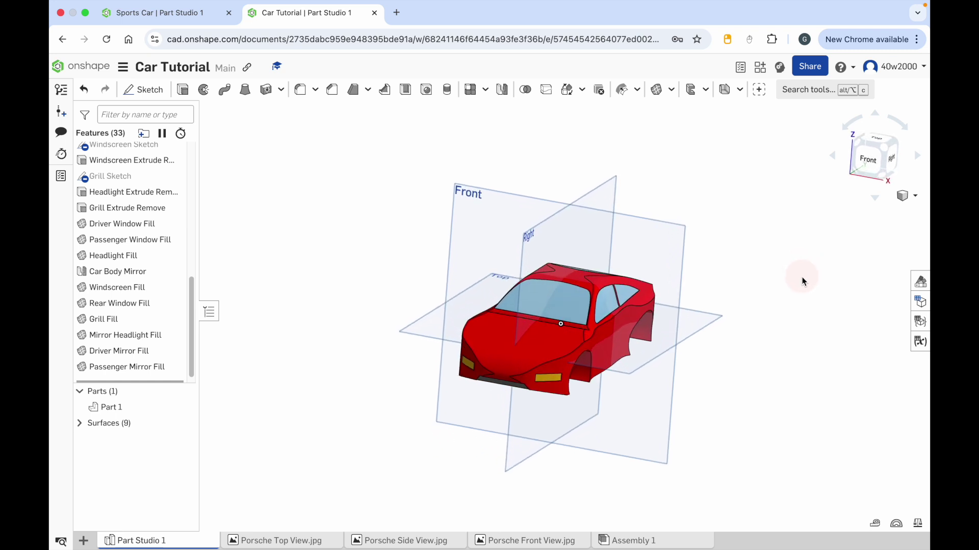
# - Create a plane offset about 3.44 cm from the Right plane, toward the car's side, and name it Wheel Plane
pyautogui.click(886, 152)
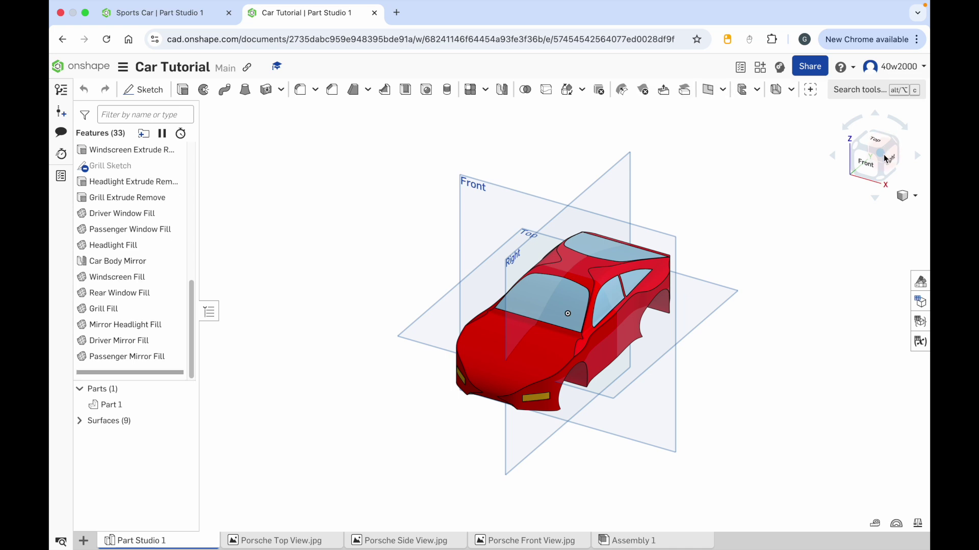
pyautogui.click(712, 103)
pyautogui.click(712, 92)
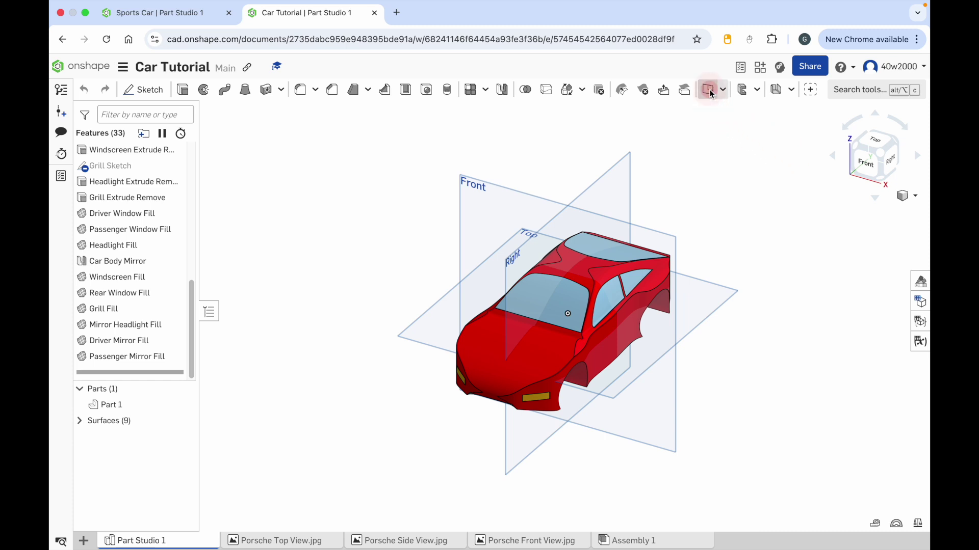
pyautogui.click(630, 154)
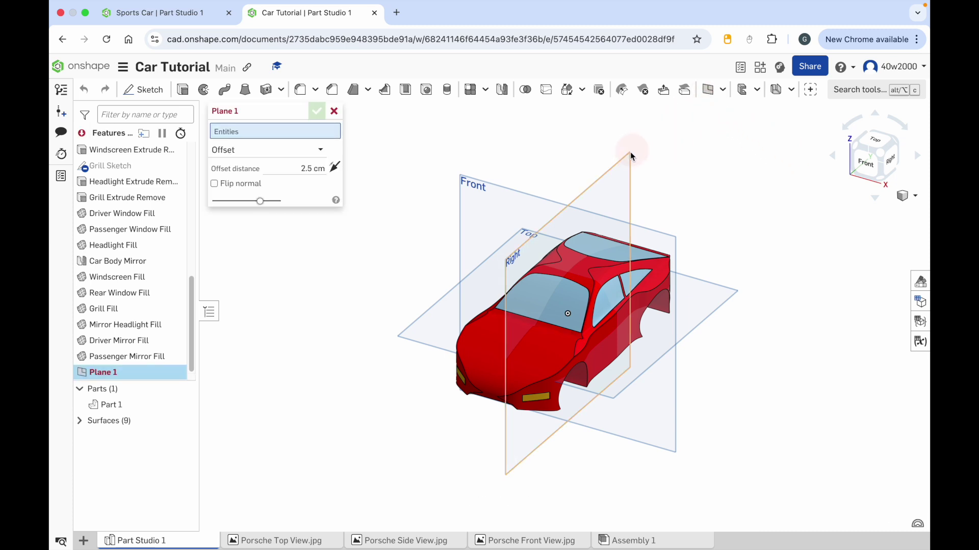
pyautogui.click(608, 174)
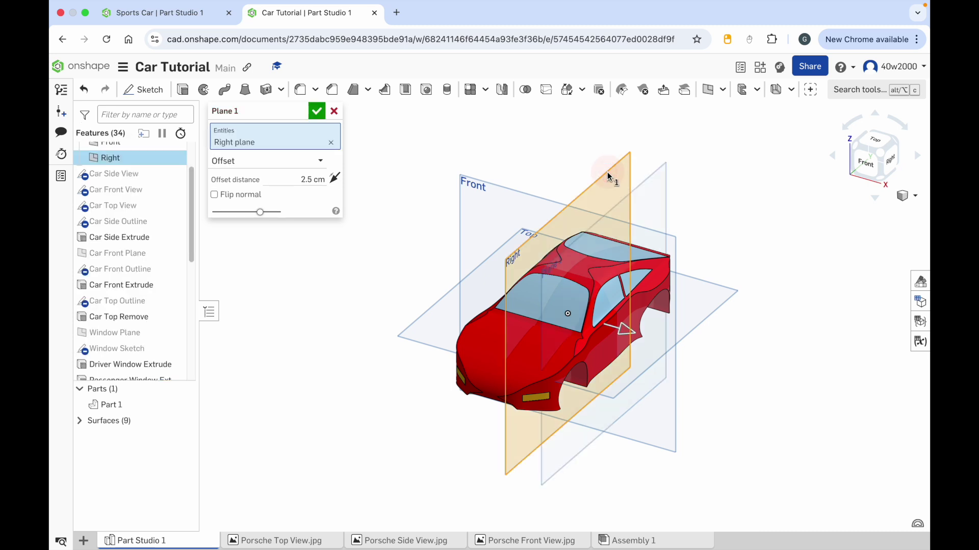
pyautogui.click(865, 164)
pyautogui.moveTo(661, 320); pyautogui.dragTo(686, 319)
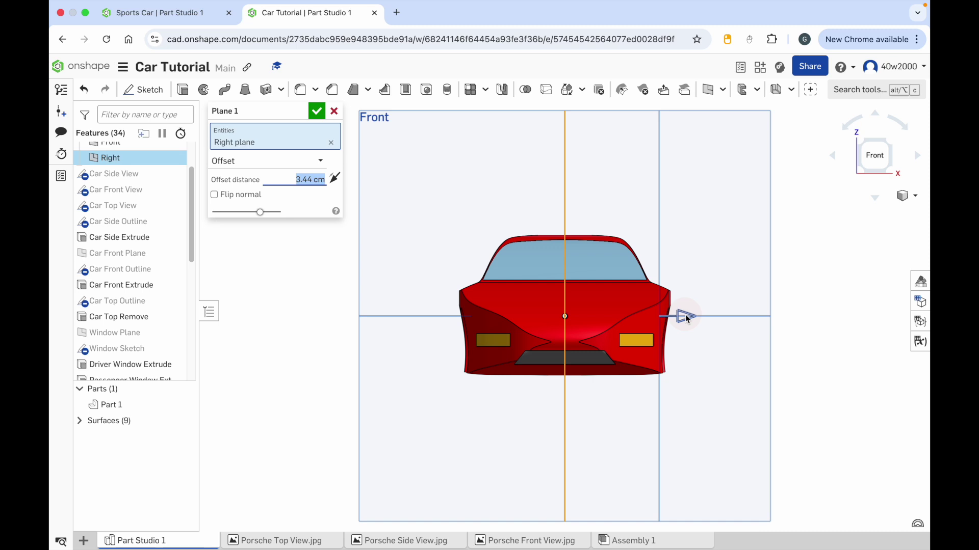
pyautogui.click(300, 110)
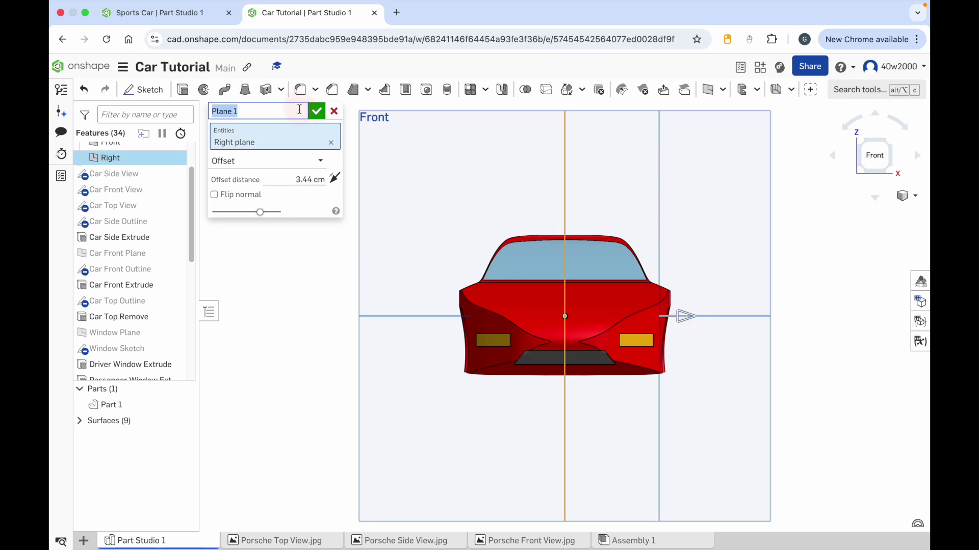
pyautogui.write('Wheel Plan')
pyautogui.click(317, 110)
pyautogui.click(713, 147)
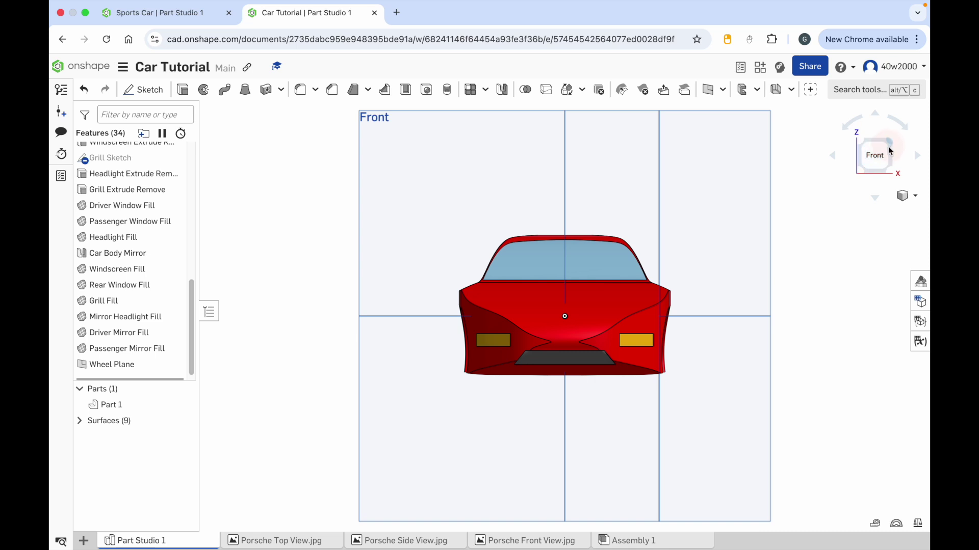
# - Start a sketch on Wheel Plane and draw a circle about 2.9 cm in diameter centred in the front wheel arch
pyautogui.click(890, 143)
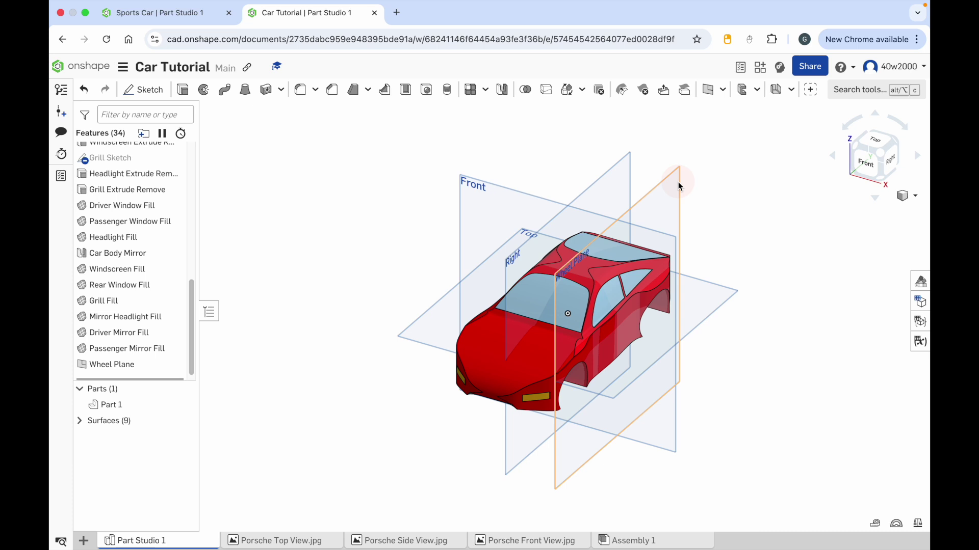
pyautogui.click(141, 90)
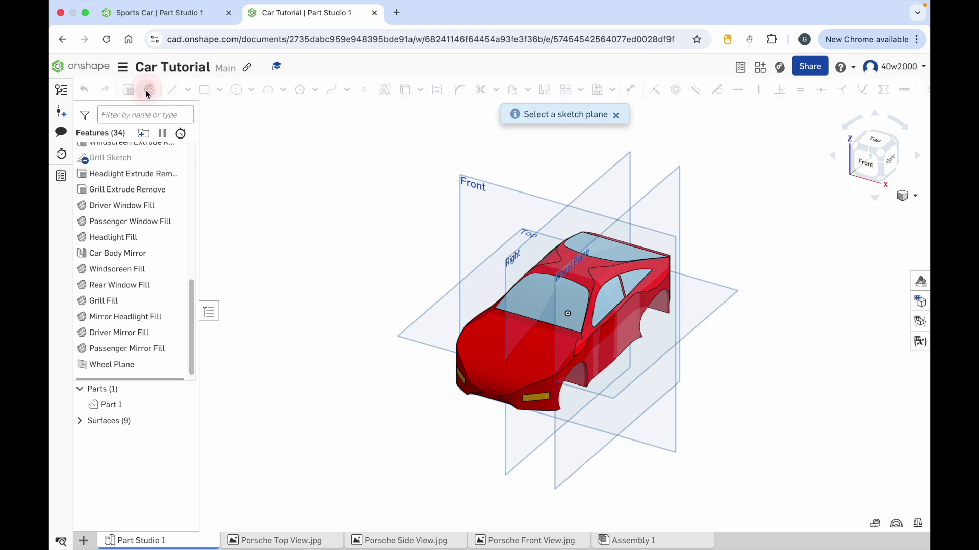
pyautogui.click(666, 180)
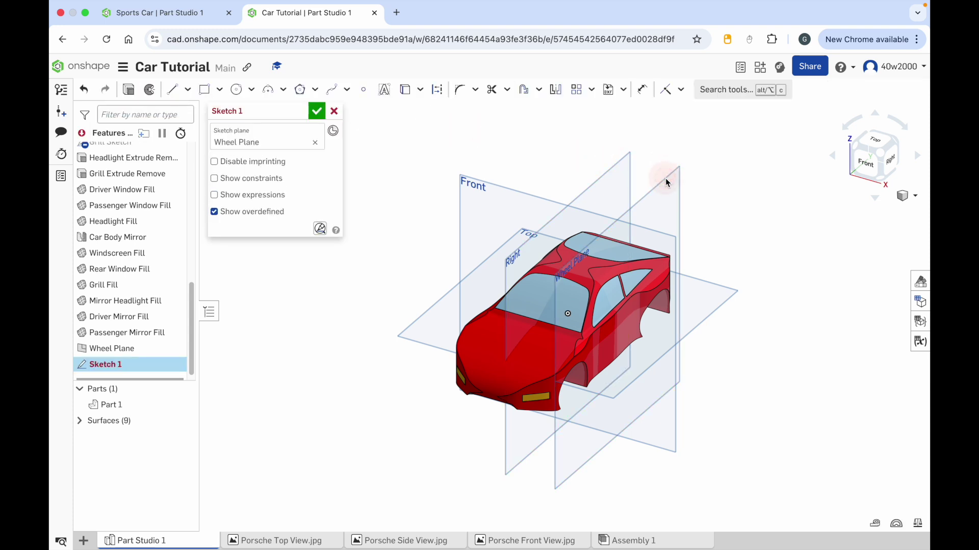
pyautogui.click(892, 166)
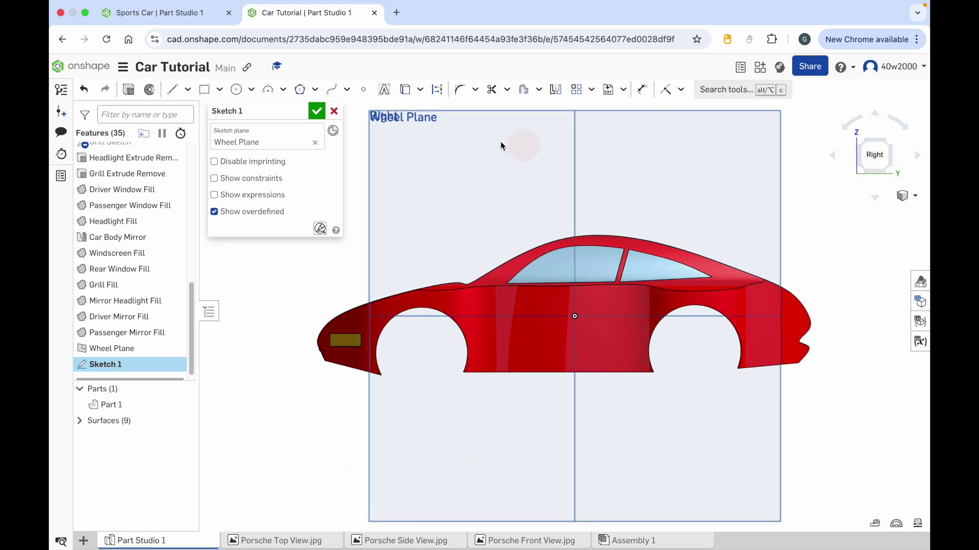
pyautogui.click(253, 90)
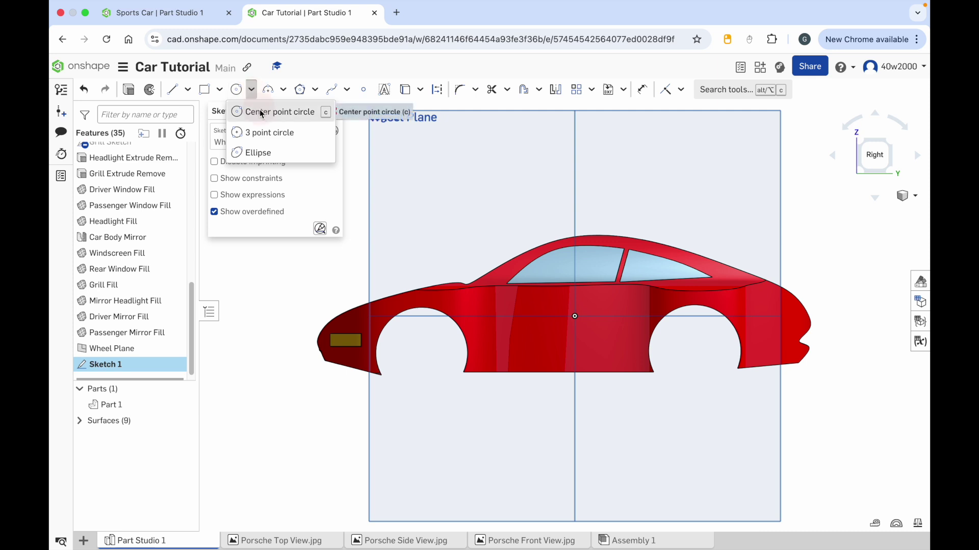
pyautogui.click(261, 113)
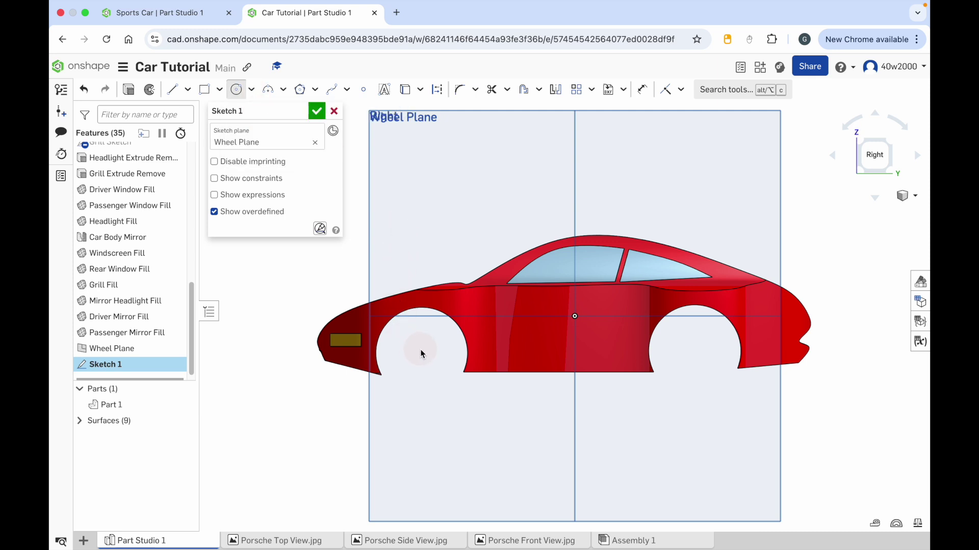
pyautogui.moveTo(421, 349); pyautogui.dragTo(456, 331)
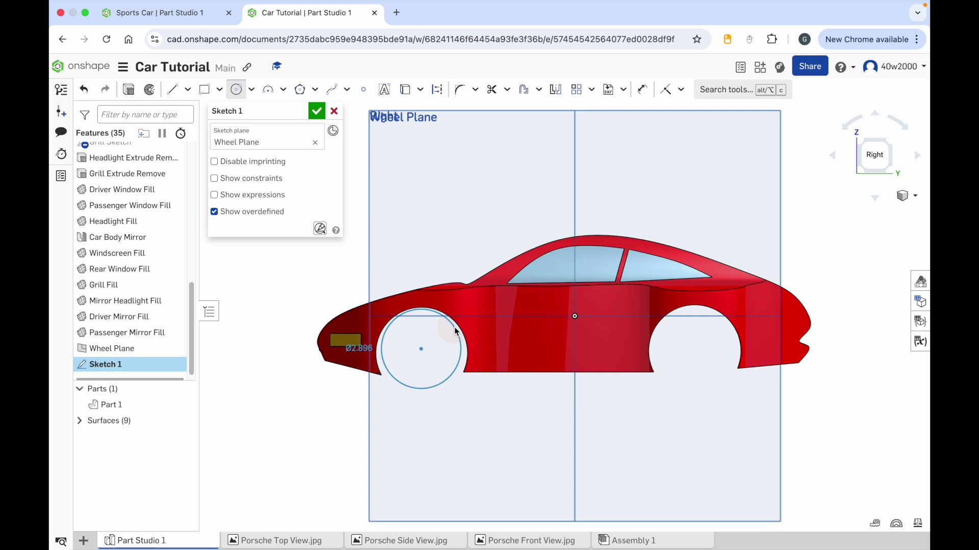
pyautogui.moveTo(455, 332); pyautogui.dragTo(455, 331)
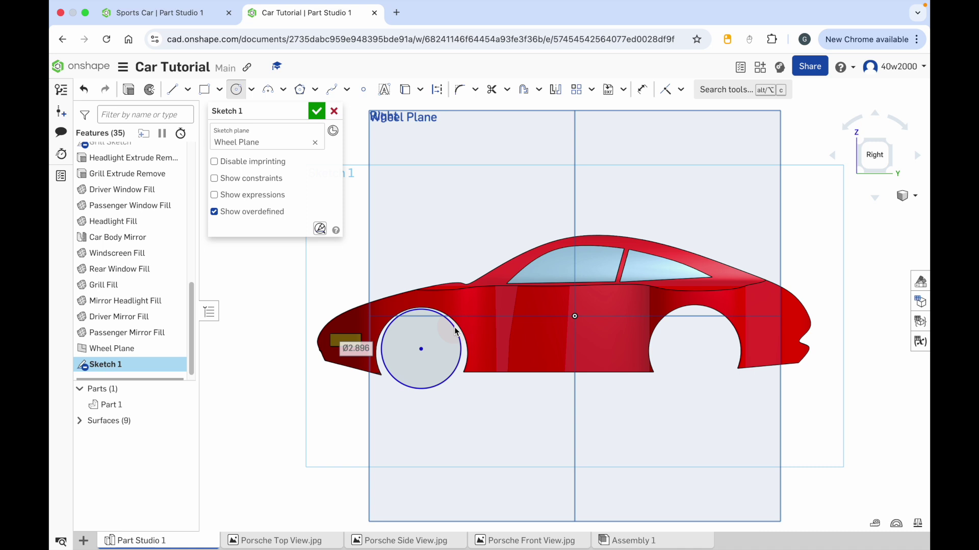
# - Add two concentric circles about 2.68 cm and 1.76 cm in diameter inside the outer wheel circle
pyautogui.click(421, 350)
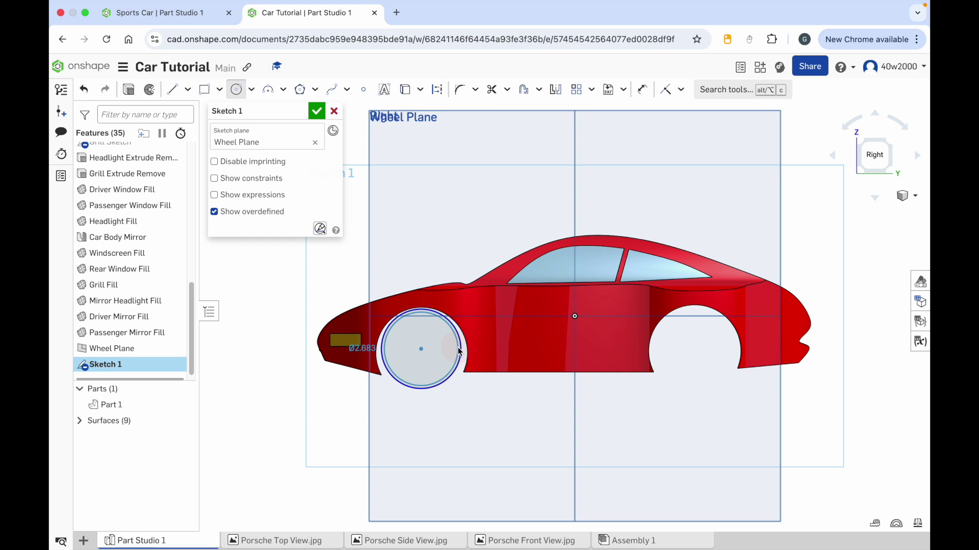
pyautogui.click(458, 351)
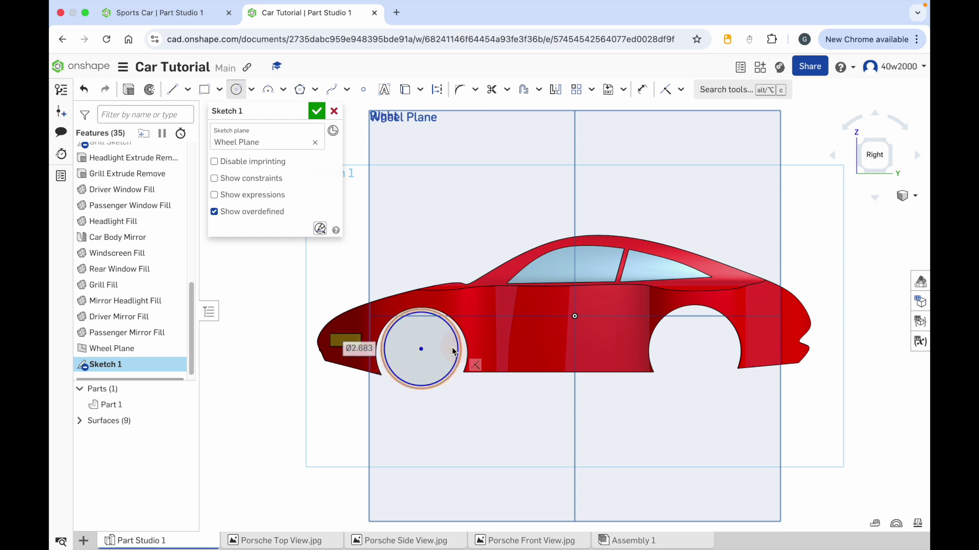
pyautogui.click(421, 349)
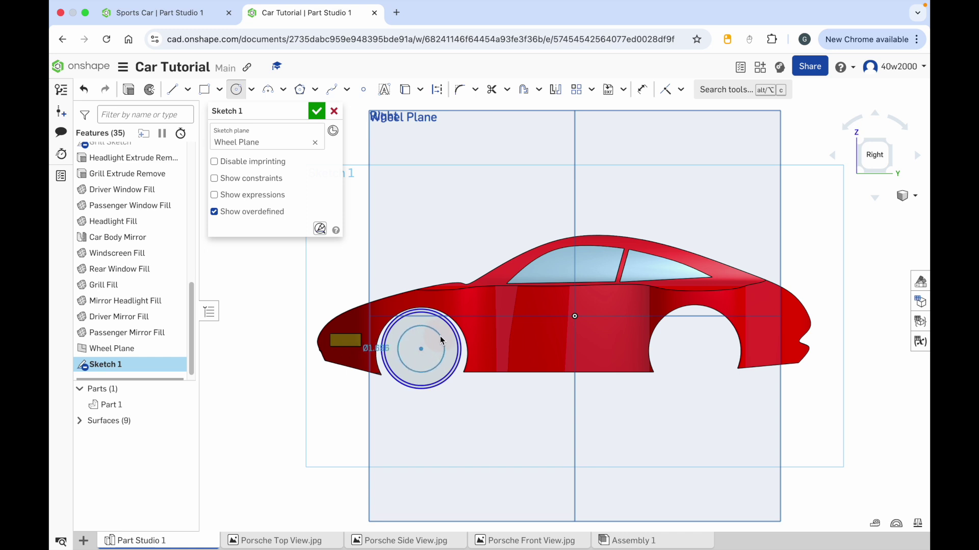
pyautogui.click(442, 340)
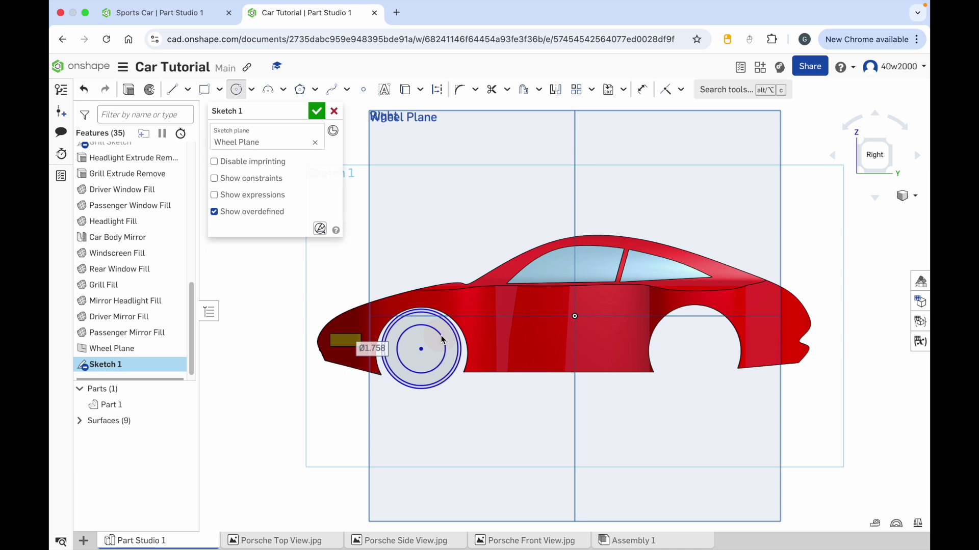
# - Draw a hub circle about 0.38 cm in diameter at the wheel centre and a circle about 0.32 cm in diameter directly above it
pyautogui.scroll(2, 422, 351)
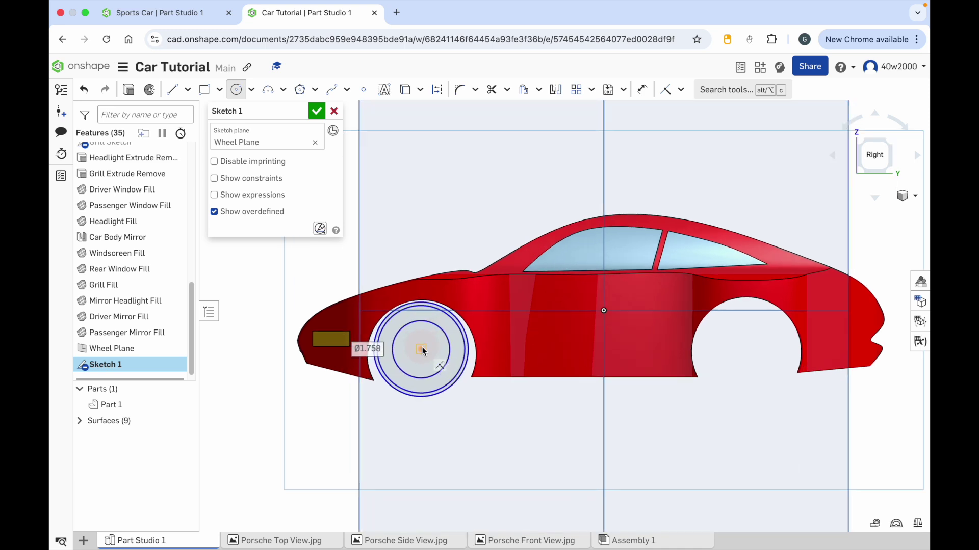
pyautogui.scroll(3, 423, 351)
pyautogui.click(420, 353)
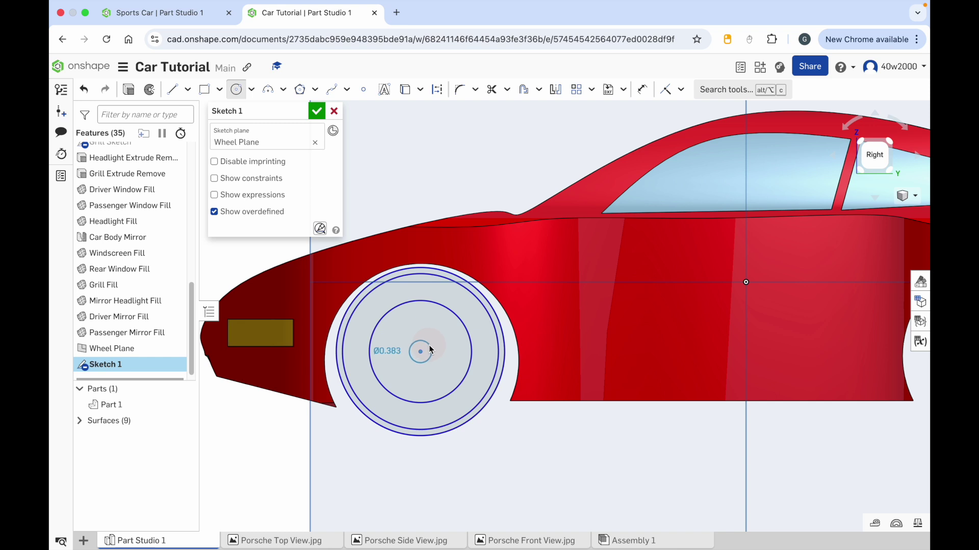
pyautogui.click(429, 346)
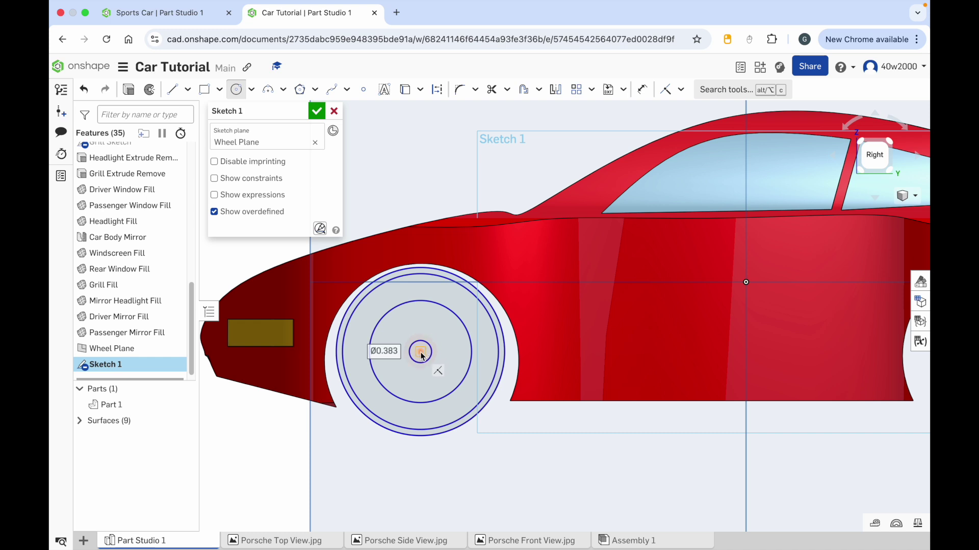
pyautogui.click(420, 321)
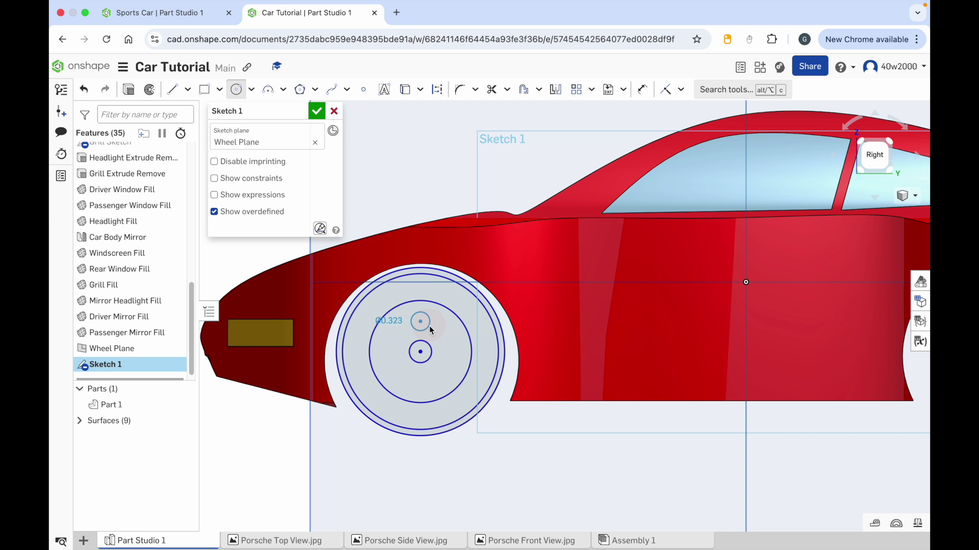
pyautogui.click(429, 330)
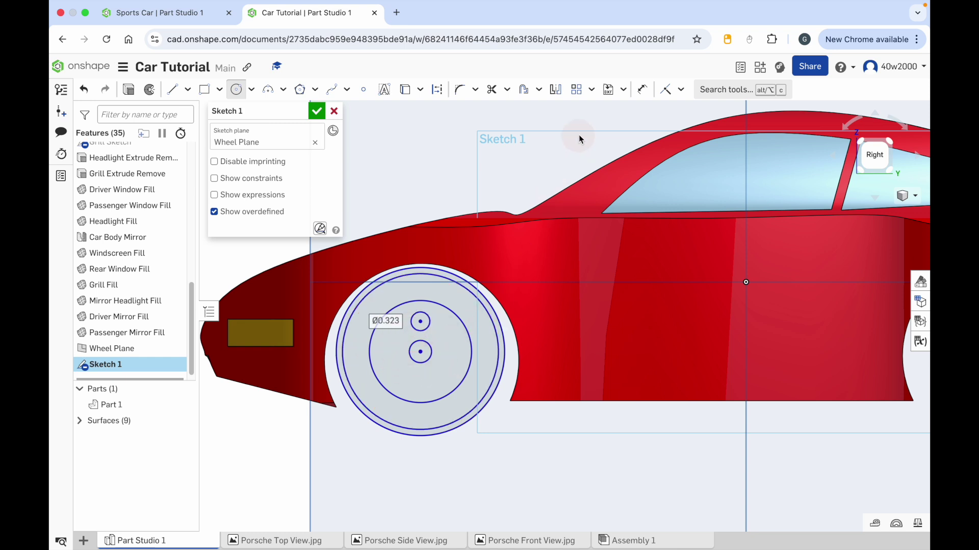
# - Start a circular pattern of the small circle above the hub and move the pattern's centre to the wheel centre
pyautogui.click(592, 91)
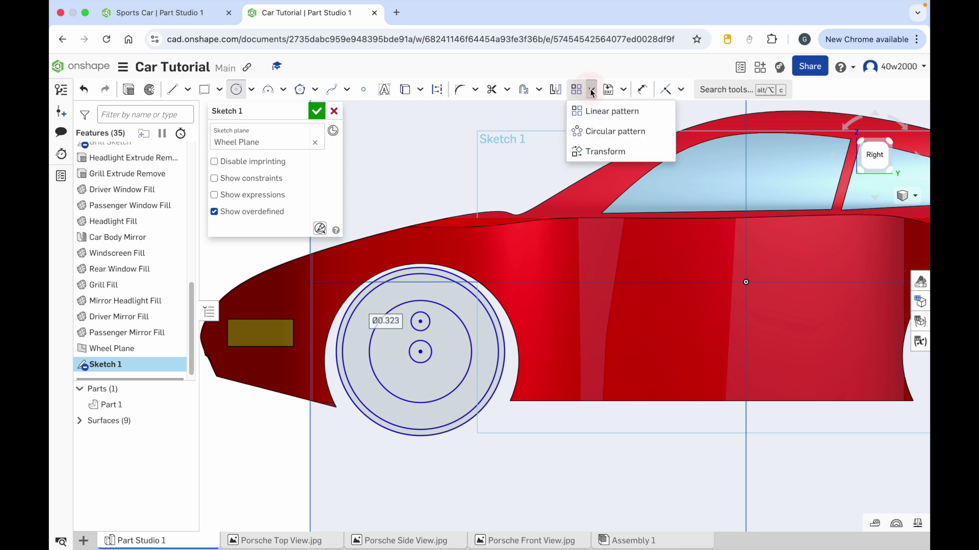
pyautogui.click(604, 133)
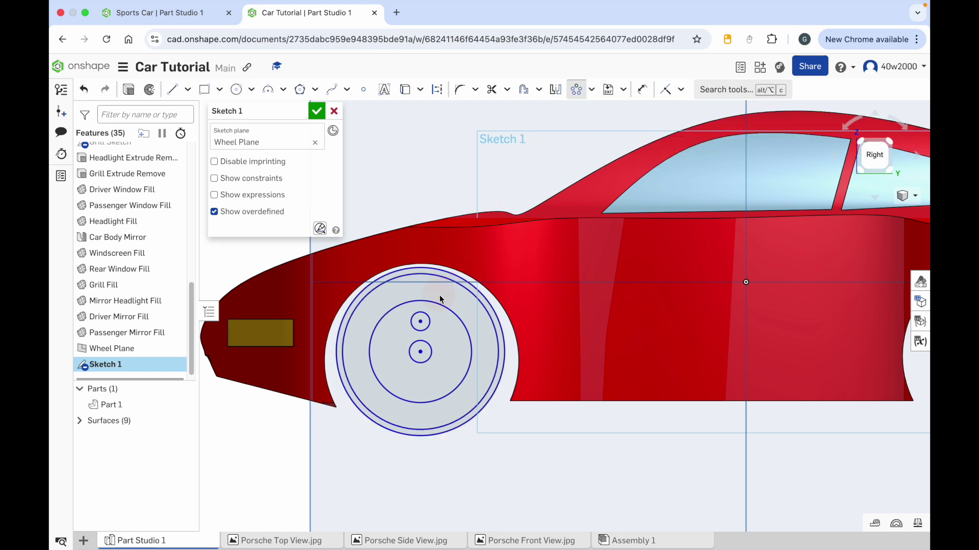
pyautogui.click(429, 326)
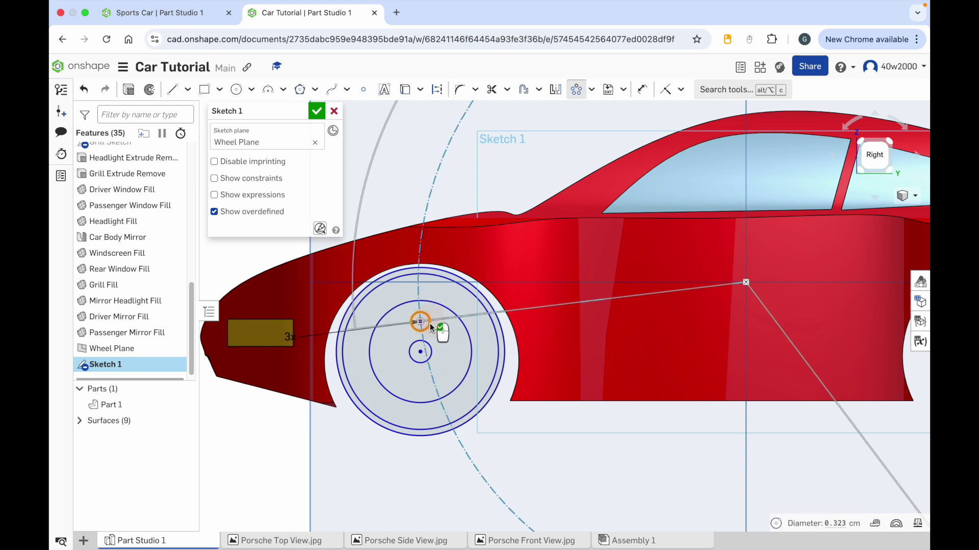
pyautogui.scroll(-5, 429, 323)
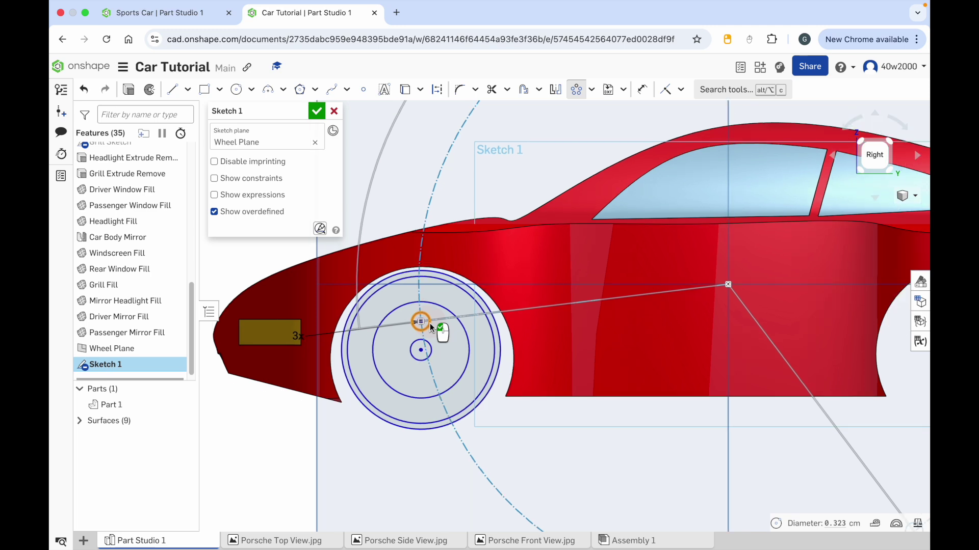
pyautogui.scroll(-1, 430, 323)
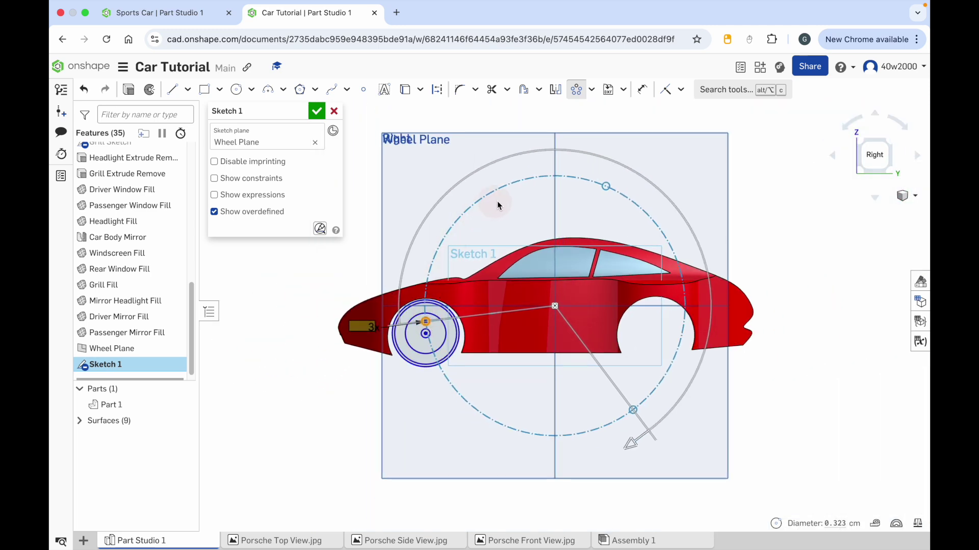
pyautogui.click(633, 410)
pyautogui.moveTo(557, 310); pyautogui.dragTo(428, 338)
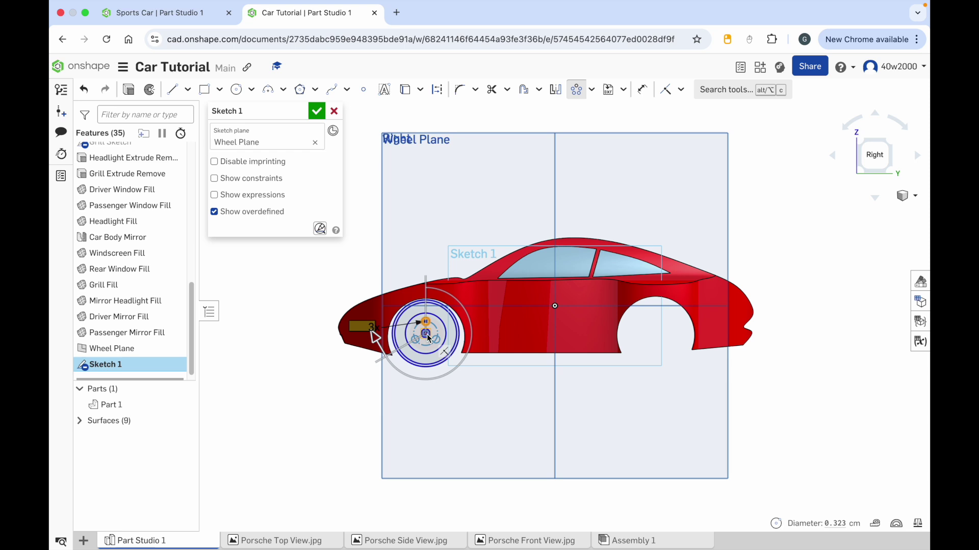
# - Set the circular pattern of small circles around the hub to 6 instances
pyautogui.scroll(10, 428, 338)
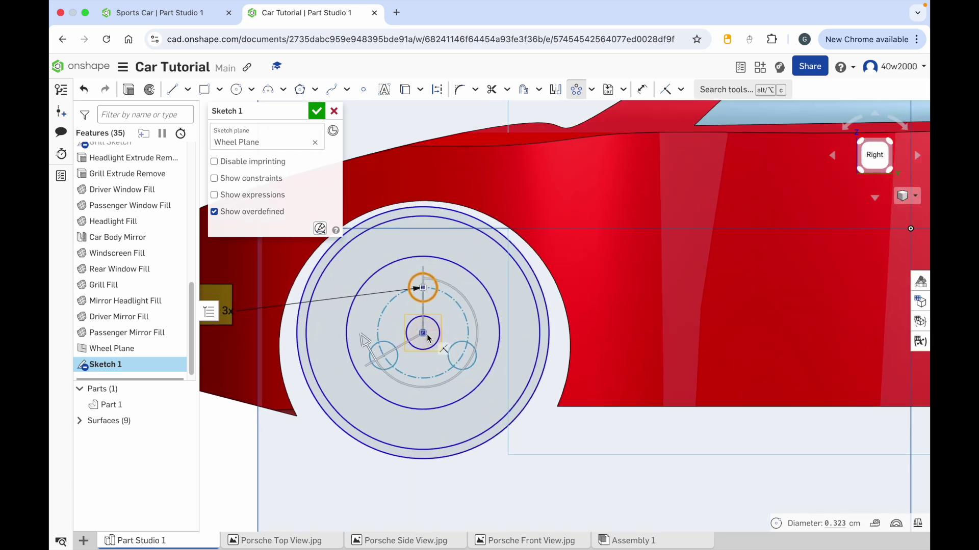
pyautogui.scroll(-3, 428, 338)
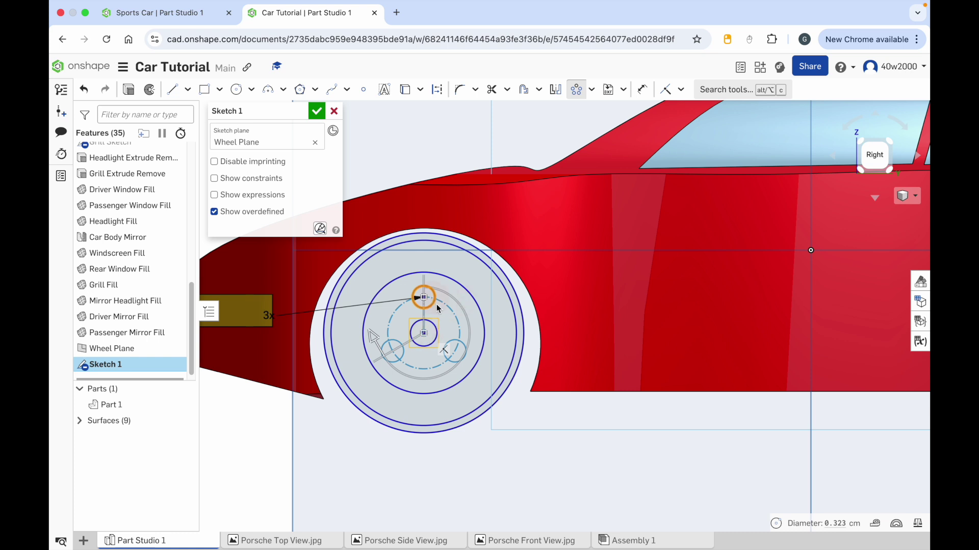
pyautogui.doubleClick(269, 317)
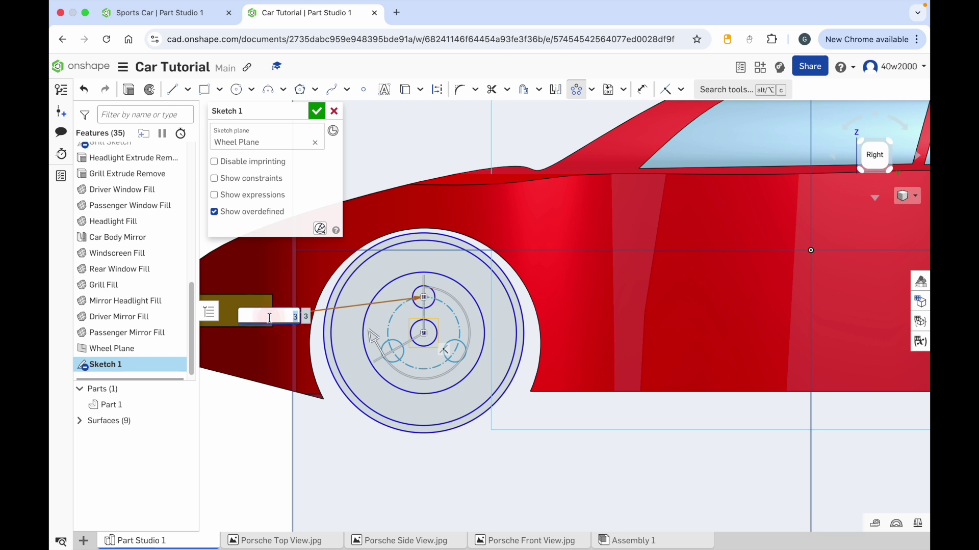
pyautogui.write('6')
pyautogui.press('Return')
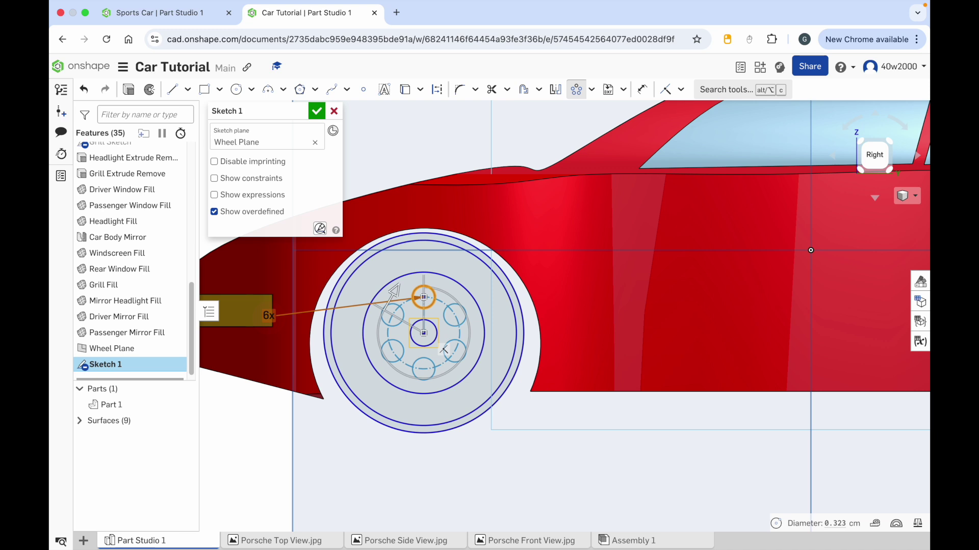
pyautogui.moveTo(397, 288); pyautogui.dragTo(396, 309)
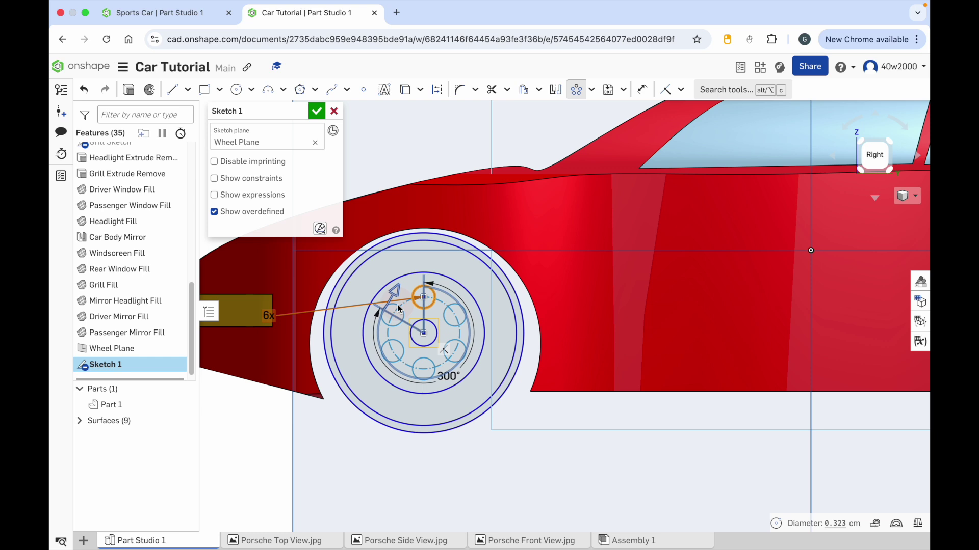
# - Name the wheel sketch "Wheel Sketch" and finish it
pyautogui.click(299, 112)
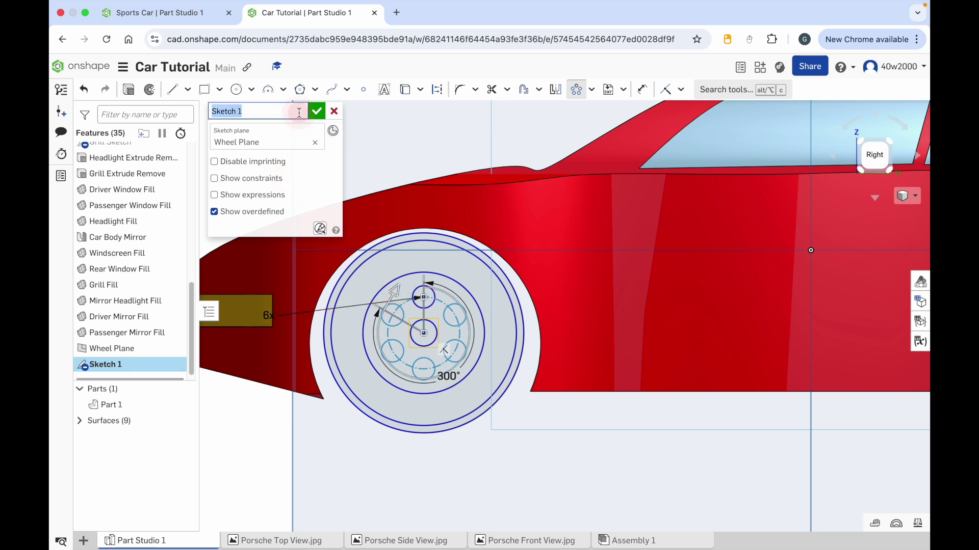
pyautogui.write('Wheel Sketch')
pyautogui.click(316, 111)
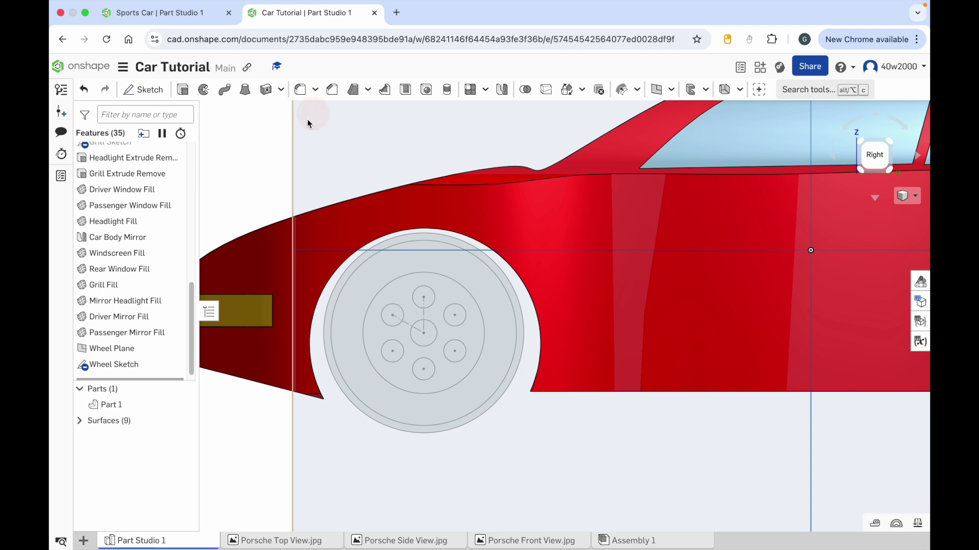
pyautogui.click(293, 128)
# - Extrude the two outer ring regions of Wheel Sketch as a new solid, symmetric about the Wheel Plane
pyautogui.click(861, 145)
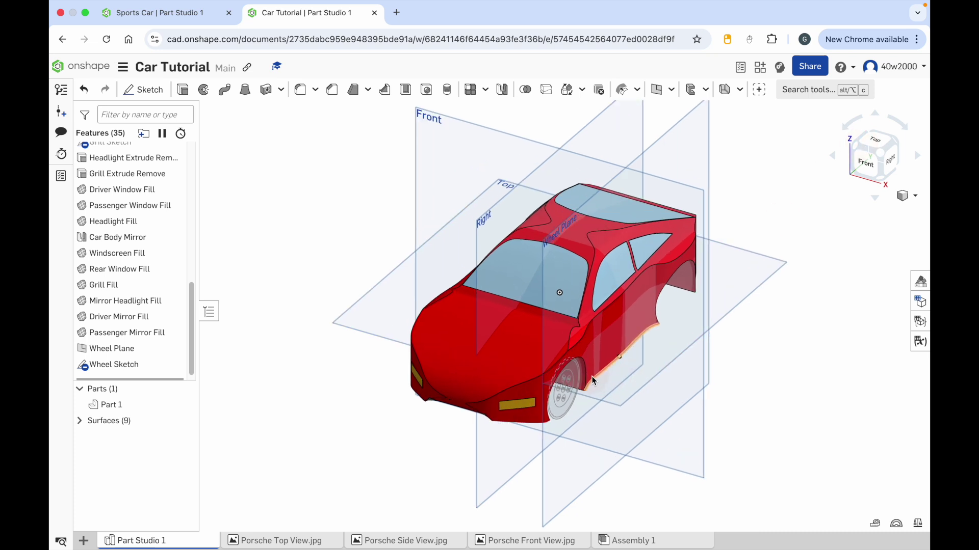
pyautogui.scroll(10, 593, 380)
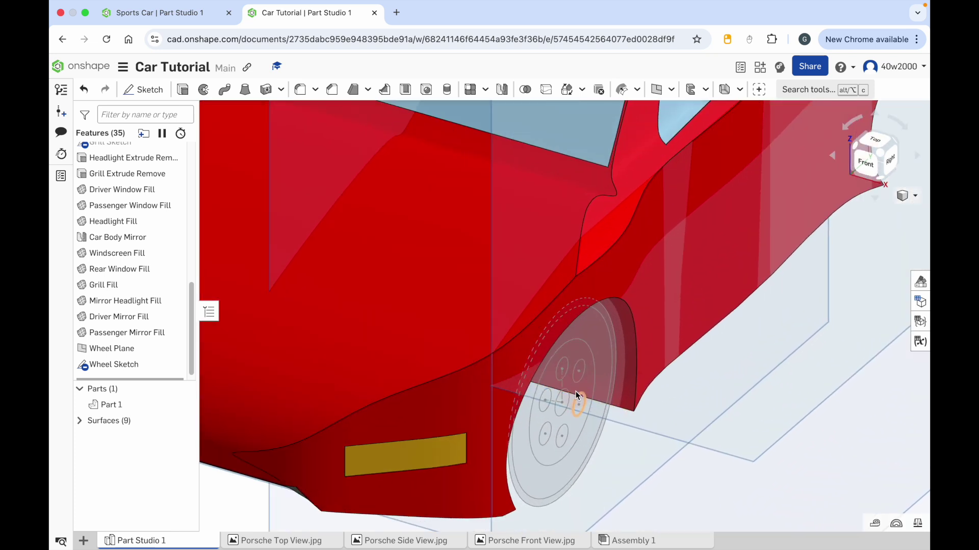
pyautogui.scroll(-1, 592, 399)
pyautogui.moveTo(625, 420); pyautogui.dragTo(613, 406, button='right')
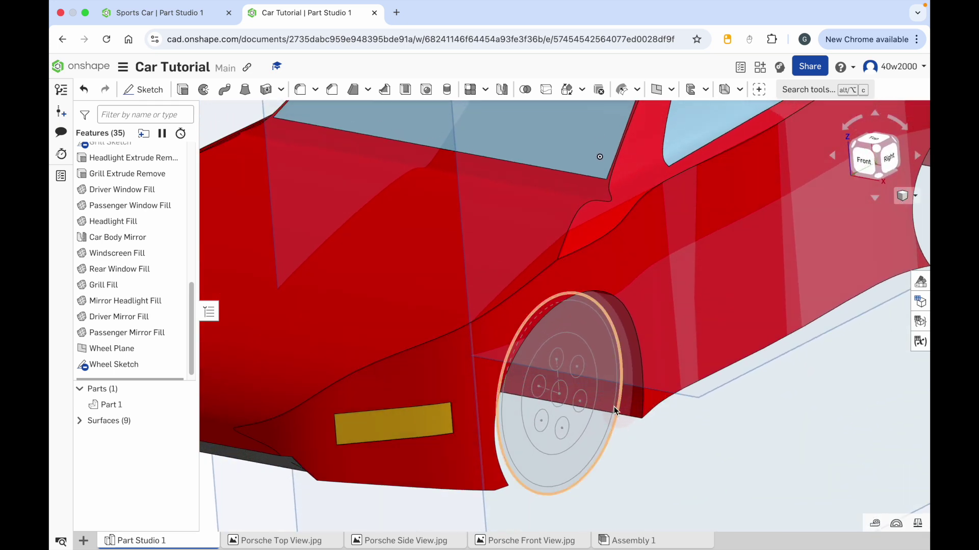
pyautogui.click(182, 90)
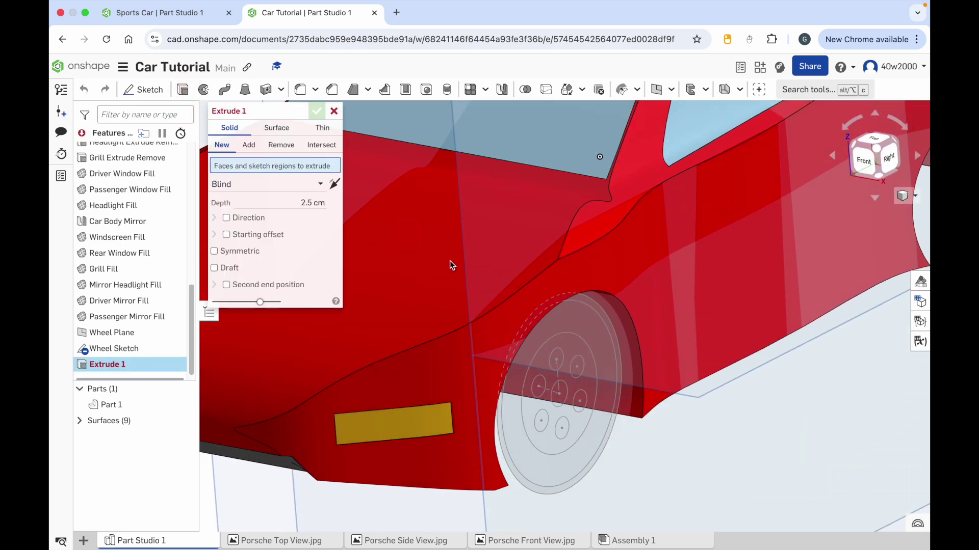
pyautogui.click(616, 411)
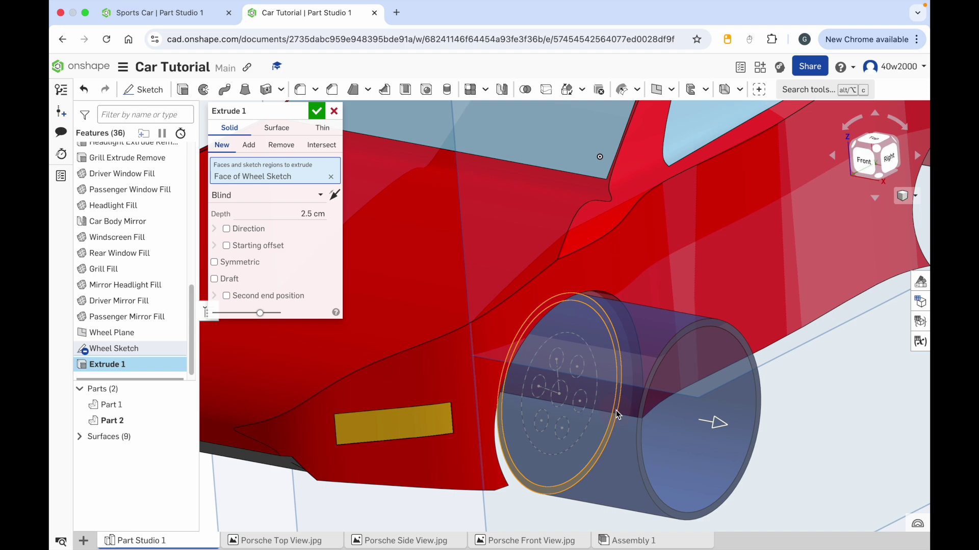
pyautogui.moveTo(617, 411); pyautogui.dragTo(602, 408, button='right')
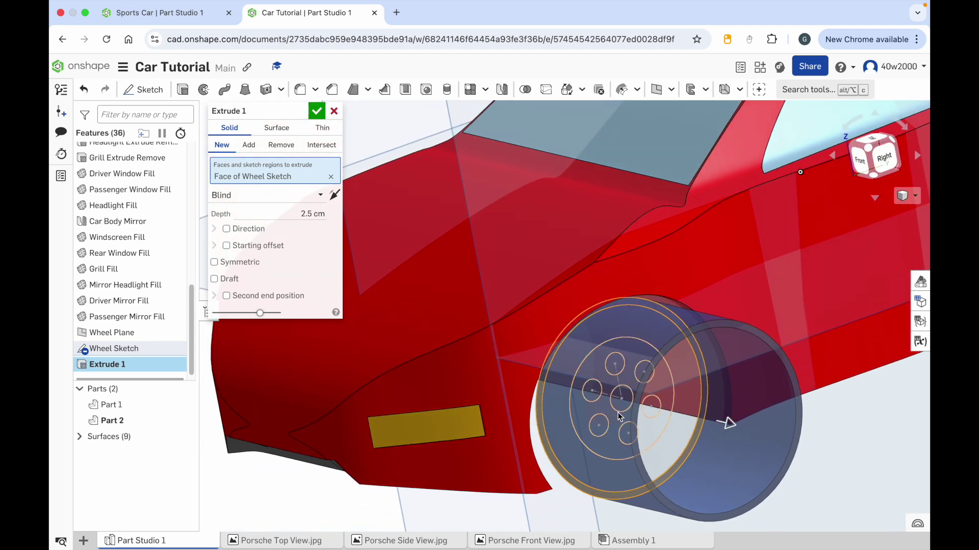
pyautogui.click(690, 412)
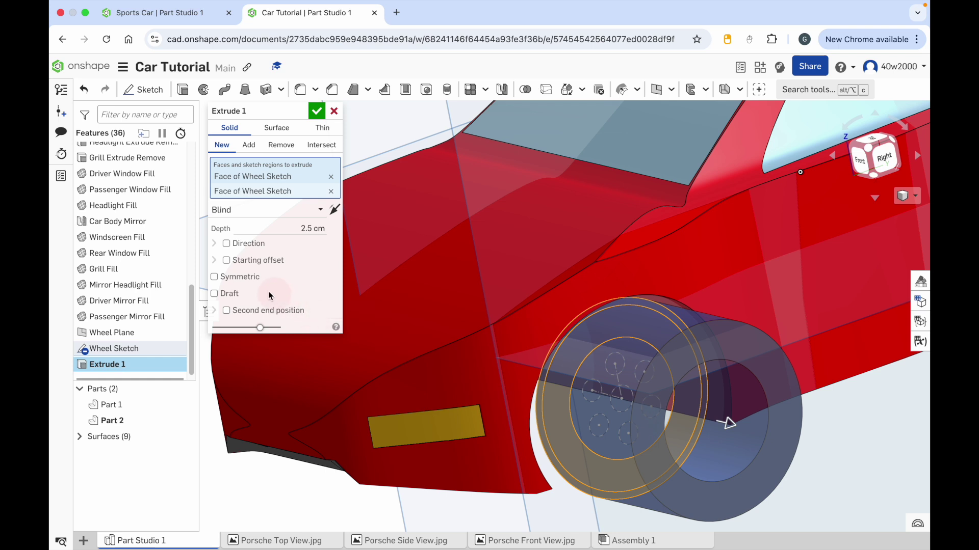
pyautogui.click(214, 278)
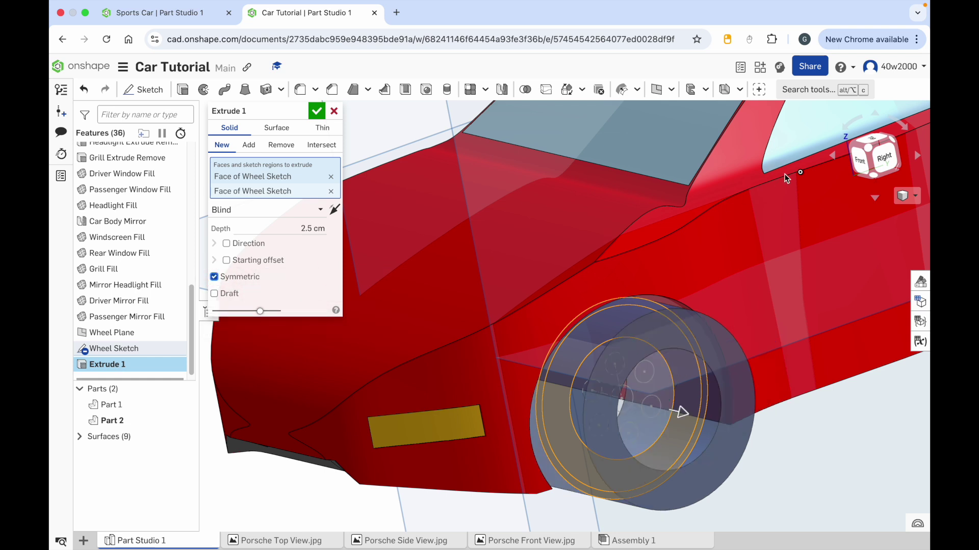
# - Reduce the symmetric extrude's depth to 1.12 cm and name the feature "Tire Extrude"
pyautogui.click(865, 163)
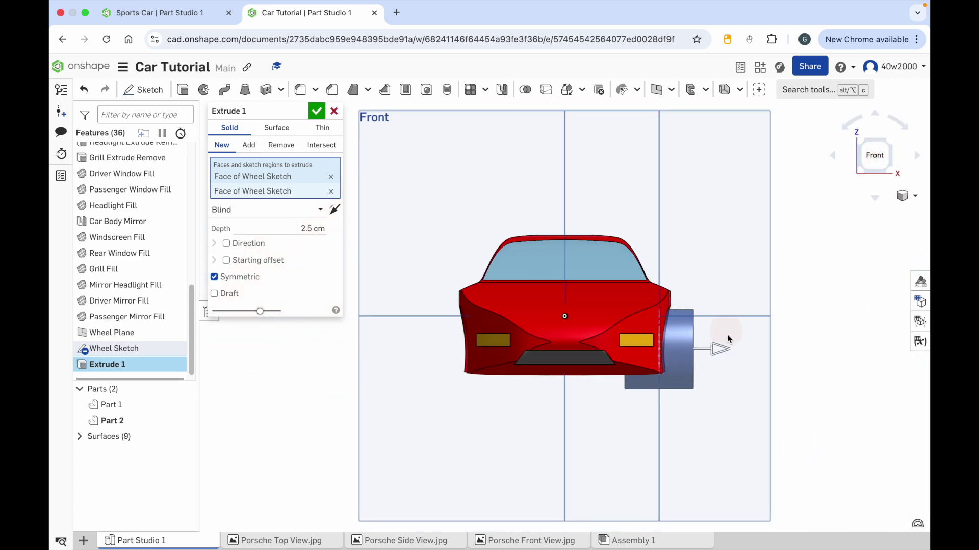
pyautogui.moveTo(724, 352); pyautogui.dragTo(707, 353)
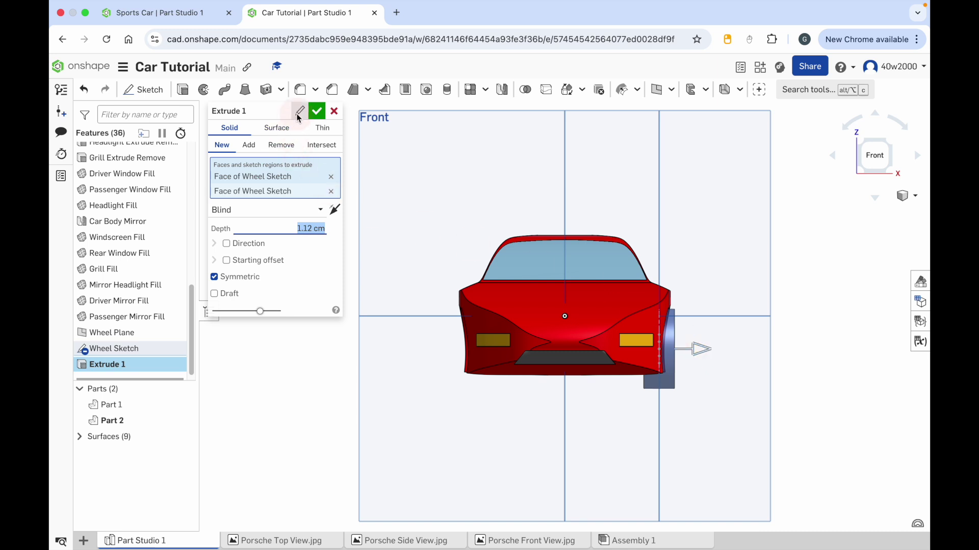
pyautogui.click(297, 112)
pyautogui.write('Tire ')
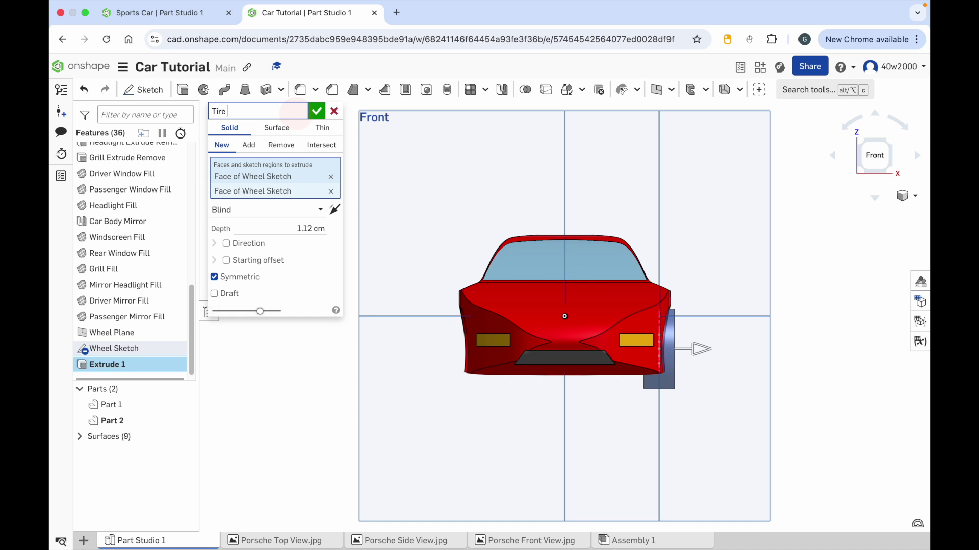
pyautogui.write('Extrude')
pyautogui.click(317, 113)
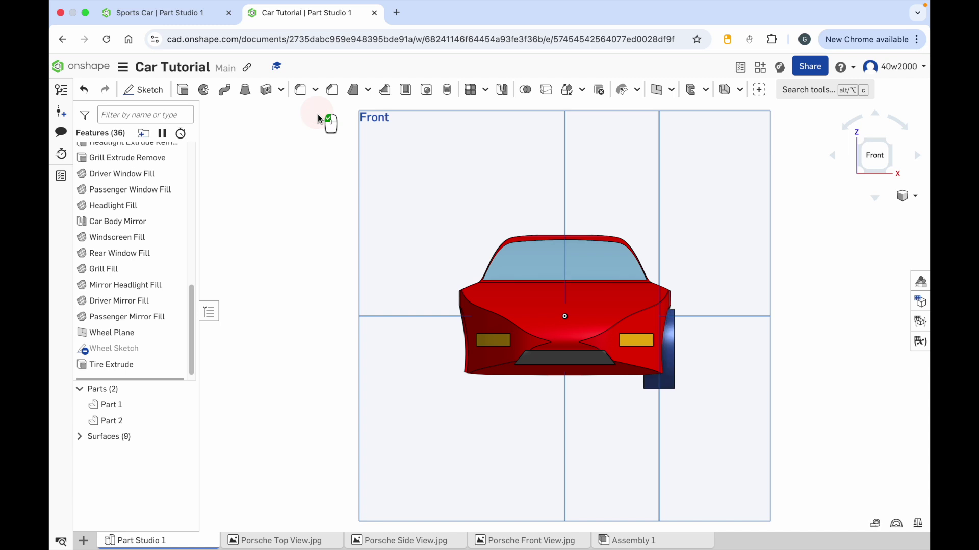
# - Show the hidden Wheel Sketch again
pyautogui.moveTo(784, 388); pyautogui.dragTo(755, 404, button='right')
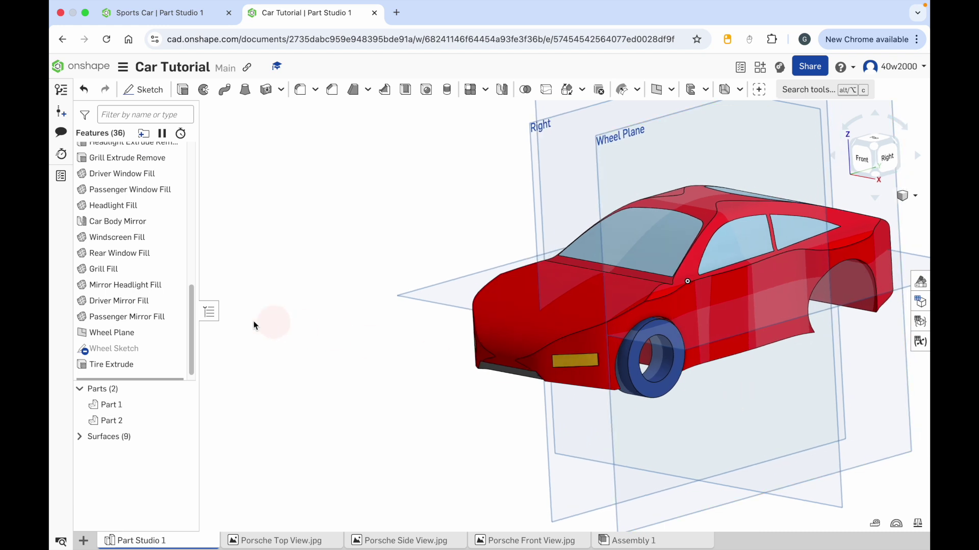
pyautogui.moveTo(174, 348)
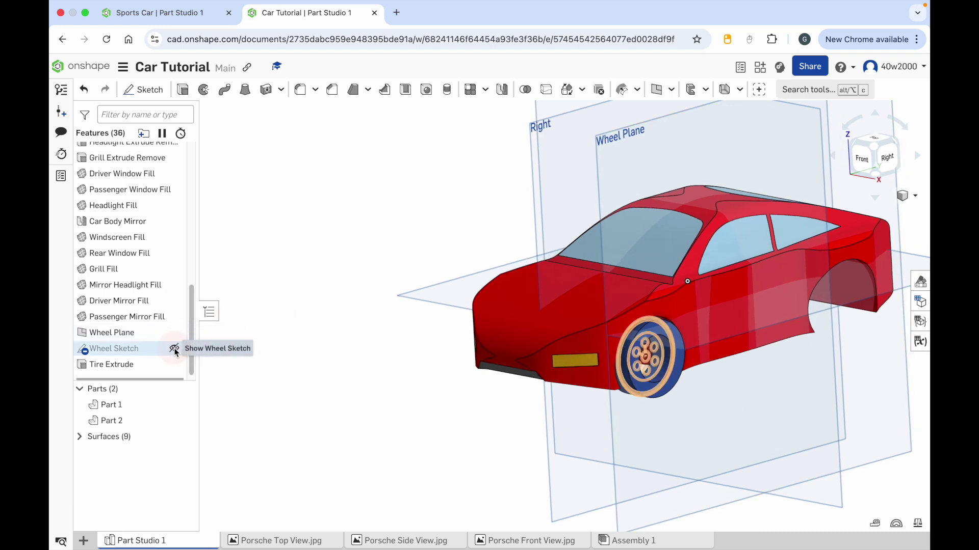
pyautogui.click(173, 350)
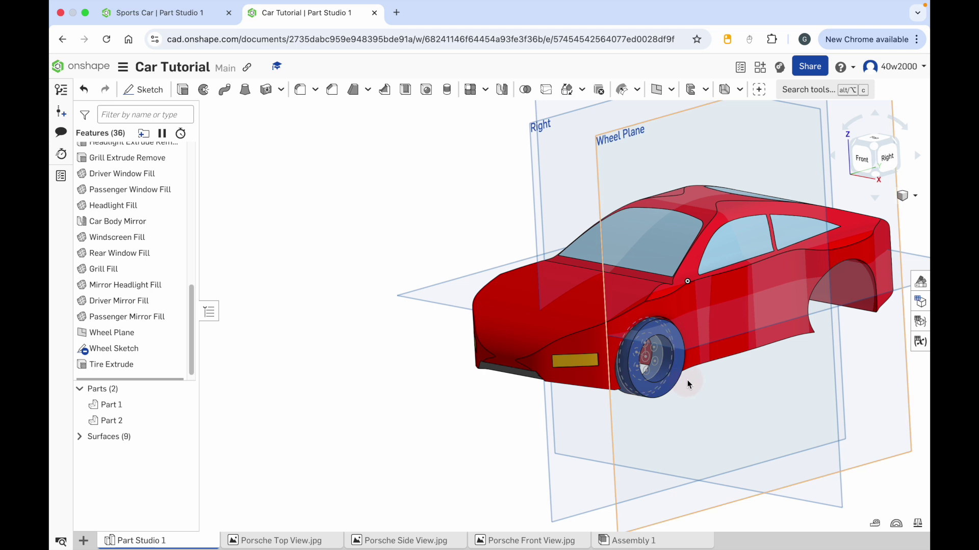
# - Extrude the inner disc region around the seven small circles 0.42 cm outward, added to the tire, and name it "Inner Wheel"
pyautogui.scroll(5, 687, 379)
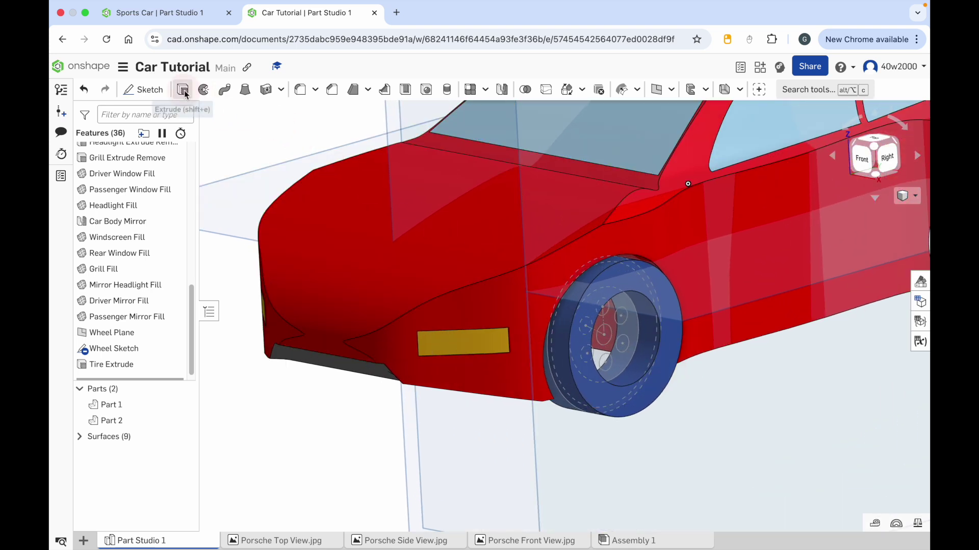
pyautogui.click(184, 91)
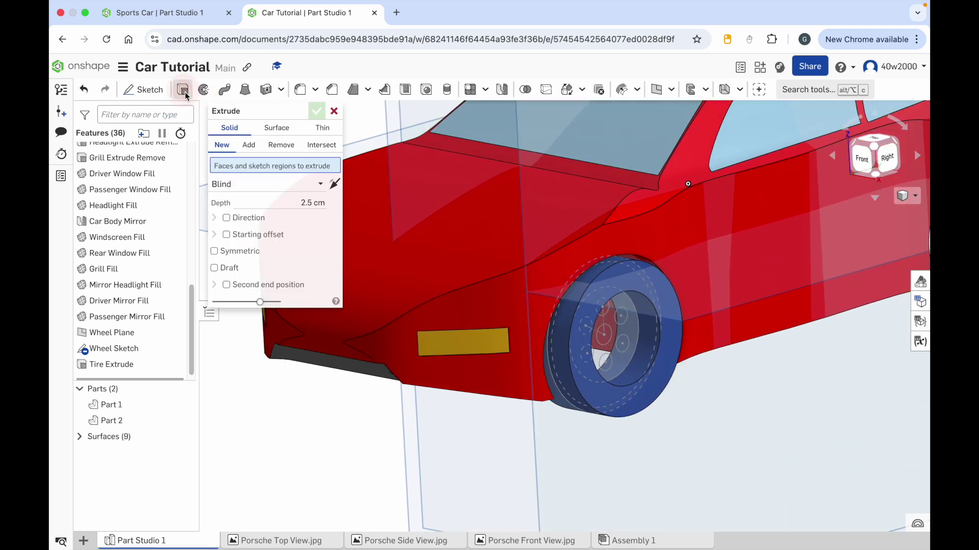
pyautogui.click(631, 327)
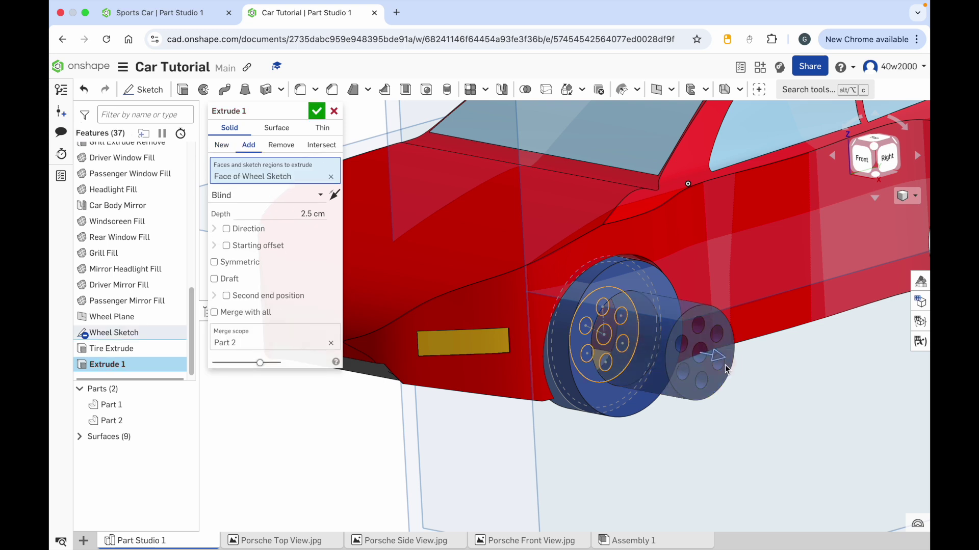
pyautogui.moveTo(725, 362); pyautogui.dragTo(642, 351)
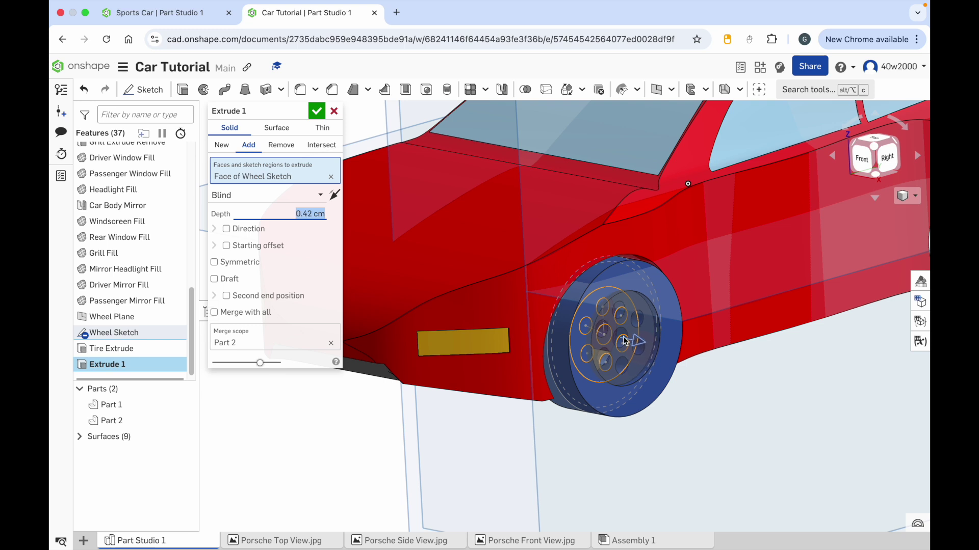
pyautogui.click(295, 113)
pyautogui.write('Inner Wheel')
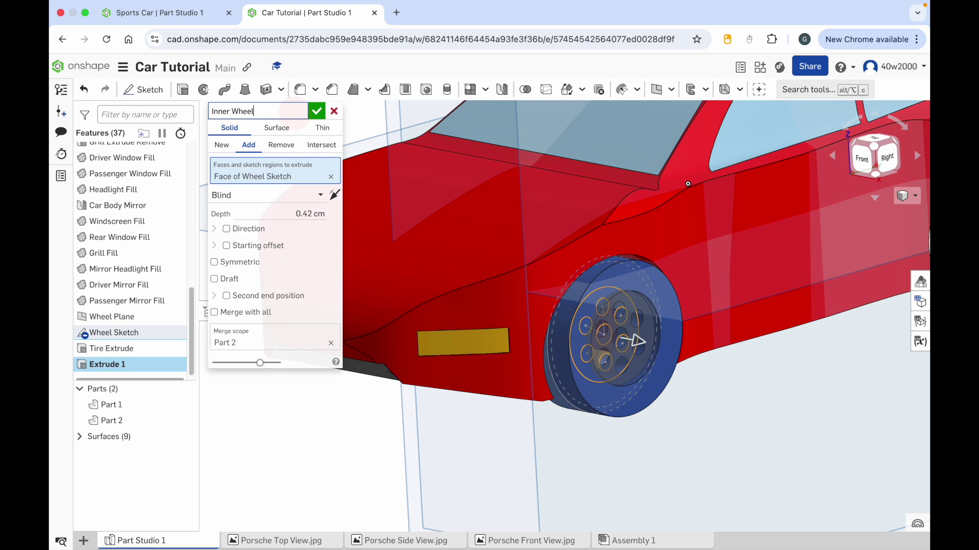
pyautogui.press('Return')
pyautogui.click(750, 372)
# - Start an extrude that adds the hub circle and the six surrounding small circles of Wheel Sketch to the wheel
pyautogui.moveTo(750, 374); pyautogui.dragTo(724, 367, button='right')
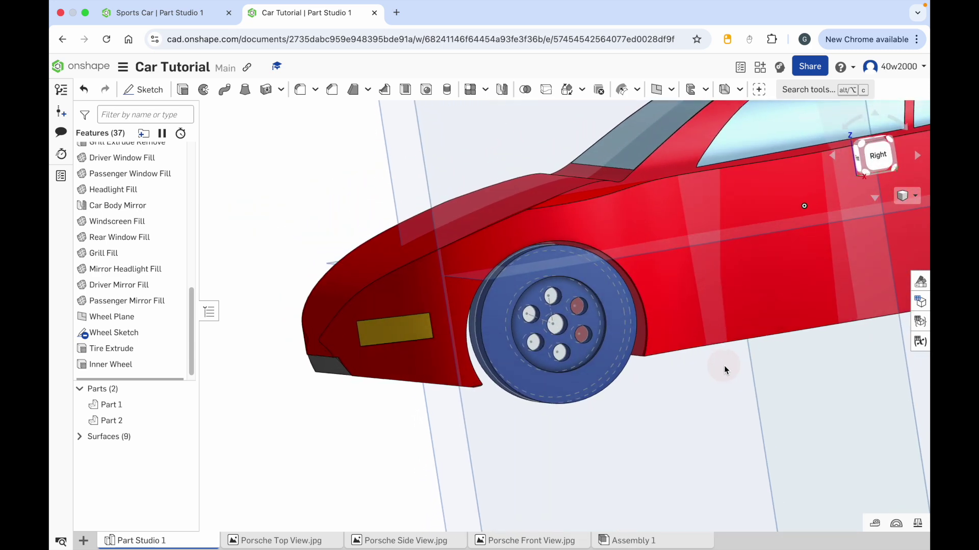
pyautogui.click(182, 90)
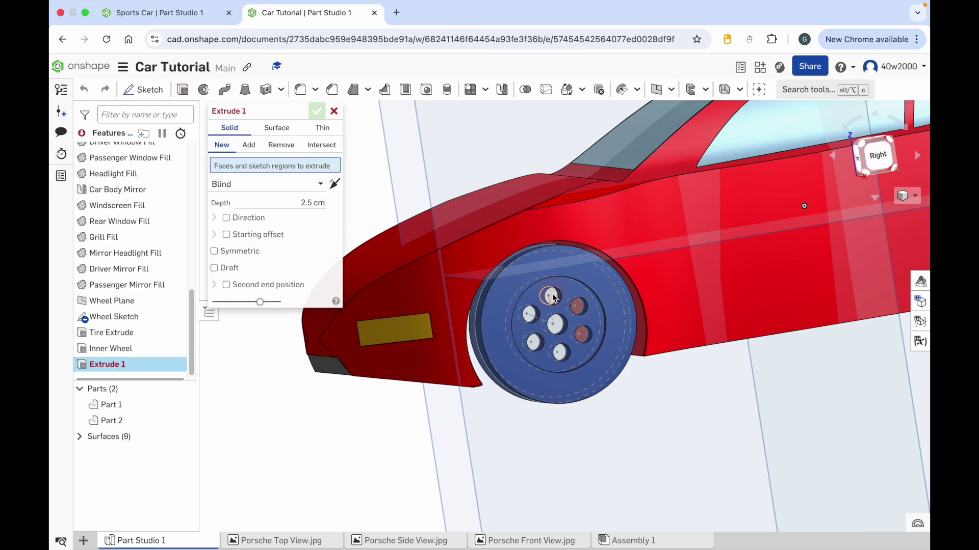
pyautogui.scroll(5, 554, 298)
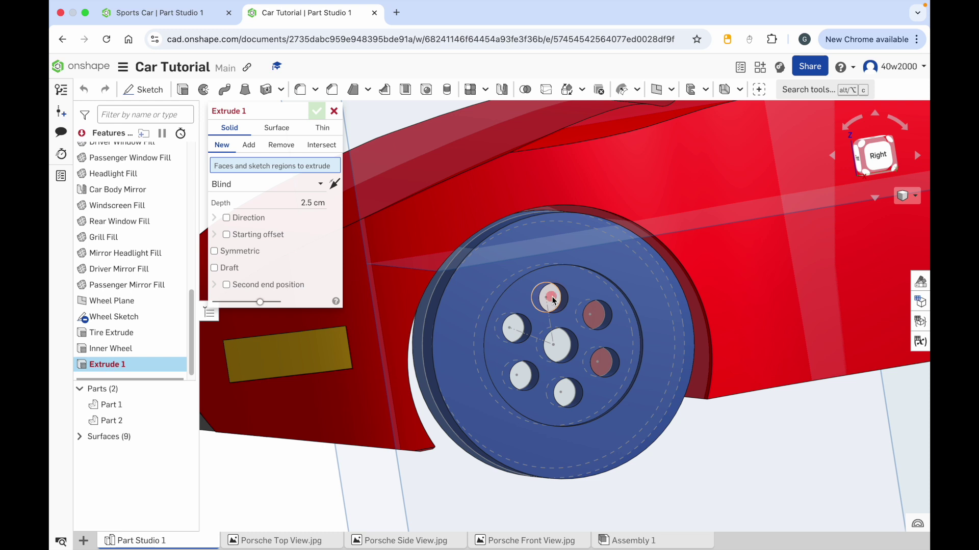
pyautogui.click(552, 299)
pyautogui.click(602, 322)
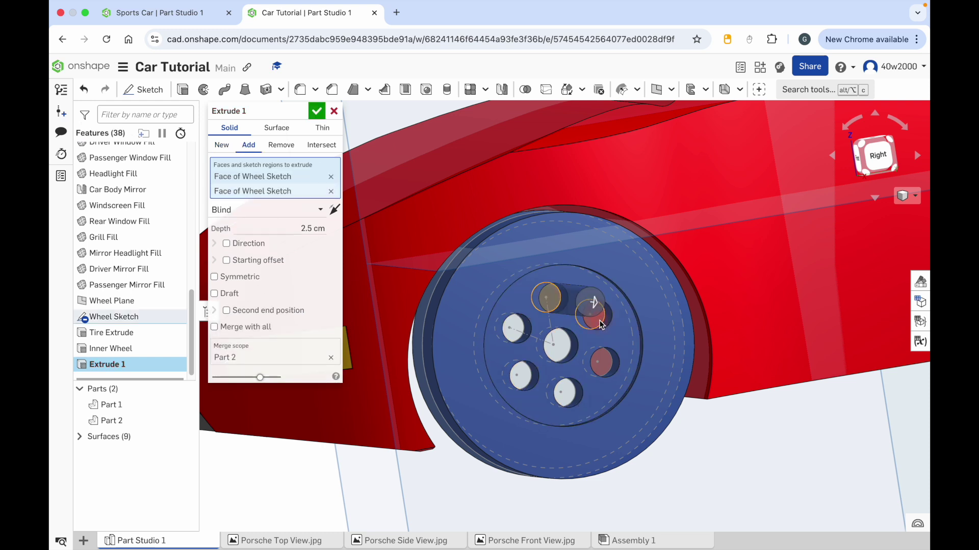
pyautogui.click(608, 363)
pyautogui.click(564, 396)
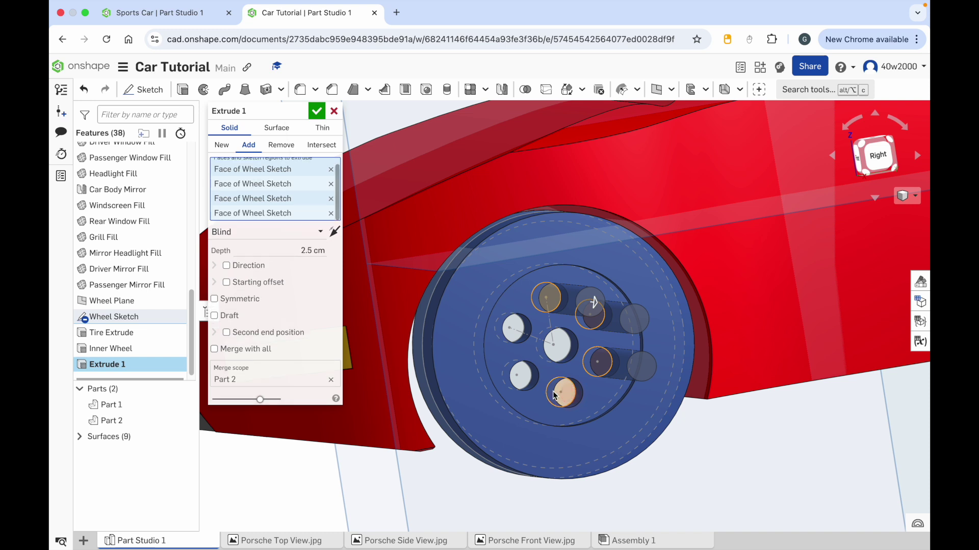
pyautogui.click(519, 377)
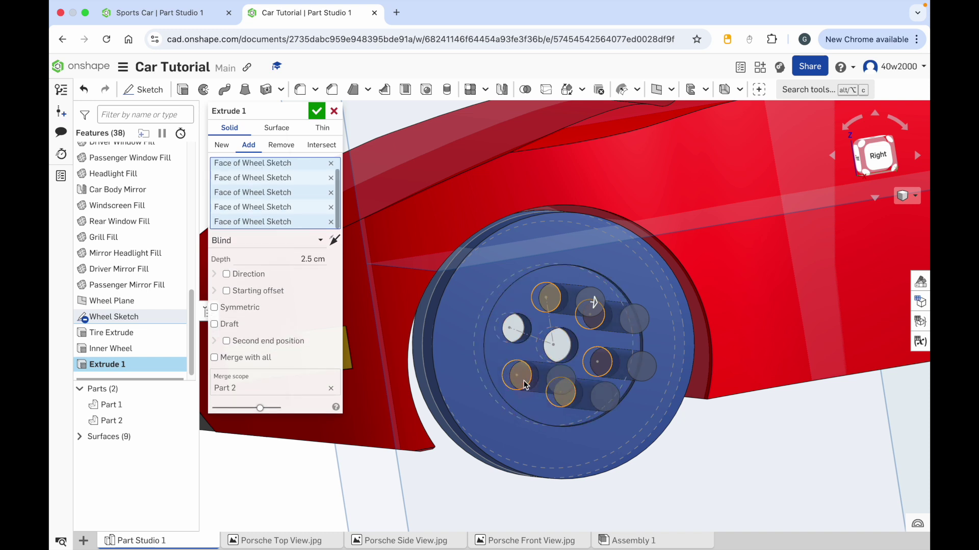
pyautogui.click(515, 342)
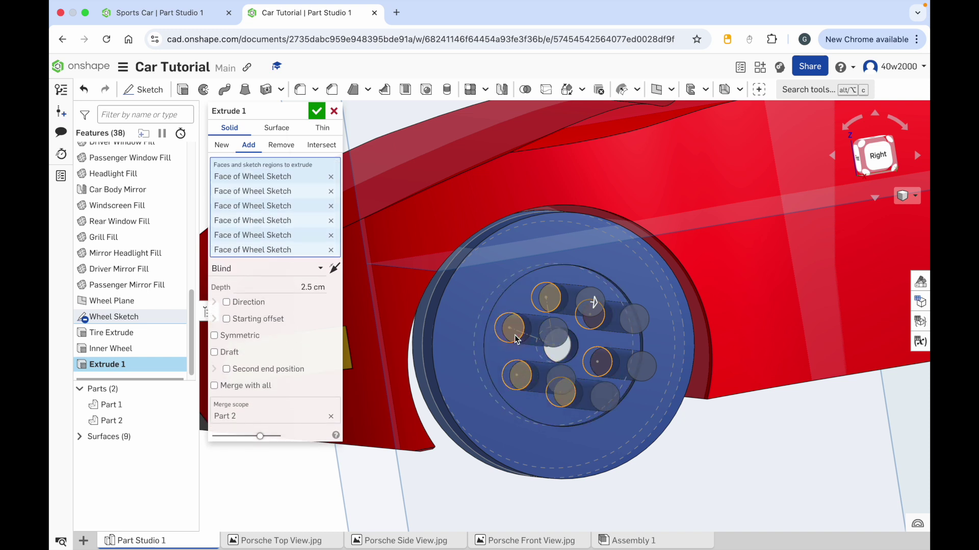
pyautogui.click(567, 359)
# - Set the seven-circle extrude's depth to 0.26 cm and name the feature "Wheel Dots"
pyautogui.moveTo(591, 319); pyautogui.dragTo(648, 312, button='right')
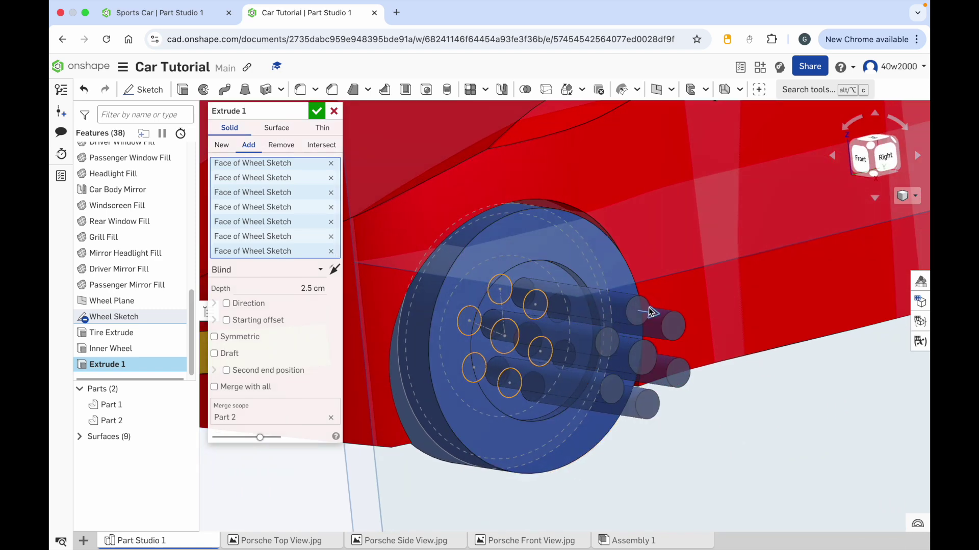
pyautogui.moveTo(650, 312); pyautogui.dragTo(532, 306)
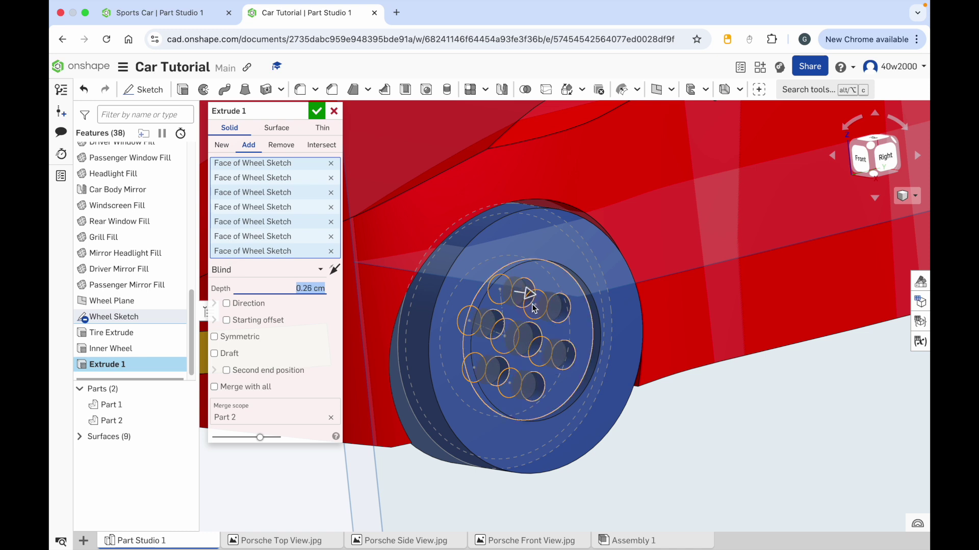
pyautogui.click(297, 114)
pyautogui.write('Wheel Dots')
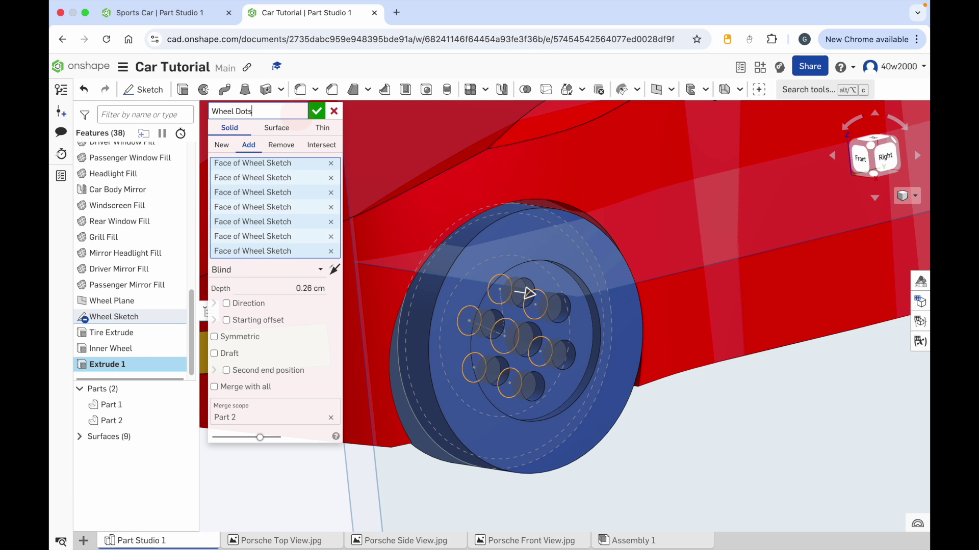
pyautogui.click(316, 112)
# - Hide the Wheel Sketch to leave only the solid wheel in view
pyautogui.moveTo(327, 147); pyautogui.dragTo(335, 153, button='right')
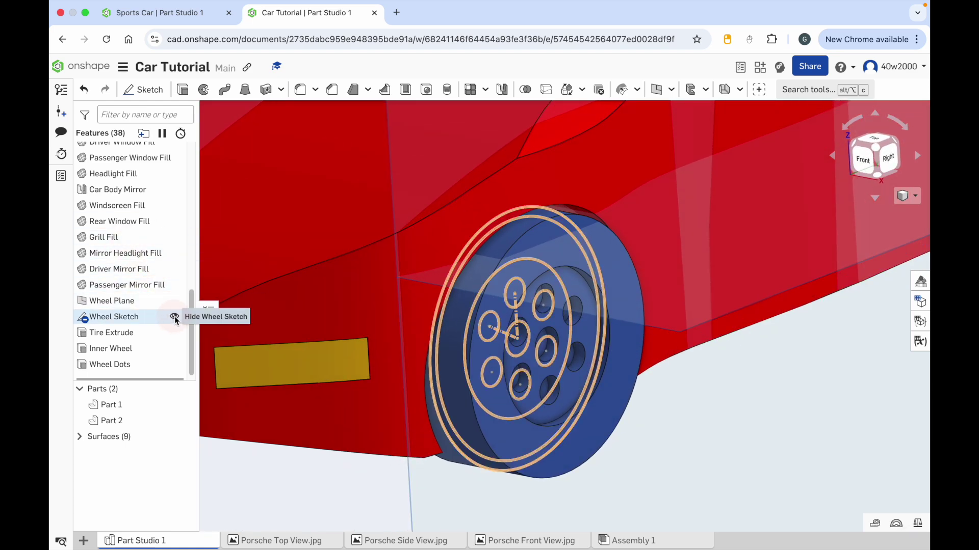
pyautogui.click(174, 317)
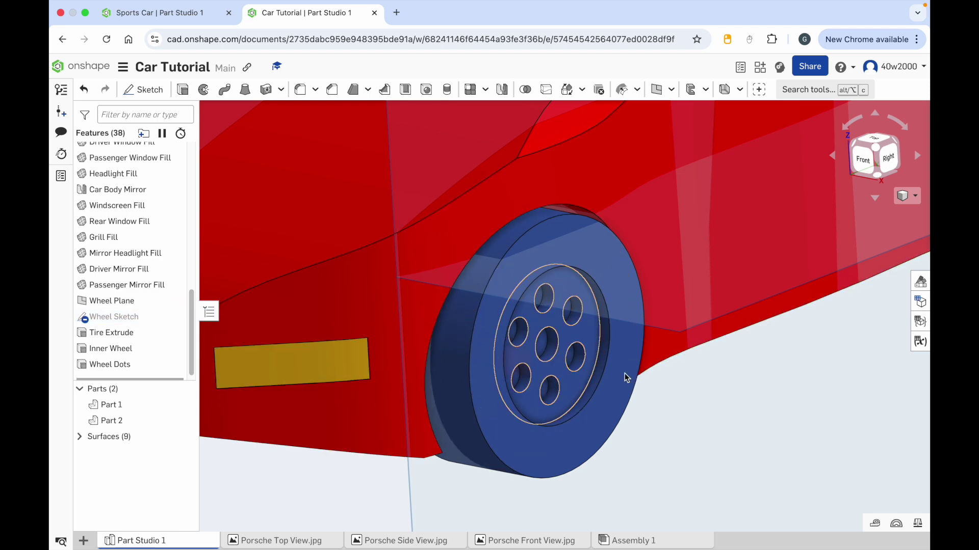
pyautogui.moveTo(792, 419); pyautogui.dragTo(785, 418, button='right')
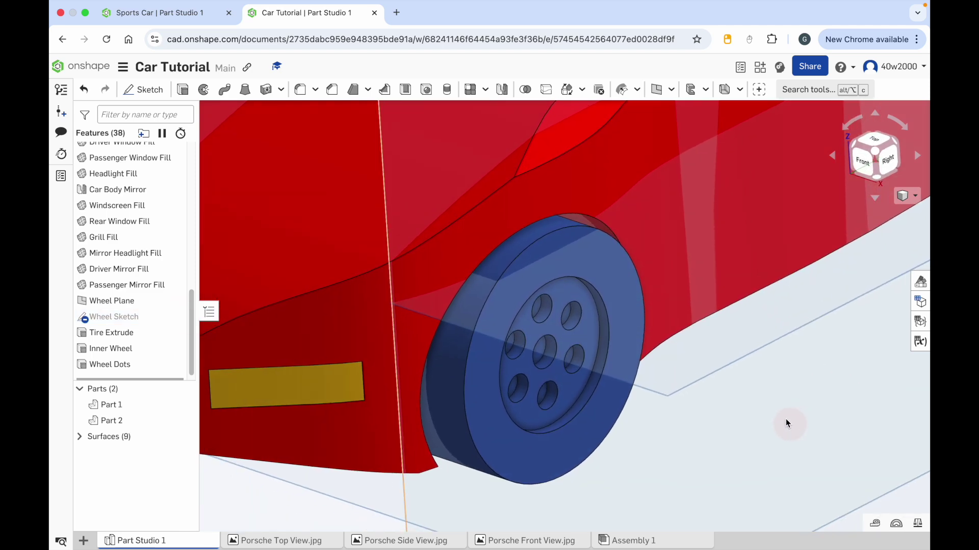
# - Start a fillet on the tire's outward-facing outer edge, trying a 0.2 cm radius before setting it to 0.1 cm
pyautogui.click(301, 91)
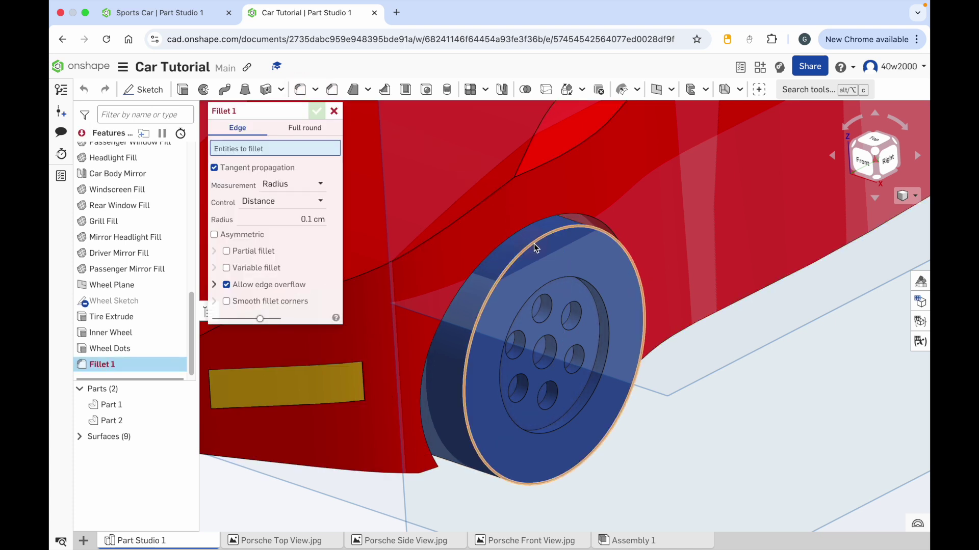
pyautogui.click(534, 245)
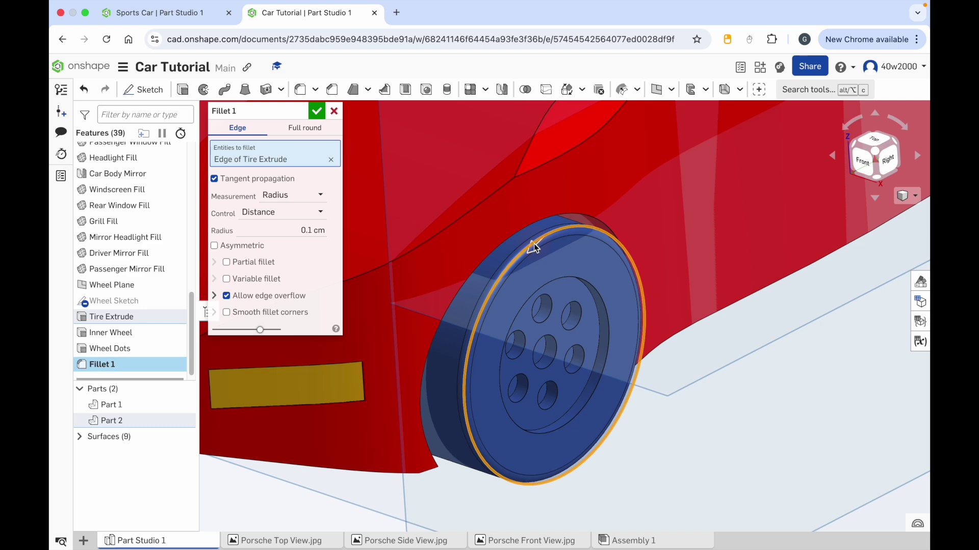
pyautogui.moveTo(506, 291)
pyautogui.mouseDown(button='right')
pyautogui.moveTo(544, 303)
pyautogui.moveTo(499, 286)
pyautogui.mouseUp(button='right')
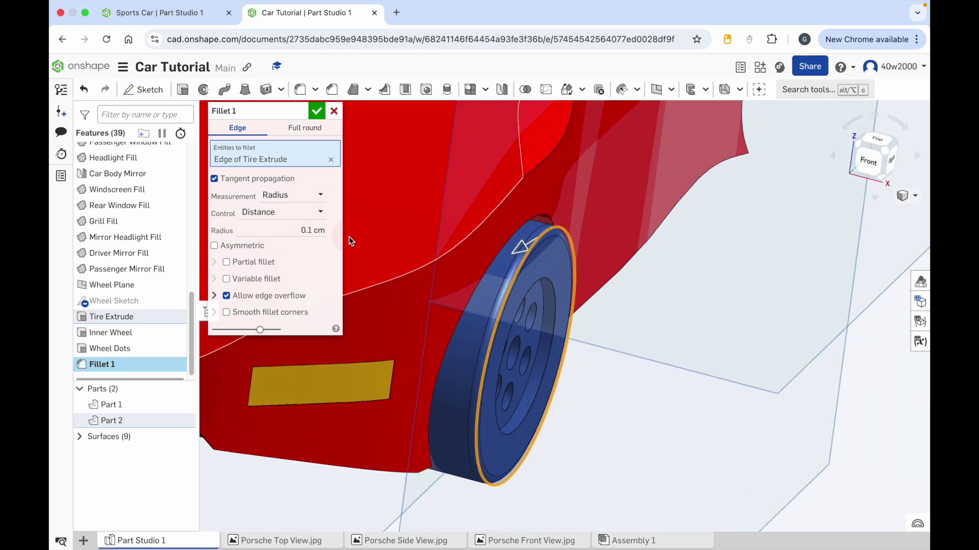
pyautogui.click(311, 230)
pyautogui.click(313, 232)
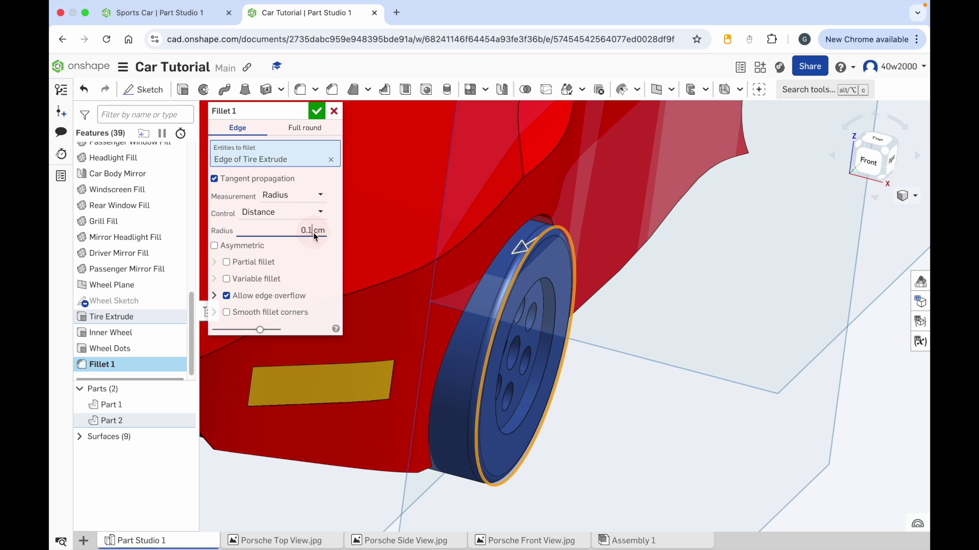
pyautogui.press('Return')
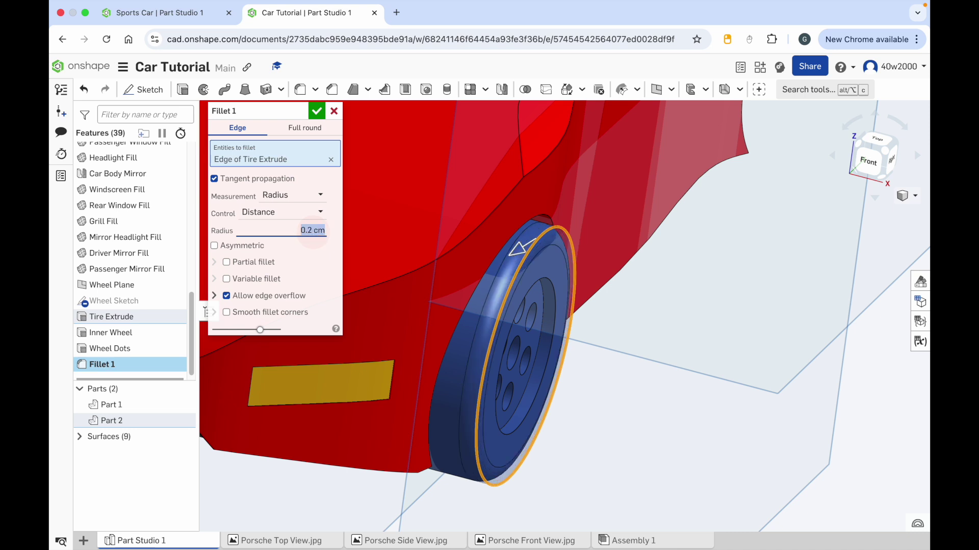
pyautogui.write('0.1')
pyautogui.press('Return')
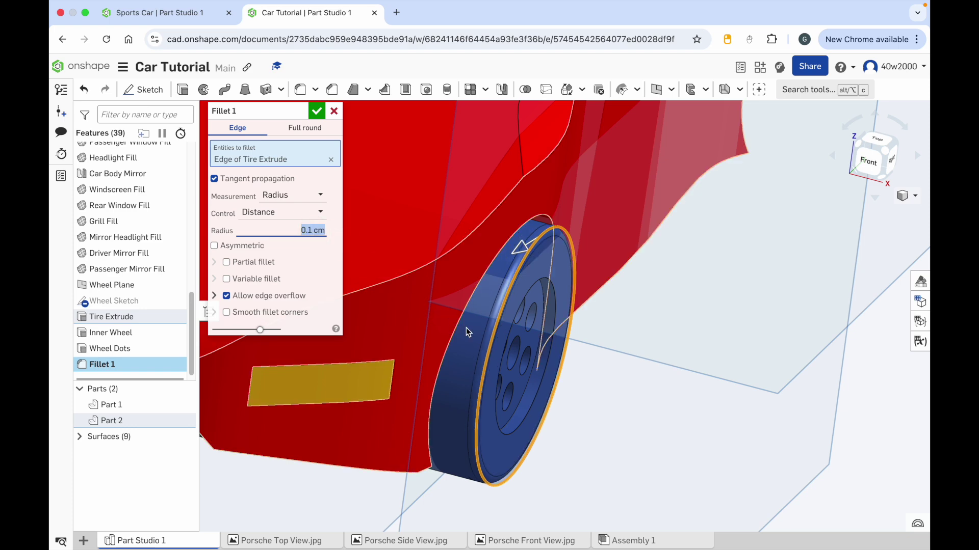
# - Add the tire's inboard outer edge to the fillet and name the feature "Fillet Tire"
pyautogui.moveTo(536, 421); pyautogui.dragTo(654, 355, button='right')
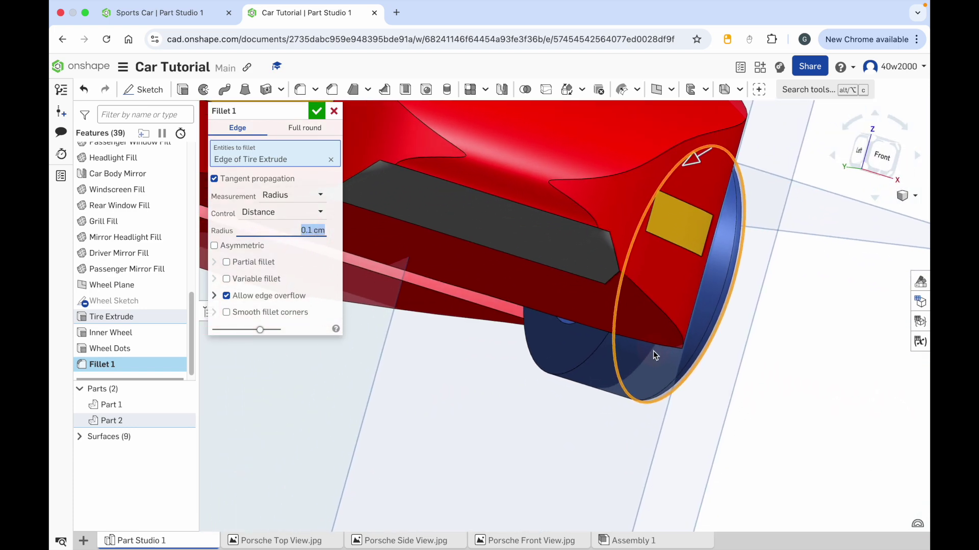
pyautogui.click(573, 368)
pyautogui.moveTo(757, 365); pyautogui.dragTo(546, 371, button='right')
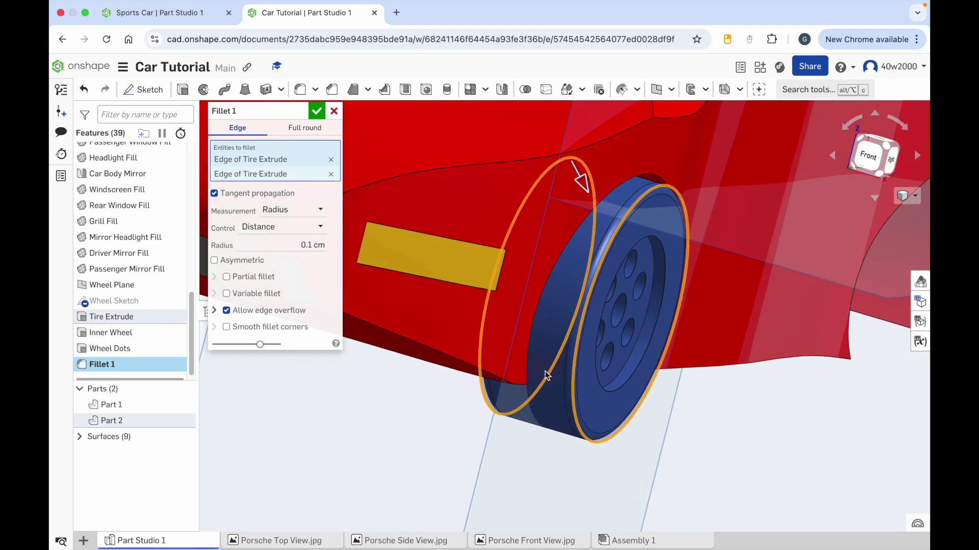
pyautogui.click(252, 114)
pyautogui.click(252, 113)
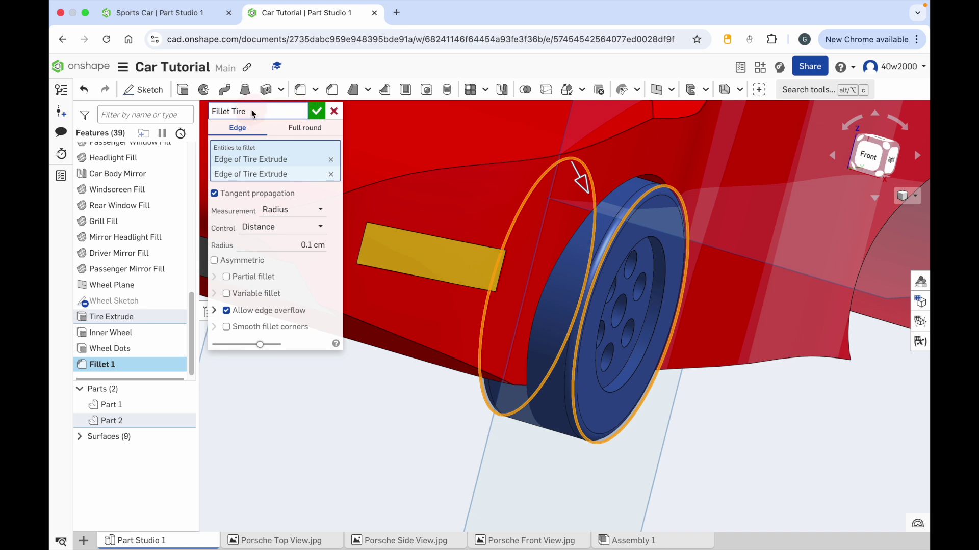
pyautogui.write('Tire')
pyautogui.click(316, 111)
pyautogui.moveTo(714, 282); pyautogui.dragTo(707, 287, button='right')
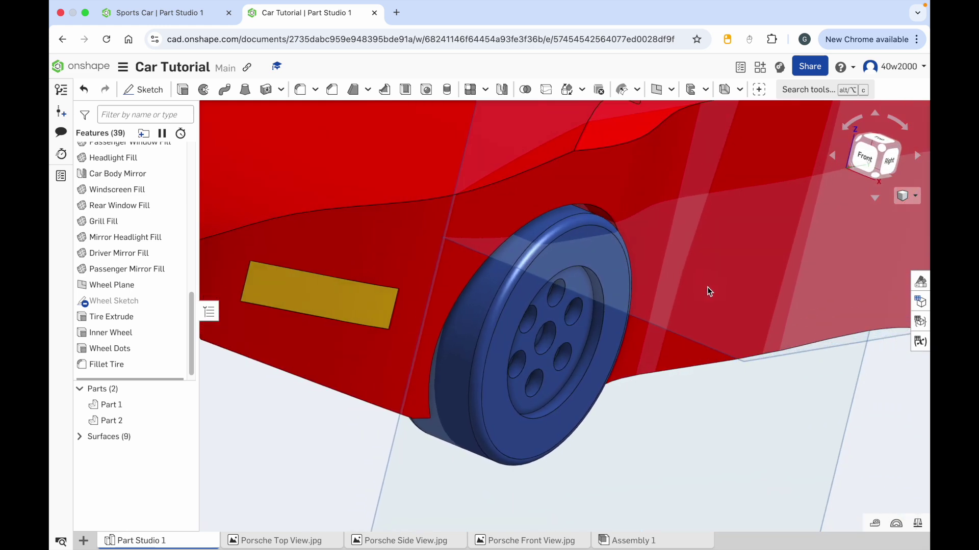
# - Apply a black (000000) face appearance to the tire's outward side face and the inner rim face around the wheel disc
pyautogui.rightClick(534, 432)
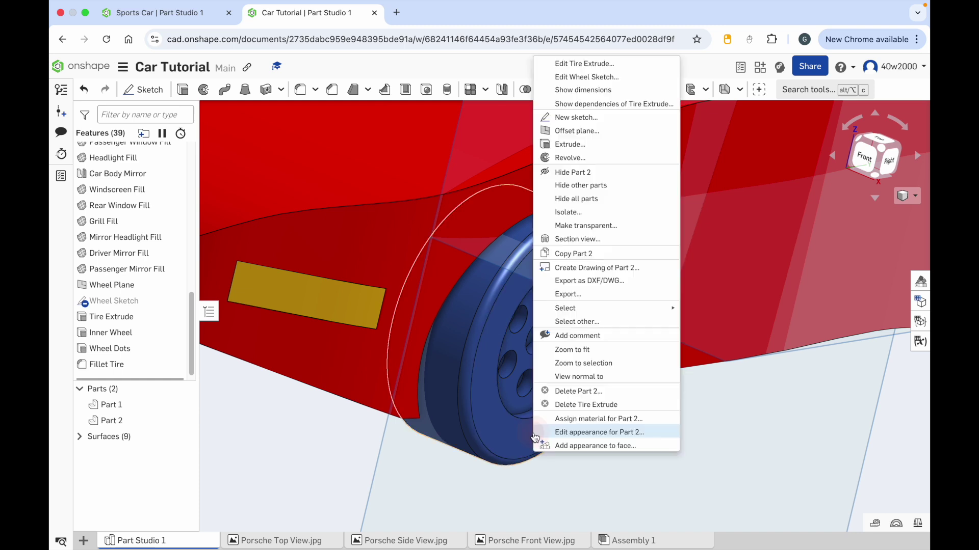
pyautogui.click(588, 446)
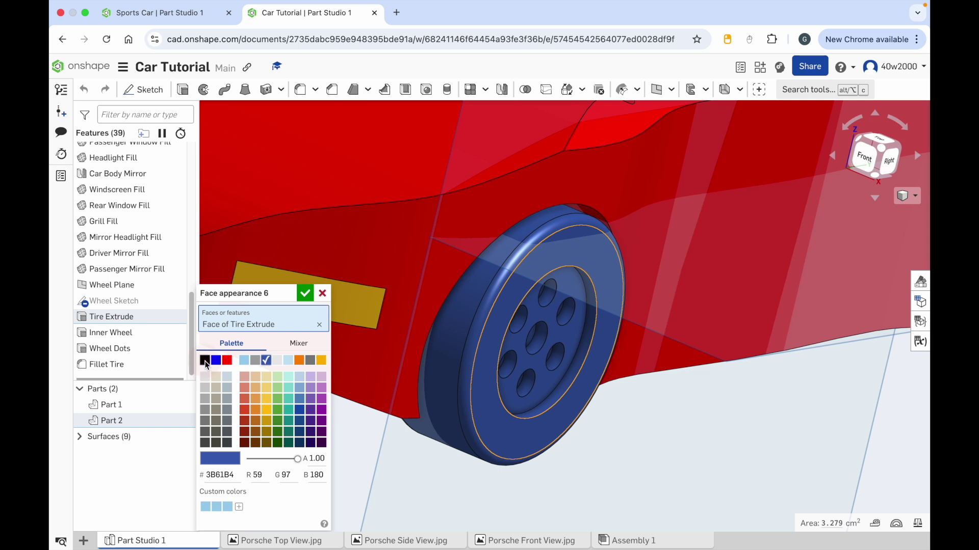
pyautogui.click(205, 361)
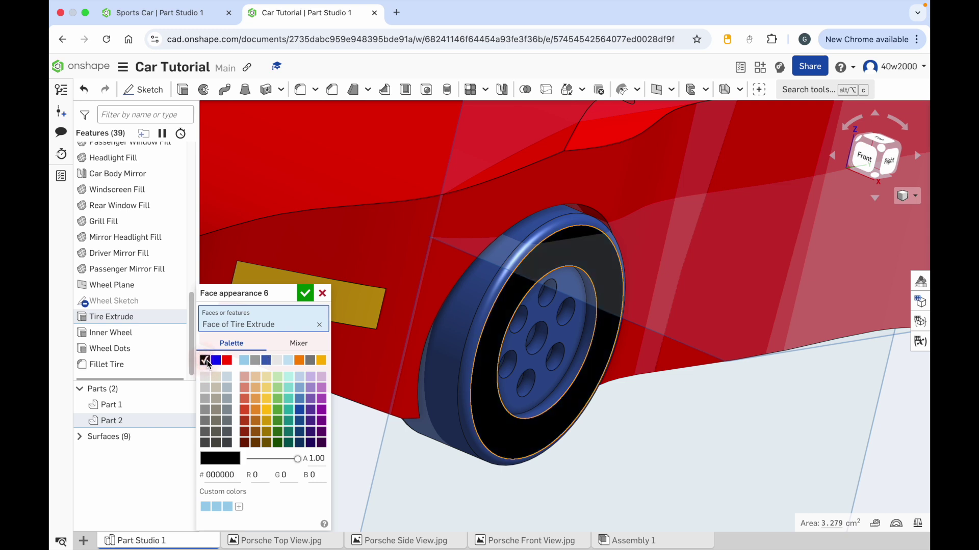
pyautogui.click(561, 398)
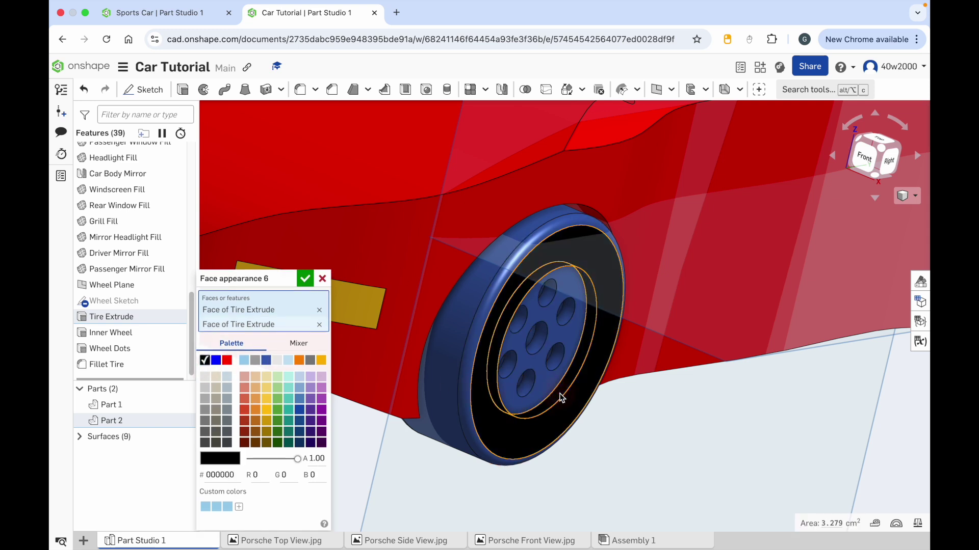
# - Extend the black appearance to the tire's tread, both filleted edges and inboard side face
pyautogui.click(464, 439)
pyautogui.click(457, 438)
pyautogui.moveTo(448, 452); pyautogui.dragTo(515, 422, button='right')
pyautogui.click(524, 402)
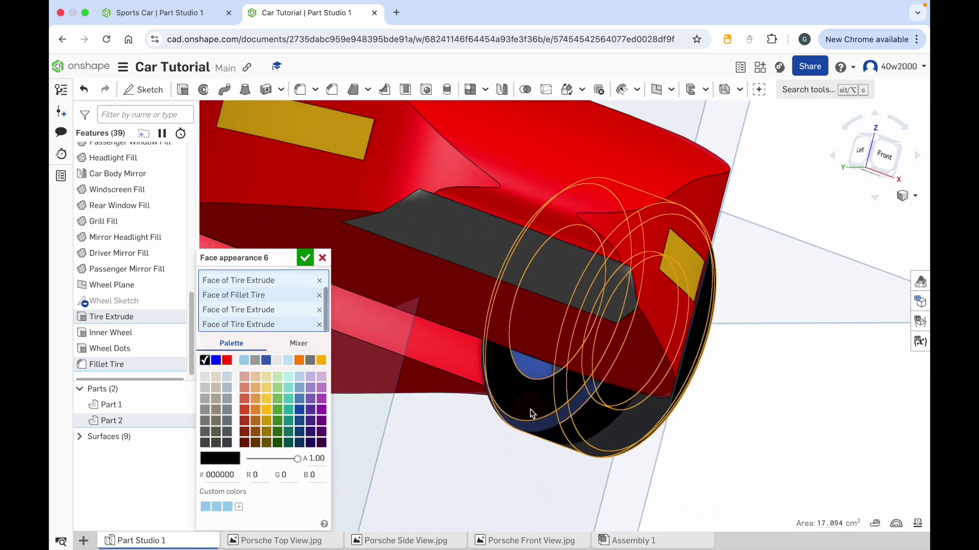
pyautogui.click(540, 427)
pyautogui.moveTo(734, 375); pyautogui.dragTo(686, 344, button='right')
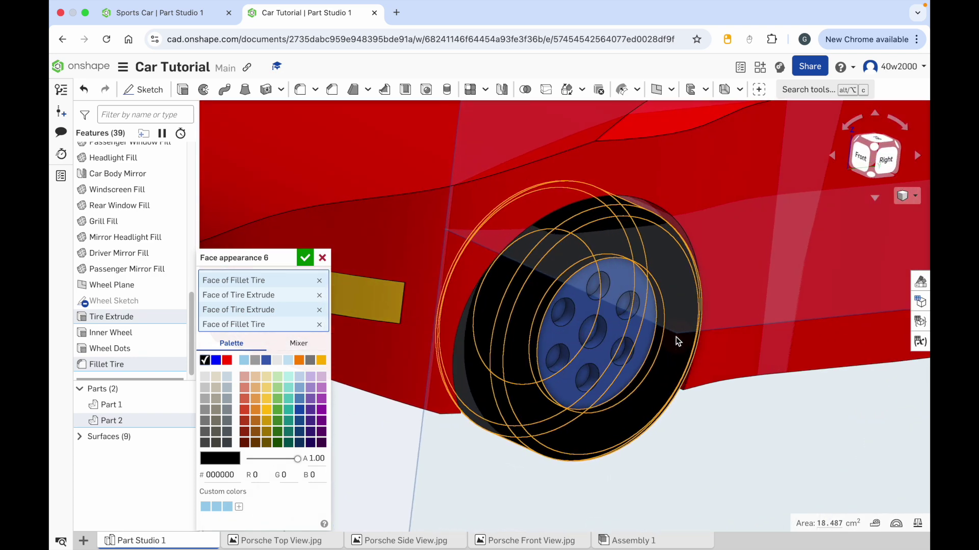
pyautogui.click(306, 258)
pyautogui.click(769, 413)
# - Apply a grey (999999) face appearance to the Inner Wheel disc face
pyautogui.click(587, 377)
pyautogui.rightClick(603, 363)
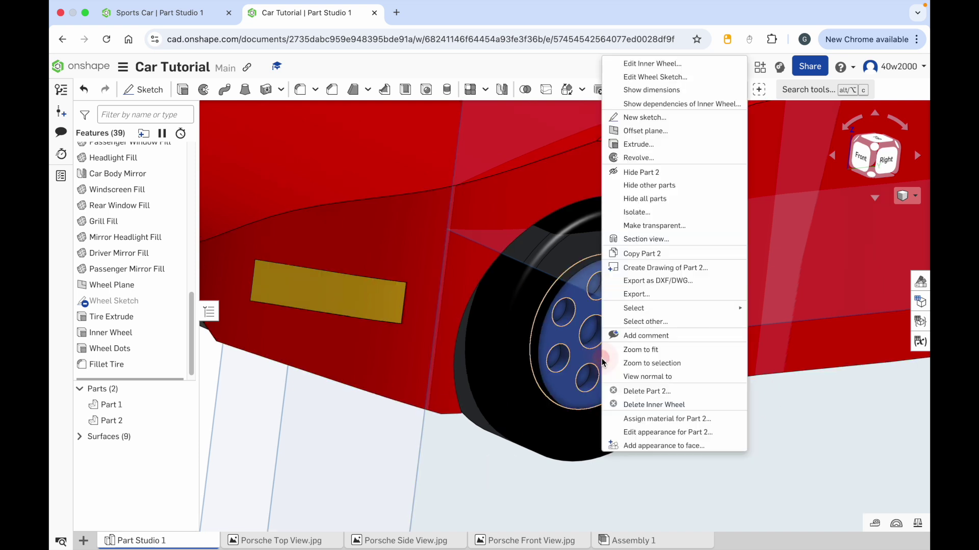
pyautogui.click(650, 444)
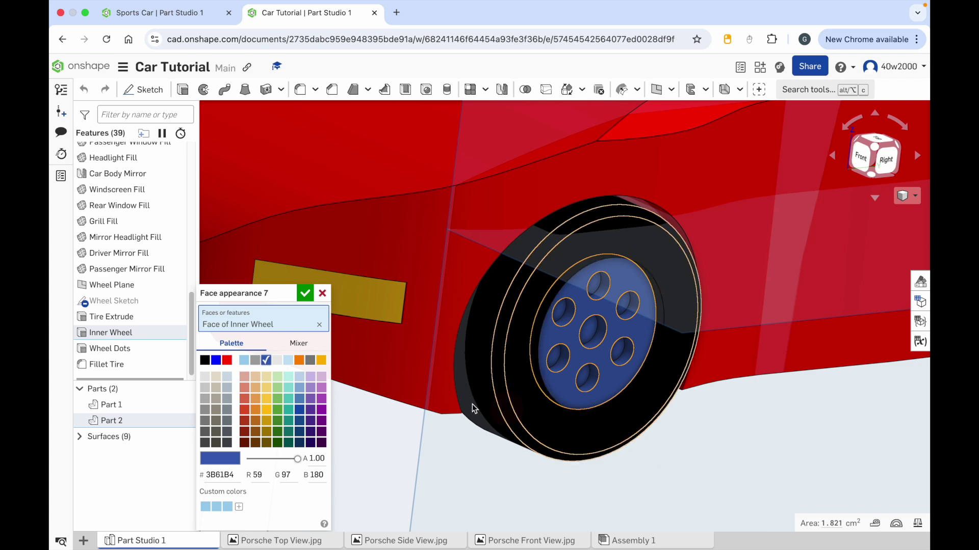
pyautogui.click(204, 409)
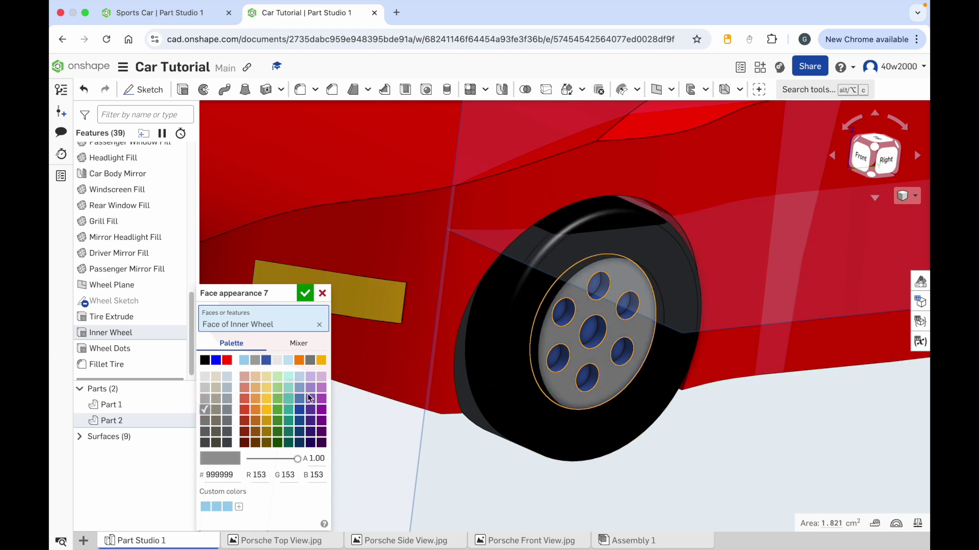
pyautogui.moveTo(623, 328); pyautogui.dragTo(611, 321, button='right')
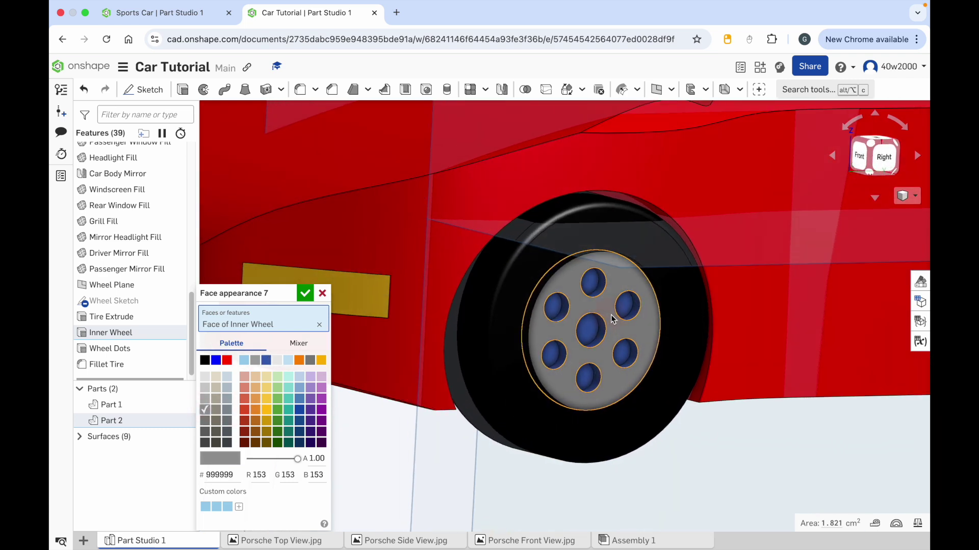
# - Add the bottom faces of the hub recess and the six surrounding recesses to the grey appearance
pyautogui.click(592, 330)
pyautogui.click(624, 306)
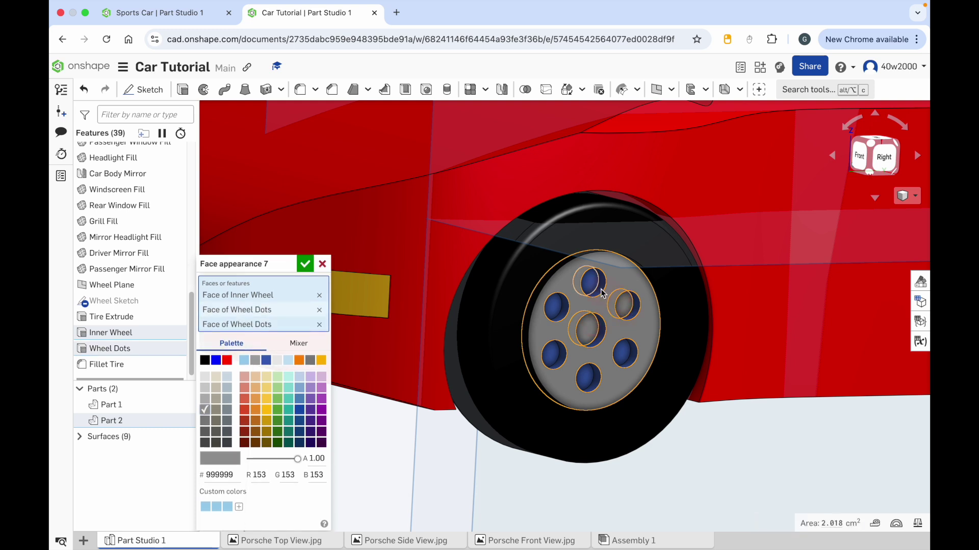
pyautogui.click(591, 282)
pyautogui.click(555, 306)
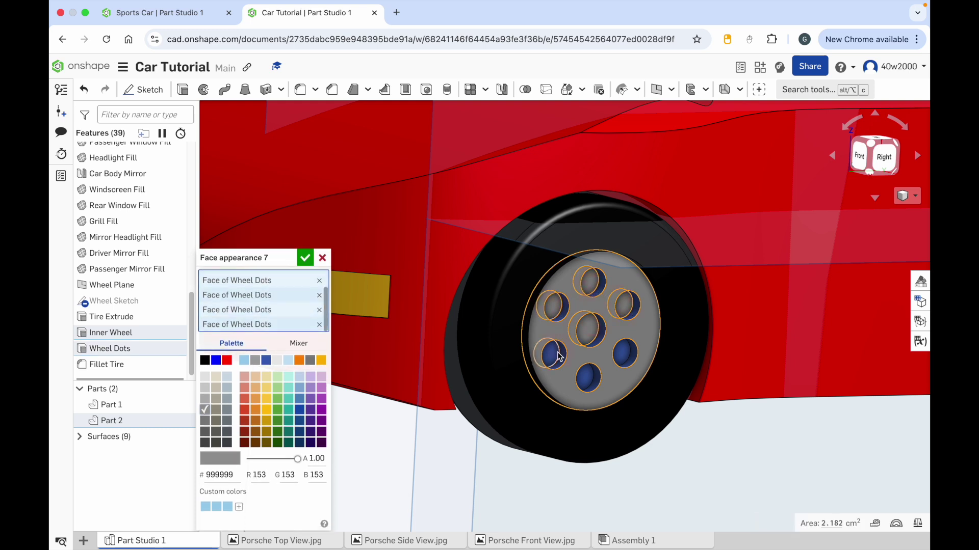
pyautogui.click(553, 353)
pyautogui.click(586, 381)
pyautogui.click(624, 351)
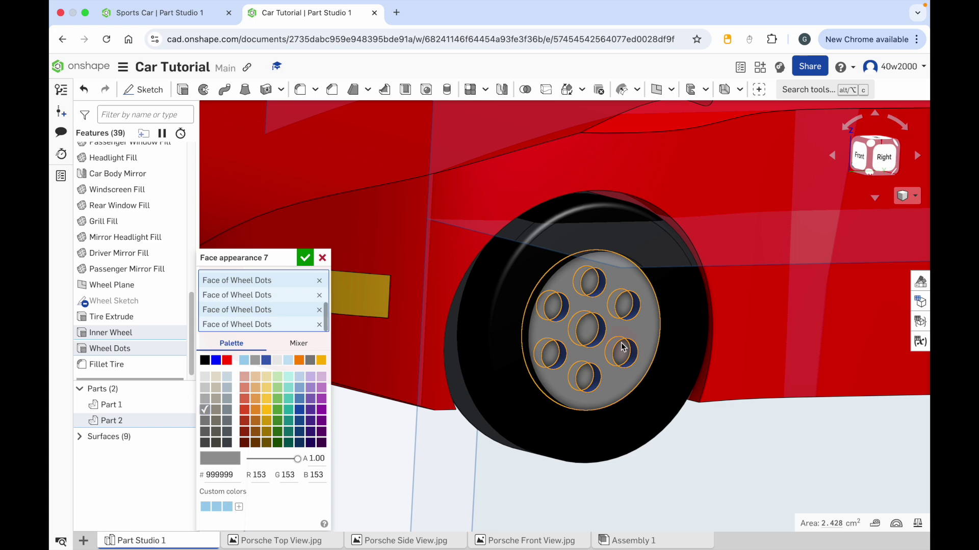
# - Add the side walls of all seven wheel recesses to the grey appearance and apply it
pyautogui.scroll(3, 622, 346)
pyautogui.scroll(3, 622, 342)
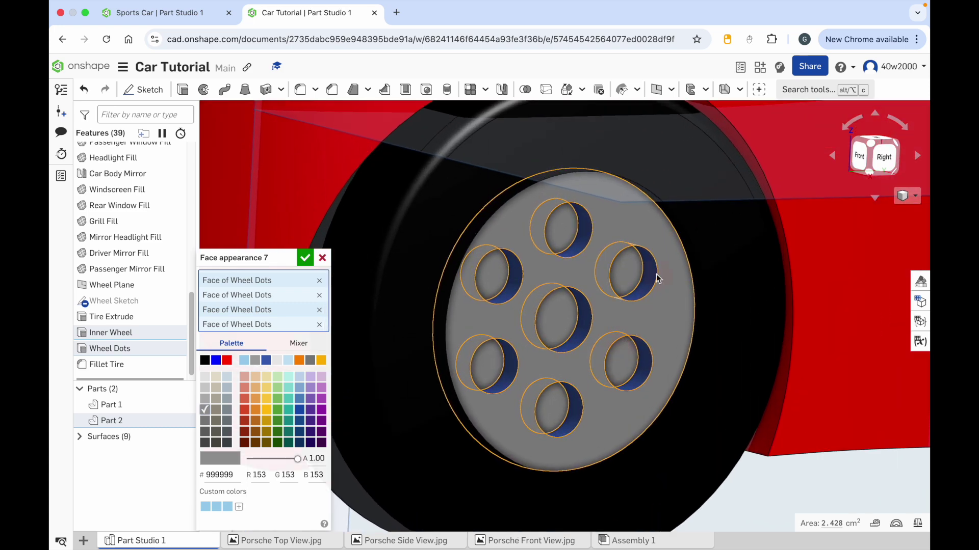
pyautogui.click(644, 272)
pyautogui.click(580, 229)
pyautogui.click(517, 275)
pyautogui.click(582, 337)
pyautogui.click(646, 376)
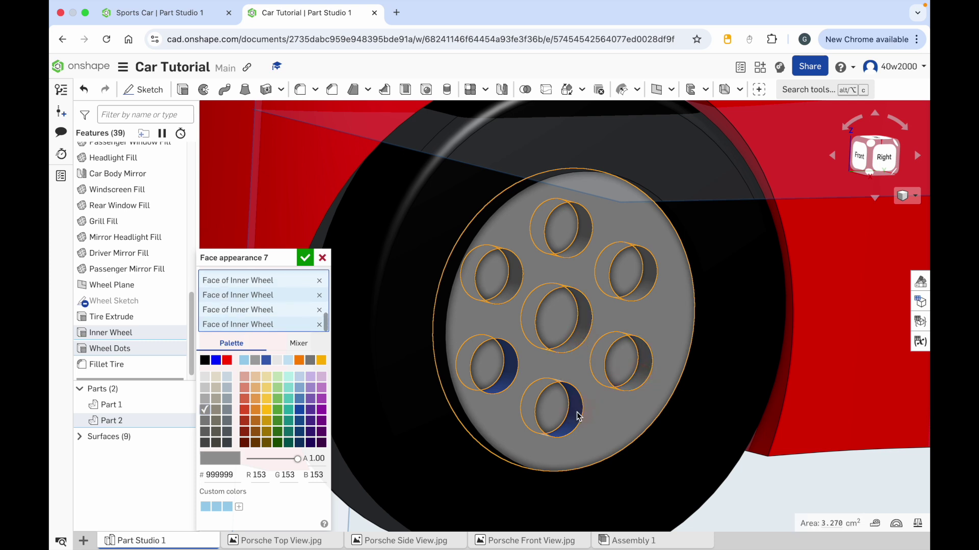
pyautogui.click(579, 409)
pyautogui.click(510, 378)
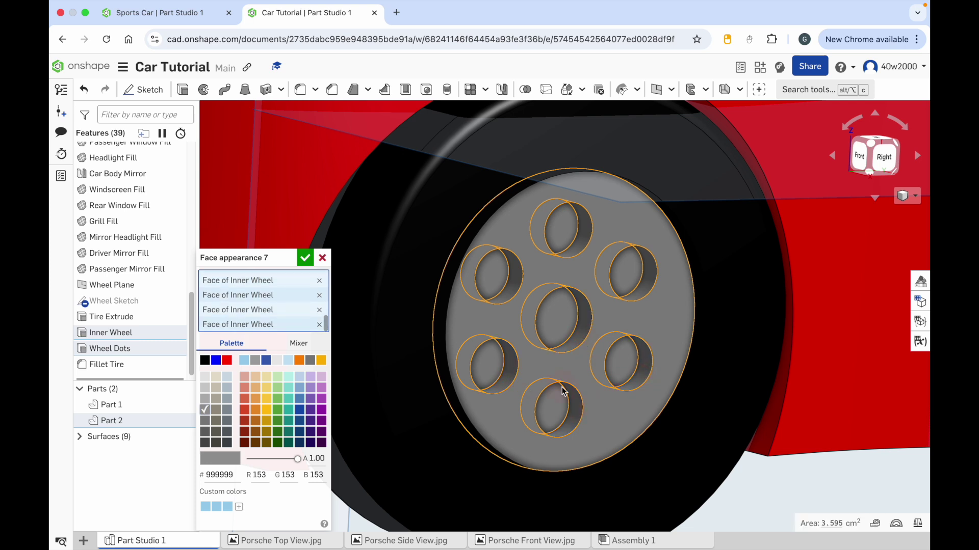
pyautogui.click(305, 258)
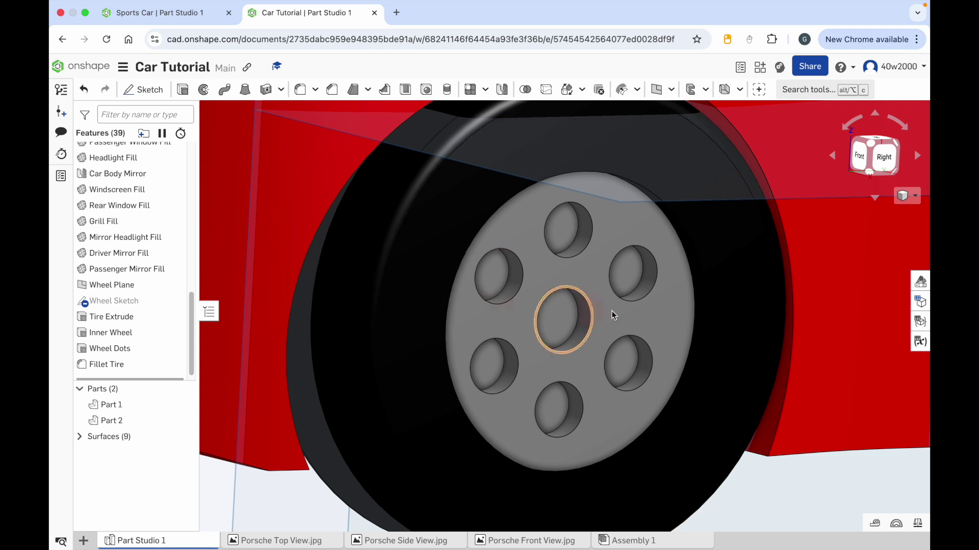
# - Copy the front wheel, Part 2, about 10.02 cm along the Y axis so the copy sits centred in the rear wheel arch
pyautogui.scroll(-10, 631, 311)
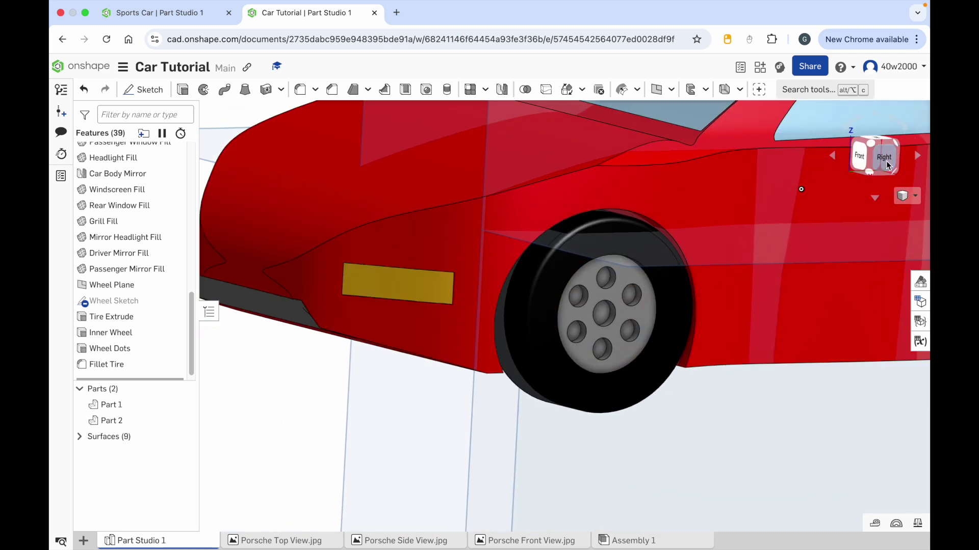
pyautogui.click(873, 144)
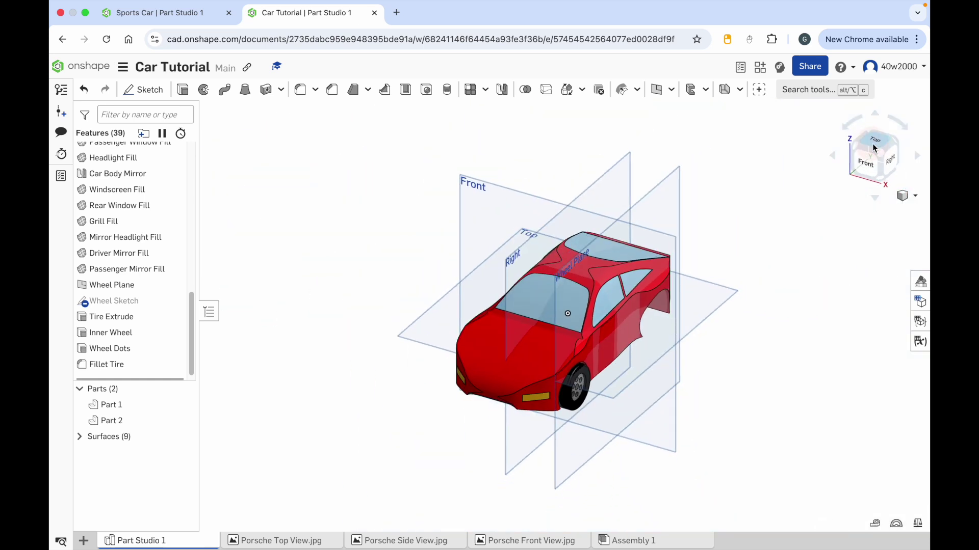
pyautogui.click(892, 165)
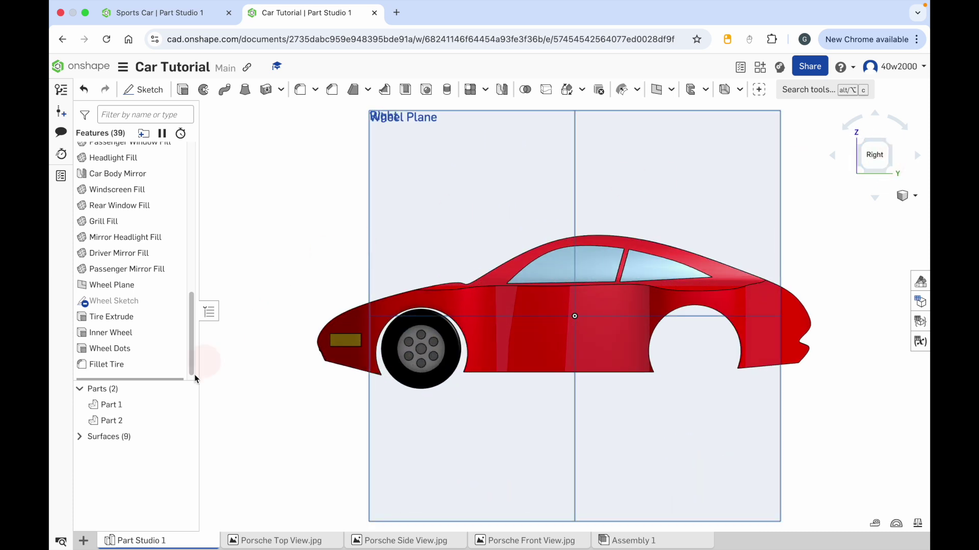
pyautogui.click(112, 405)
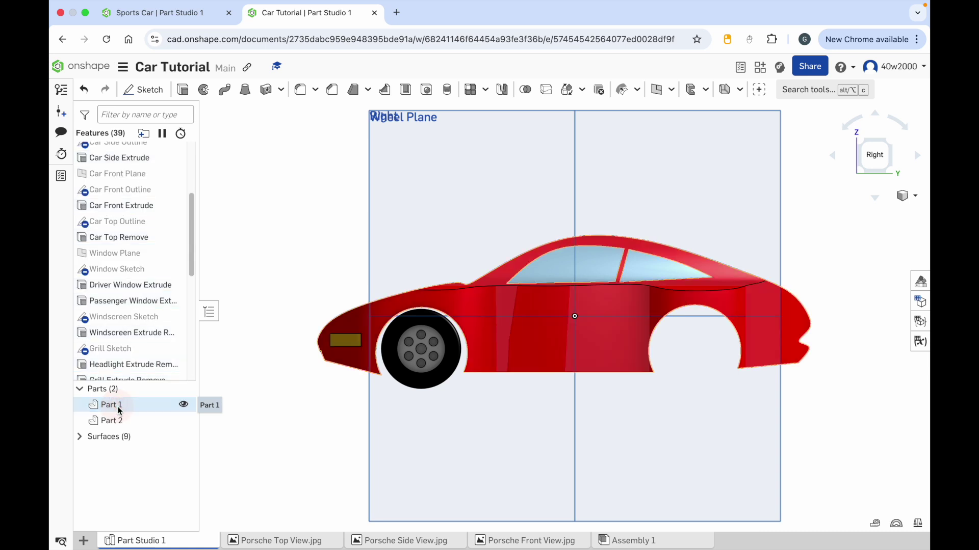
pyautogui.click(116, 420)
pyautogui.click(115, 419)
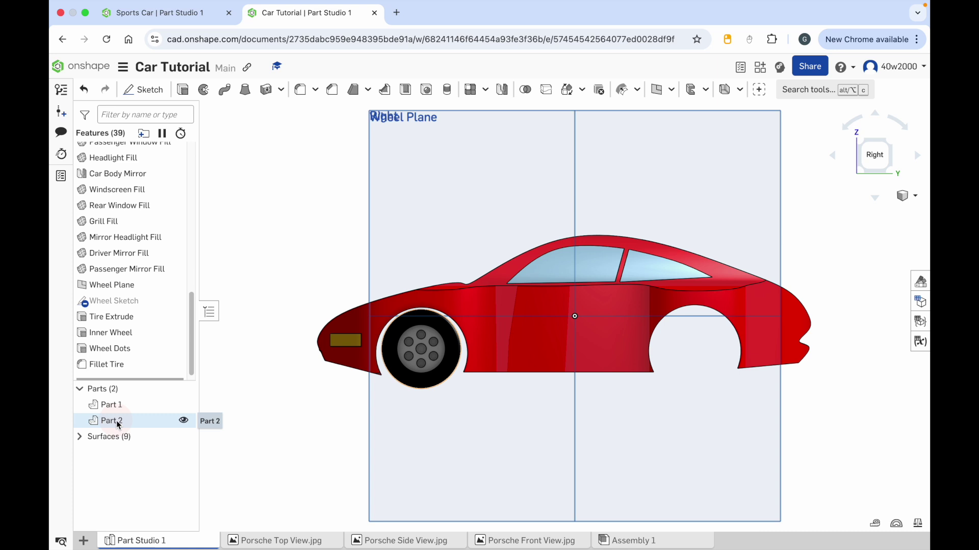
pyautogui.rightClick(116, 422)
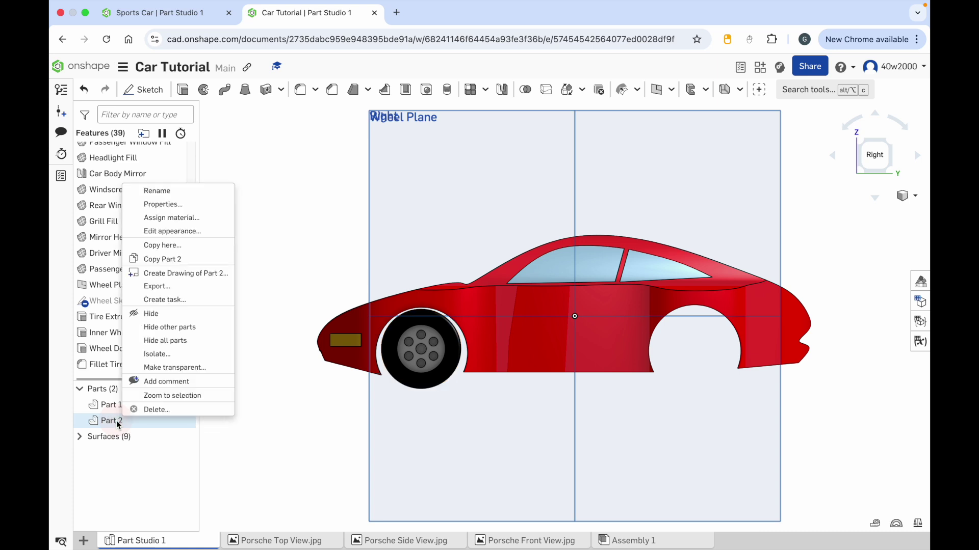
pyautogui.click(165, 246)
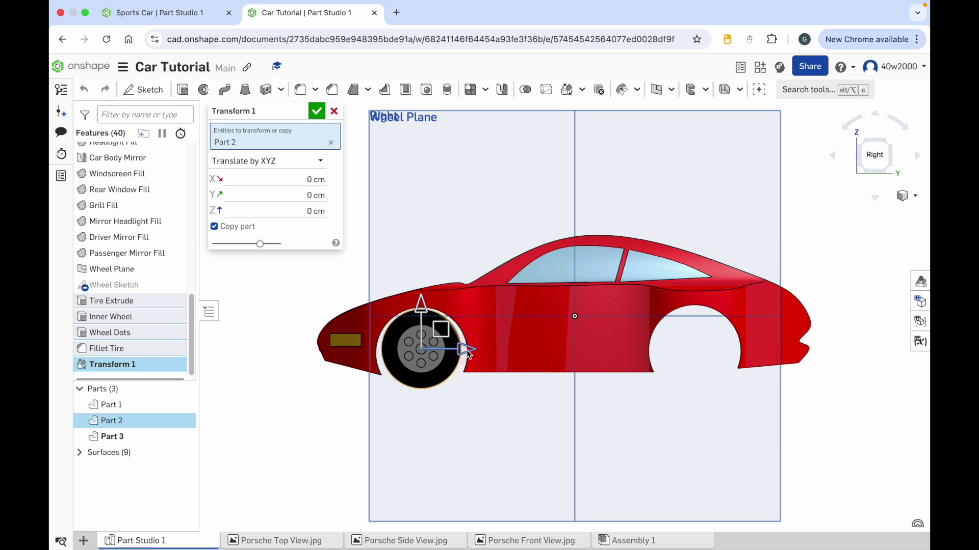
pyautogui.moveTo(464, 352); pyautogui.dragTo(737, 350)
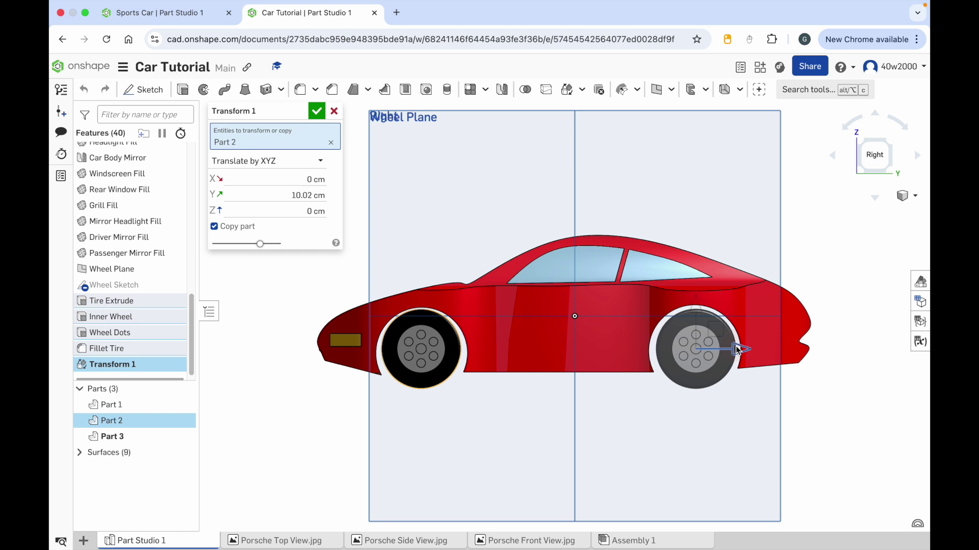
pyautogui.moveTo(737, 350); pyautogui.dragTo(738, 349)
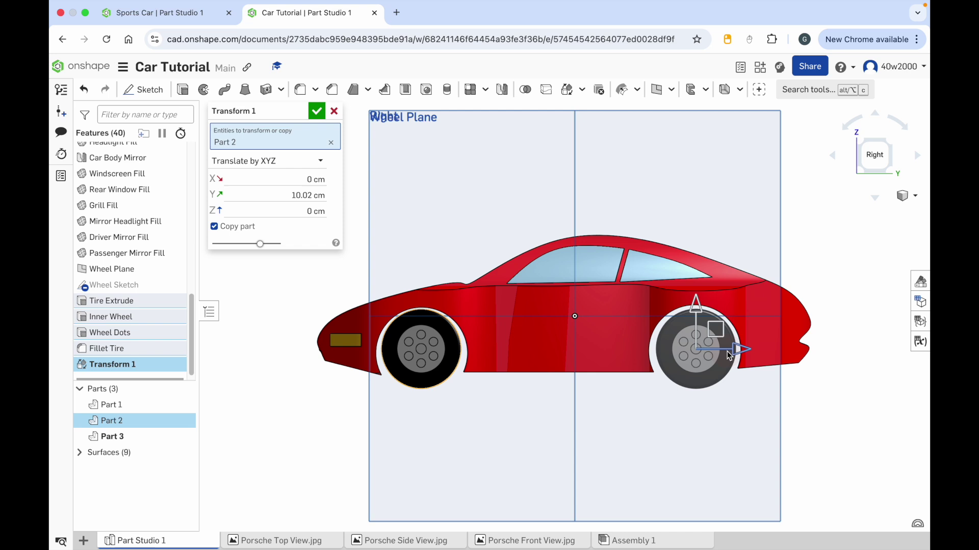
pyautogui.click(477, 219)
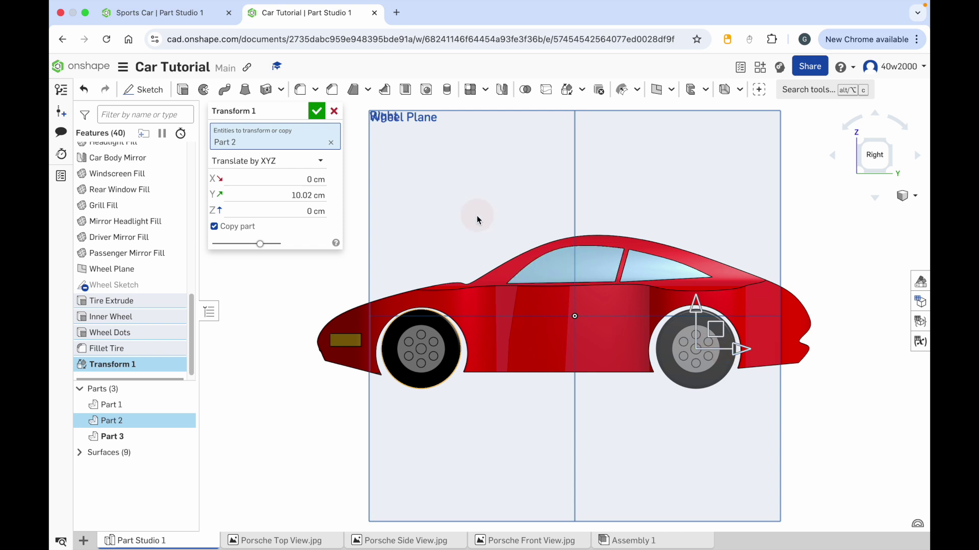
pyautogui.click(317, 111)
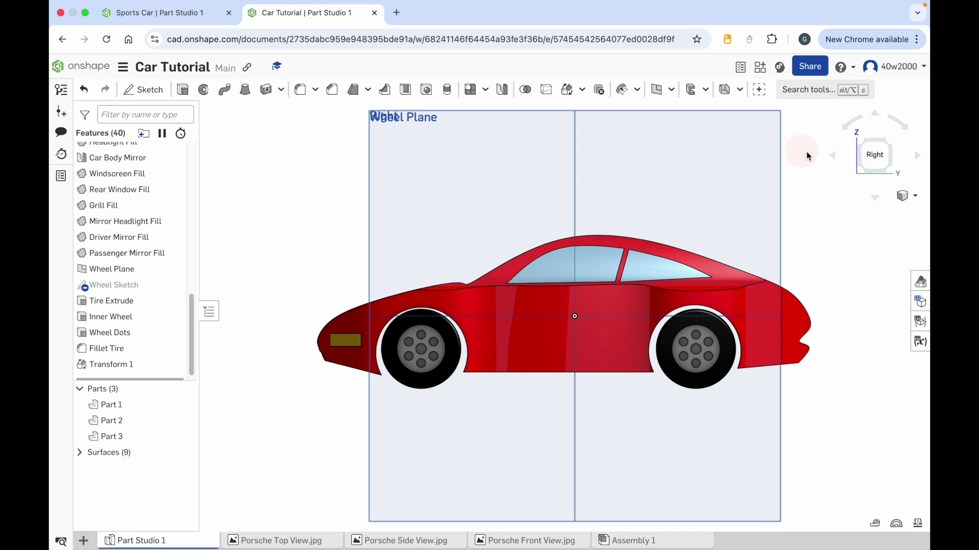
# - Mirror the front and rear wheels, Part 2 and Part 3, as new parts across the Right plane
pyautogui.click(865, 144)
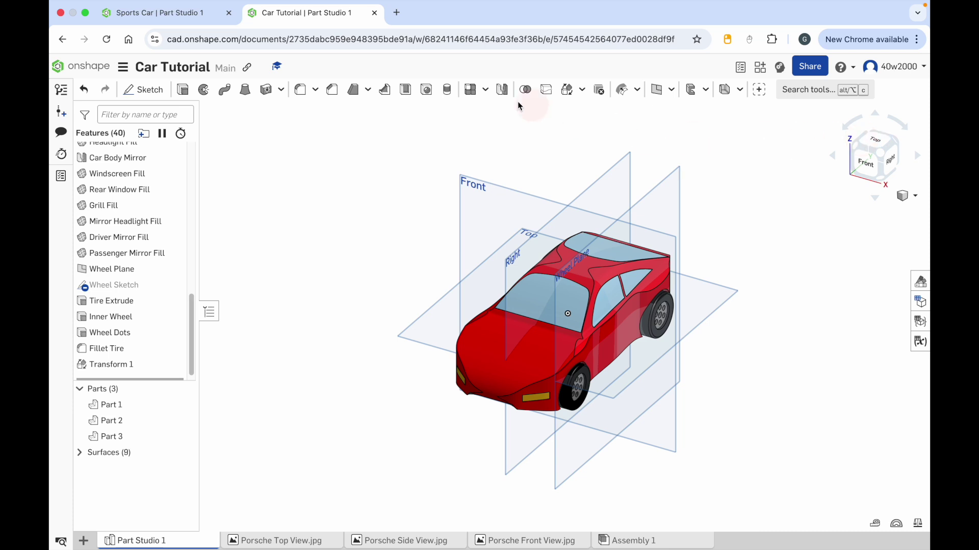
pyautogui.click(502, 91)
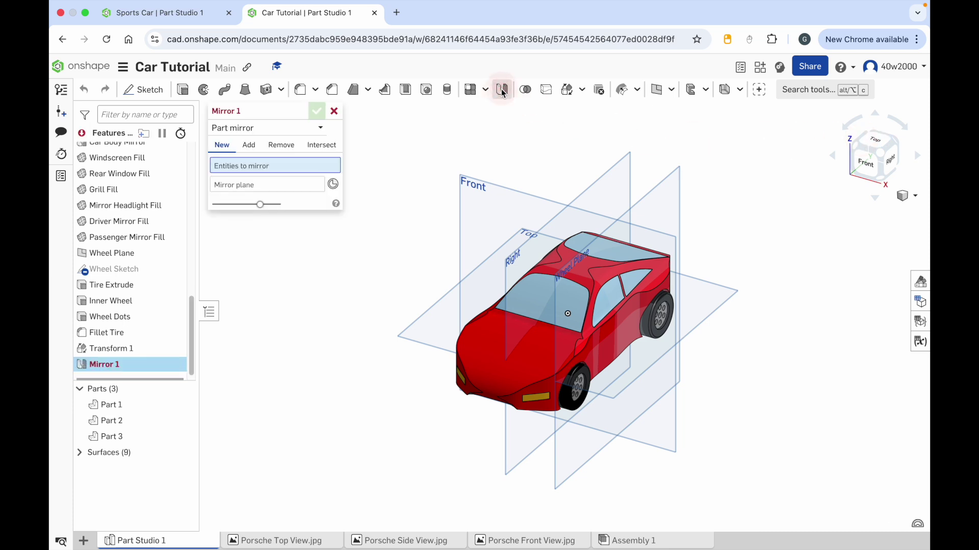
pyautogui.click(121, 422)
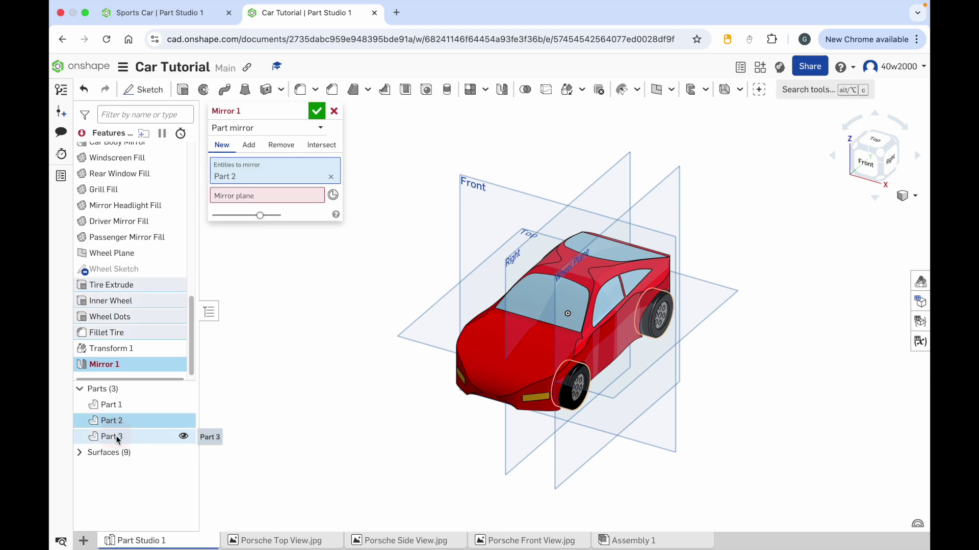
pyautogui.click(118, 440)
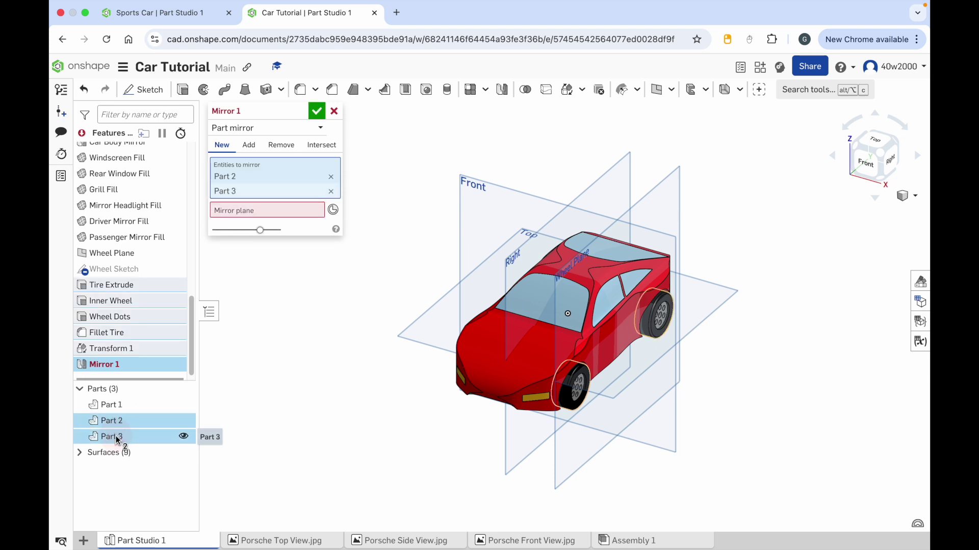
pyautogui.click(234, 210)
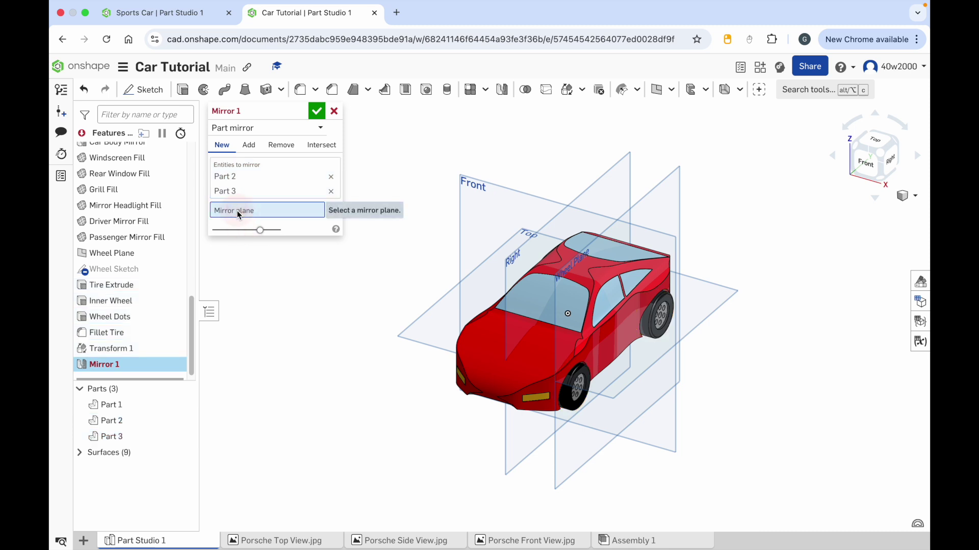
pyautogui.click(611, 167)
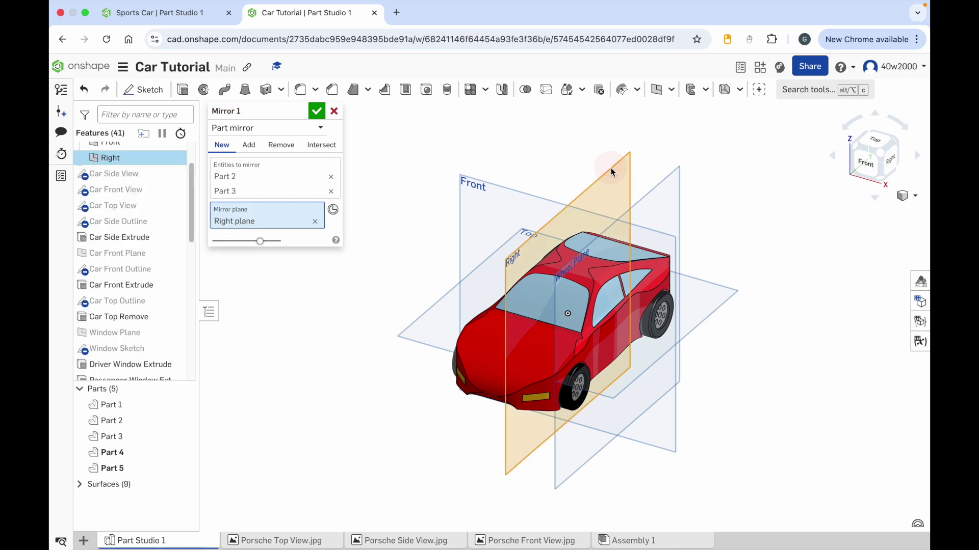
pyautogui.moveTo(388, 367)
pyautogui.mouseDown(button='right')
pyautogui.moveTo(456, 377)
pyautogui.moveTo(378, 362)
pyautogui.mouseUp(button='right')
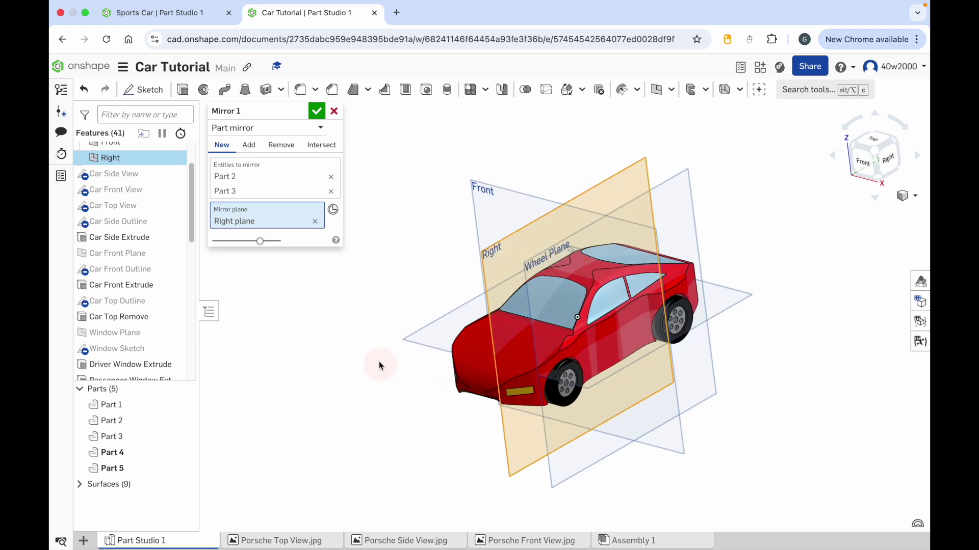
# - Name the mirror feature "Mirror wheels" and accept it
pyautogui.click(298, 111)
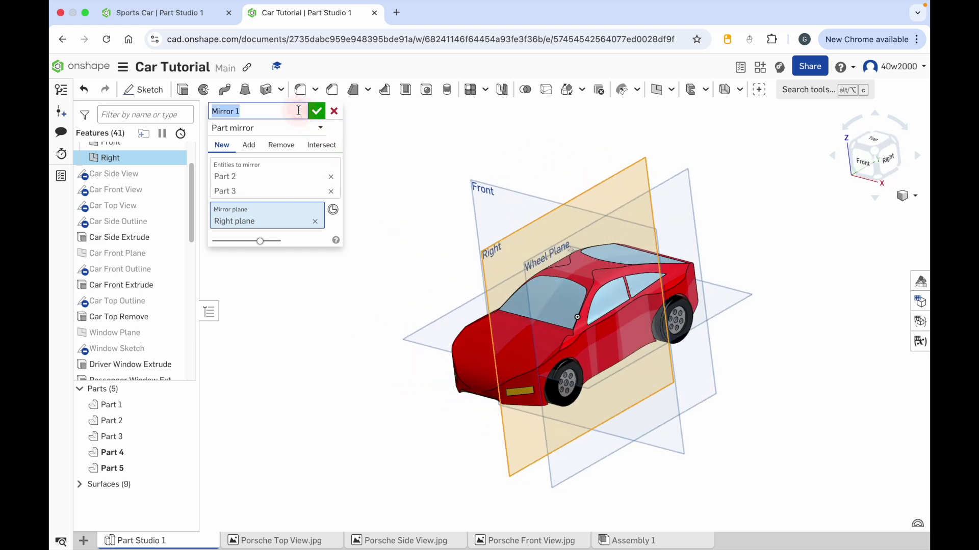
pyautogui.click(261, 117)
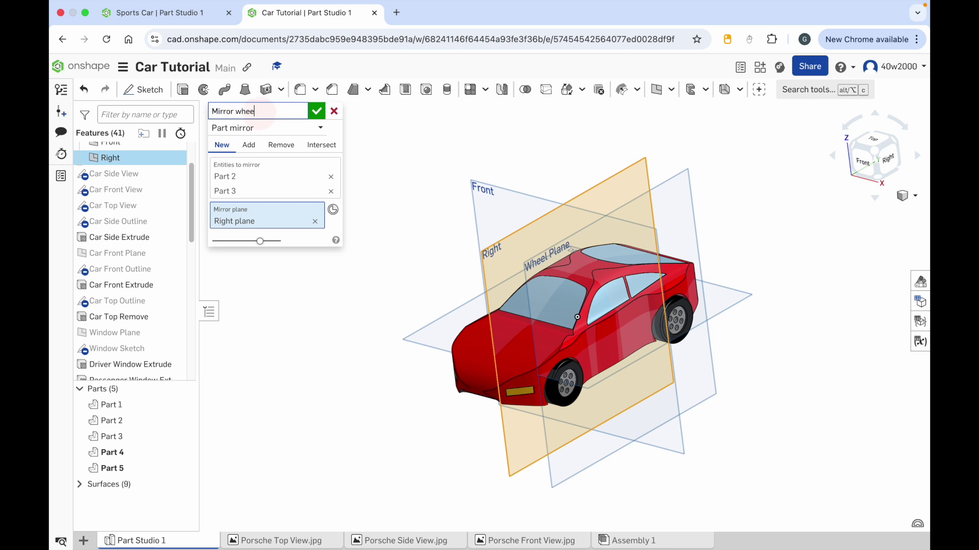
pyautogui.click(317, 111)
# - Hide the Top, Front and Right default planes and the Wheel Plane
pyautogui.moveTo(389, 223)
pyautogui.mouseDown(button='right')
pyautogui.moveTo(376, 231)
pyautogui.moveTo(384, 228)
pyautogui.mouseUp(button='right')
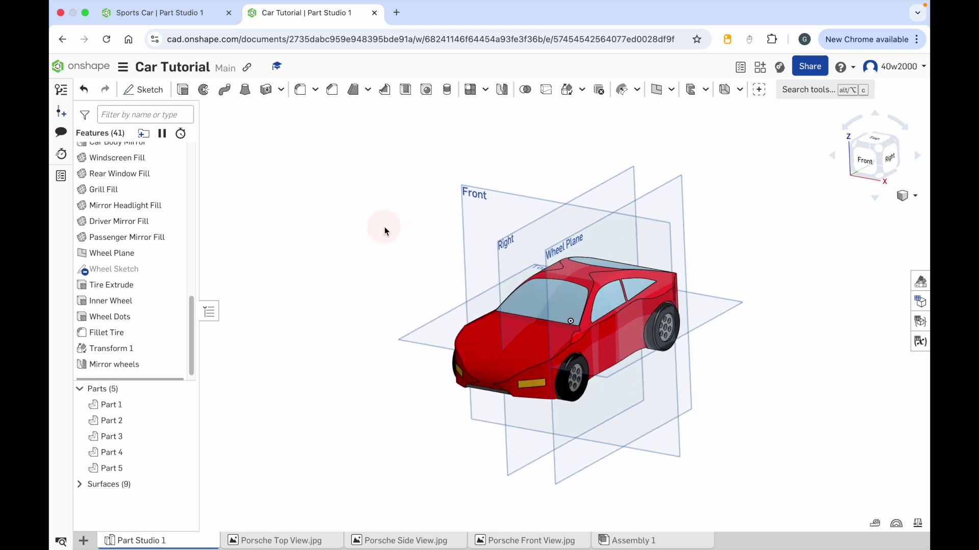
pyautogui.scroll(10, 149, 211)
pyautogui.scroll(3, 149, 211)
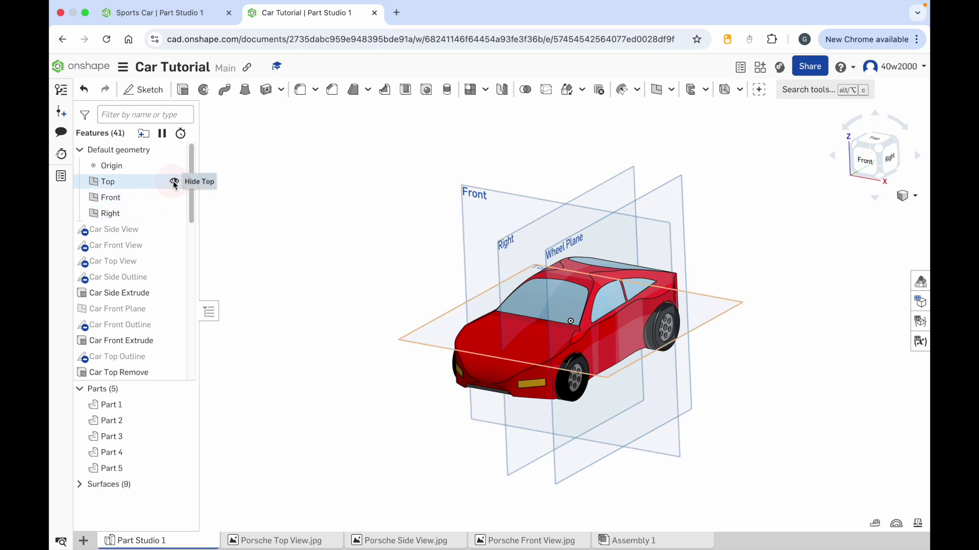
pyautogui.click(174, 181)
pyautogui.click(173, 198)
pyautogui.click(174, 213)
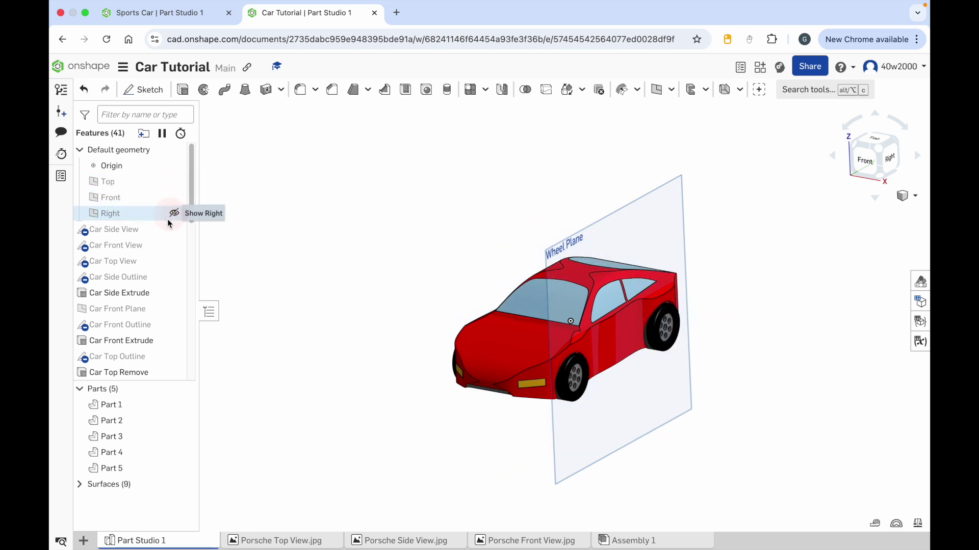
pyautogui.scroll(-12, 149, 230)
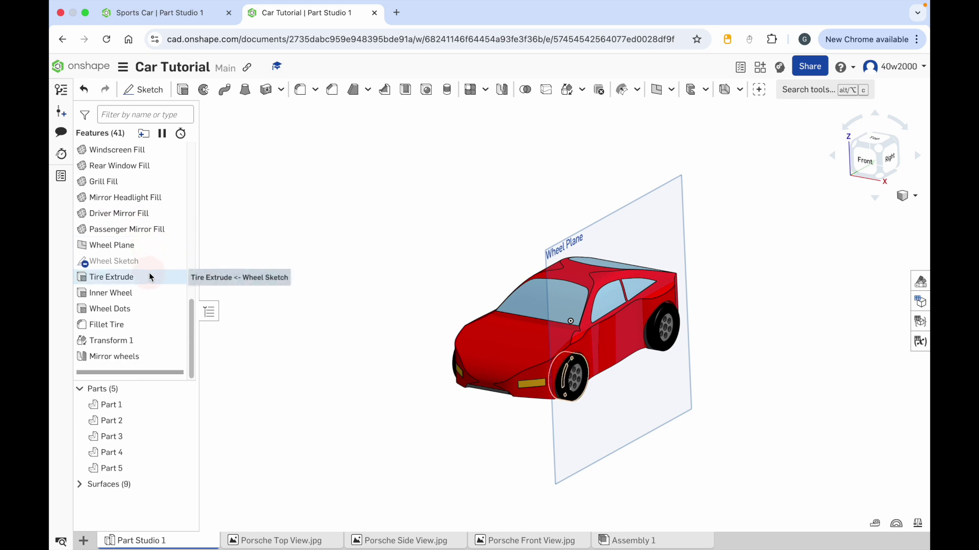
pyautogui.click(174, 245)
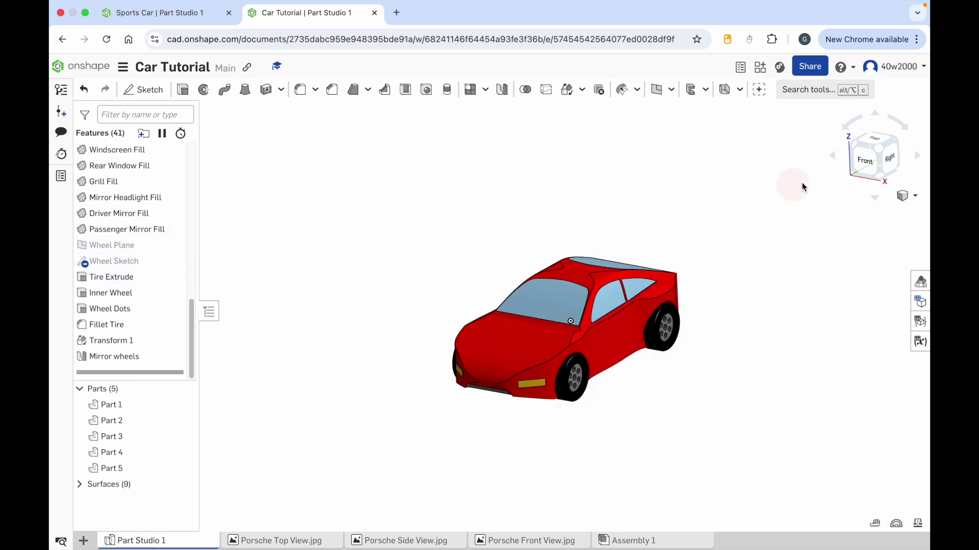
pyautogui.click(874, 166)
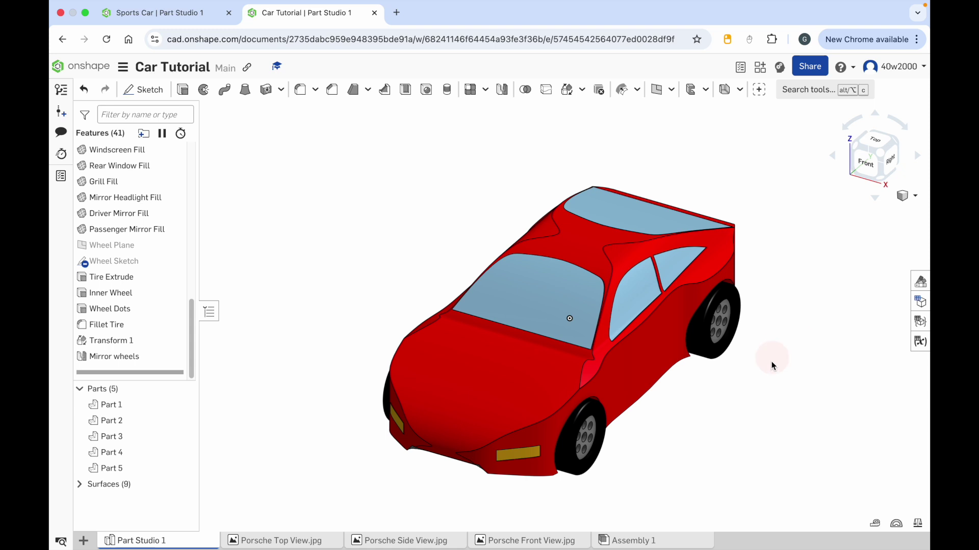
pyautogui.moveTo(769, 394); pyautogui.dragTo(413, 315, button='right')
pyautogui.moveTo(418, 318)
pyautogui.mouseDown(button='right')
pyautogui.moveTo(406, 314)
pyautogui.moveTo(406, 334)
pyautogui.moveTo(404, 323)
pyautogui.mouseUp(button='right')
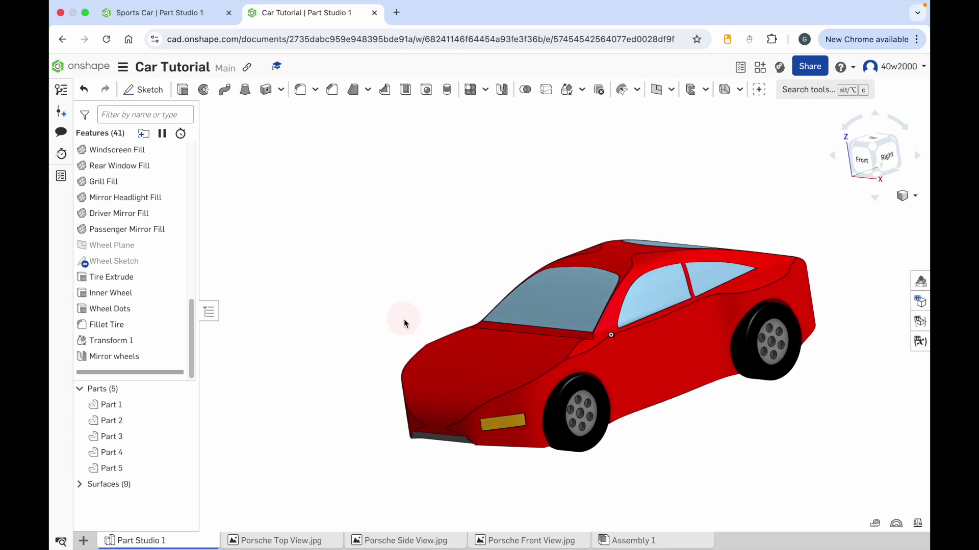